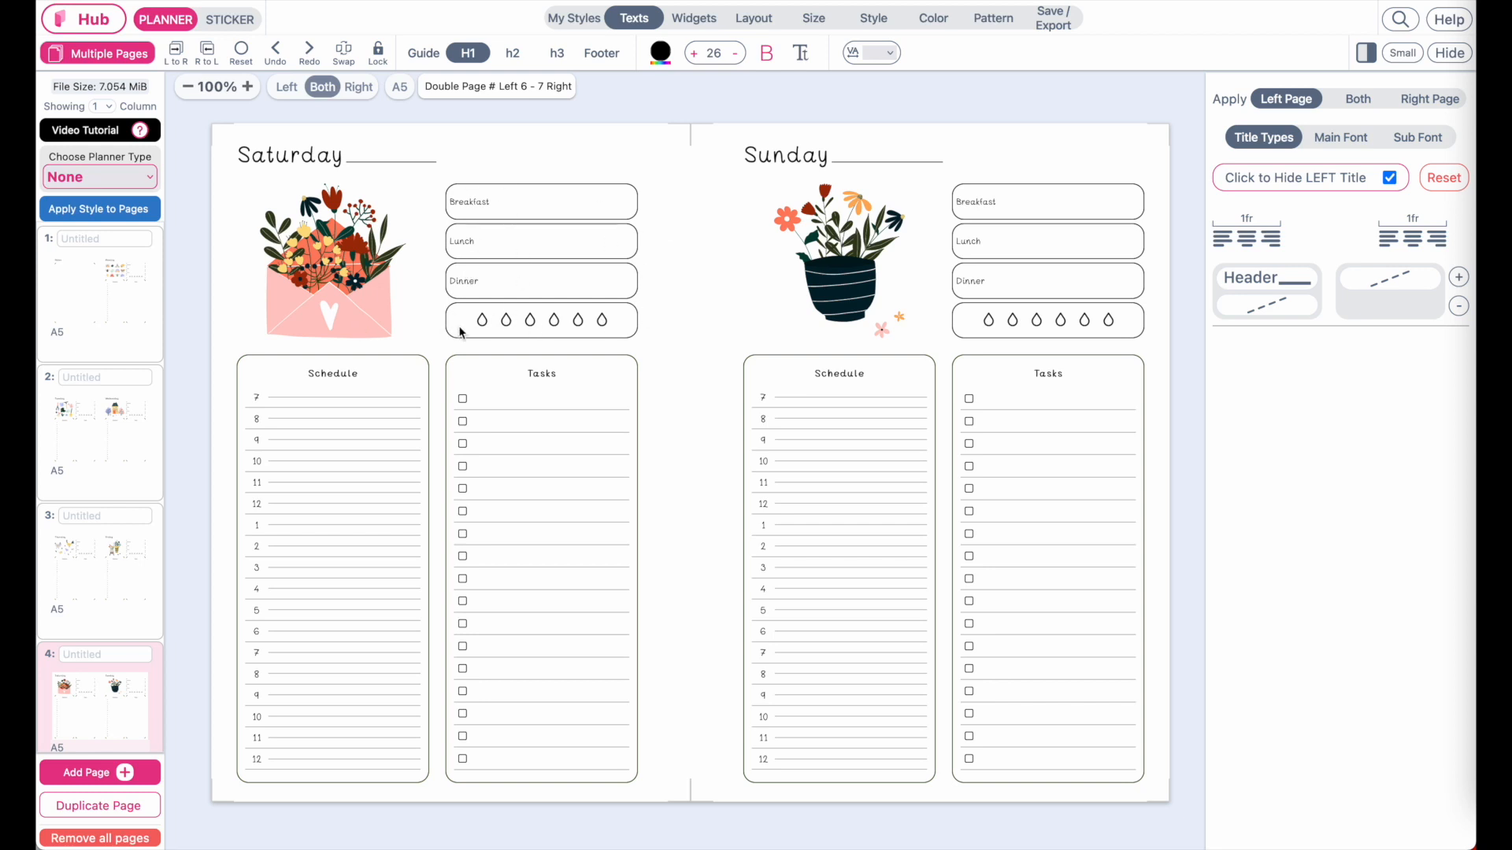
Examine the meal, water-tracking, schedule and task boxes on the finished Saturday and Sunday sample pages.
scroll(446, 327, "up", 5)
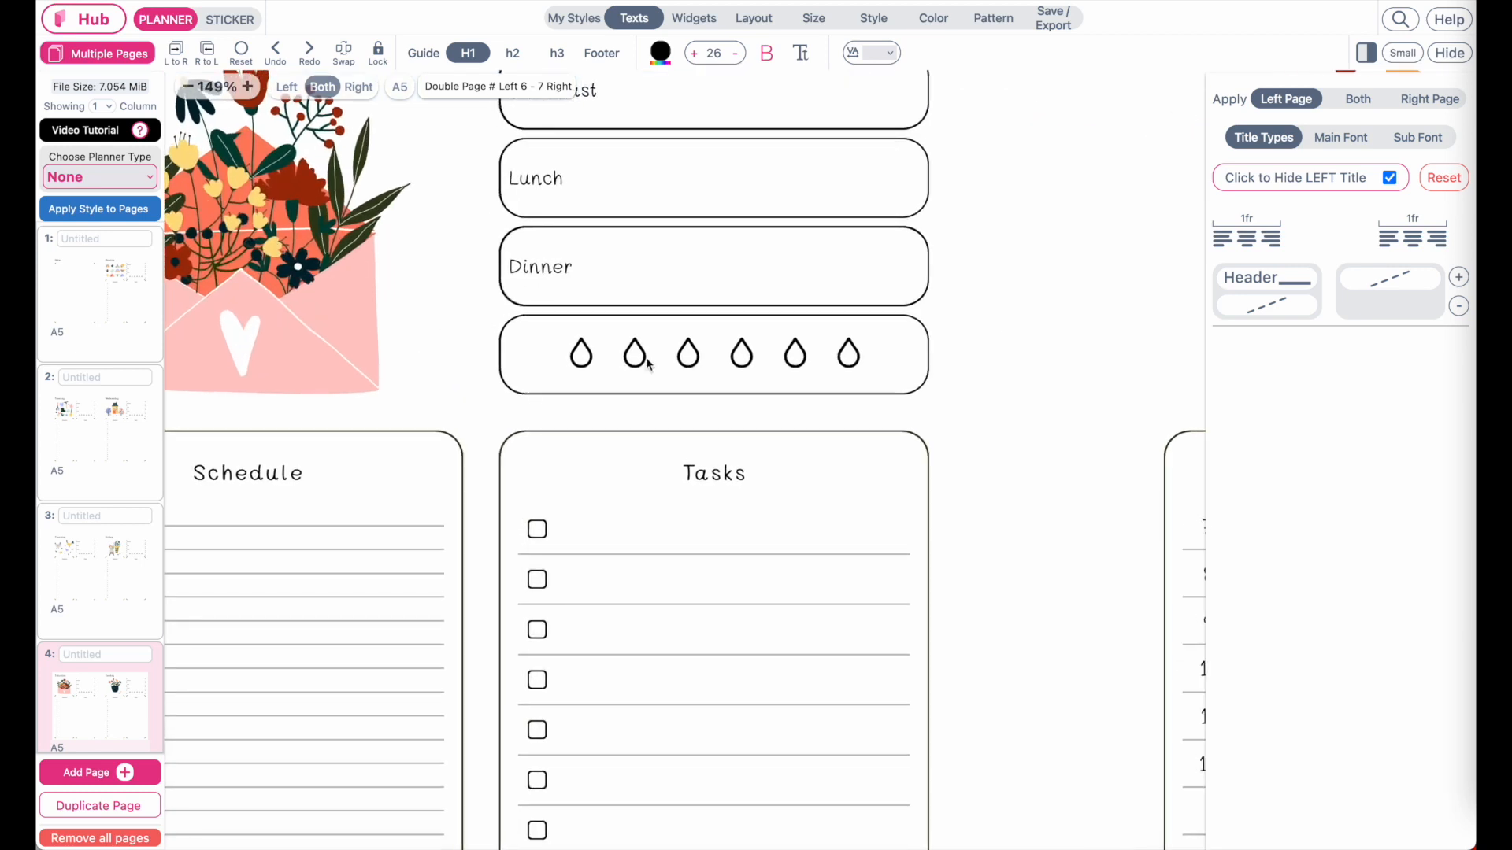
scroll(700, 336, "down", 10)
scroll(700, 336, "up", 7)
scroll(702, 336, "down", 4)
scroll(702, 336, "up", 2)
scroll(700, 337, "up", 1)
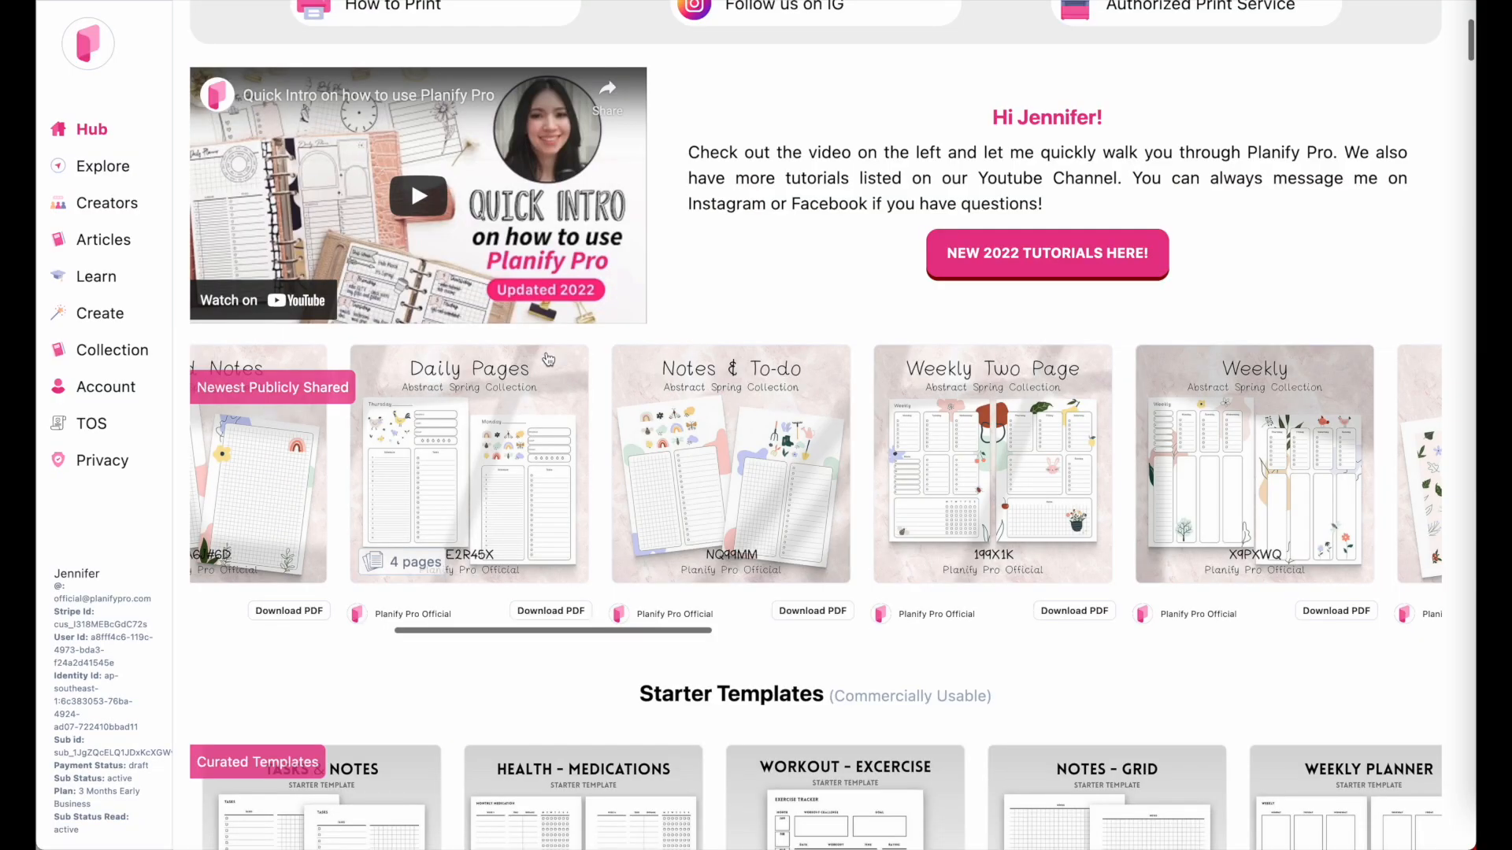
Open the planner creator from the hub and start a new planner instead of continuing the previous work.
scroll(548, 359, "up", 5)
left_click(343, 198)
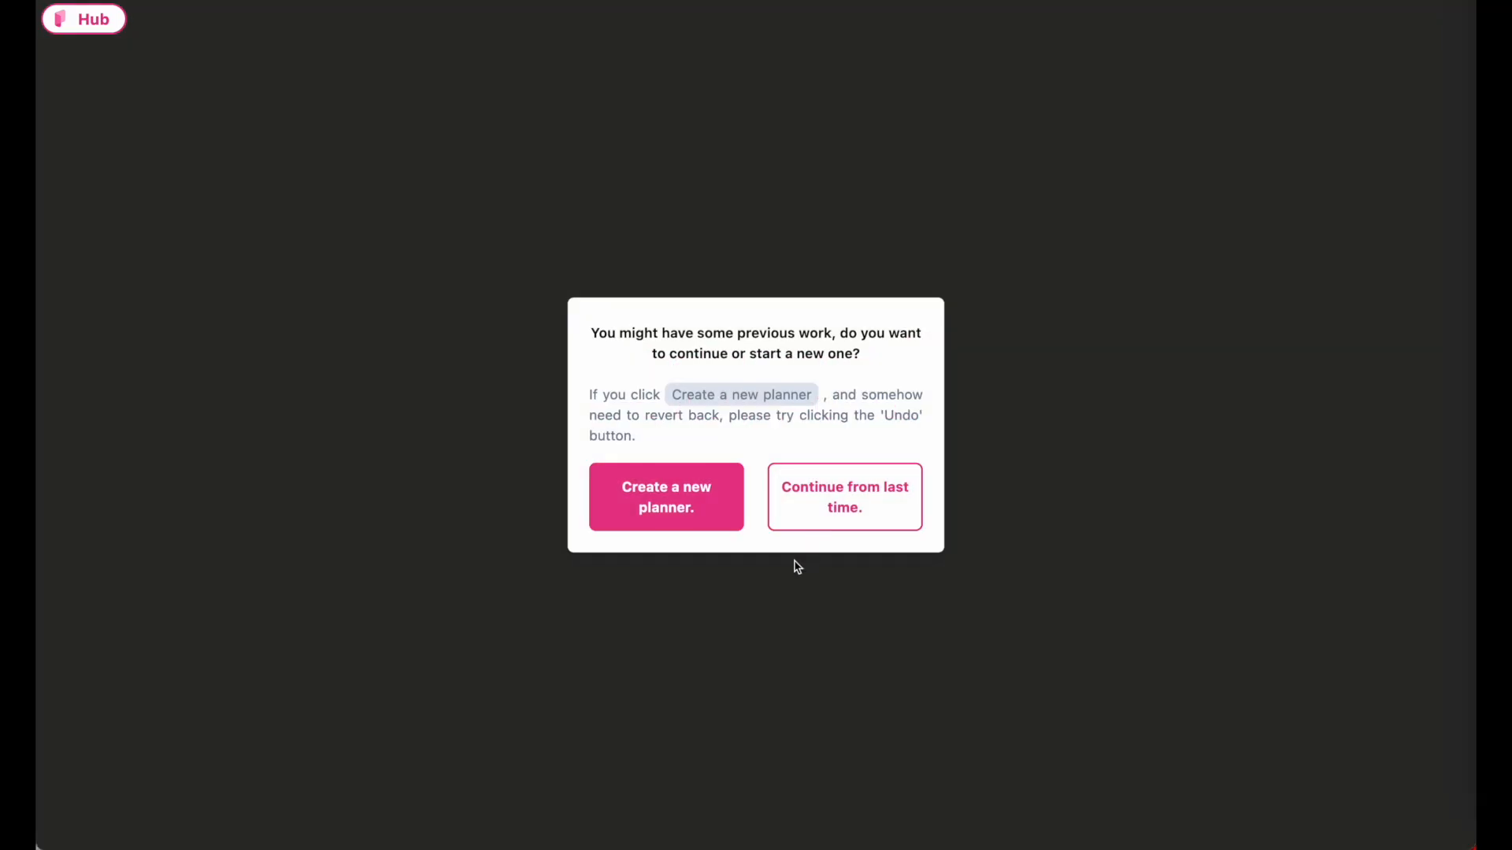
left_click(635, 508)
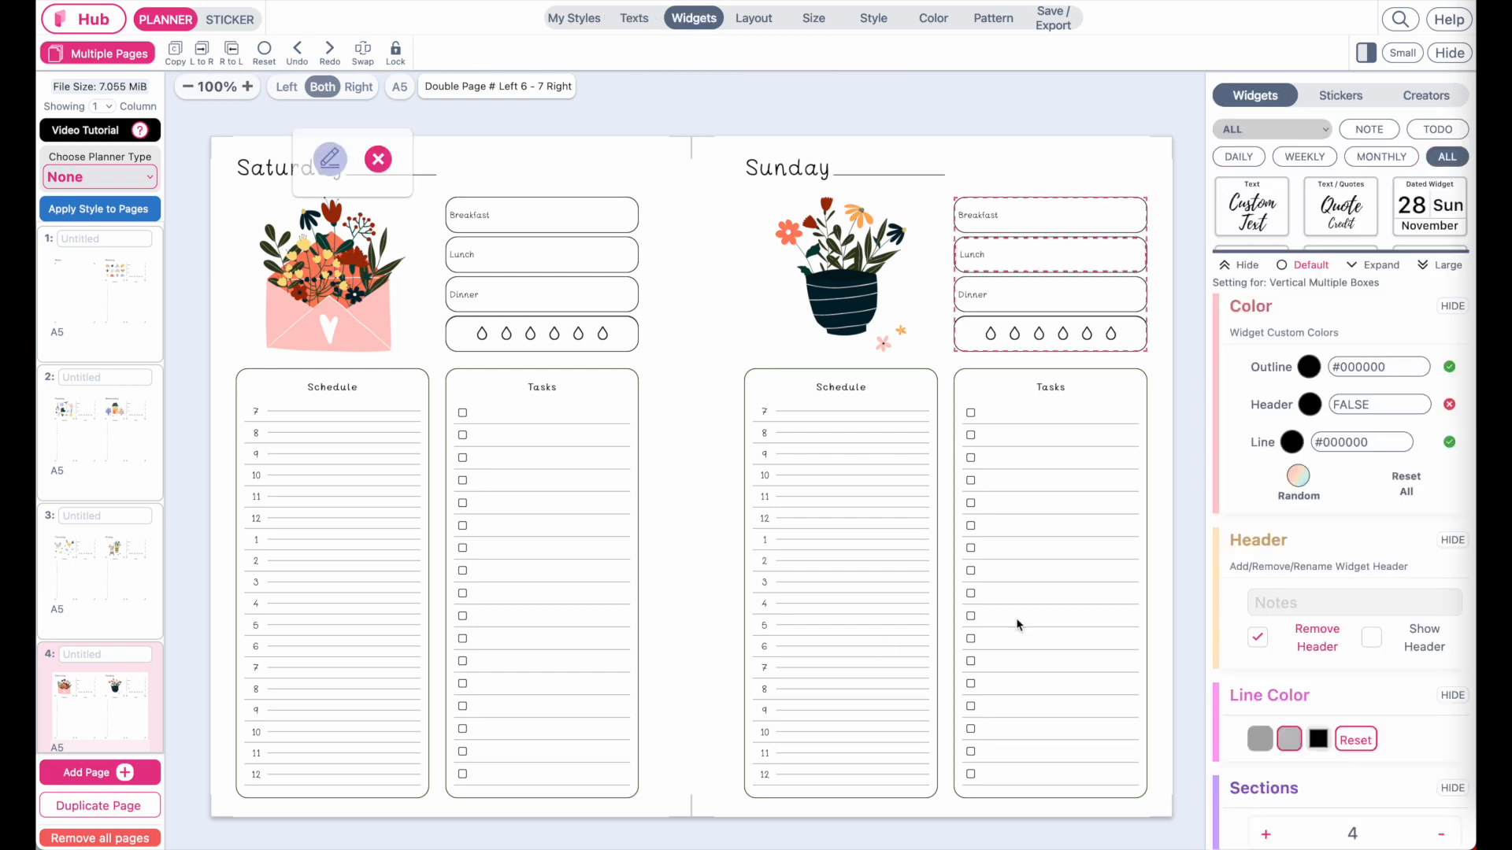
Inspect the illustration, meal boxes, schedule and task widgets on the sample spread's Sunday page.
left_click(864, 281)
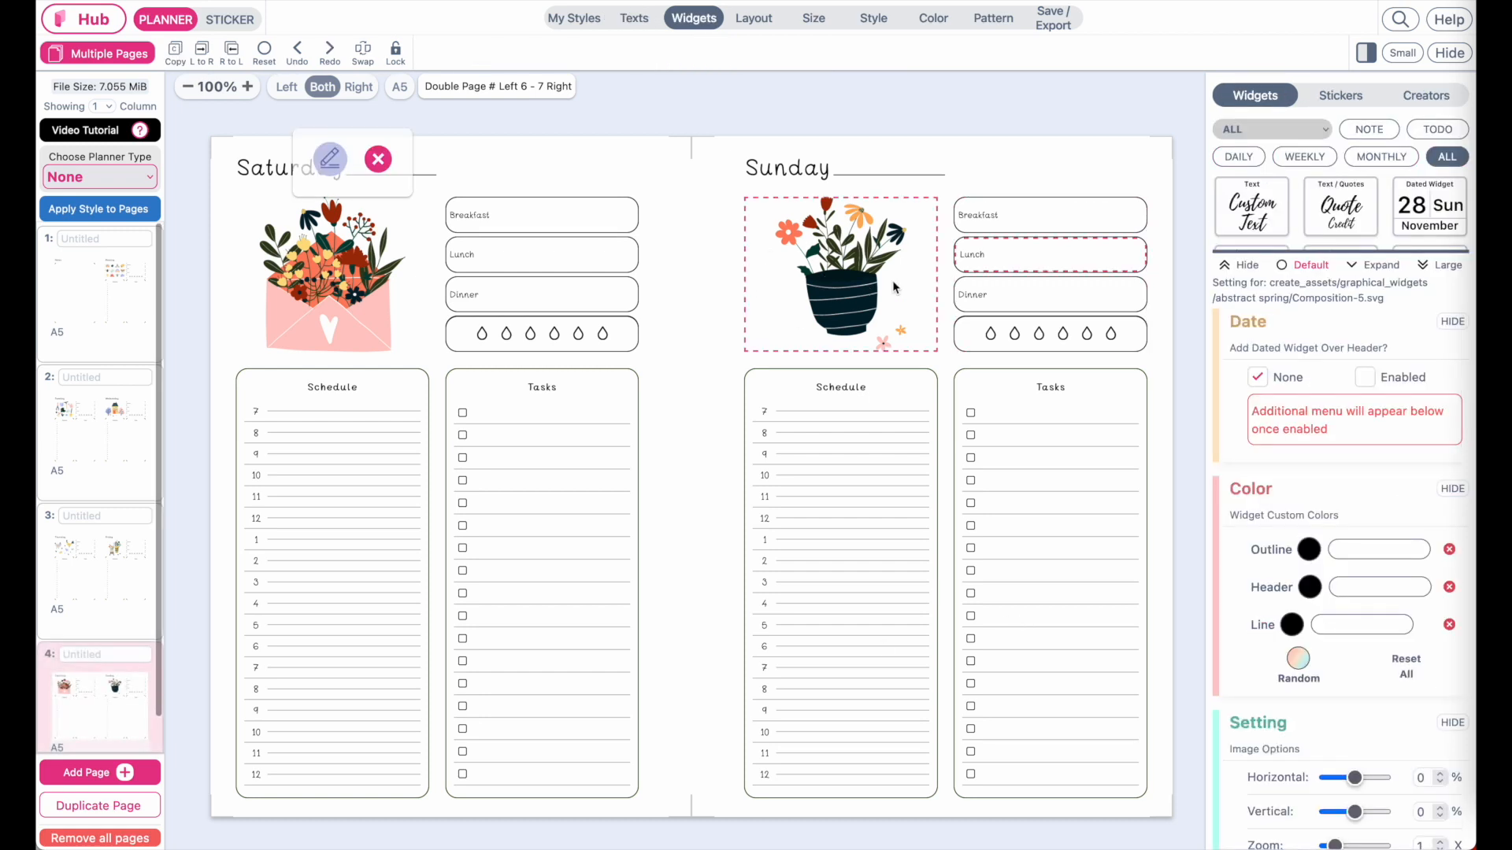
left_click(1050, 294)
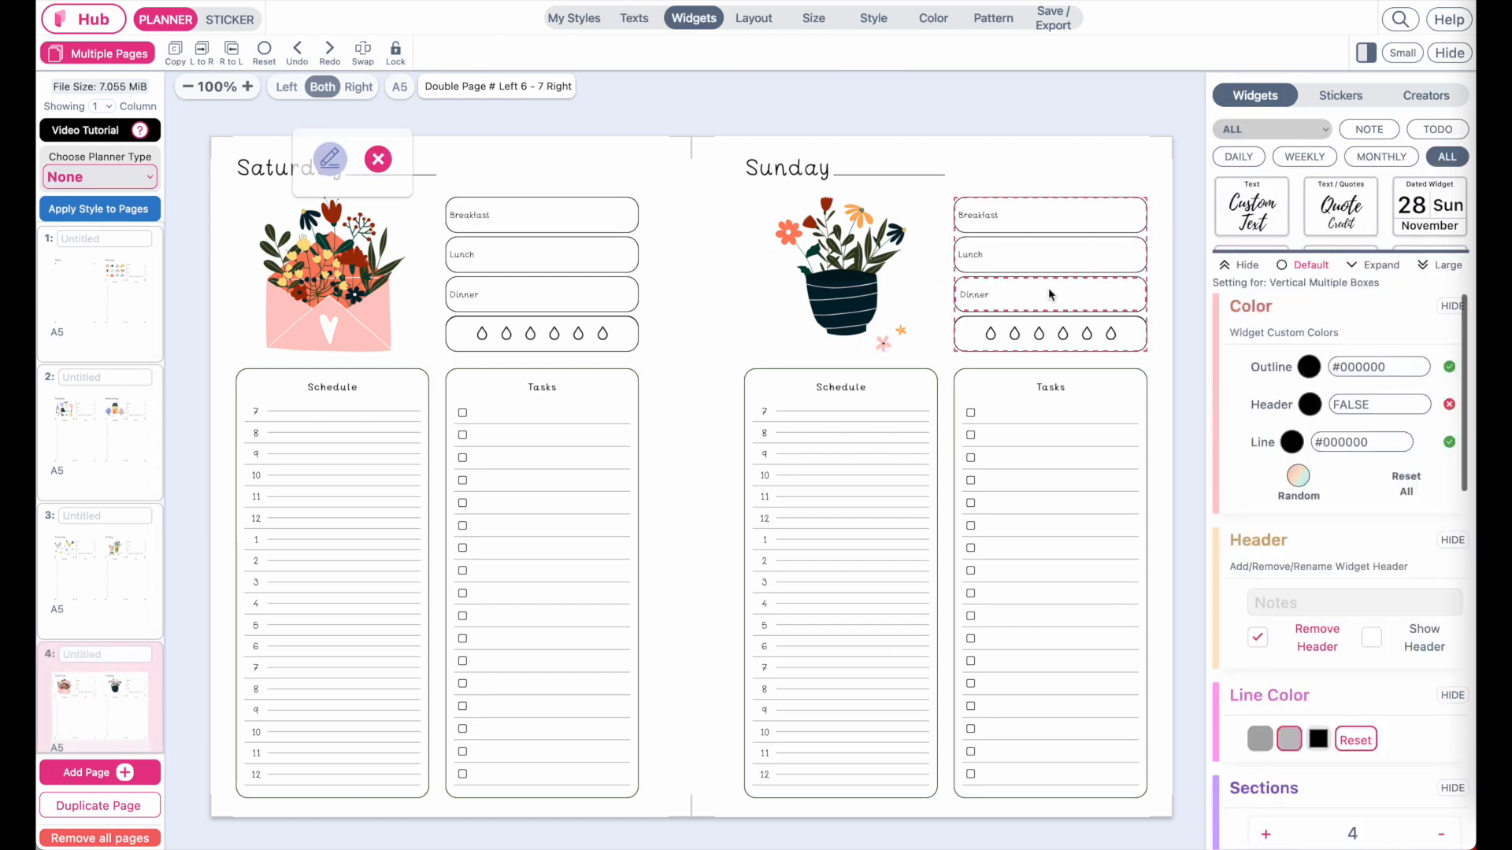
left_click(866, 540)
left_click(1064, 508)
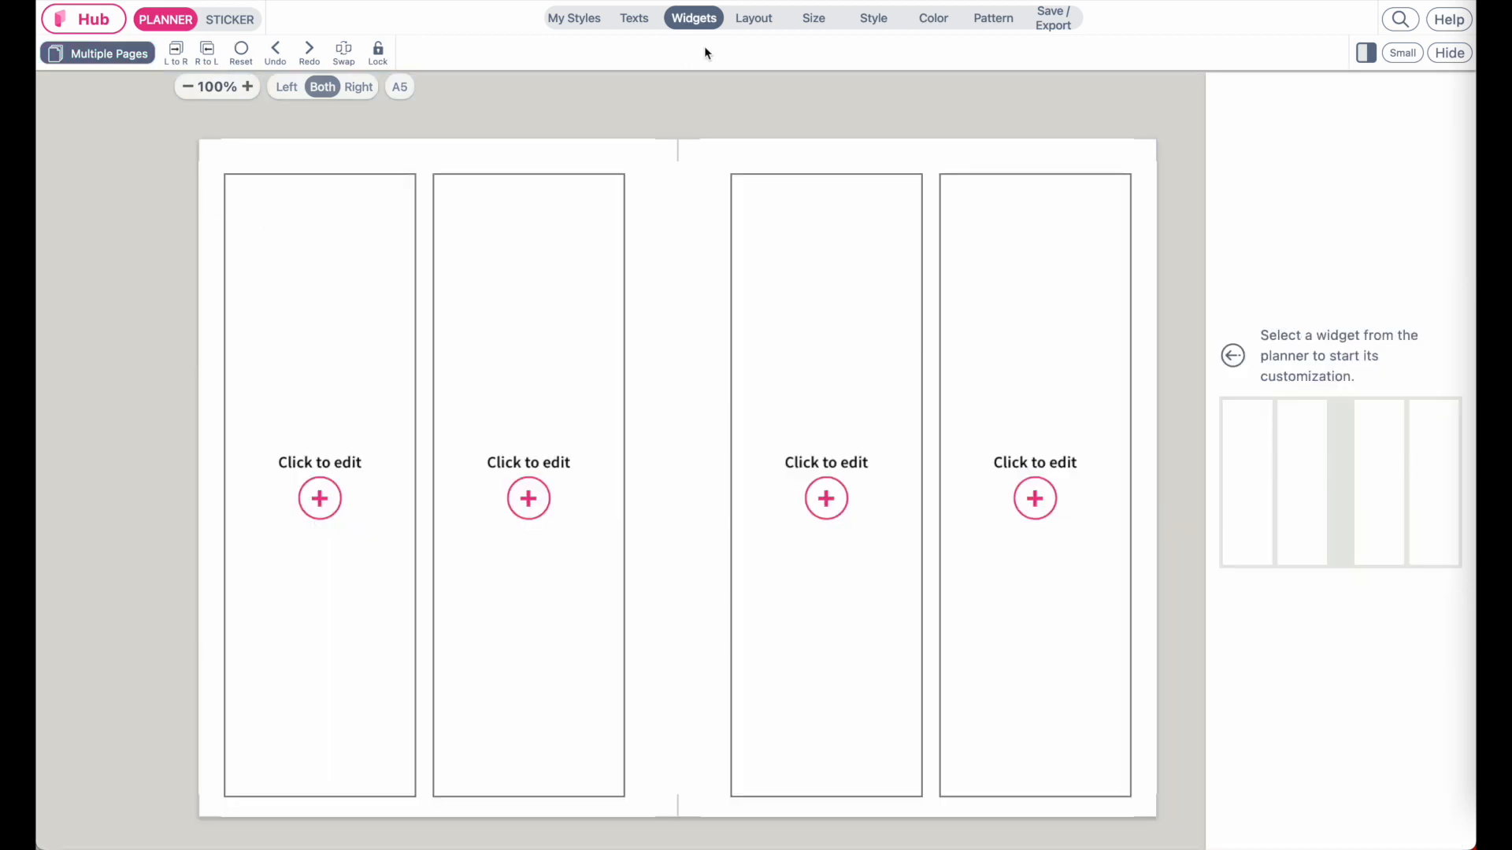
Apply the four-box layout with two short boxes above two tall ones to both pages of the spread.
left_click(754, 18)
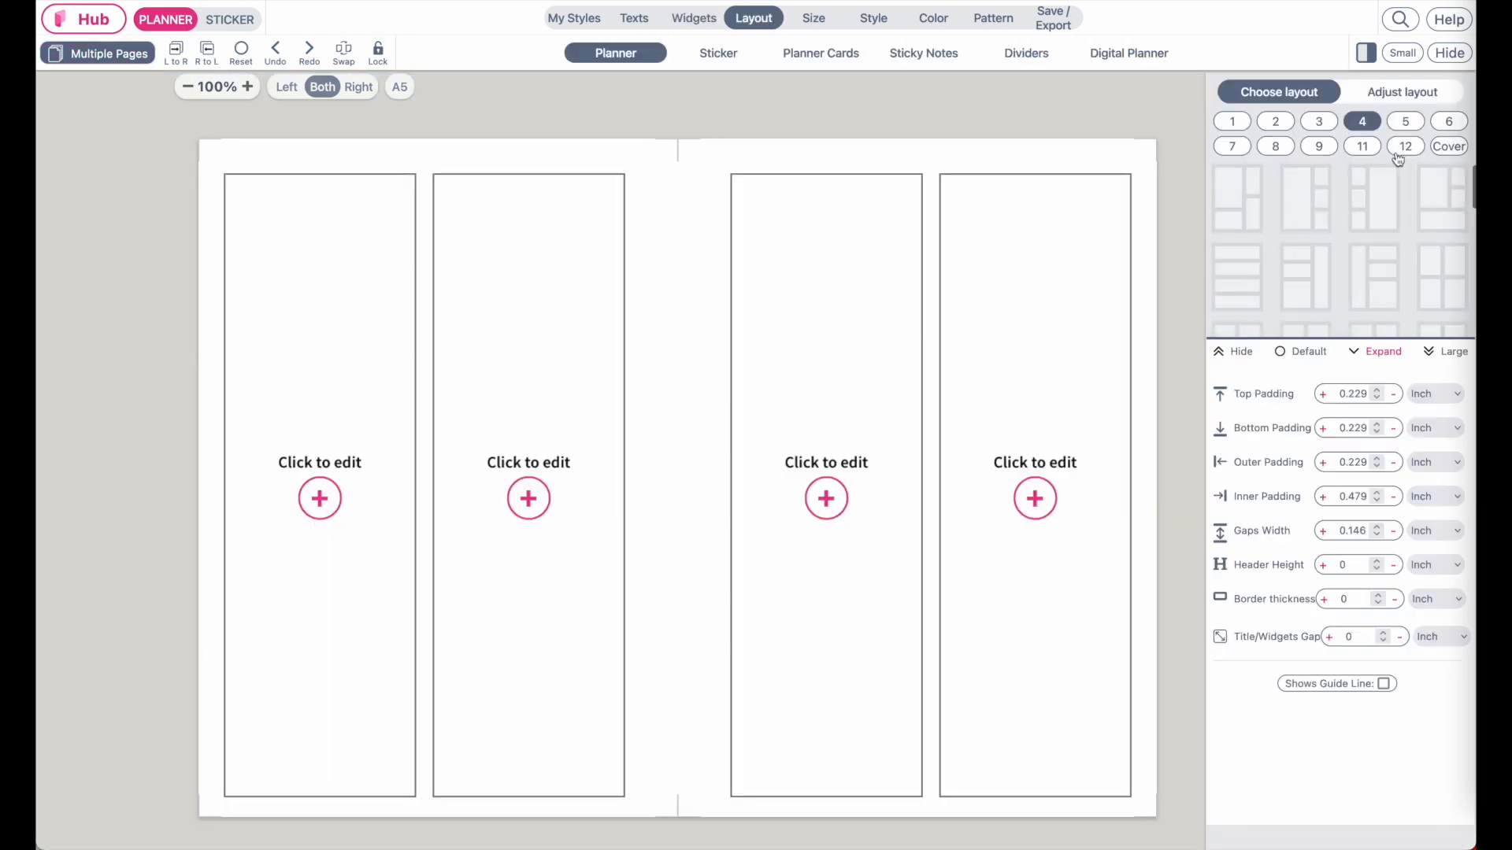
left_click(1363, 124)
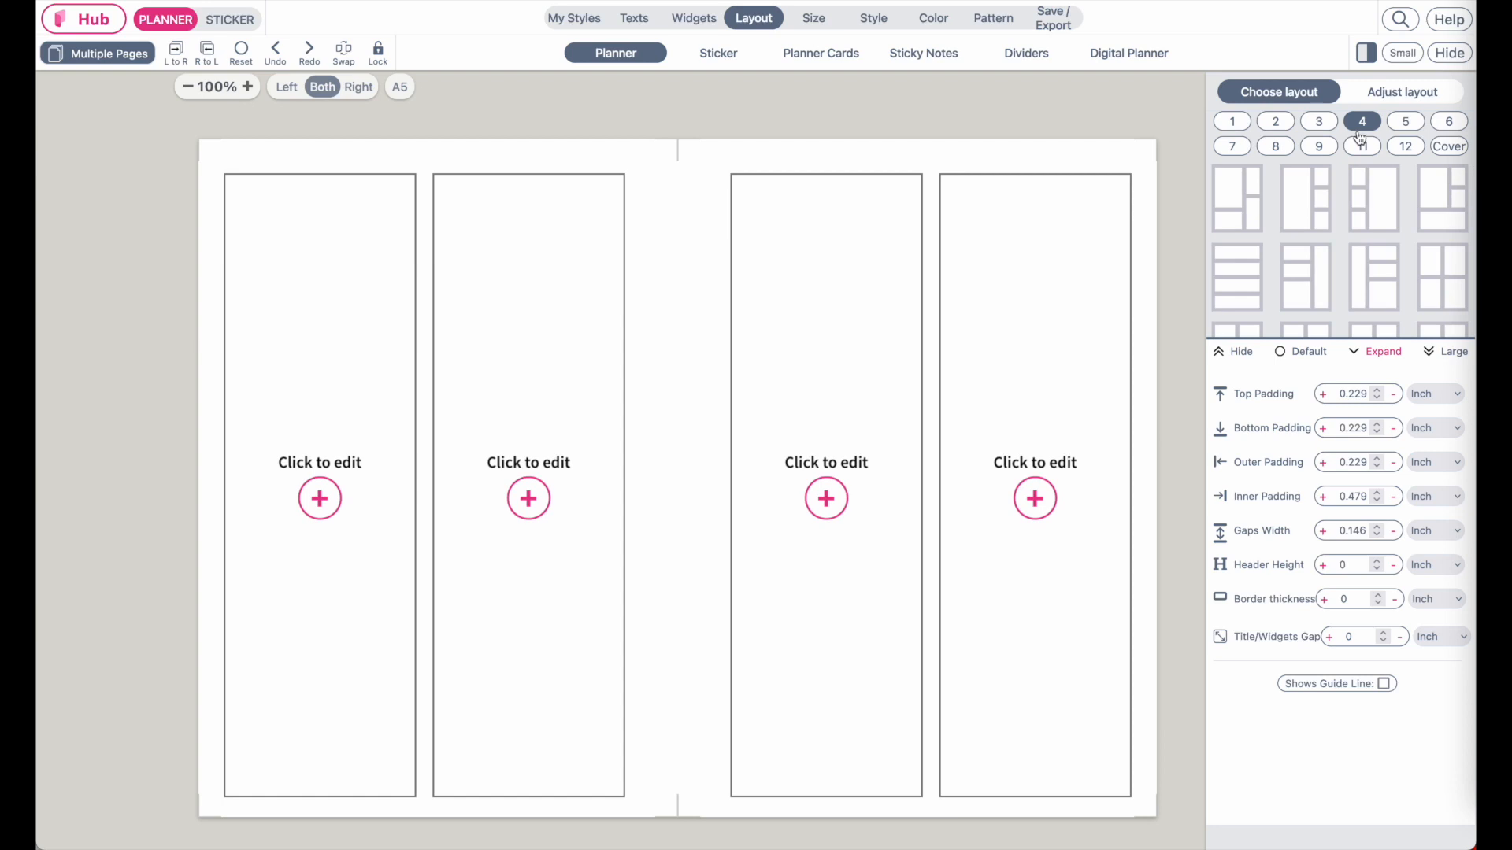
scroll(1346, 285, "down", 3)
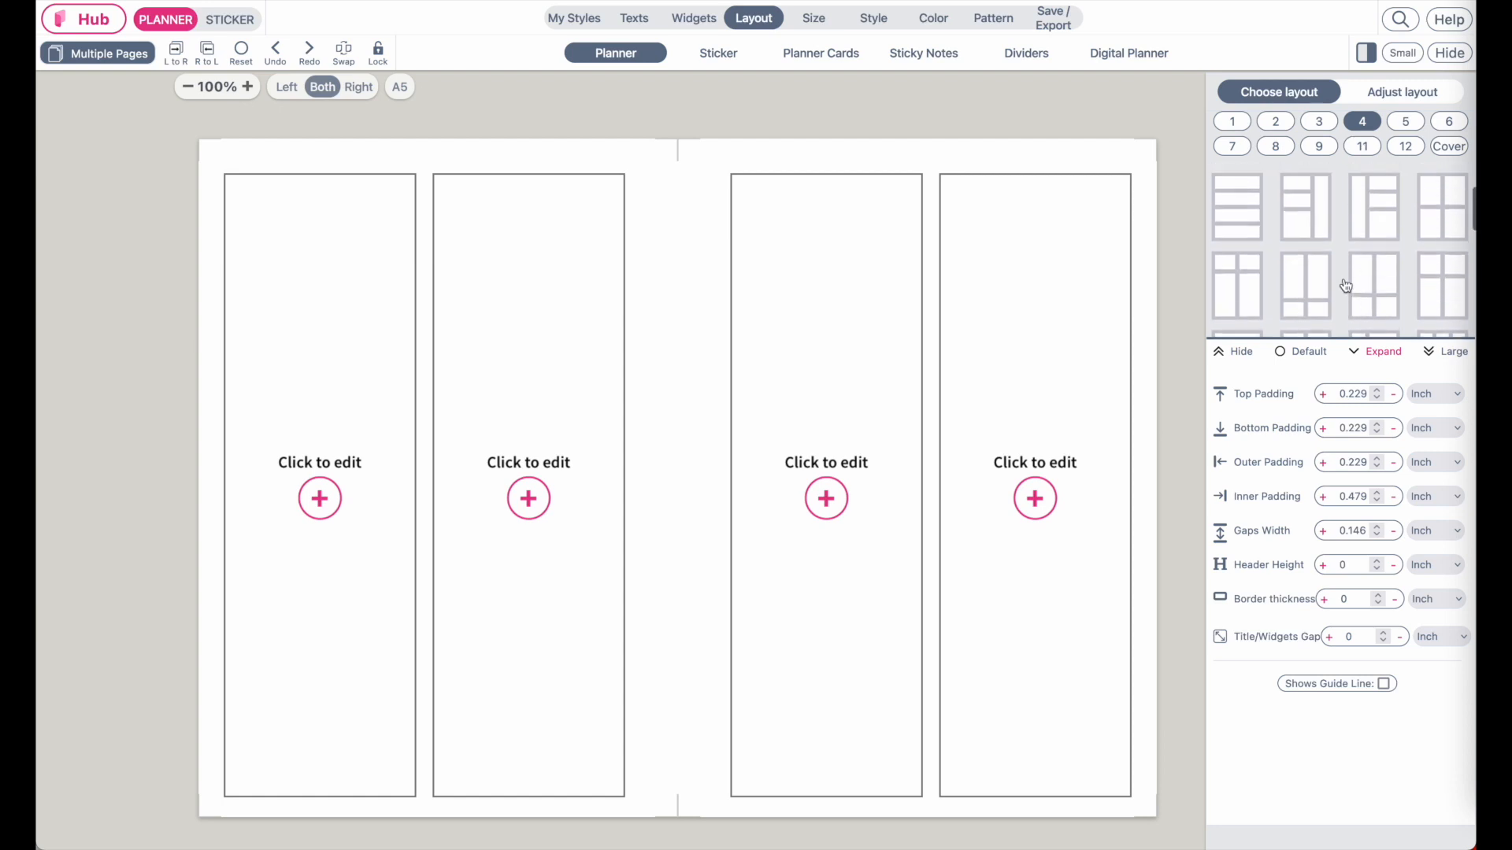
left_click(1431, 355)
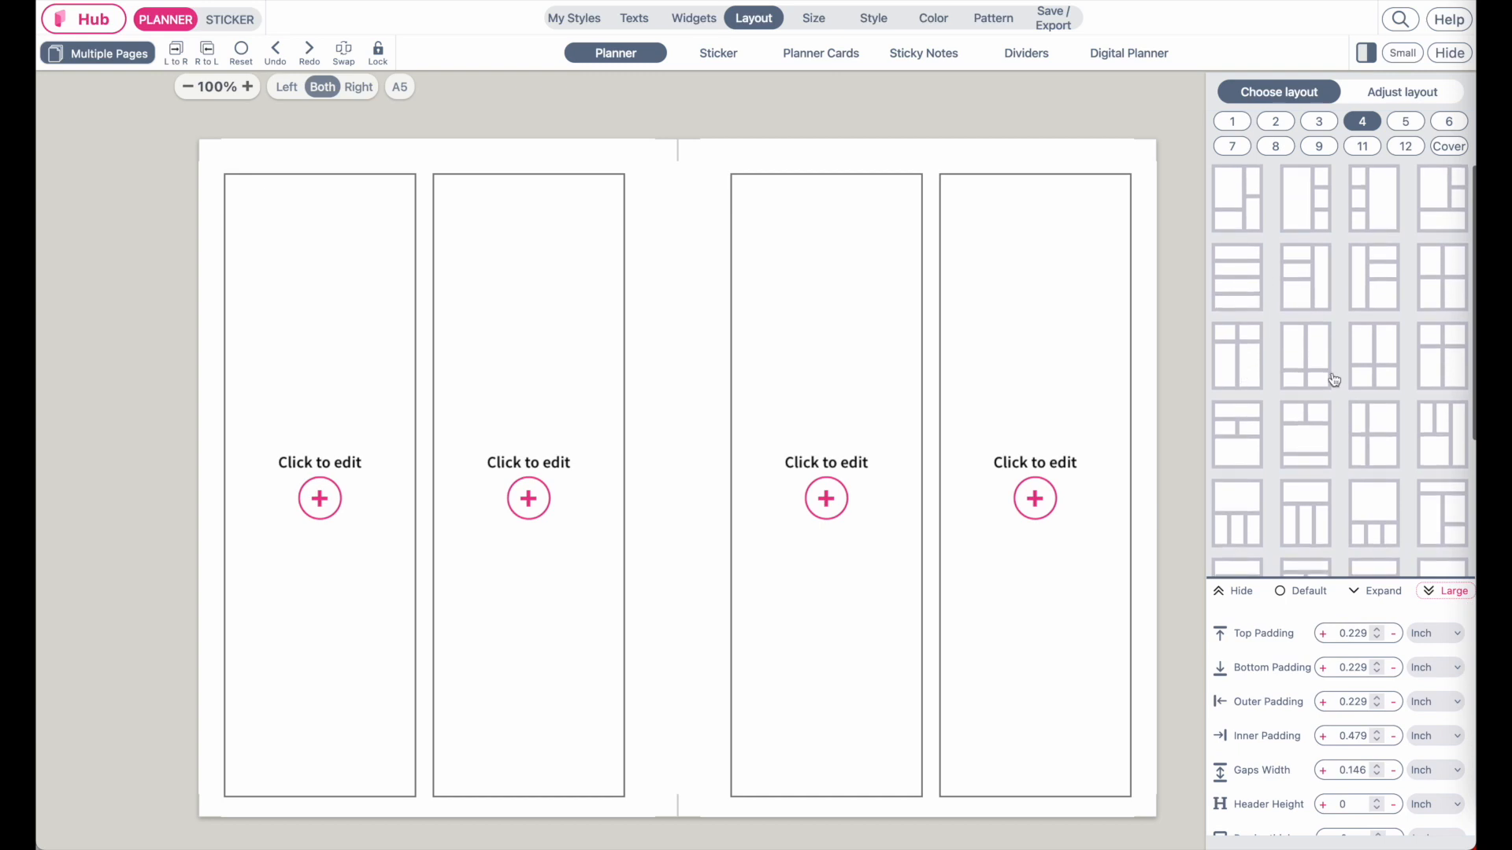
left_click(1235, 363)
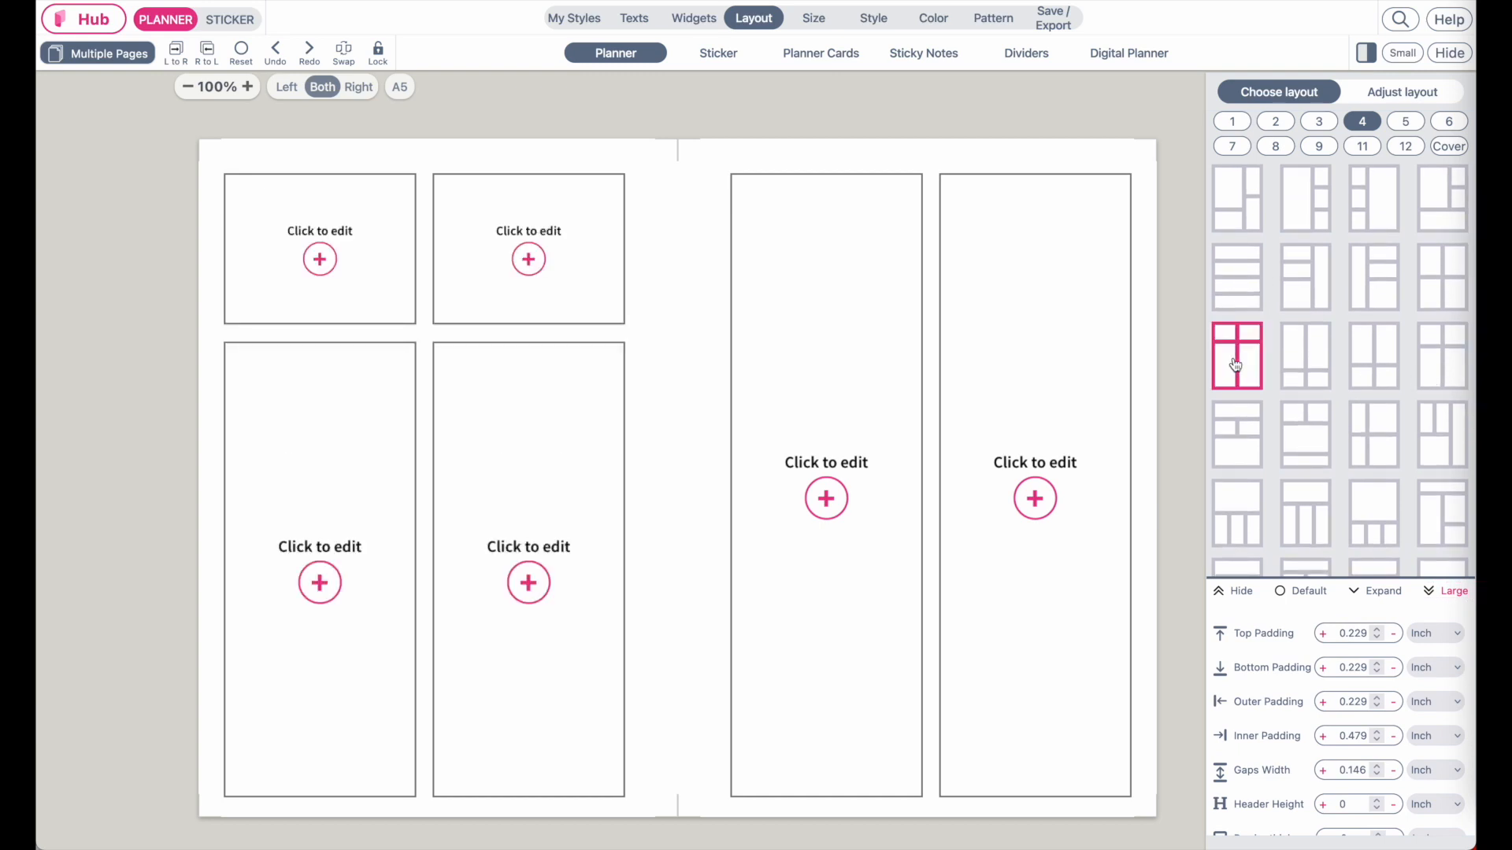
left_click(1237, 358)
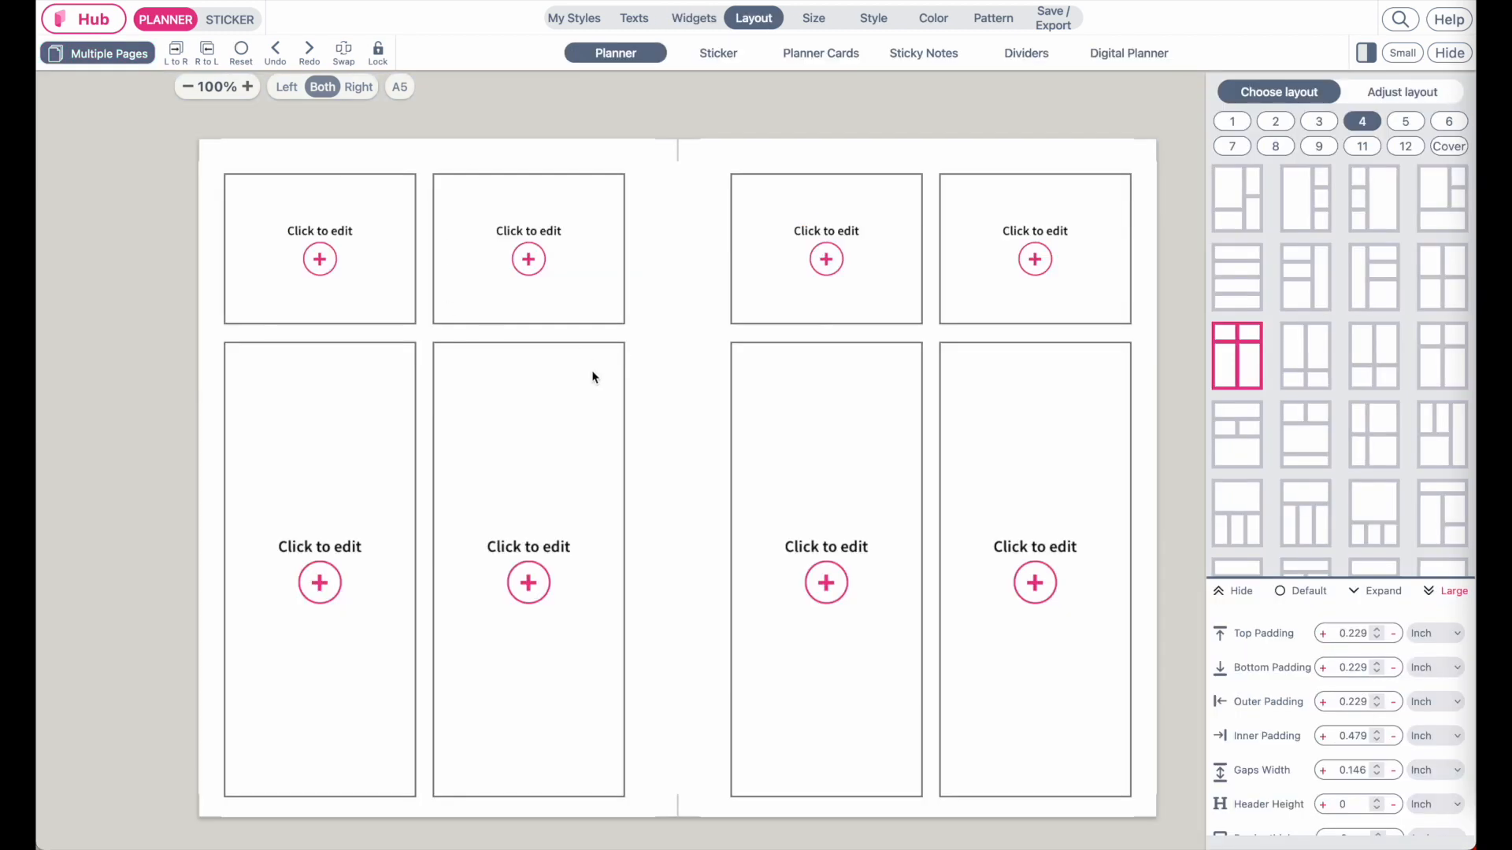
Place a Multi Box widget in the left page's upper-right box.
left_click(532, 255)
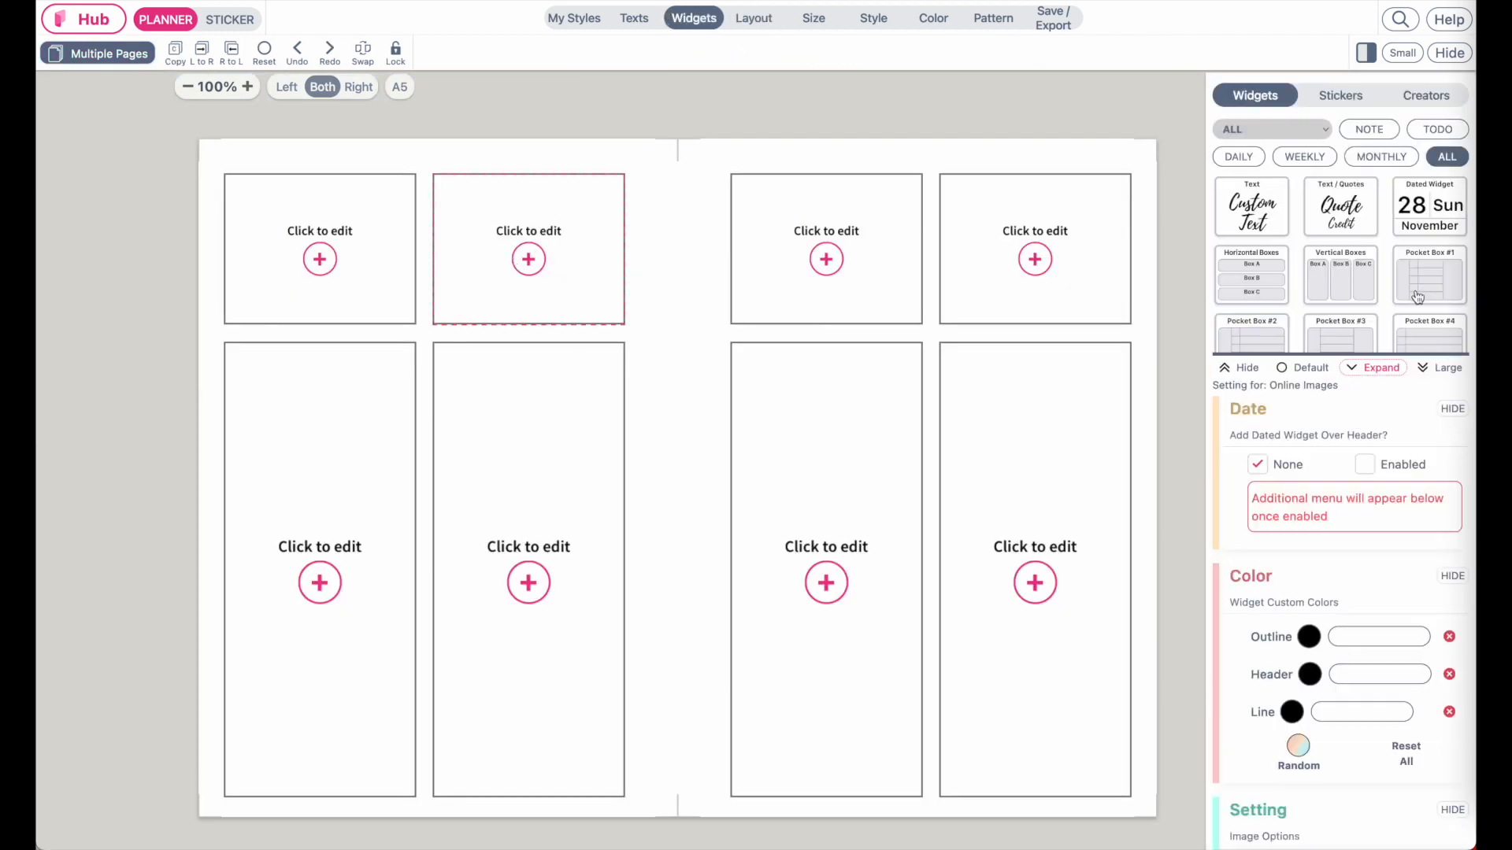
left_click(1447, 166)
scroll(1343, 323, "down", 5)
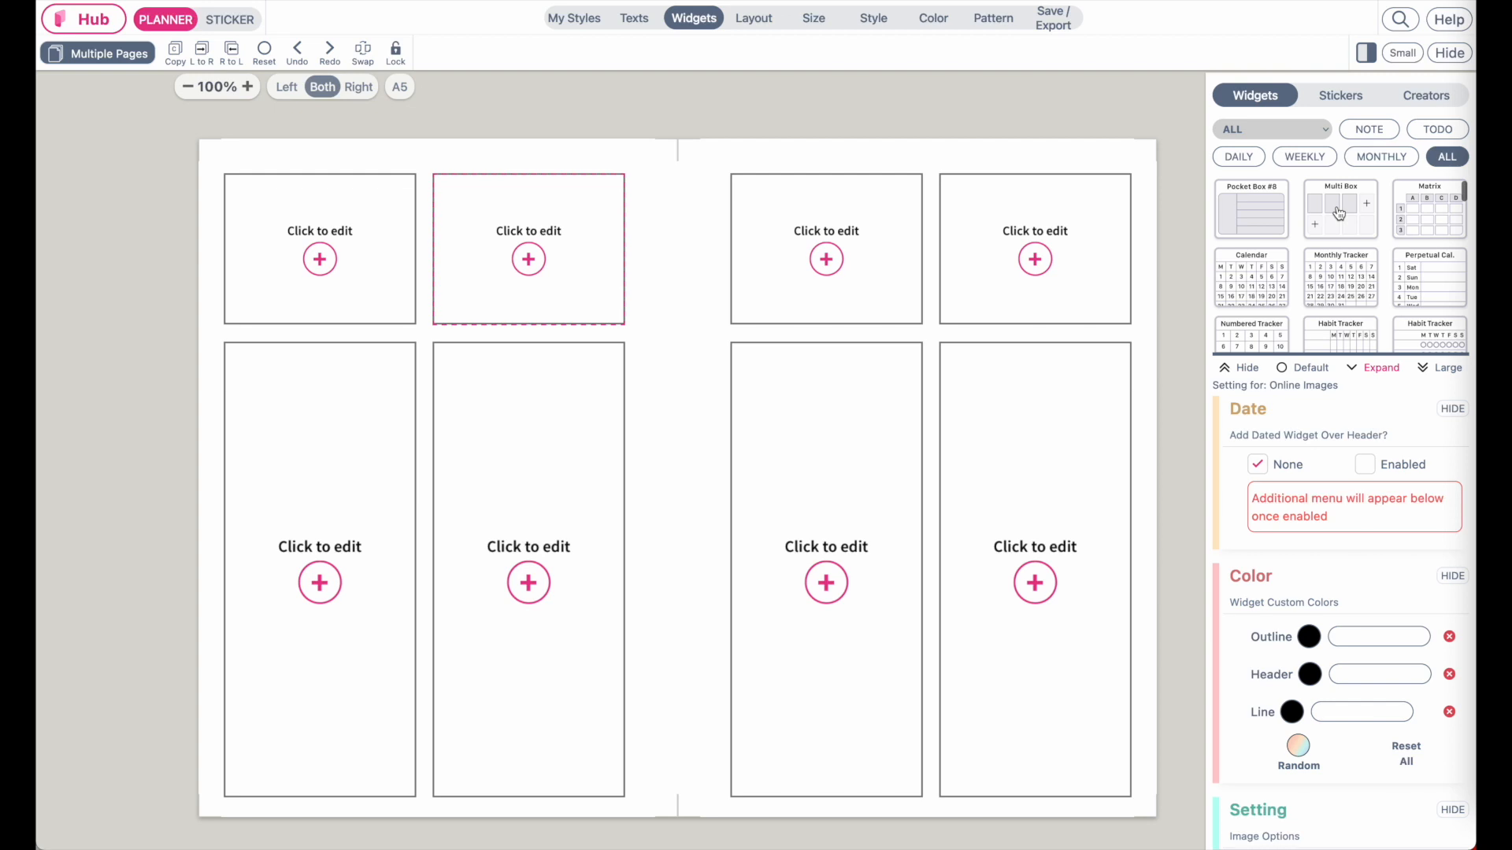
left_click(1340, 230)
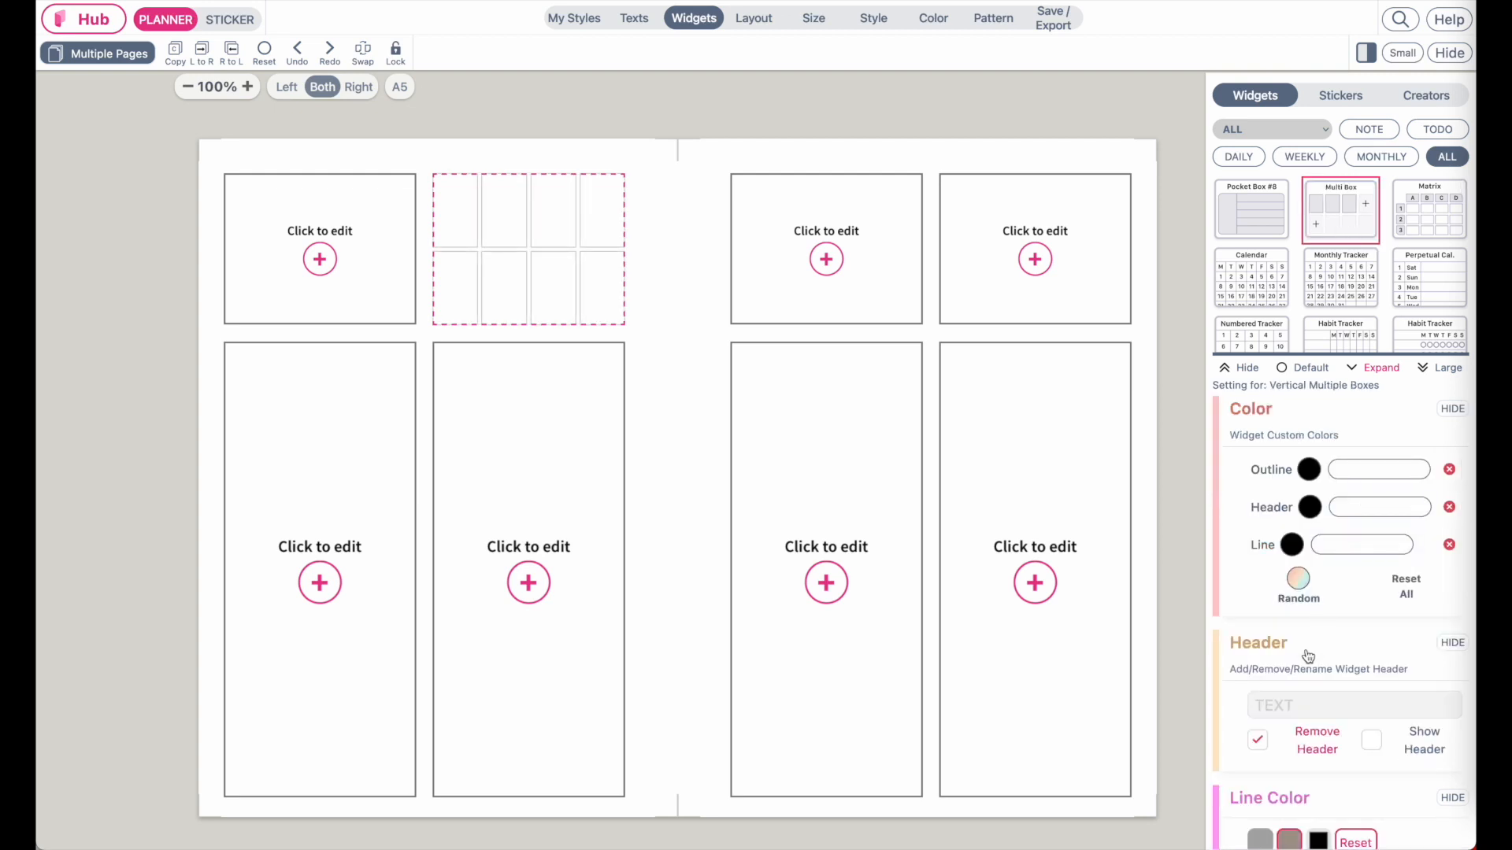
Set the Multi Box widget to 4 sections and 1 row.
scroll(1307, 656, "down", 6)
left_click(1442, 582)
left_click(1442, 582)
left_click(1442, 583)
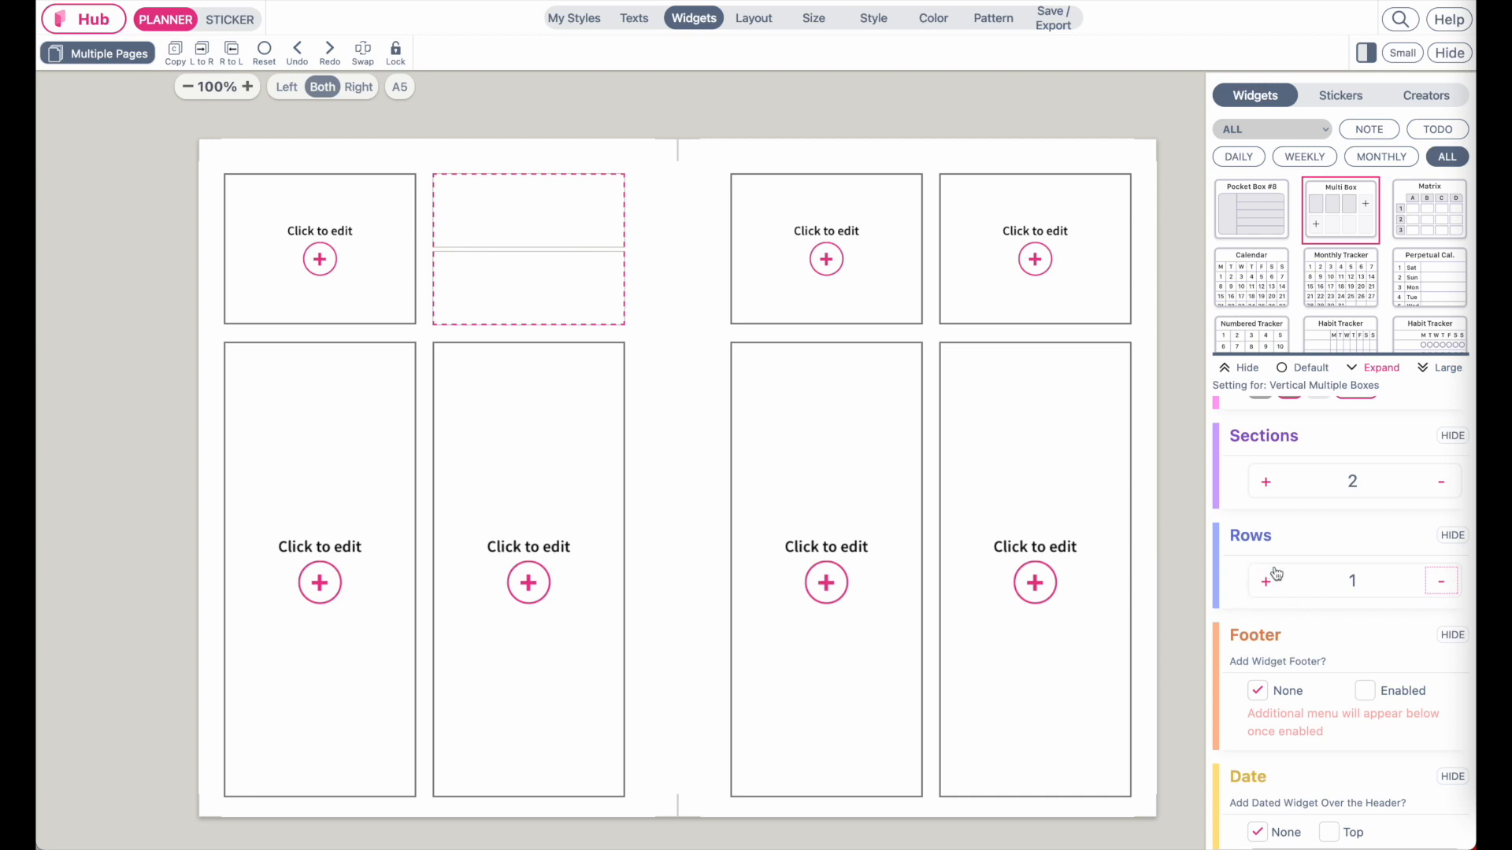
left_click(1266, 482)
left_click(1265, 482)
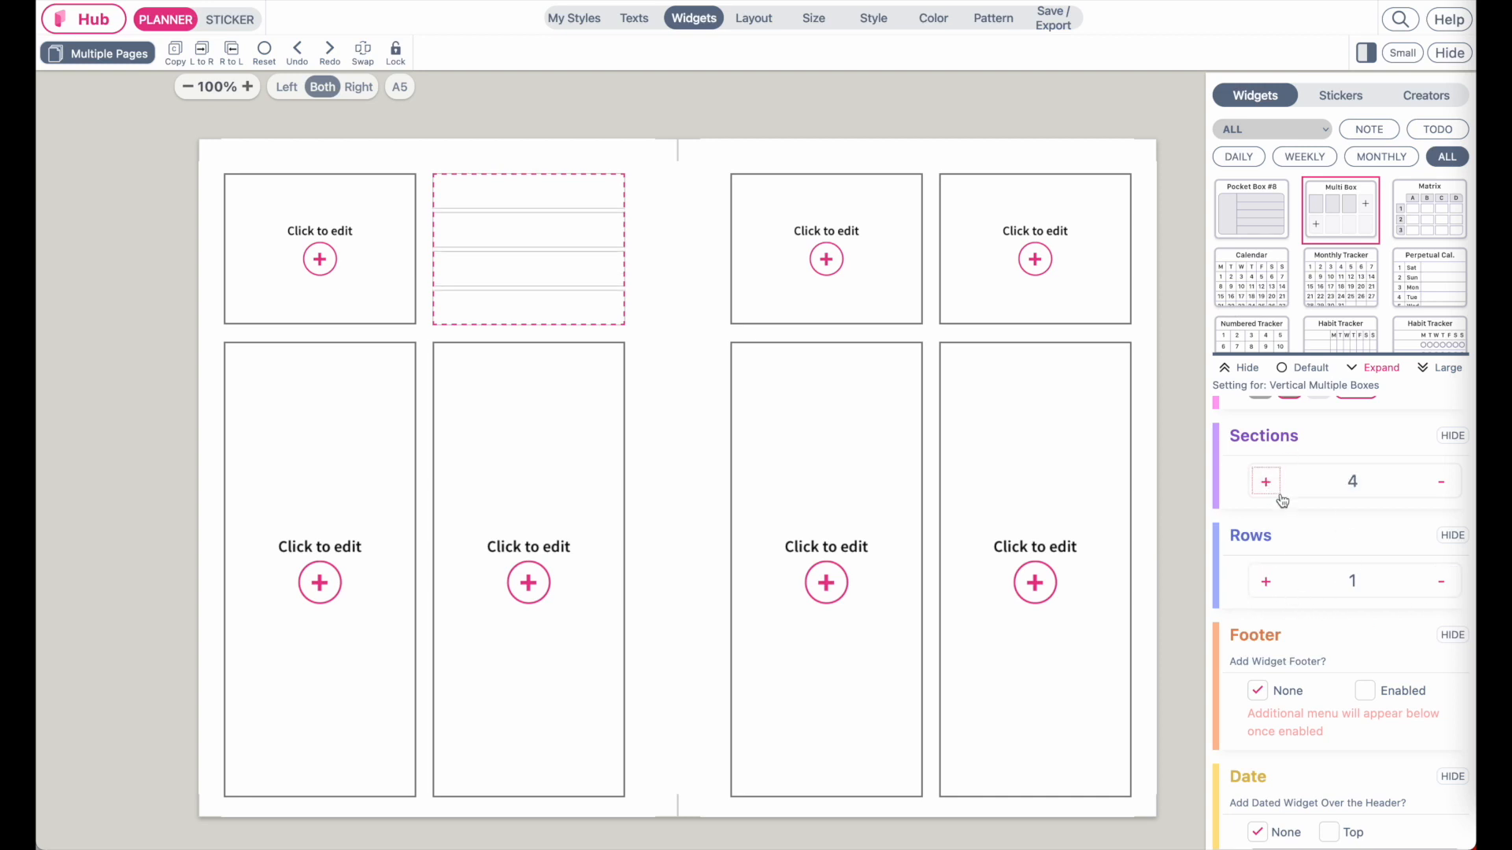
Label the first three sections of the Multi Box widget Breakfast, Lunch and Dinner.
left_click(500, 198)
left_click_drag(325, 165, 736, 149)
left_click(818, 290)
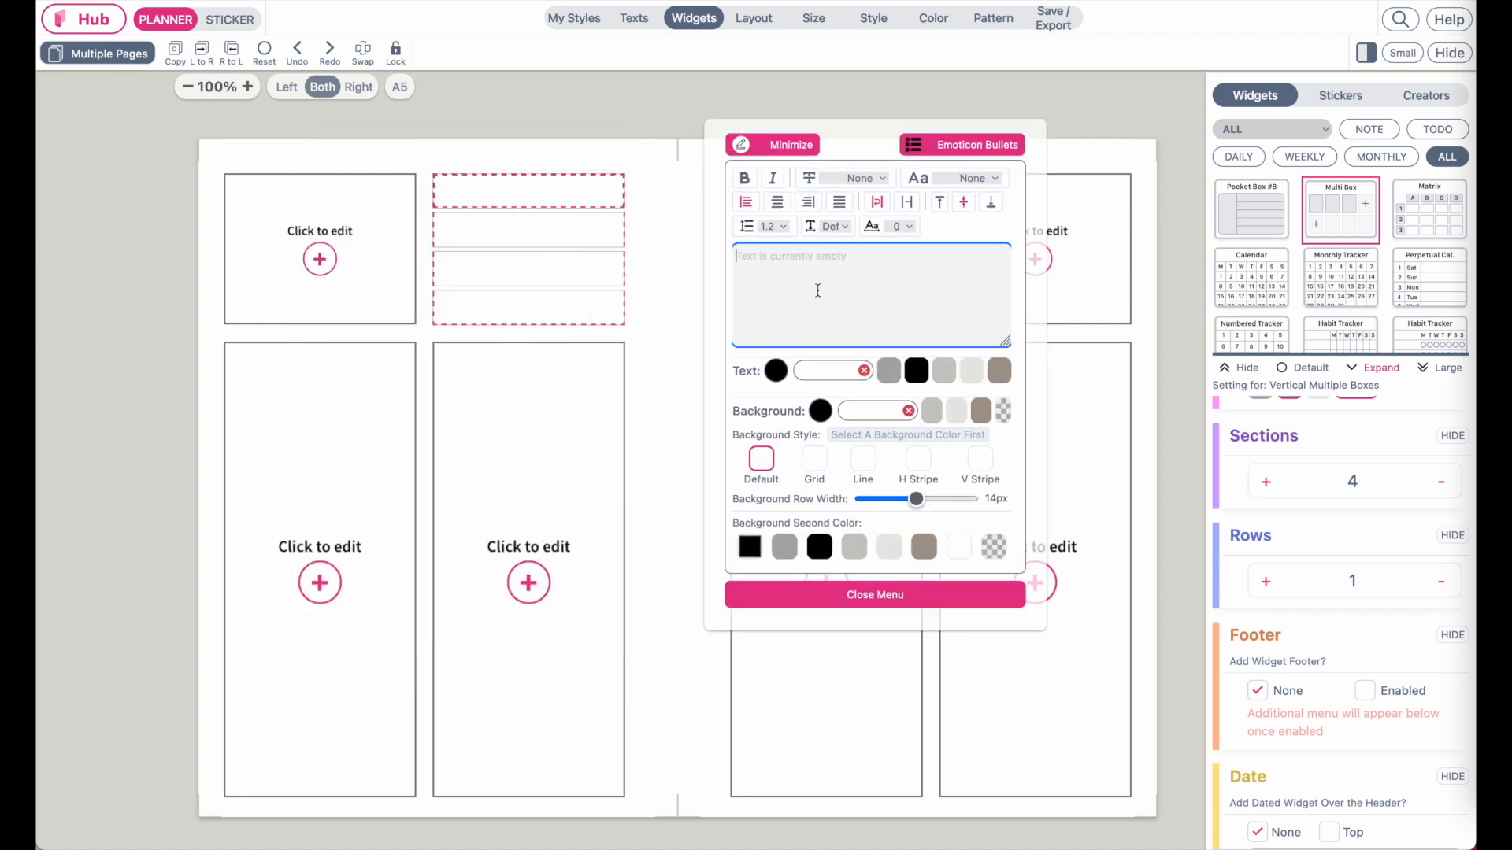
type("Breakfast")
left_click(570, 225)
type("Lunch")
left_click(539, 283)
type("Dinner")
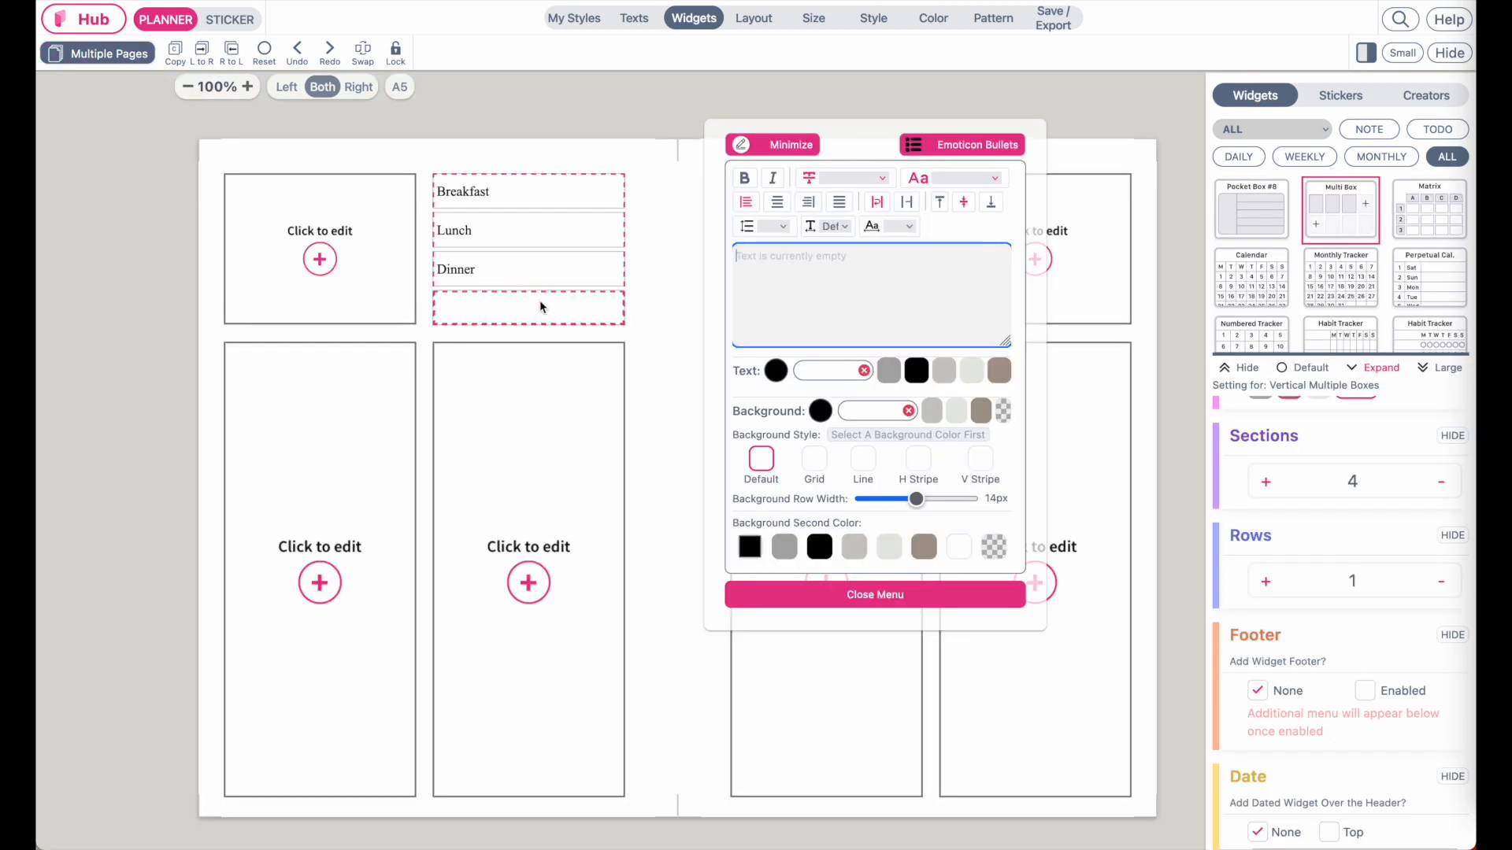
Add six water-drop icons to the empty fourth section below Dinner.
left_click(979, 153)
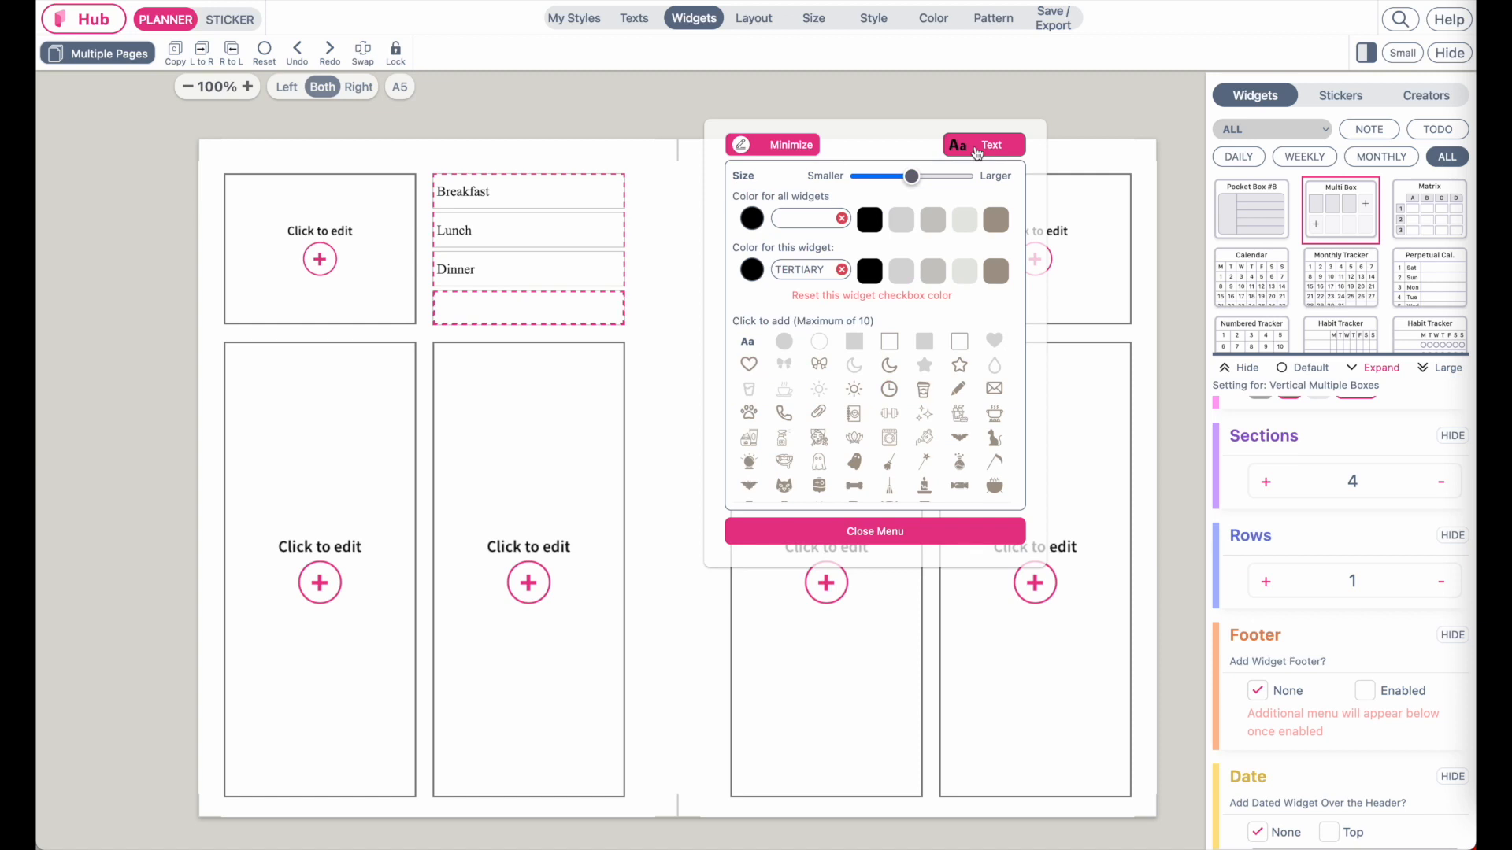
scroll(911, 377, "down", 3)
scroll(910, 377, "up", 3)
left_click(750, 390)
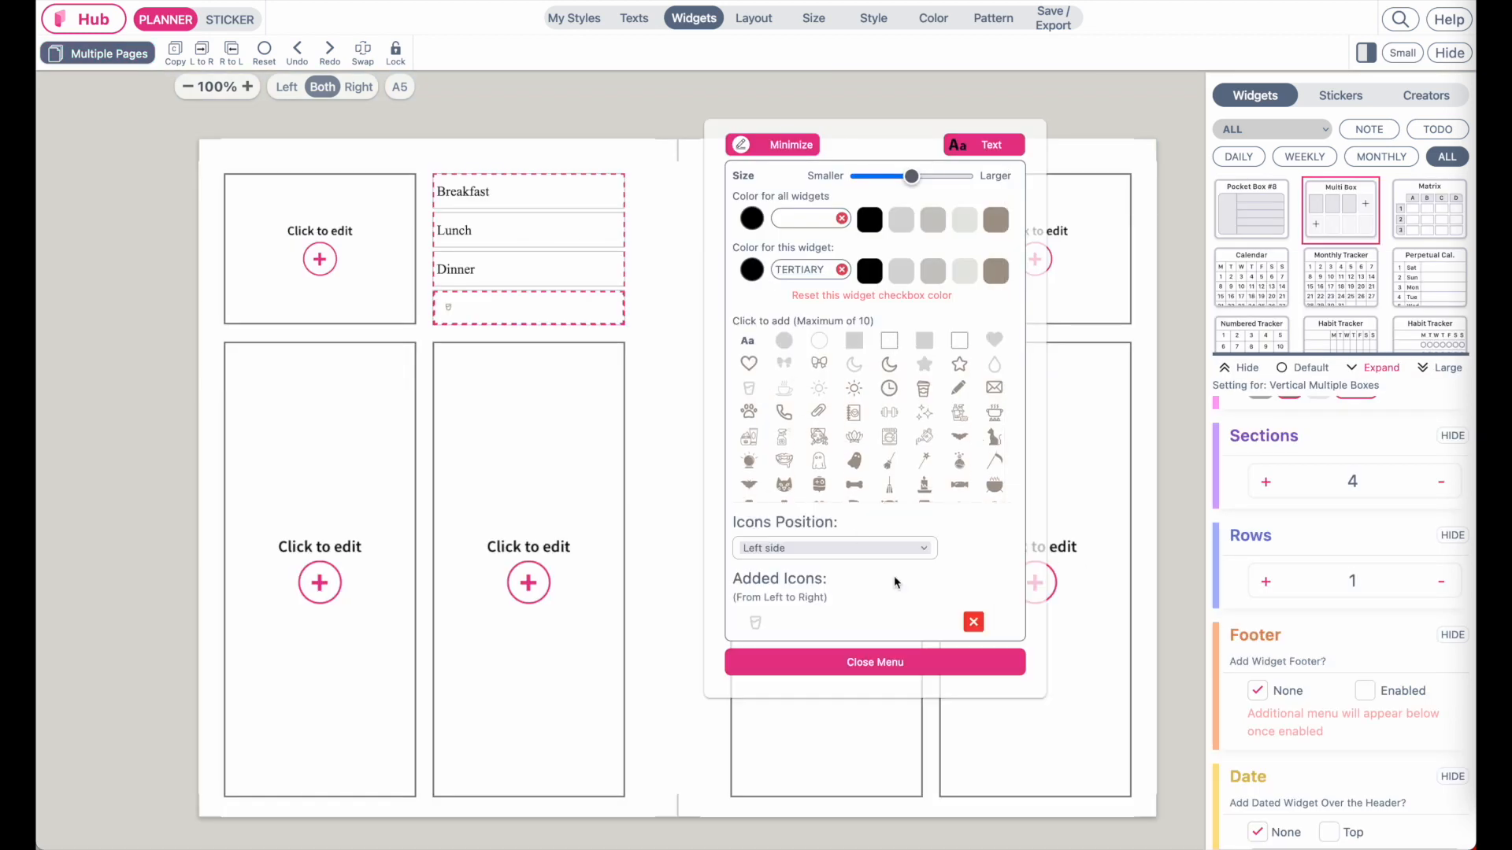
left_click(974, 622)
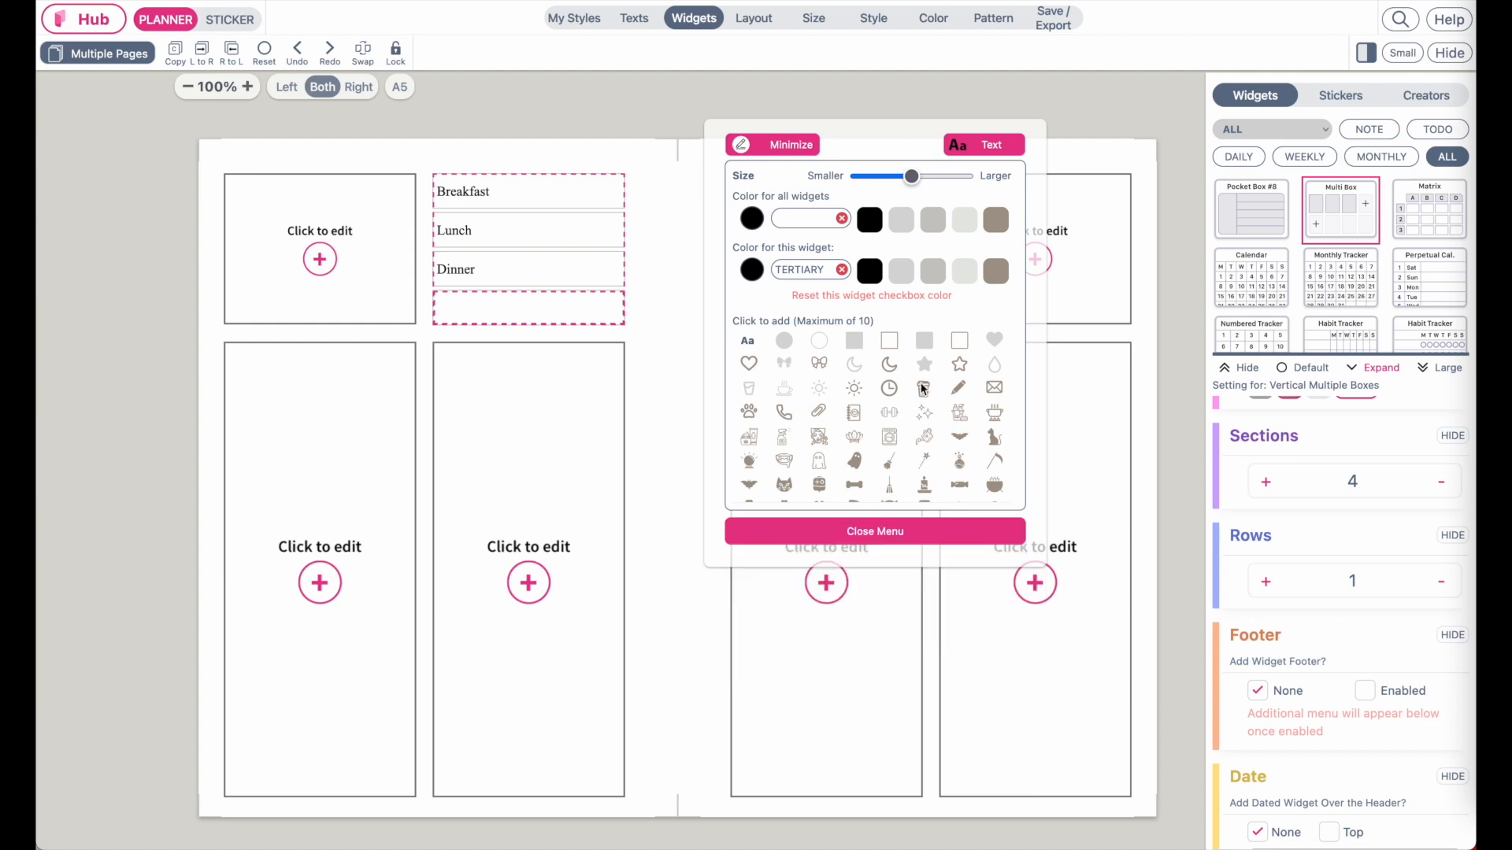
left_click(994, 373)
left_click(993, 373)
left_click(994, 373)
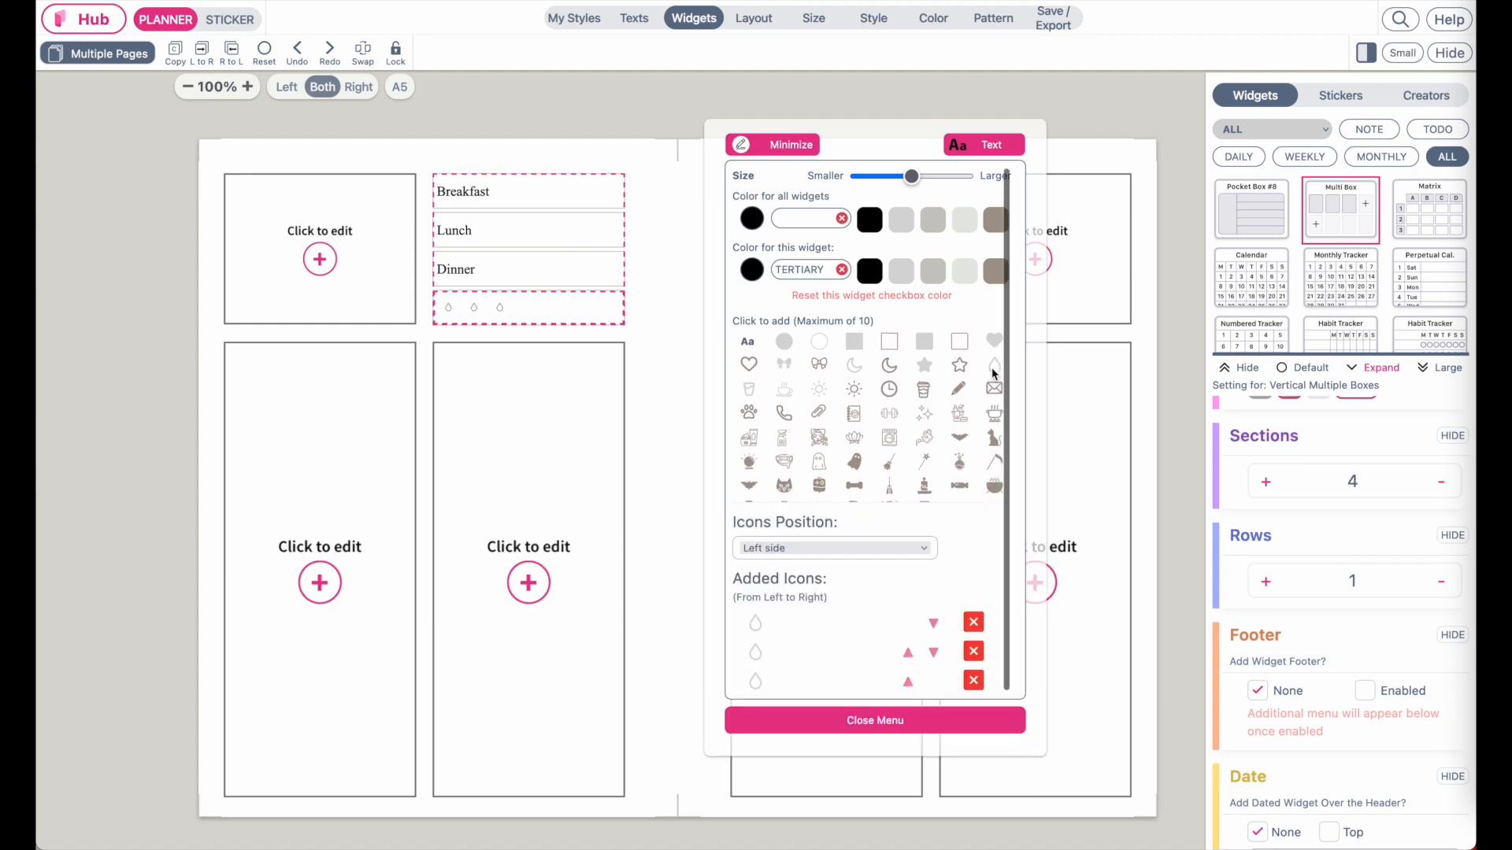
left_click(994, 373)
left_click(993, 373)
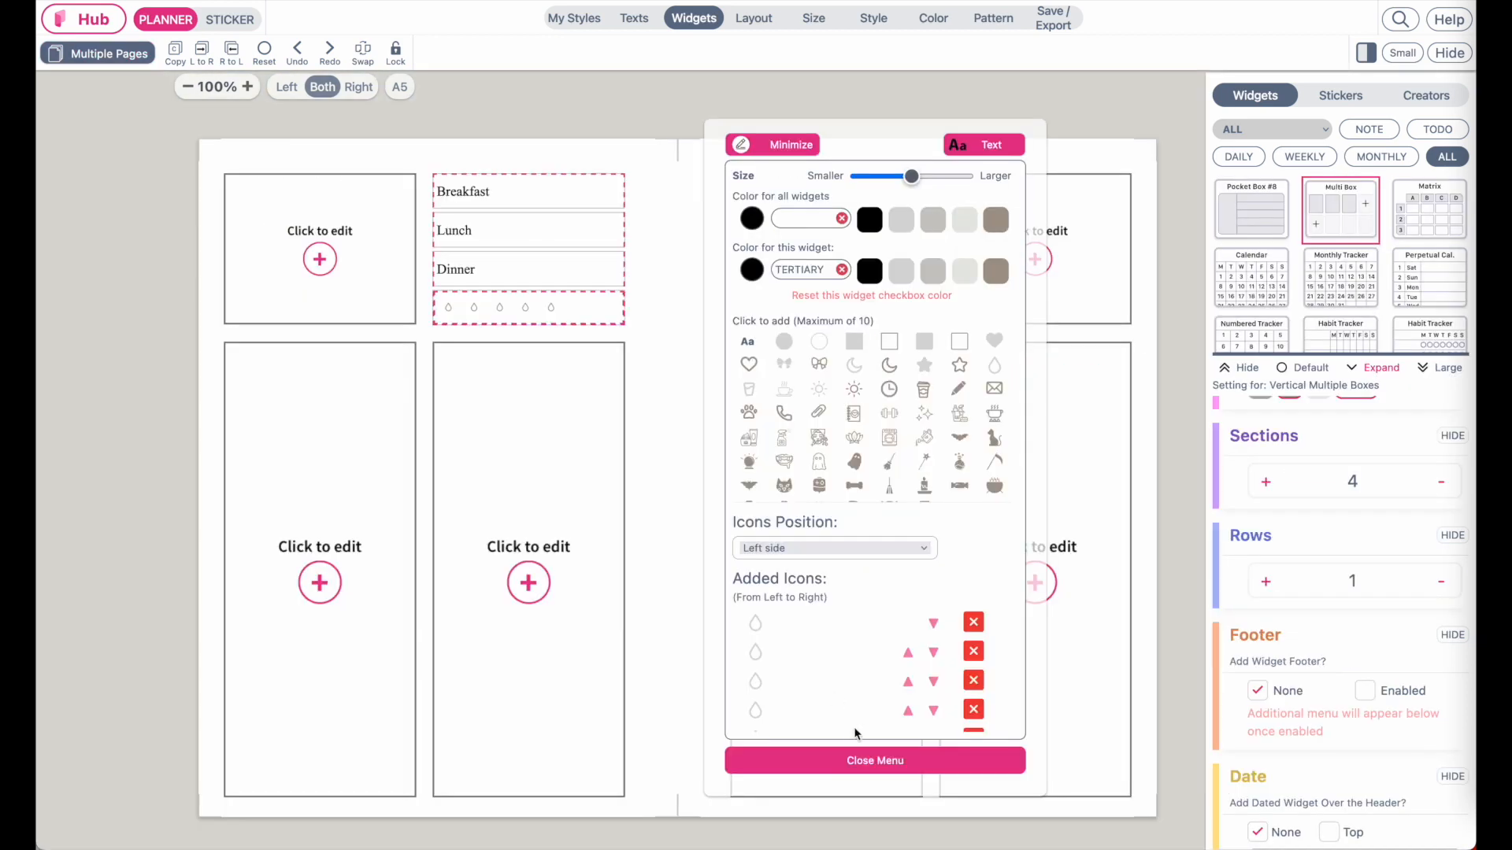
scroll(813, 685, "down", 1)
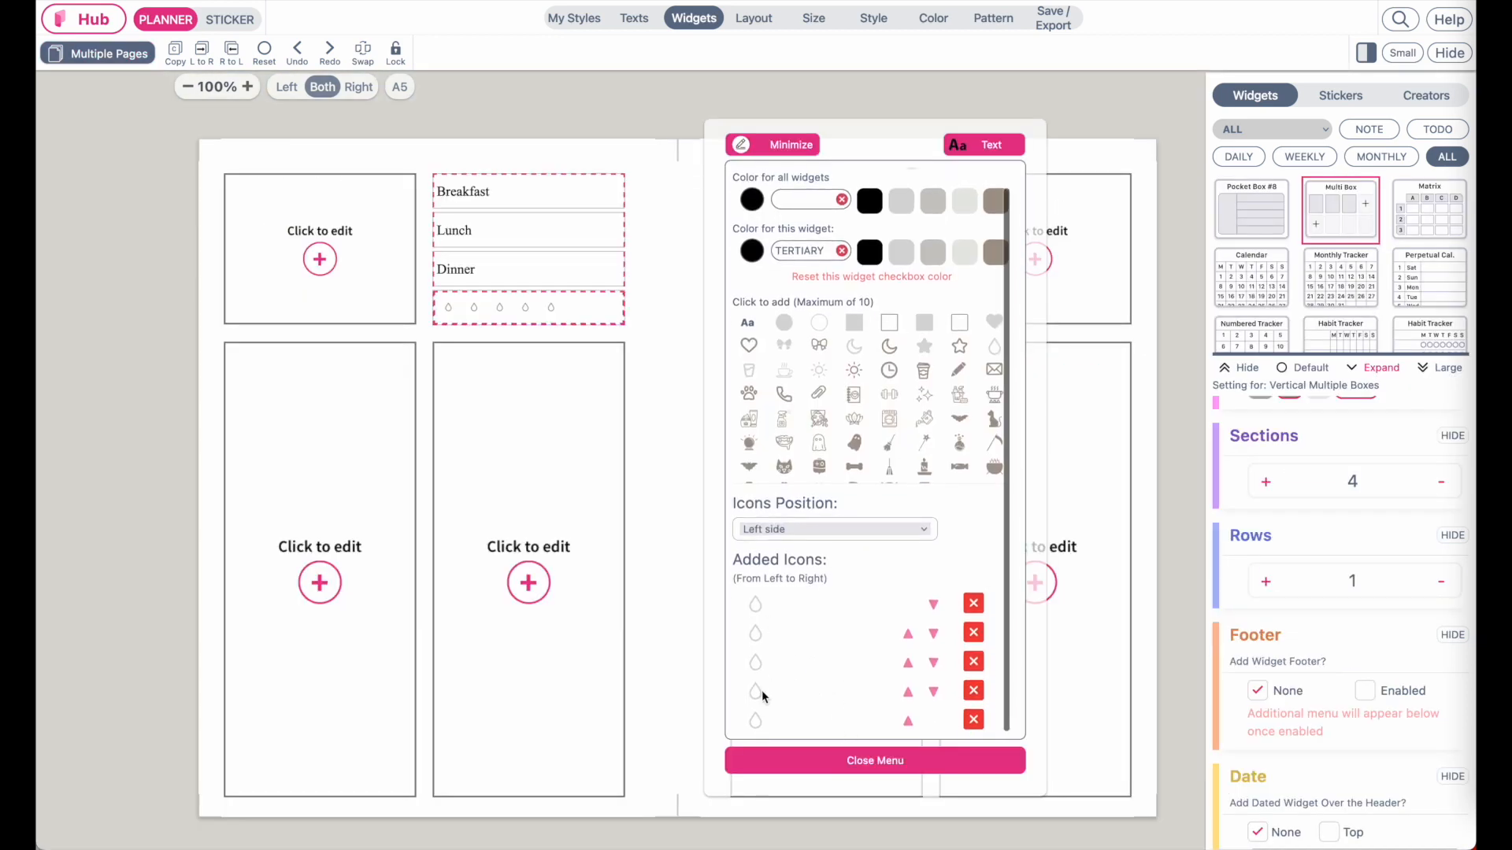
left_click(995, 359)
Format the water-drop icons in black (#000000), centered with normal text hidden and slightly larger, and finish editing the section.
scroll(862, 516, "up", 1)
left_click(874, 272)
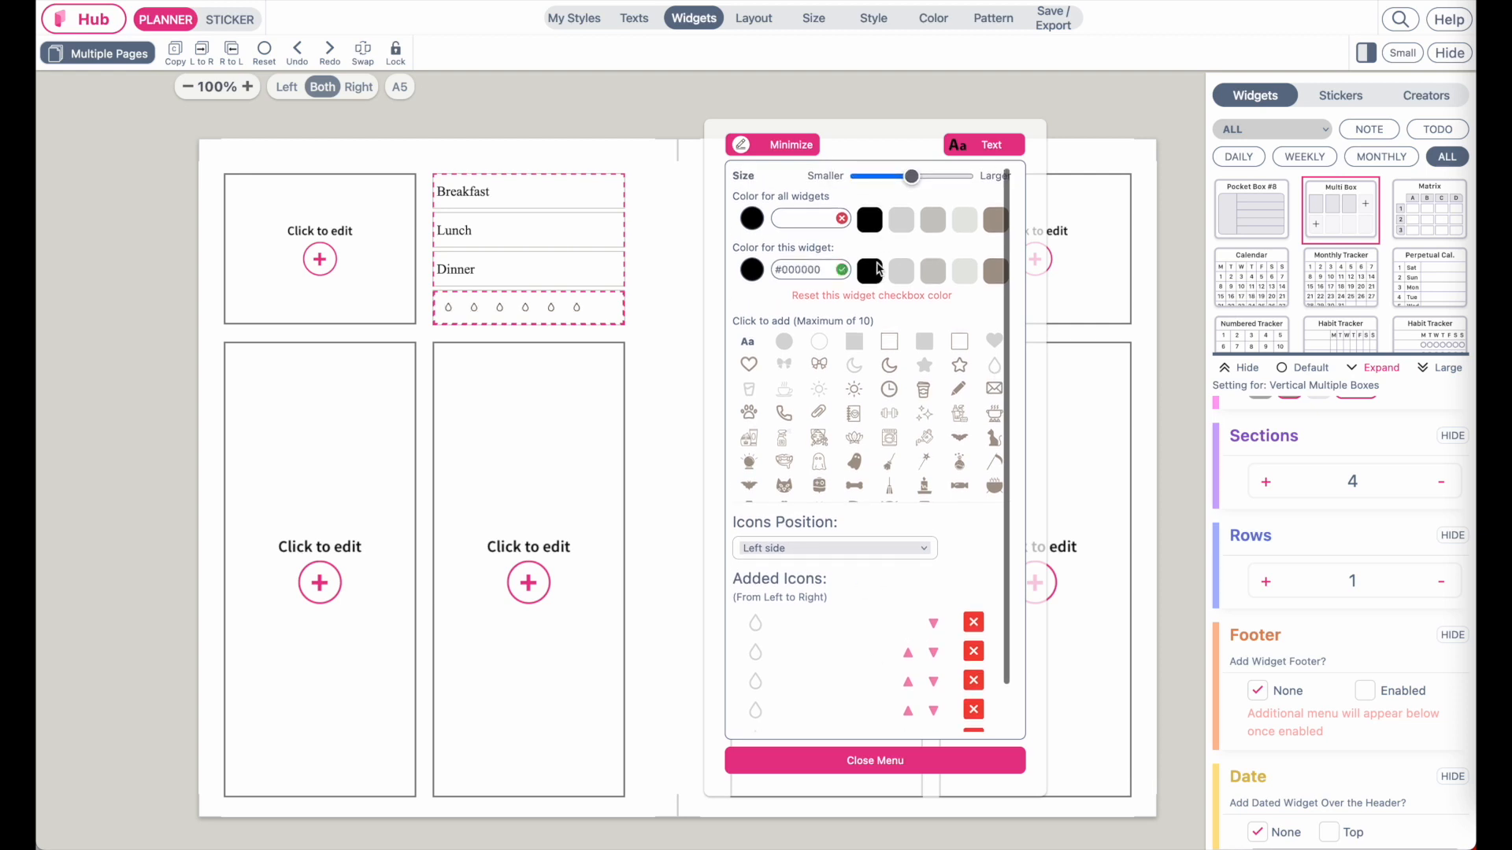
left_click(777, 550)
left_click(770, 587)
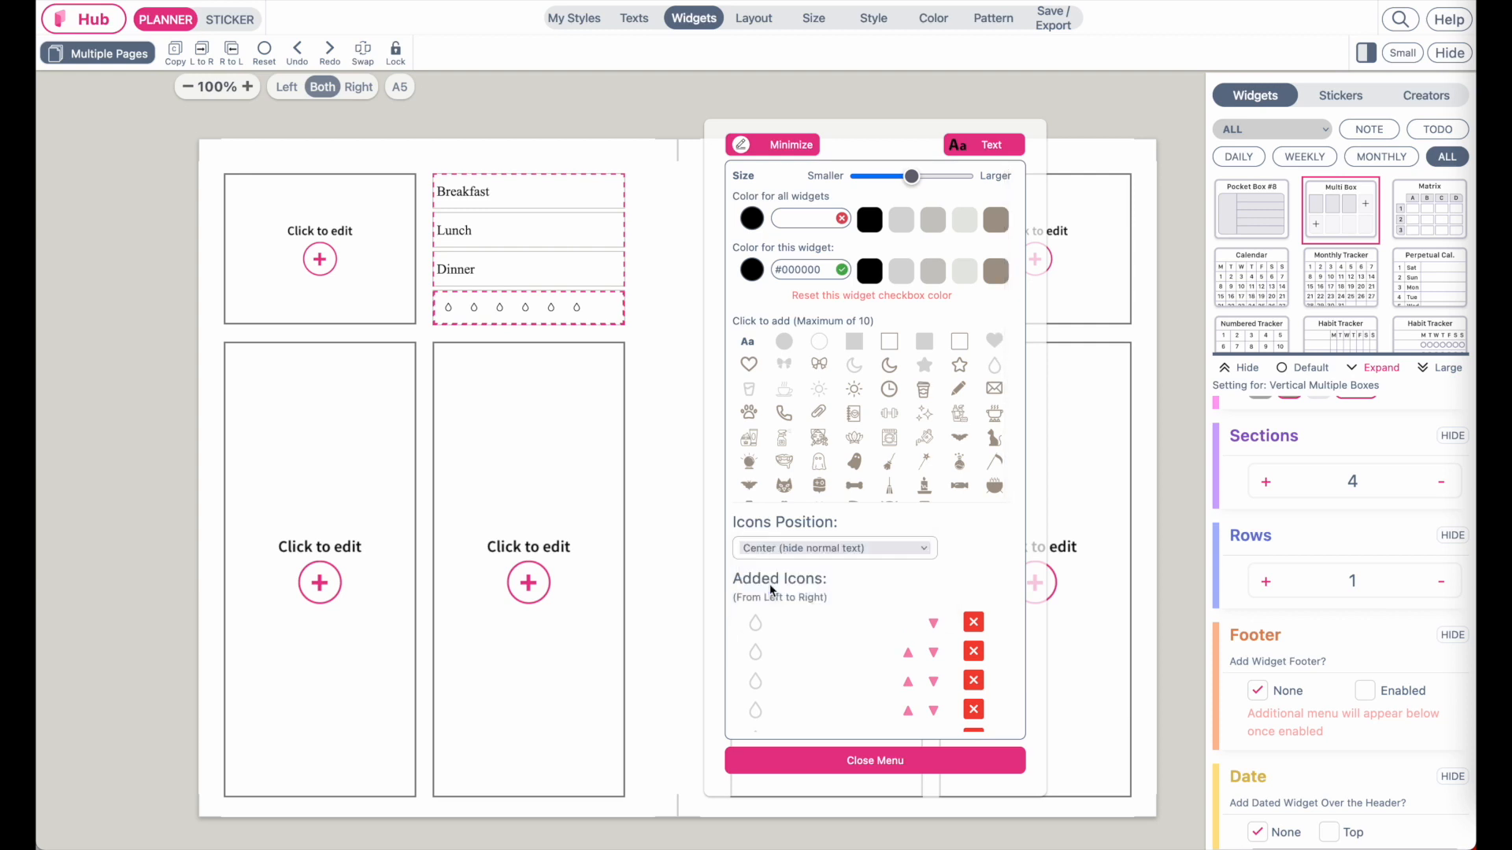
mouse_move(912, 177)
left_mouse_down()
mouse_move(963, 182)
mouse_move(934, 178)
left_mouse_up()
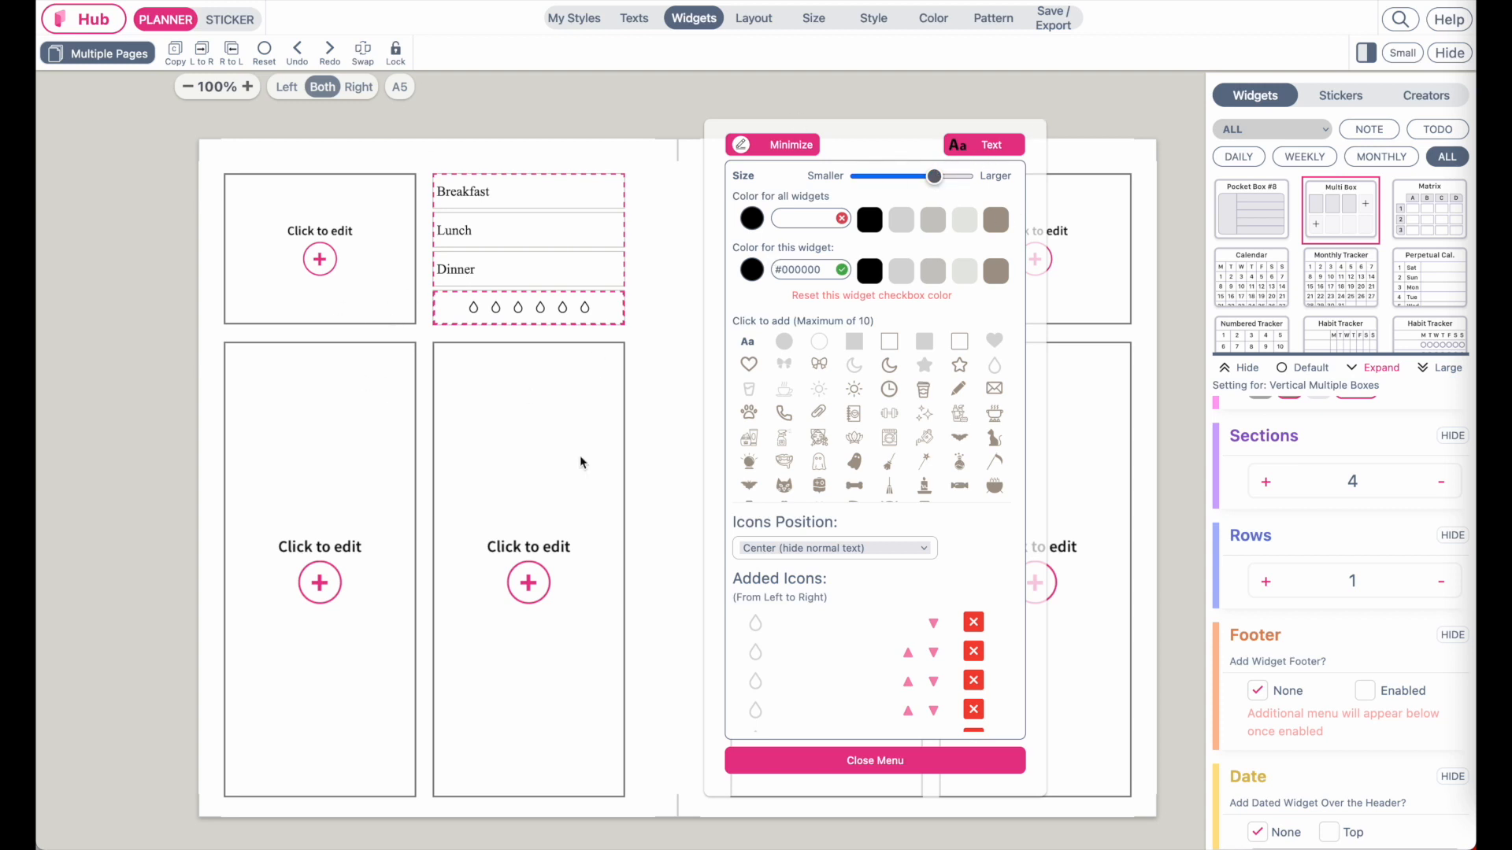
left_click(797, 152)
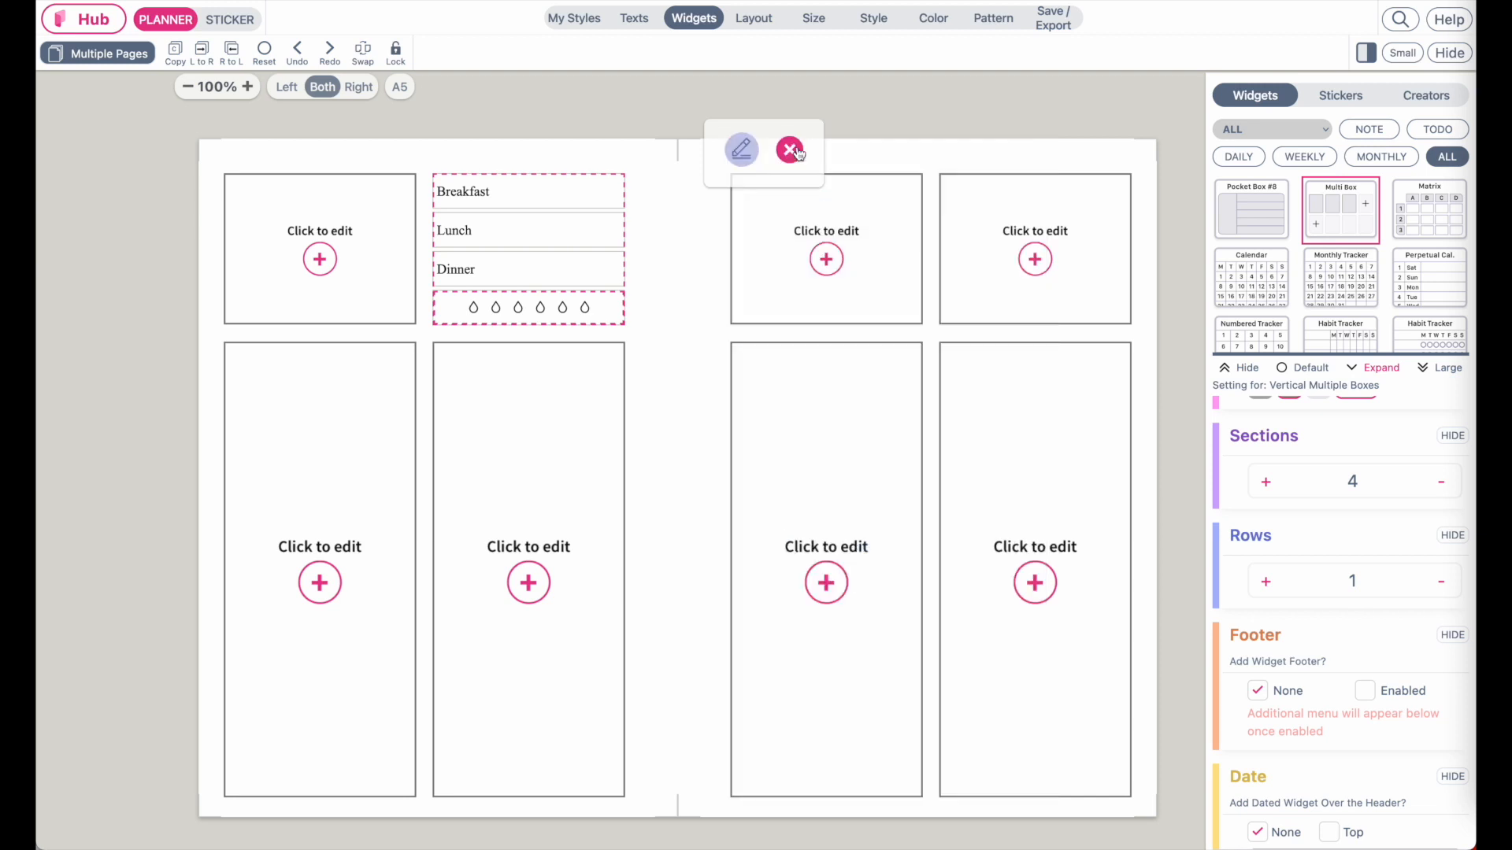
left_click(926, 104)
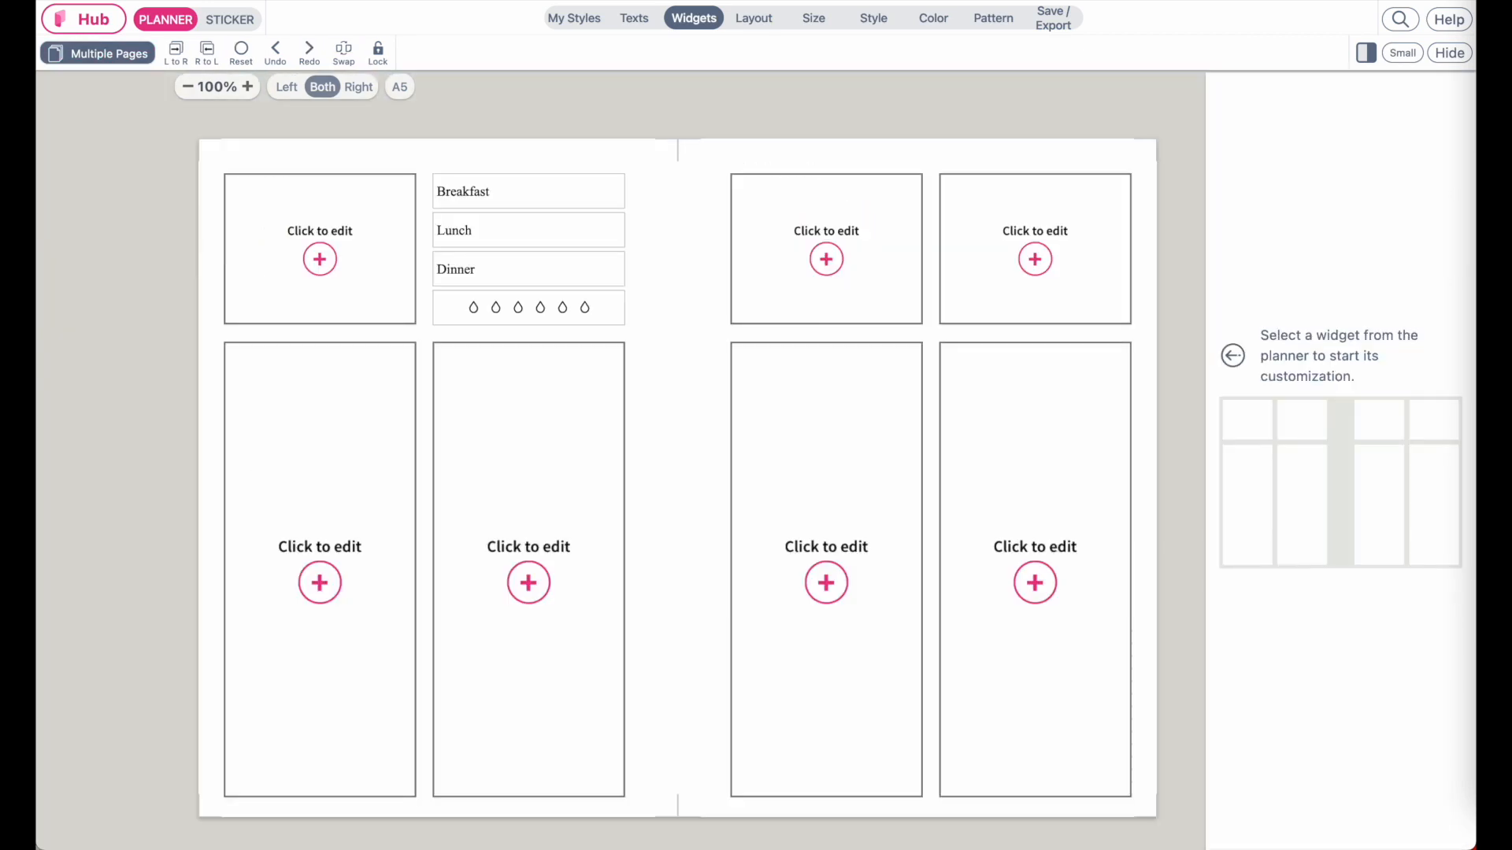
Place the daily Time Schedule widget in the left page's lower-left box and bring up its time and sticker settings.
left_click(354, 513)
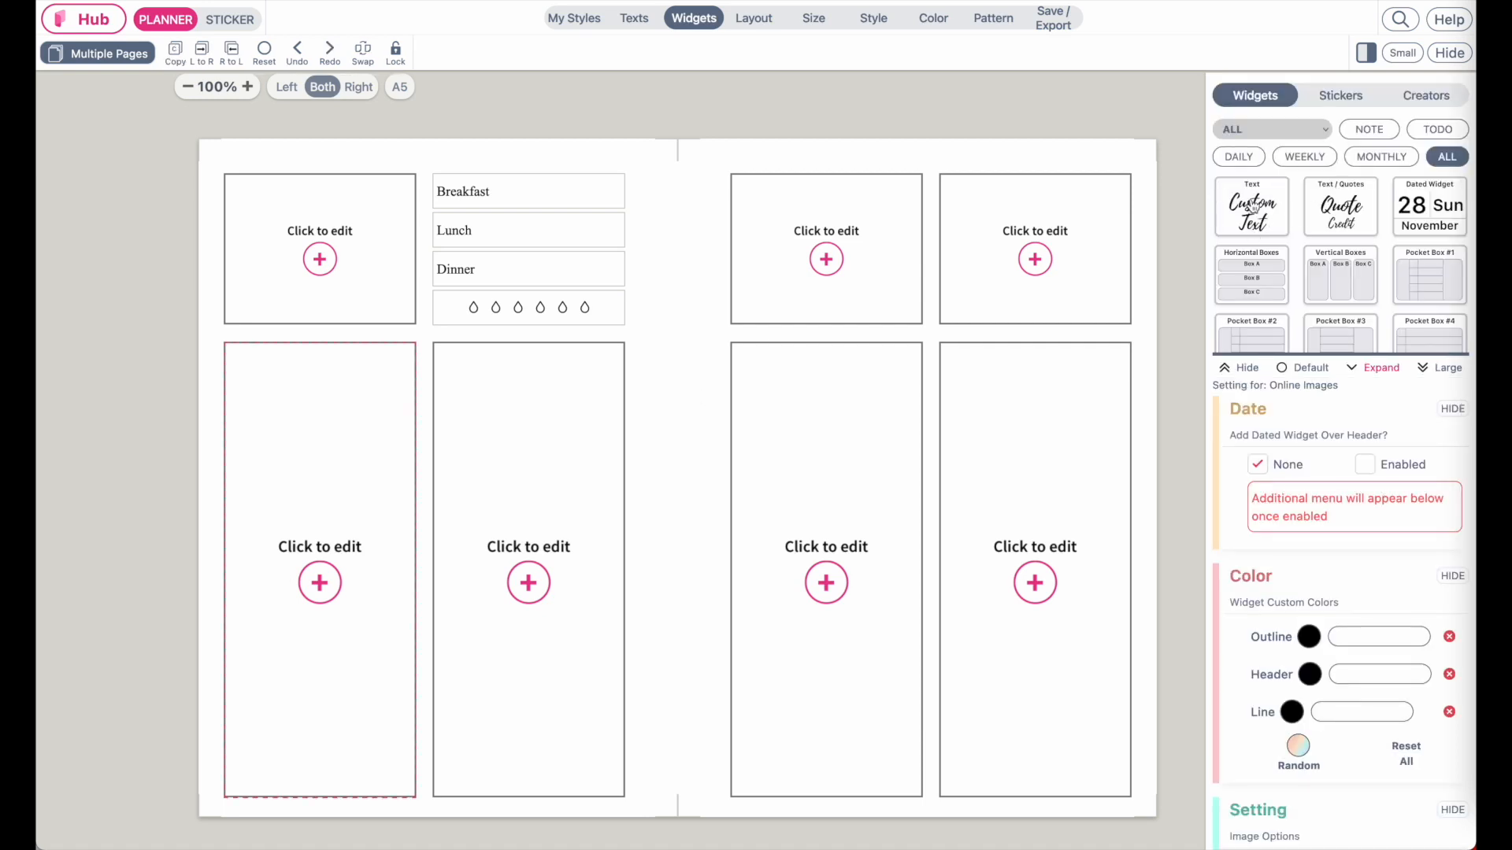
left_click(1239, 159)
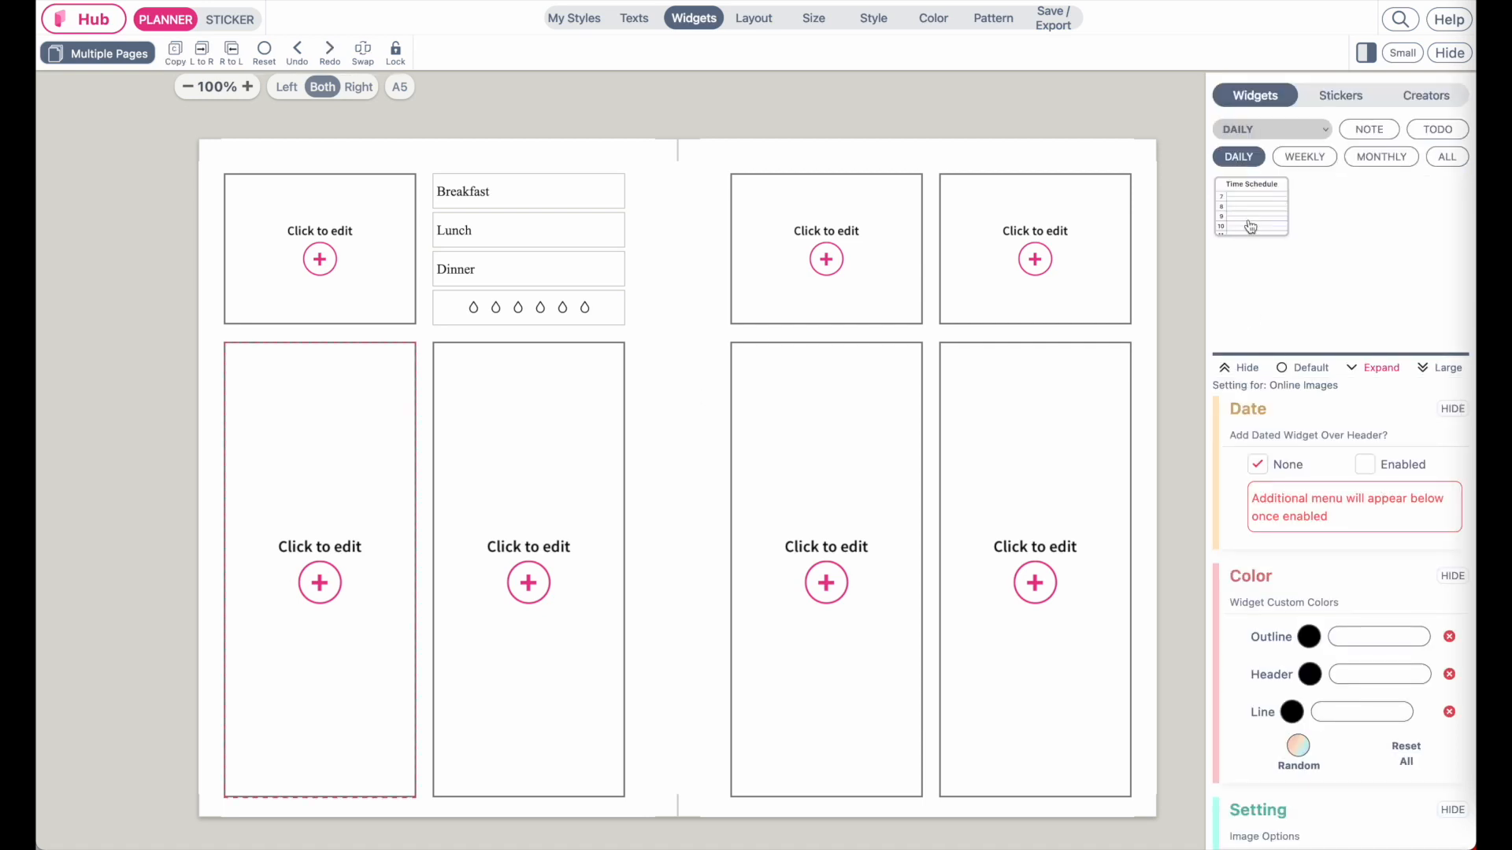
left_click(1251, 227)
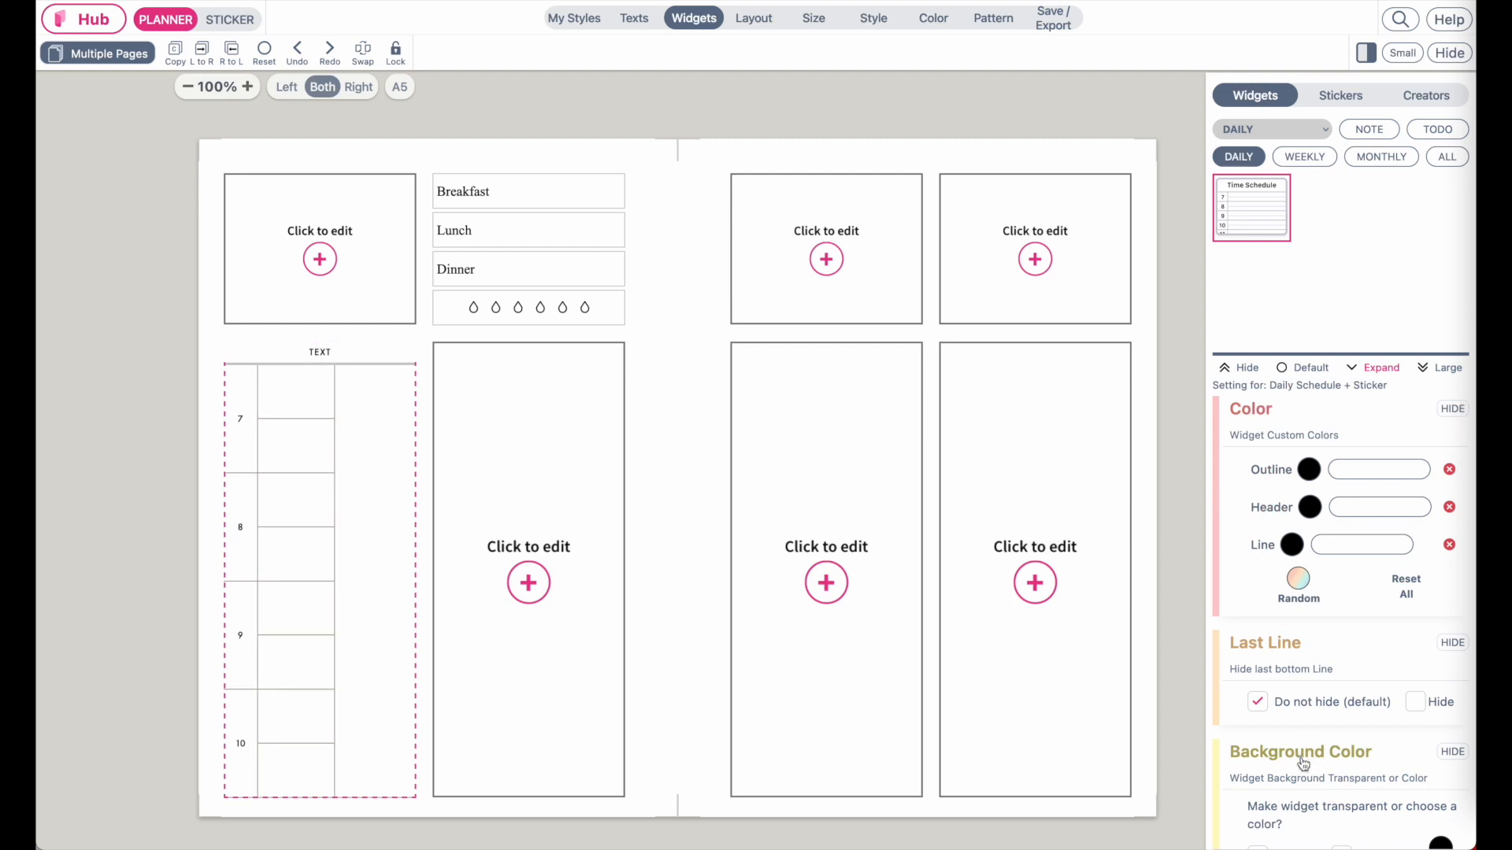
scroll(1272, 668, "down", 10)
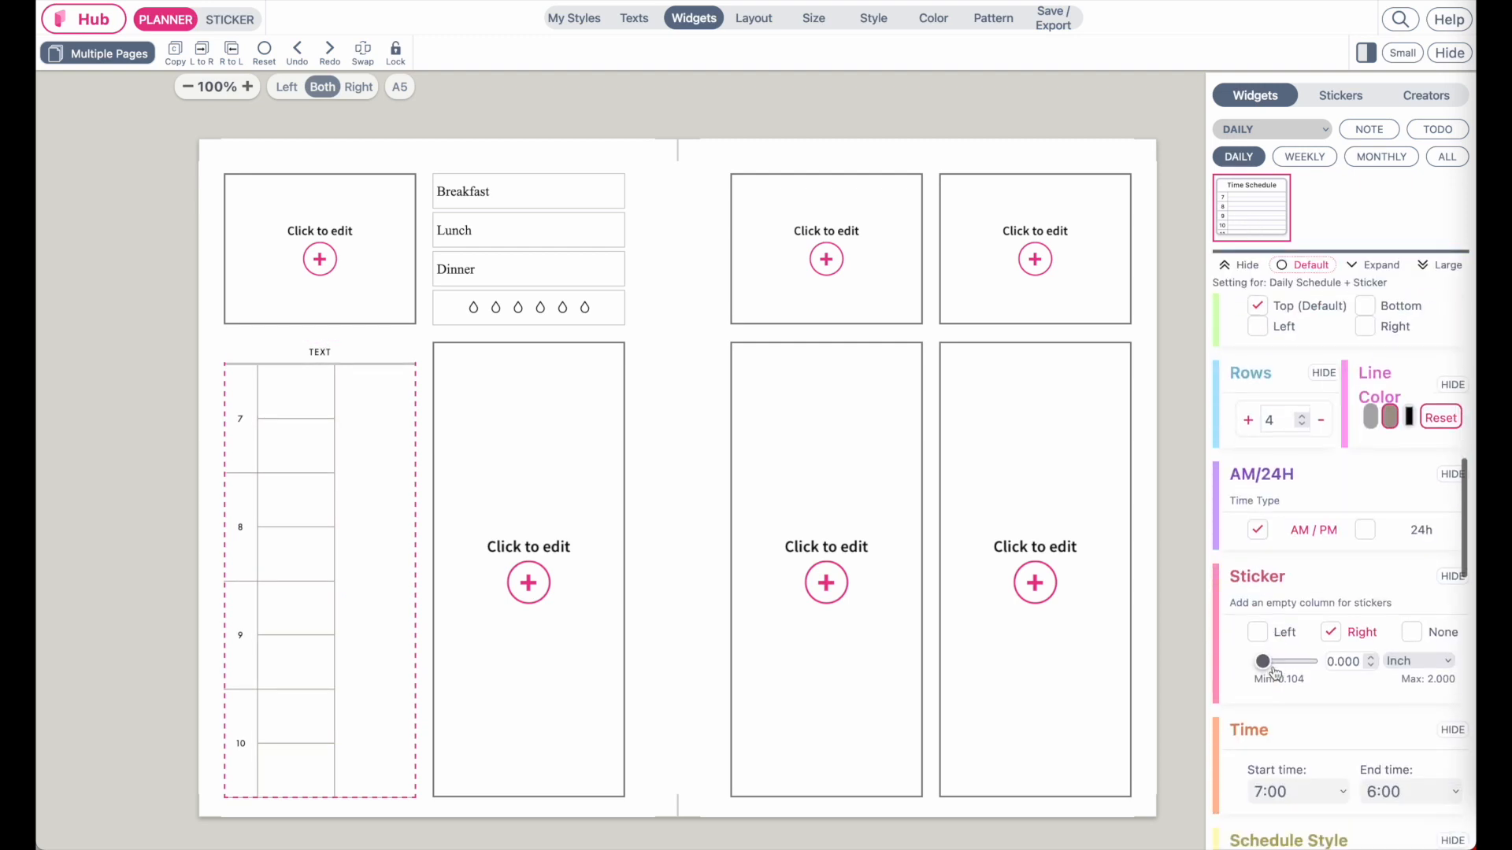
Set the Time Schedule widget's end time to 12:00 and change its header to Schedule.
scroll(1276, 670, "down", 5)
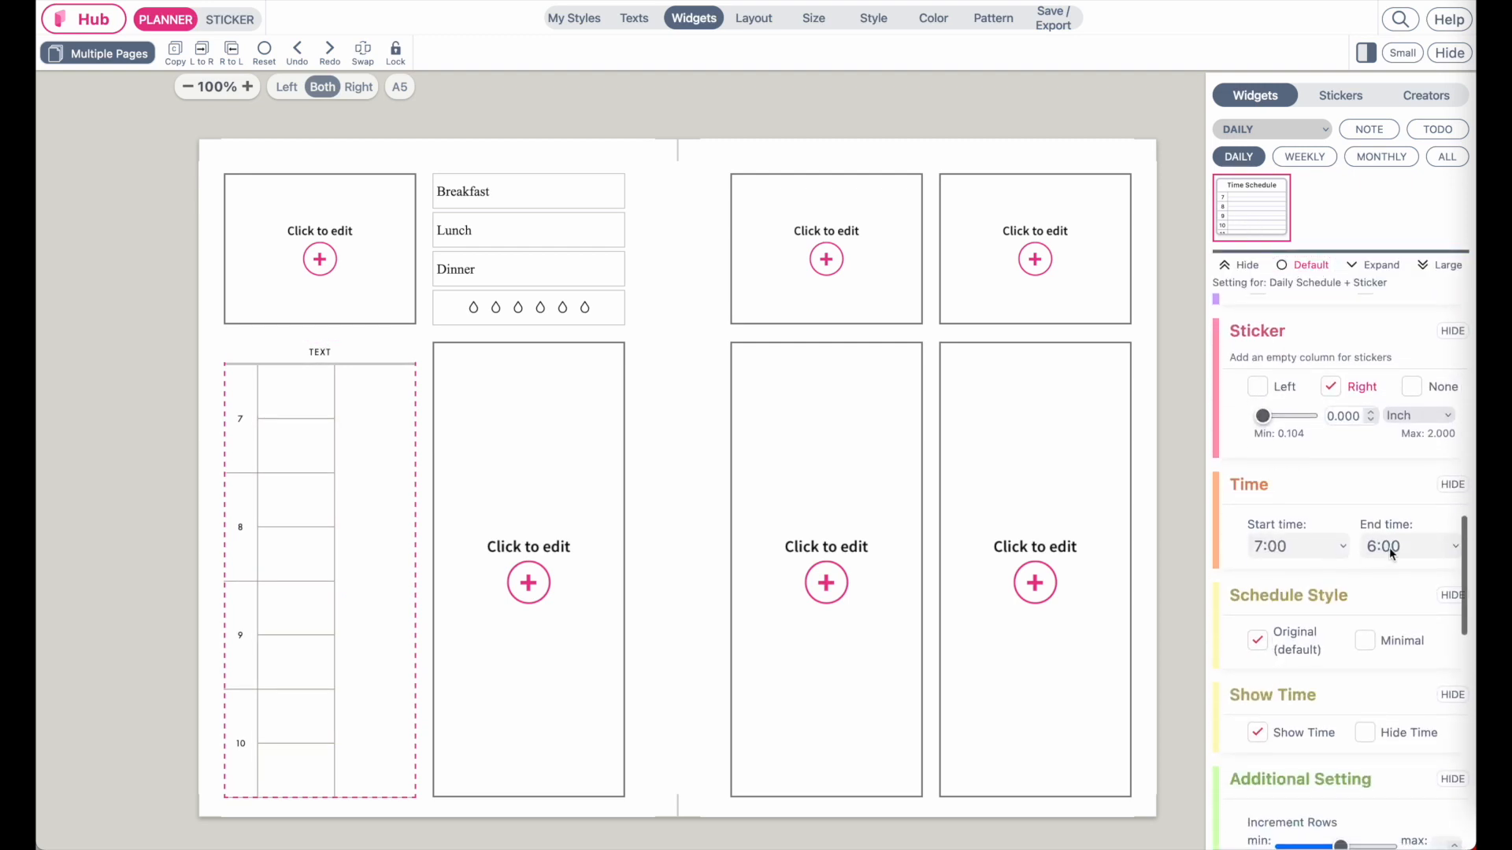
left_click(1392, 546)
left_click(1404, 586)
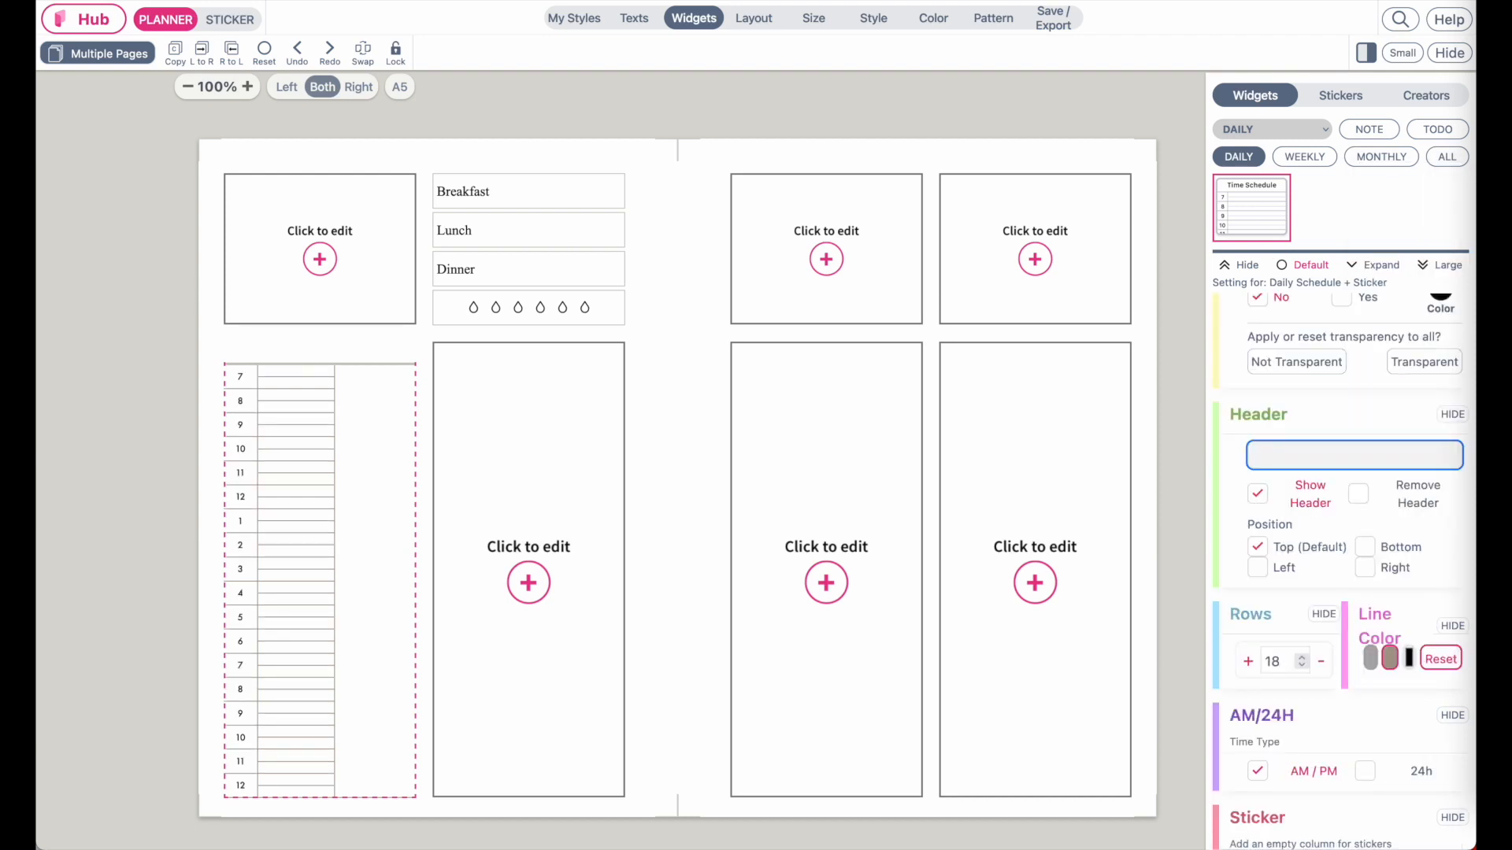
type("Schedule")
scroll(1338, 698, "down", 4)
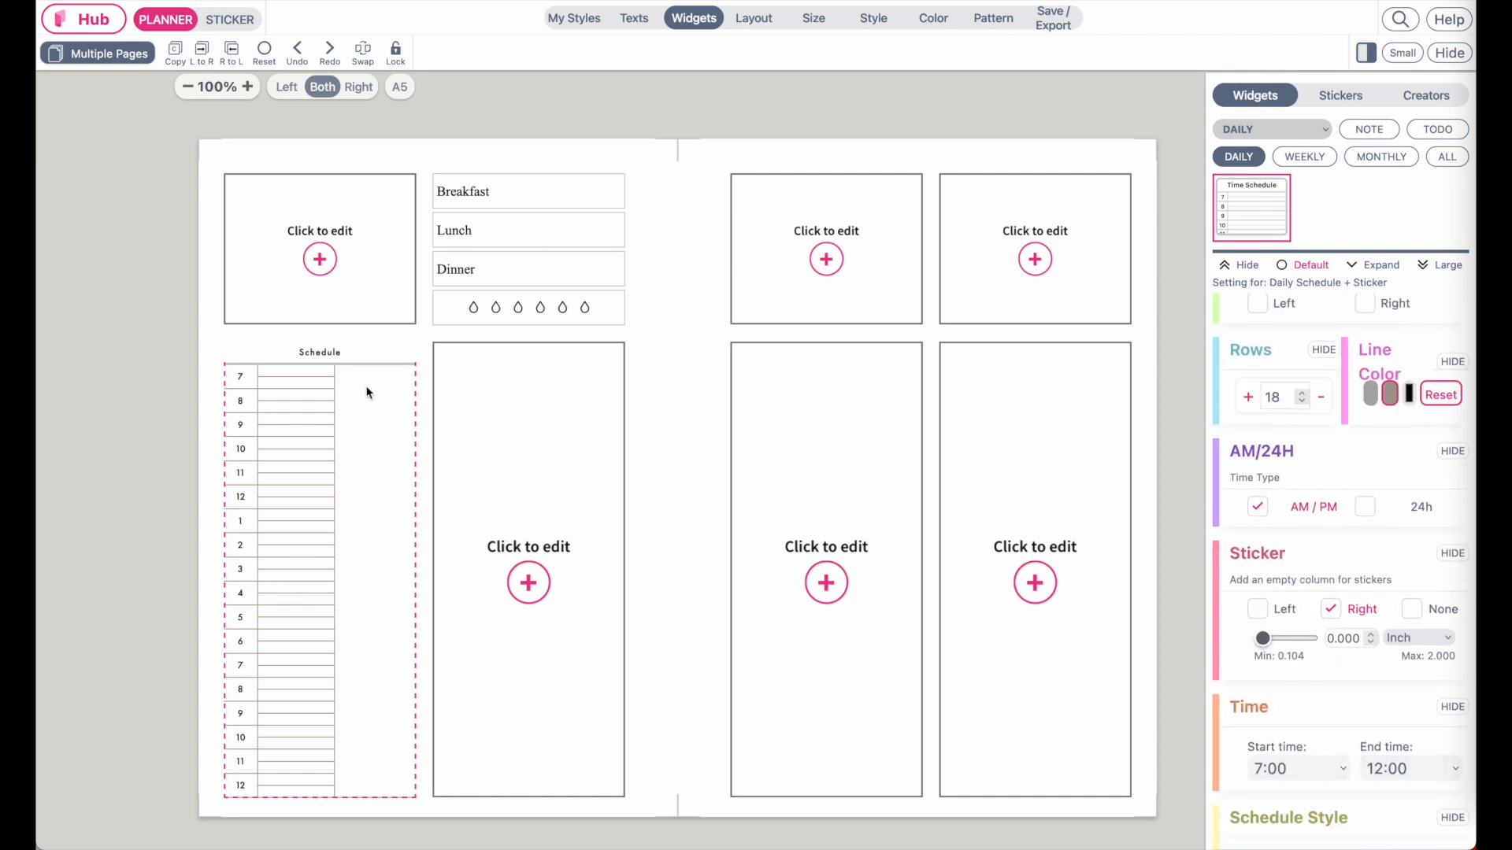
Remove the empty sticker column from the Schedule widget.
scroll(1378, 583, "down", 2)
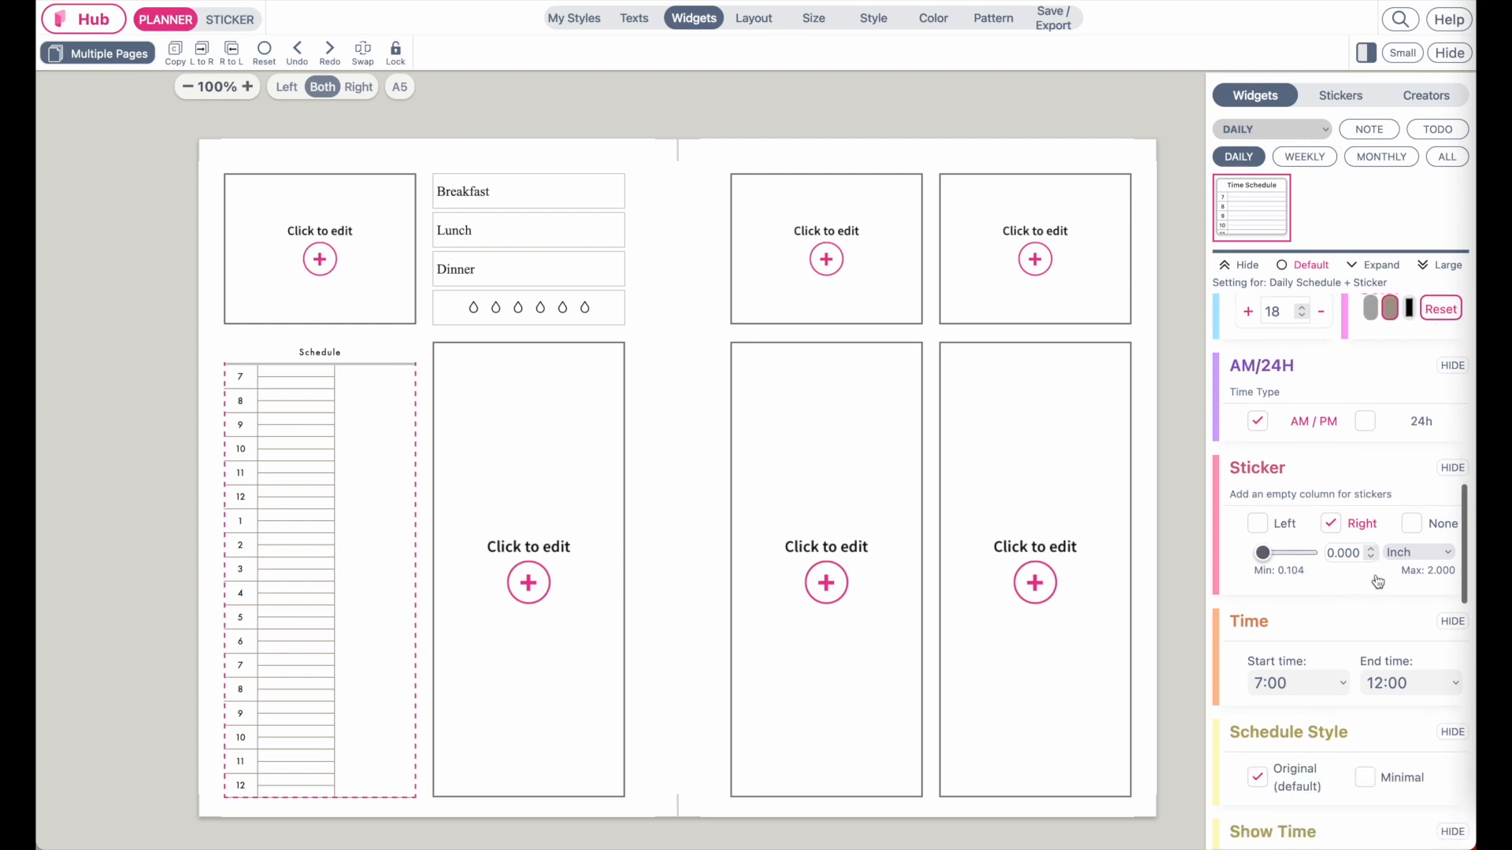
left_click(1412, 523)
scroll(1371, 627, "down", 1)
Switch the Schedule widget to the Minimal schedule style and slightly narrow its hourly column.
scroll(1371, 627, "down", 5)
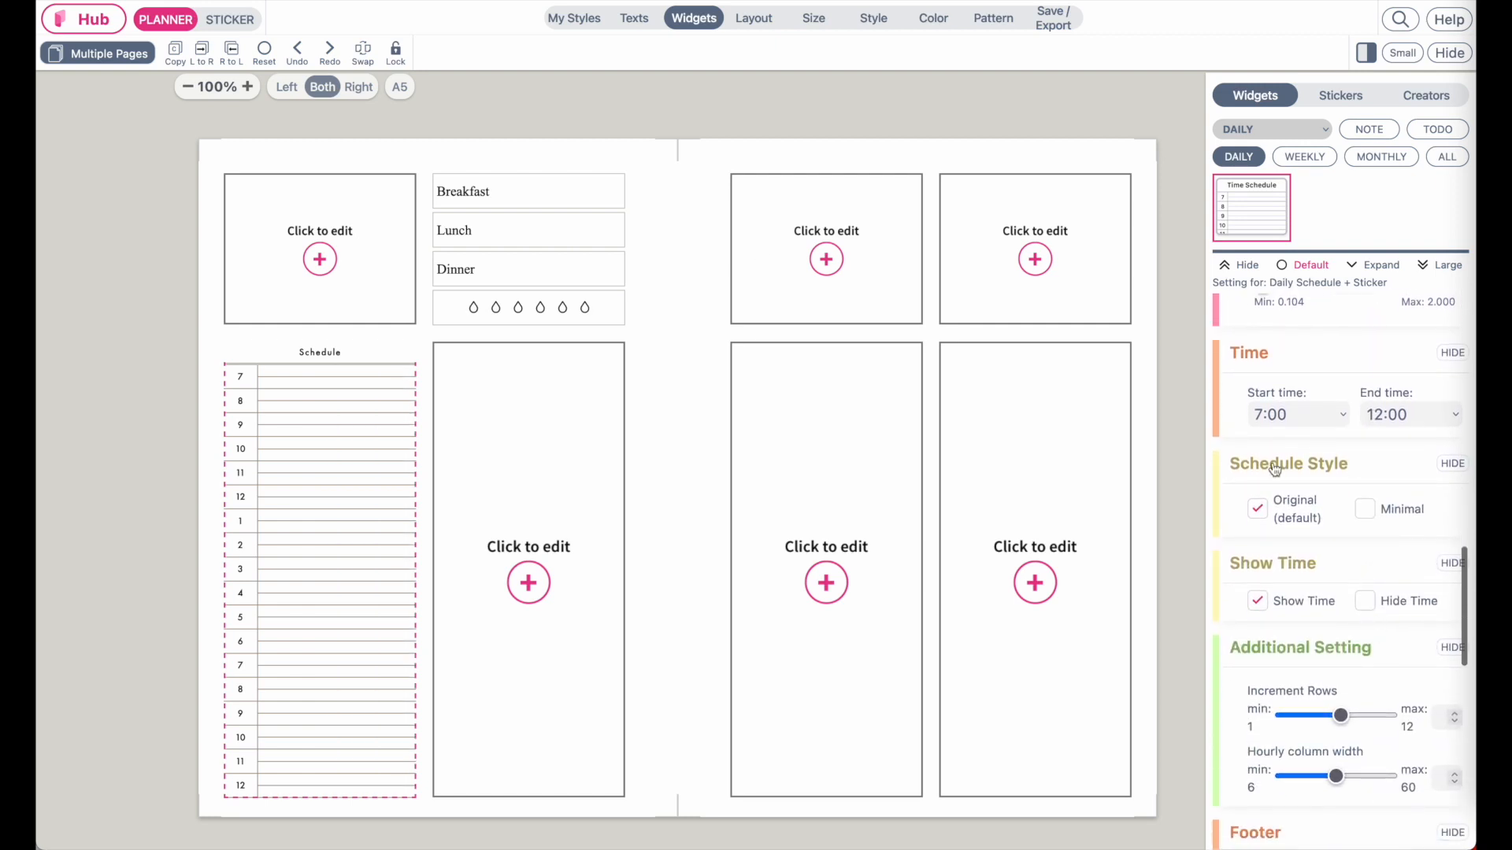
left_click(1366, 511)
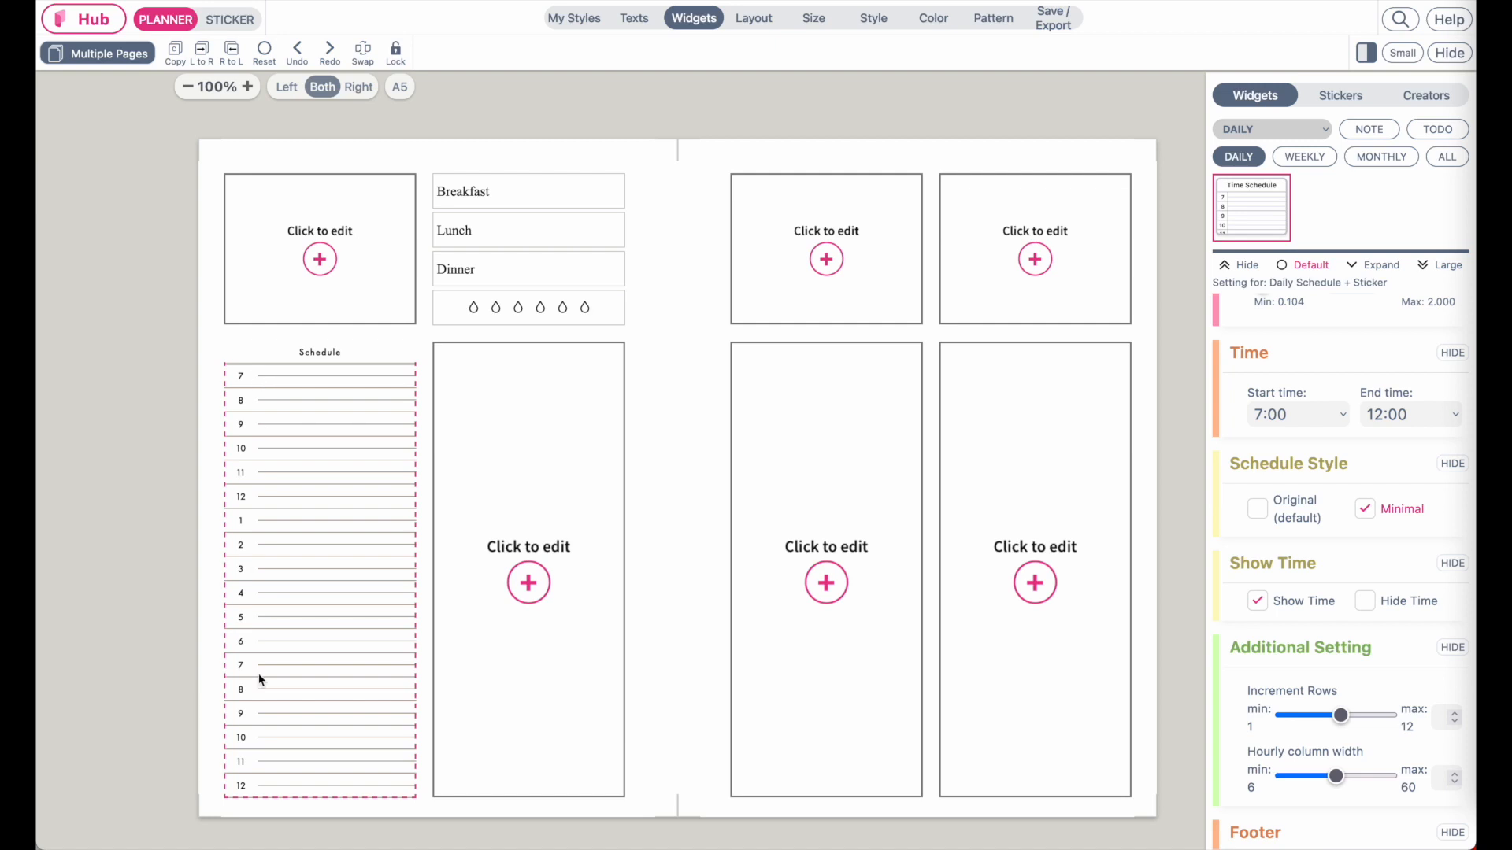
scroll(1281, 565, "down", 2)
left_click_drag(1336, 616, 1323, 621)
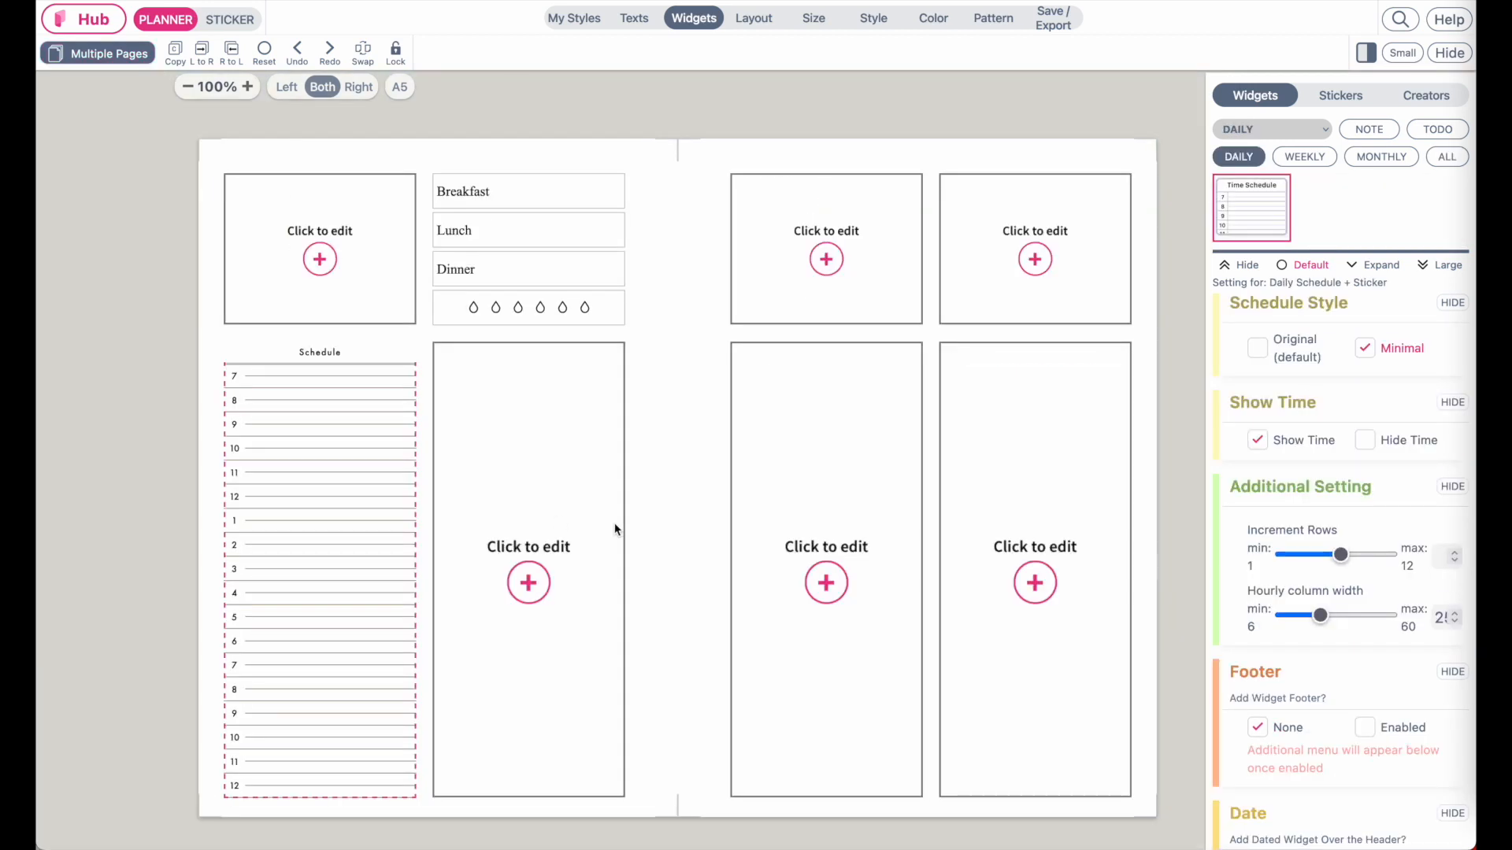
Place a to-do List widget in the large empty box beside the schedule and title it Tasks.
left_click(524, 473)
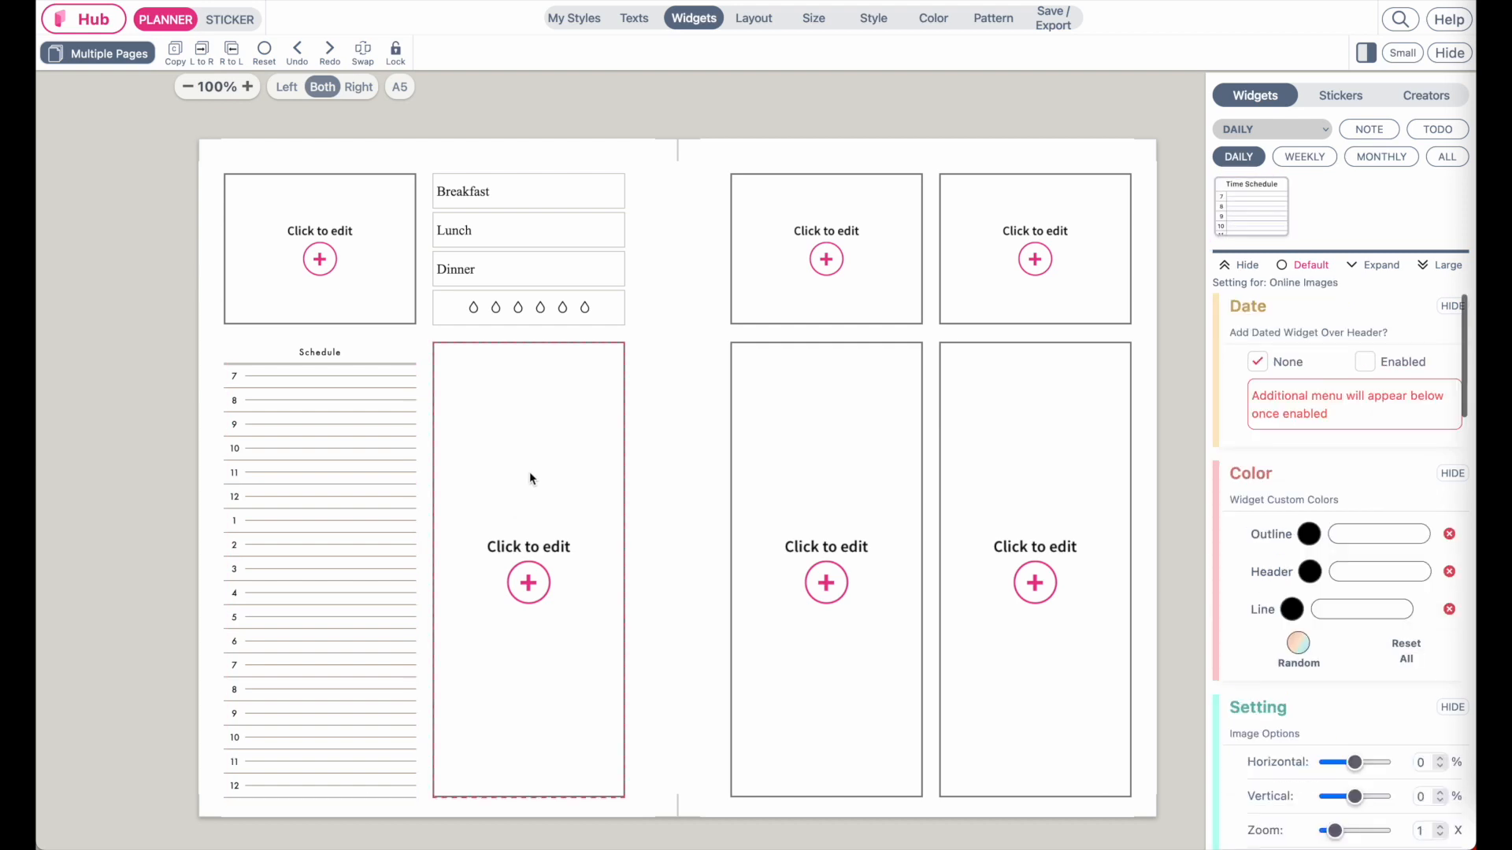
left_click(1431, 134)
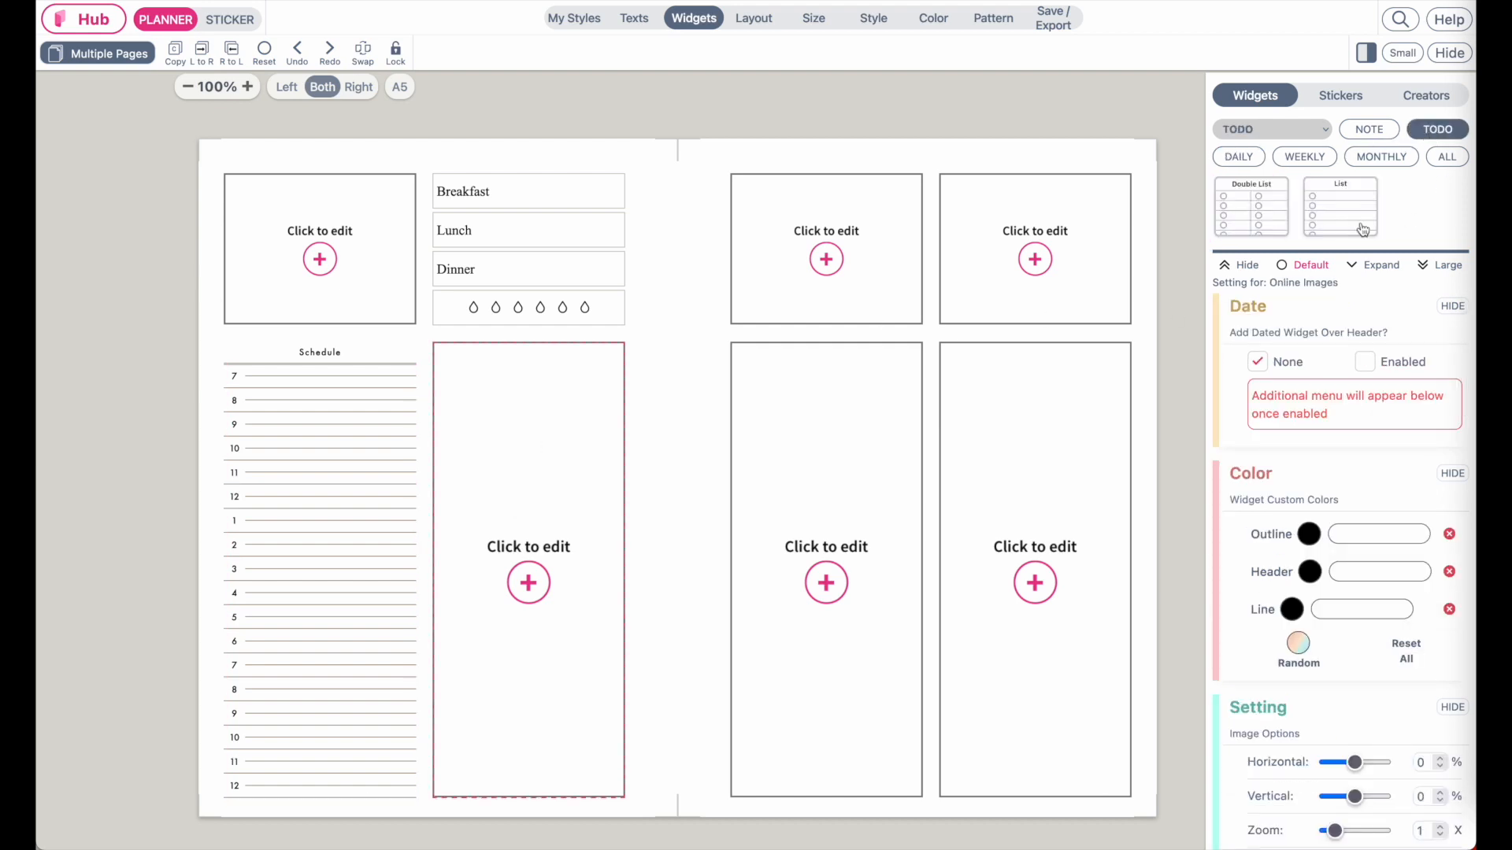
left_click(1340, 206)
scroll(1390, 591, "down", 4)
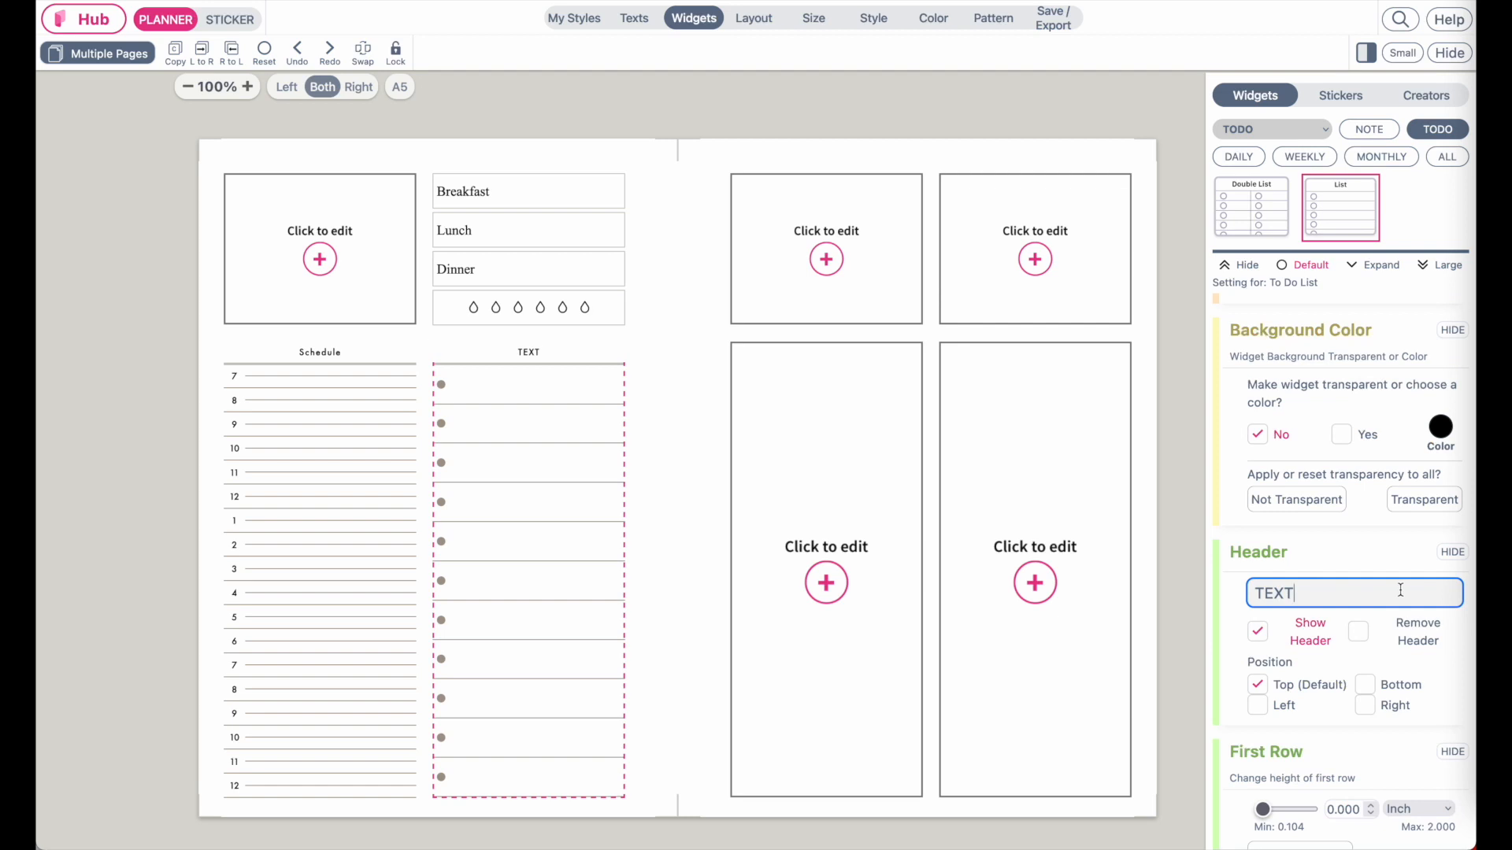
left_click_drag(1400, 590, 1175, 591)
type("Tasks")
Increase the Tasks list to 18 rows.
scroll(1292, 744, "down", 6)
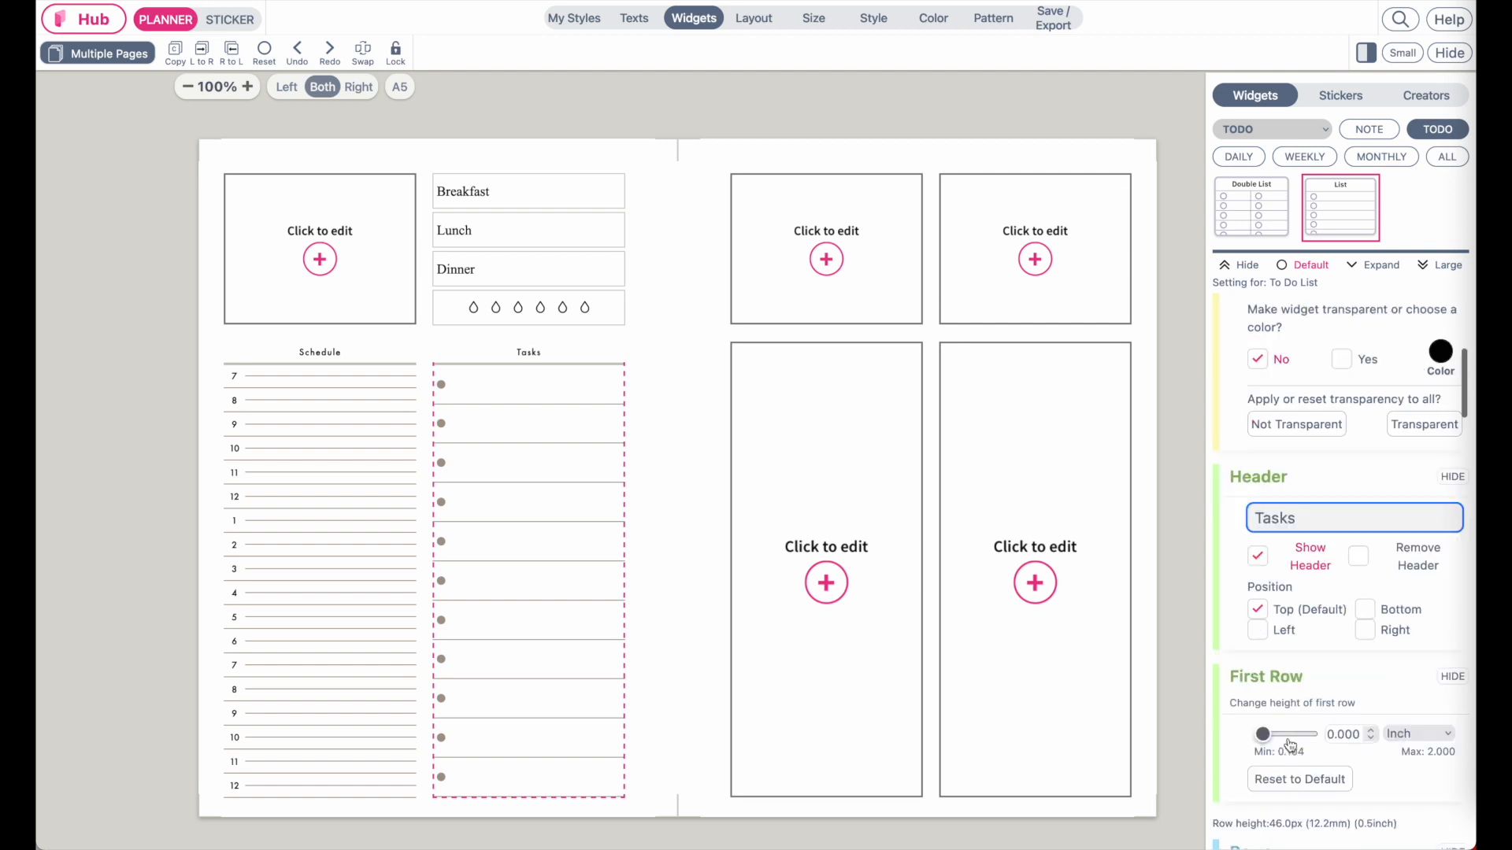
left_click(1263, 448)
left_click(1263, 448)
left_click(1263, 447)
left_click(1263, 447)
left_click(1263, 447)
left_click(1263, 447)
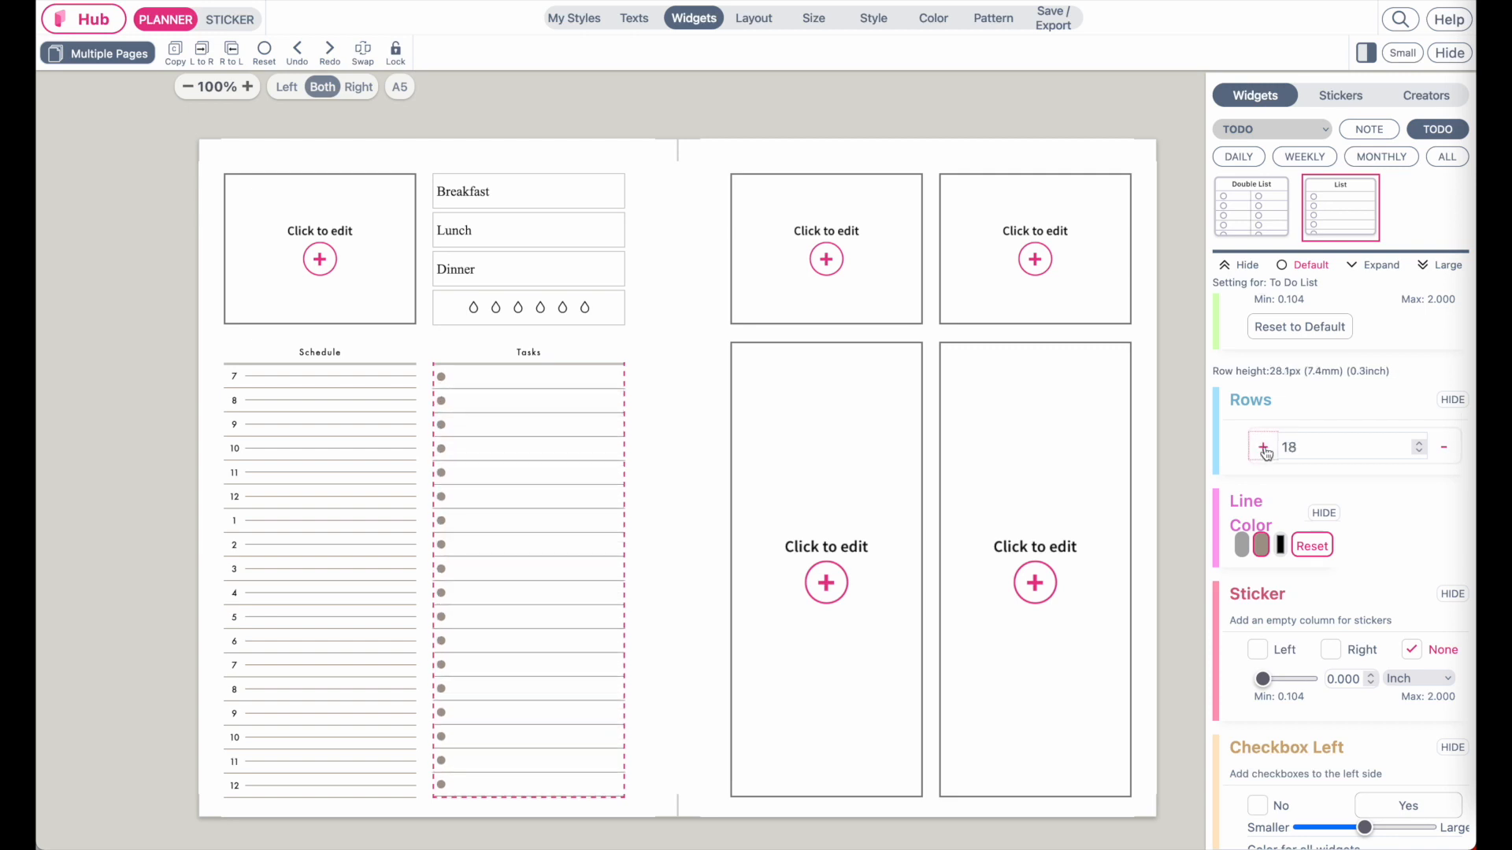
Change the Tasks checkboxes to outlined squares and color them black, both for this widget and for all widgets.
scroll(1295, 653, "down", 1)
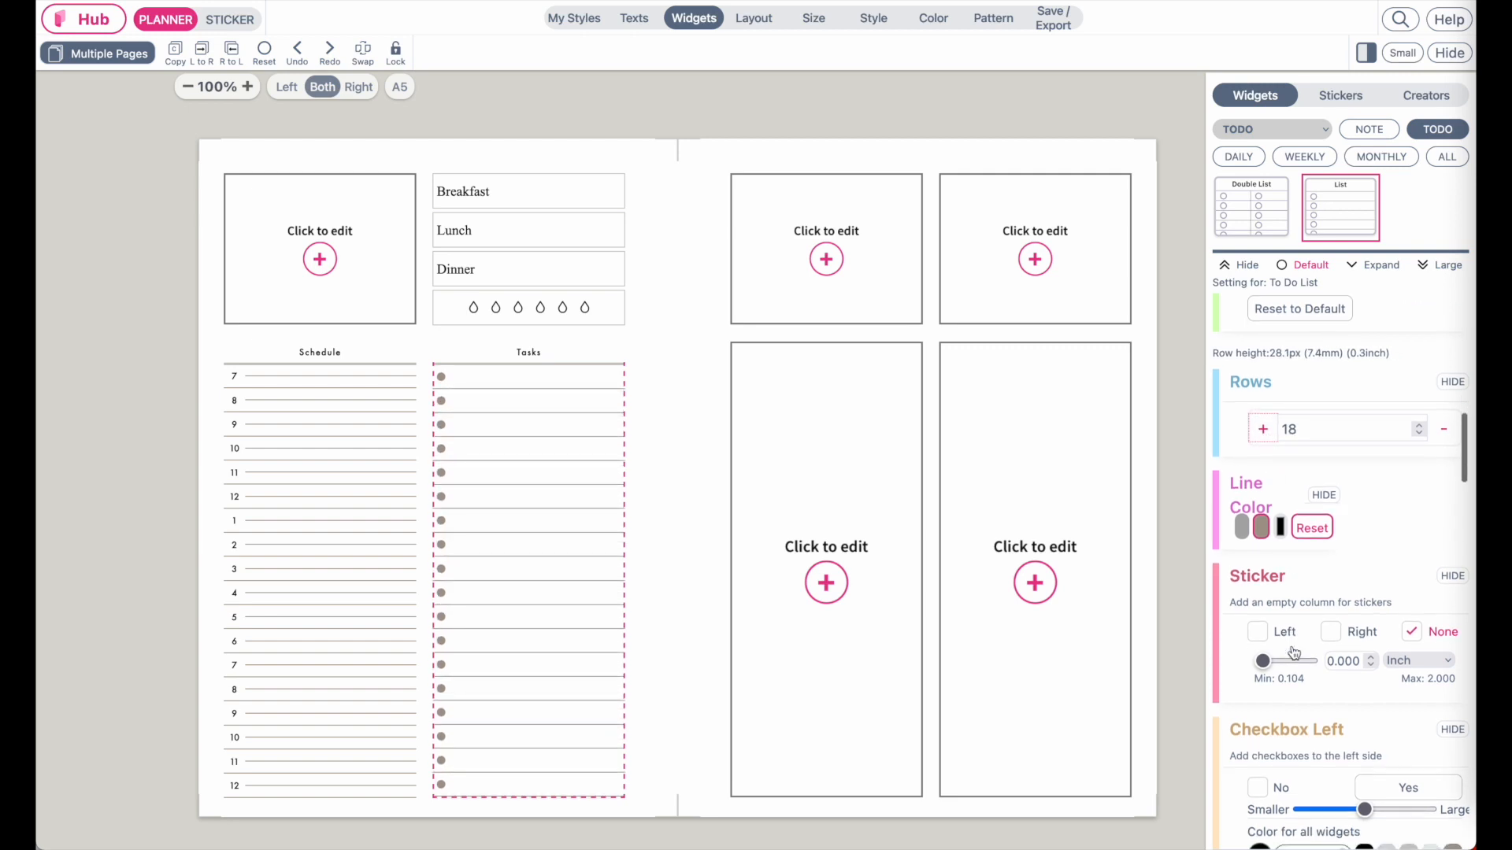
scroll(1235, 583, "down", 10)
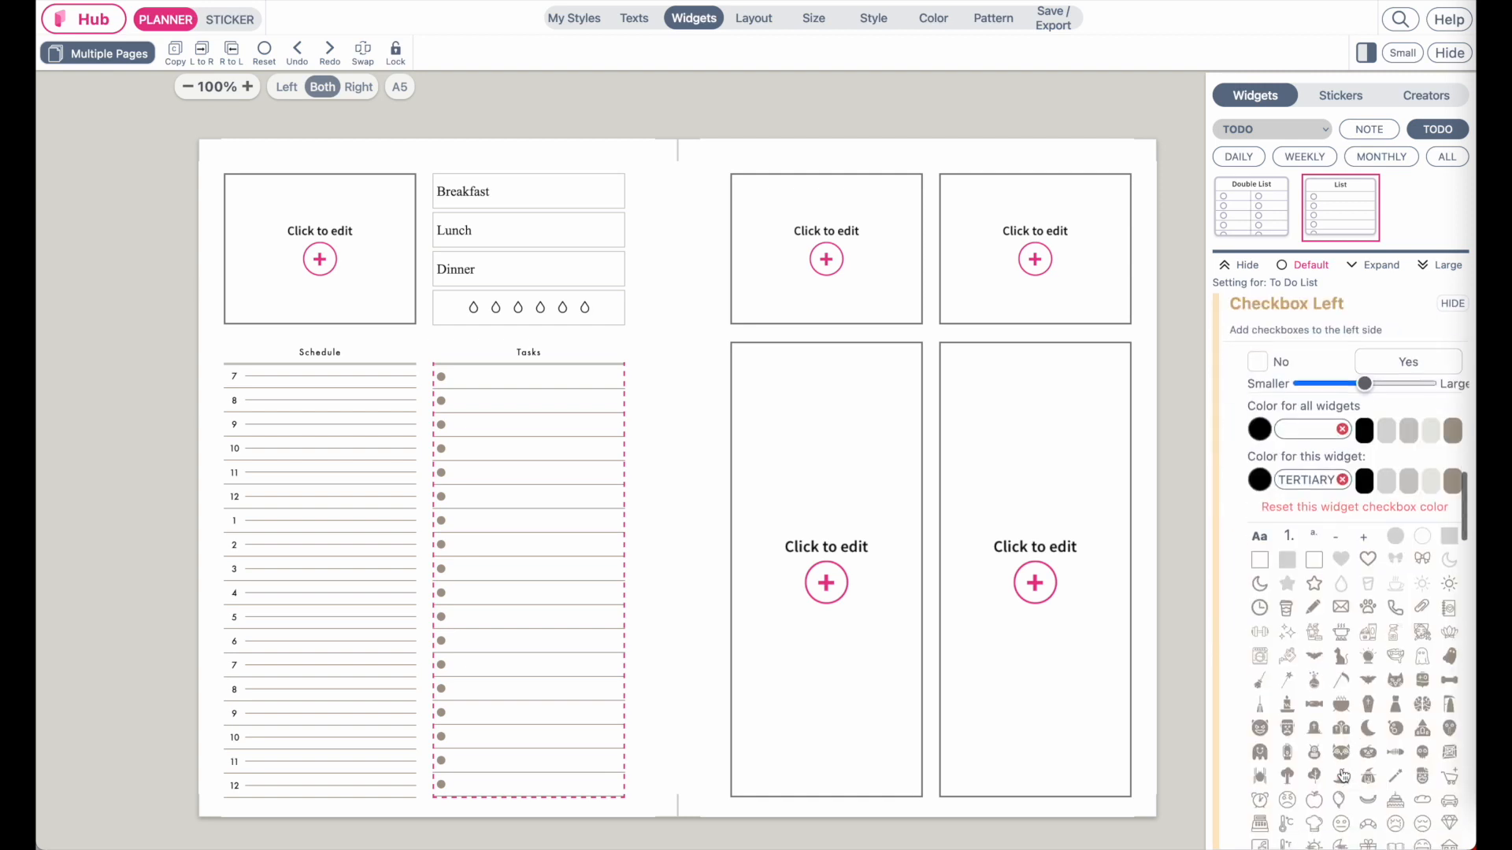
scroll(1312, 558, "down", 2)
scroll(1313, 558, "up", 3)
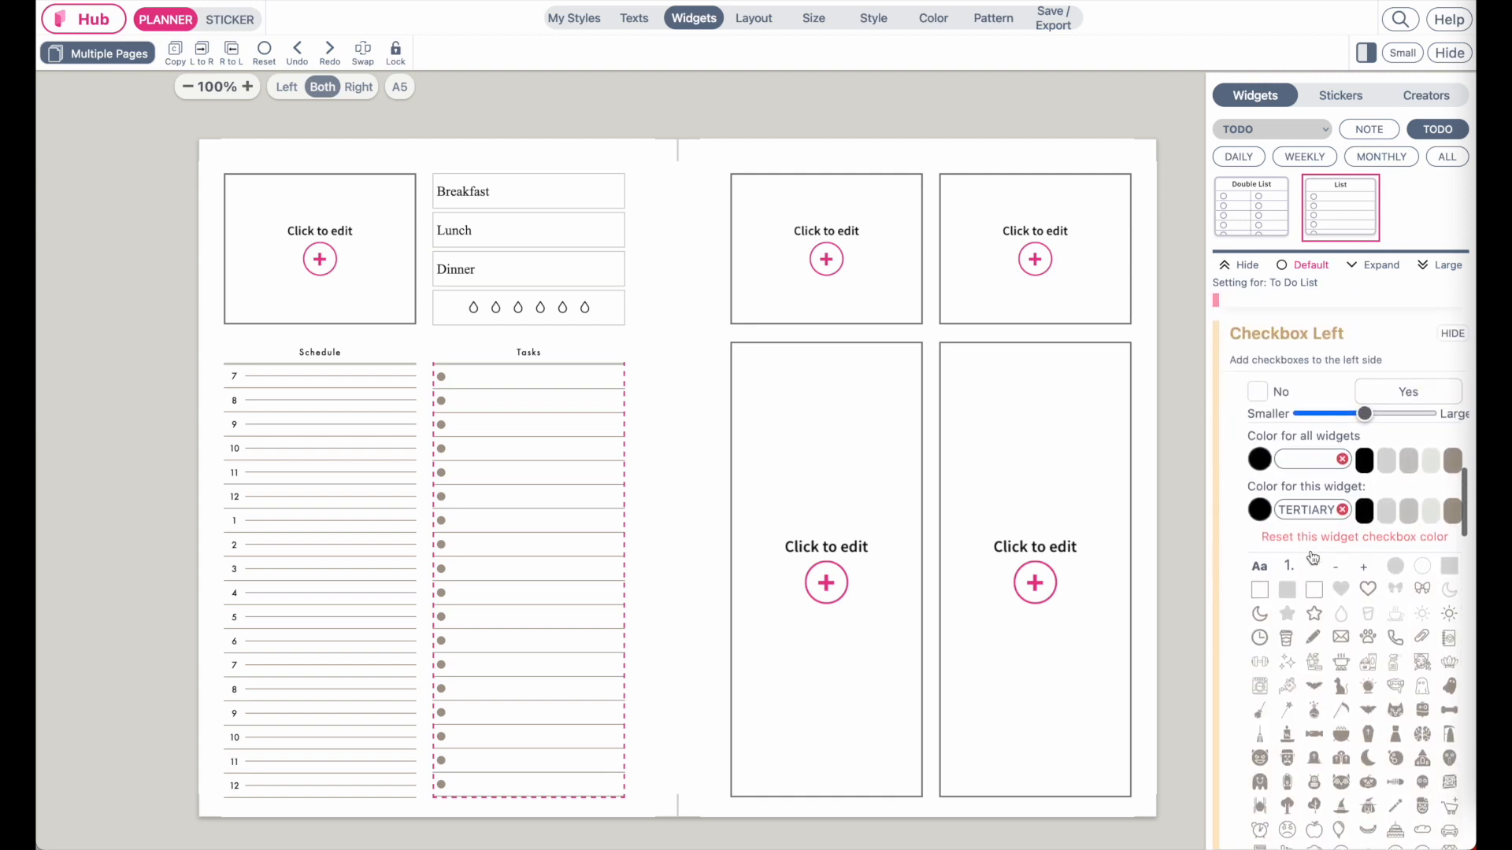
scroll(1312, 558, "down", 1)
scroll(1313, 559, "up", 1)
left_click(1314, 580)
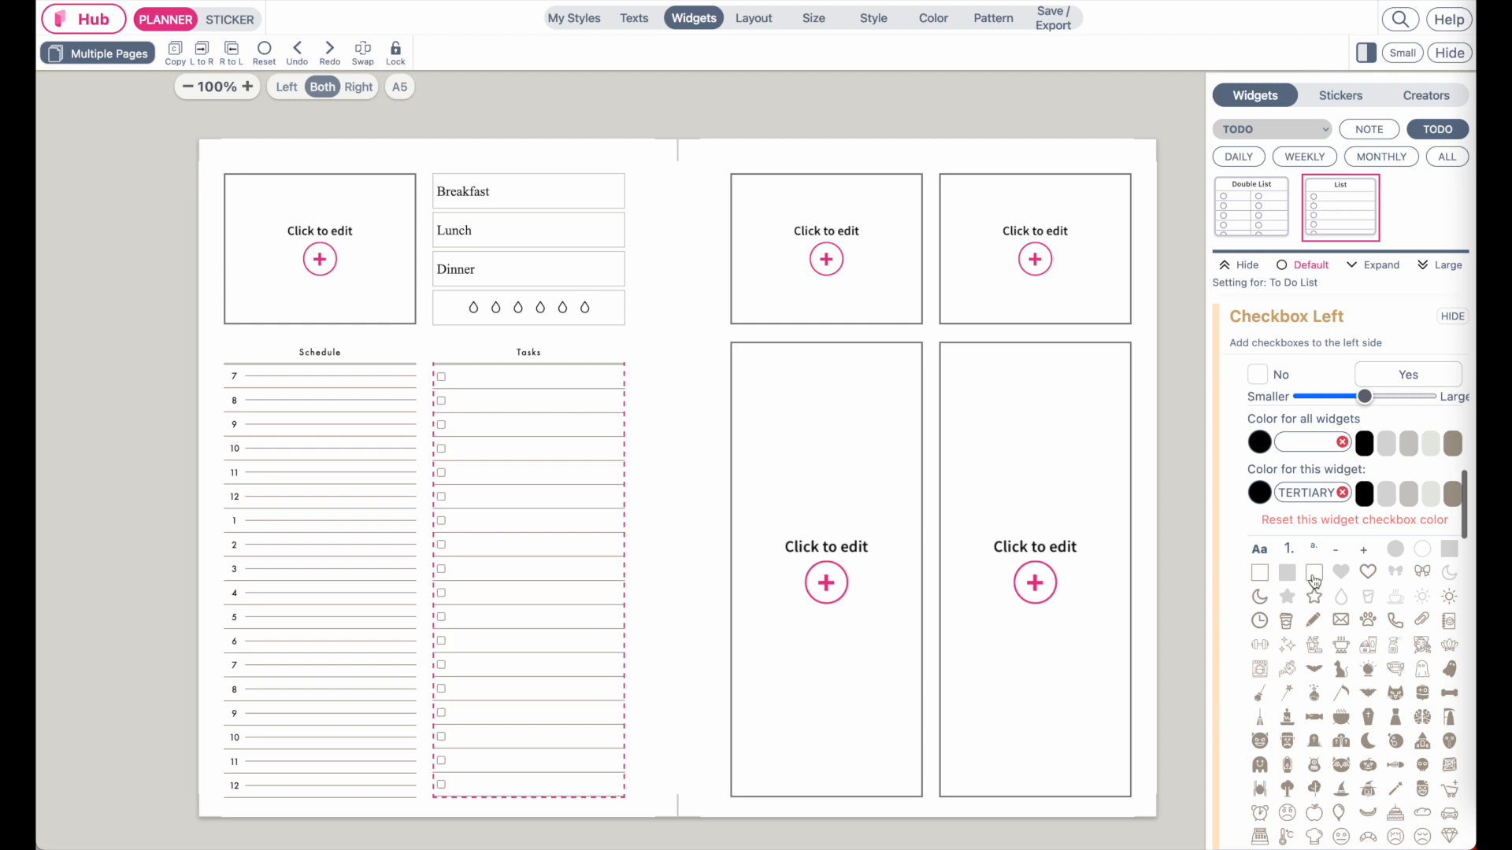
left_click(1364, 494)
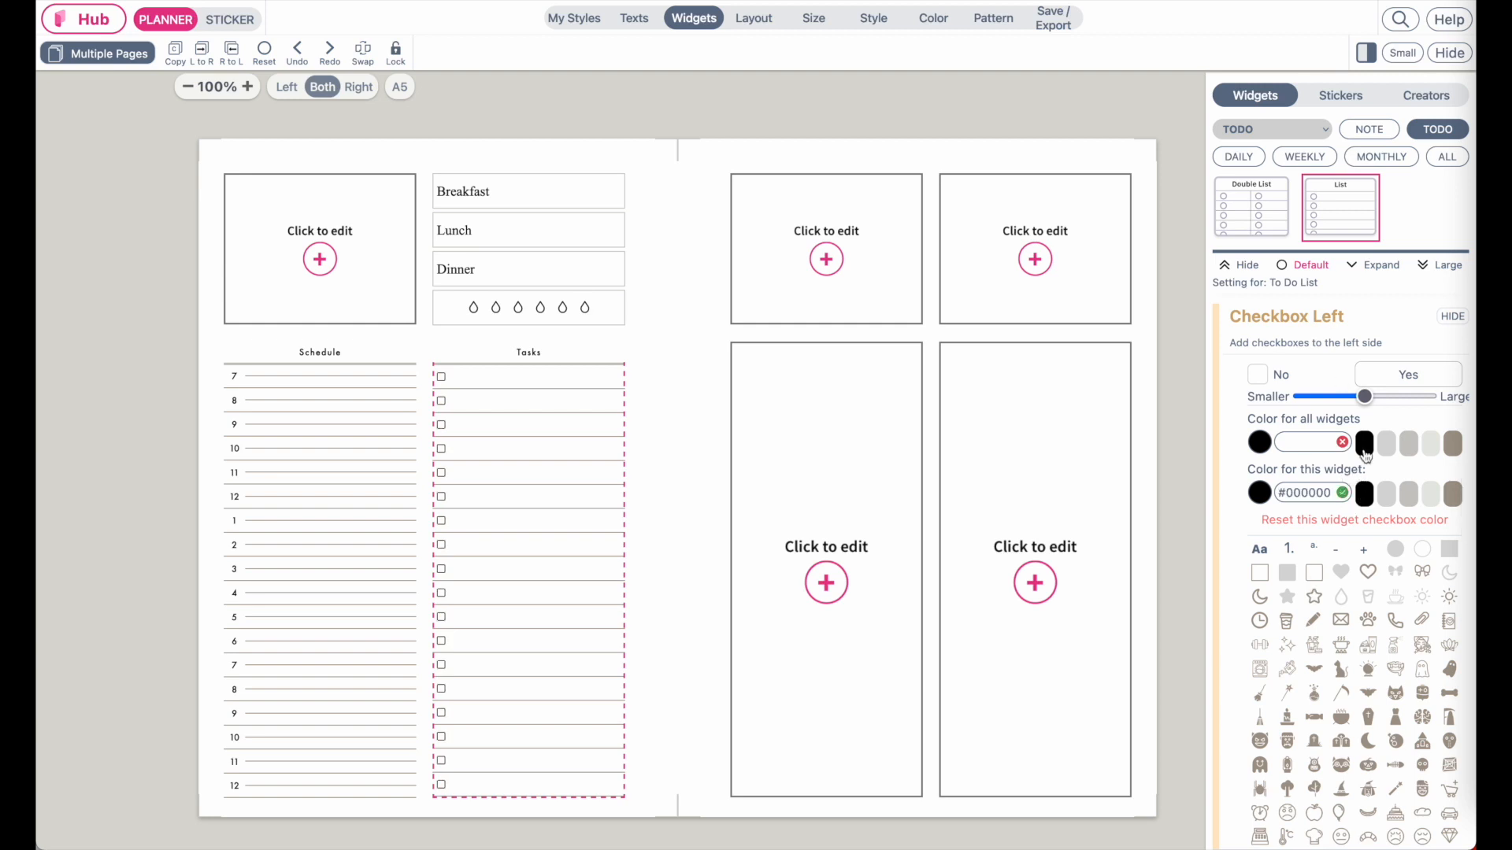
left_click(1365, 444)
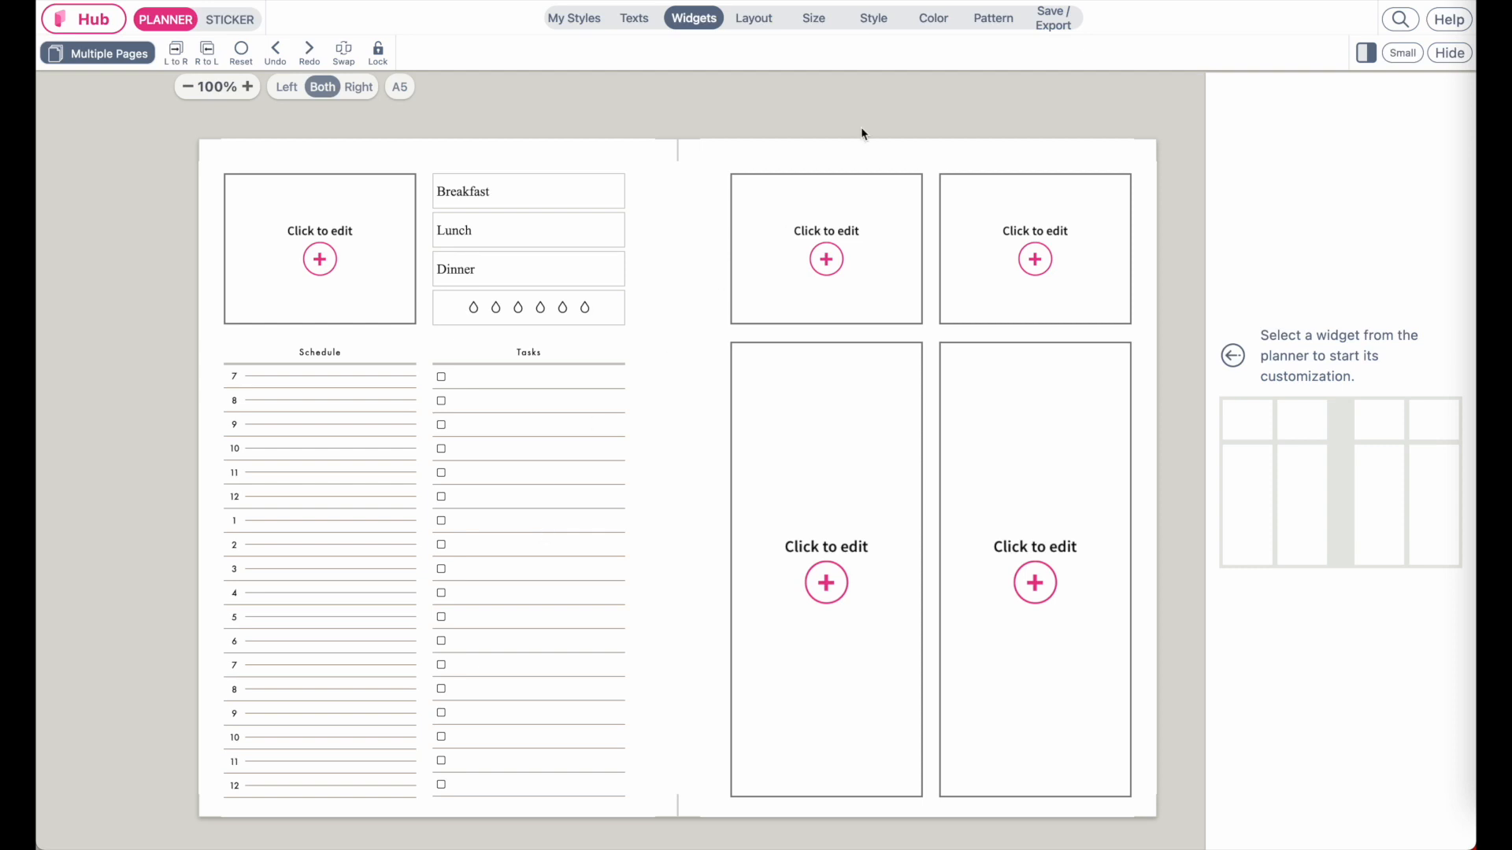
Apply the Jovial Thin style to all widgets in the planner.
left_click(874, 18)
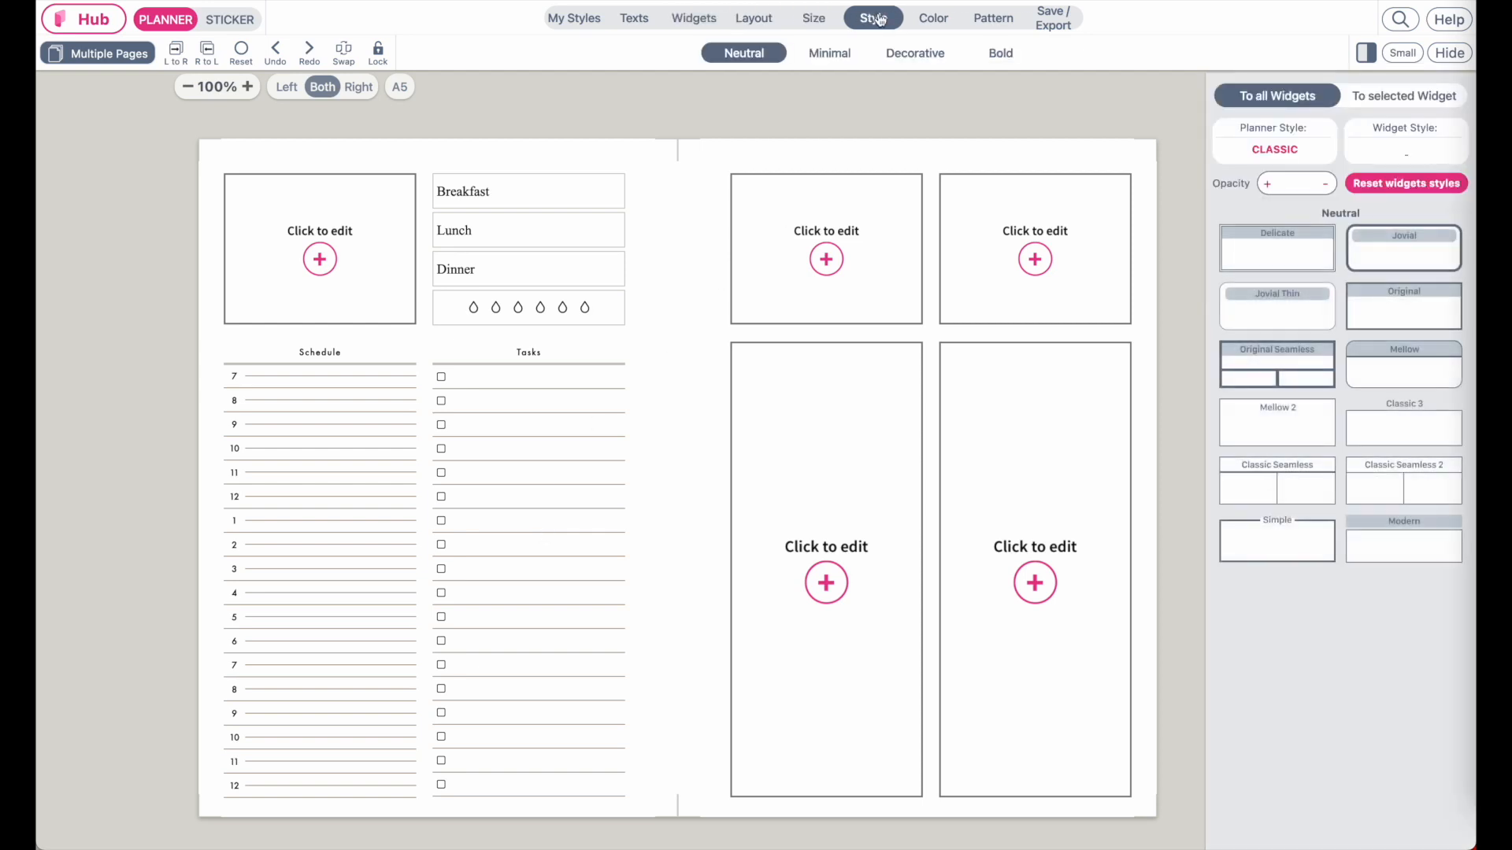
left_click(1285, 317)
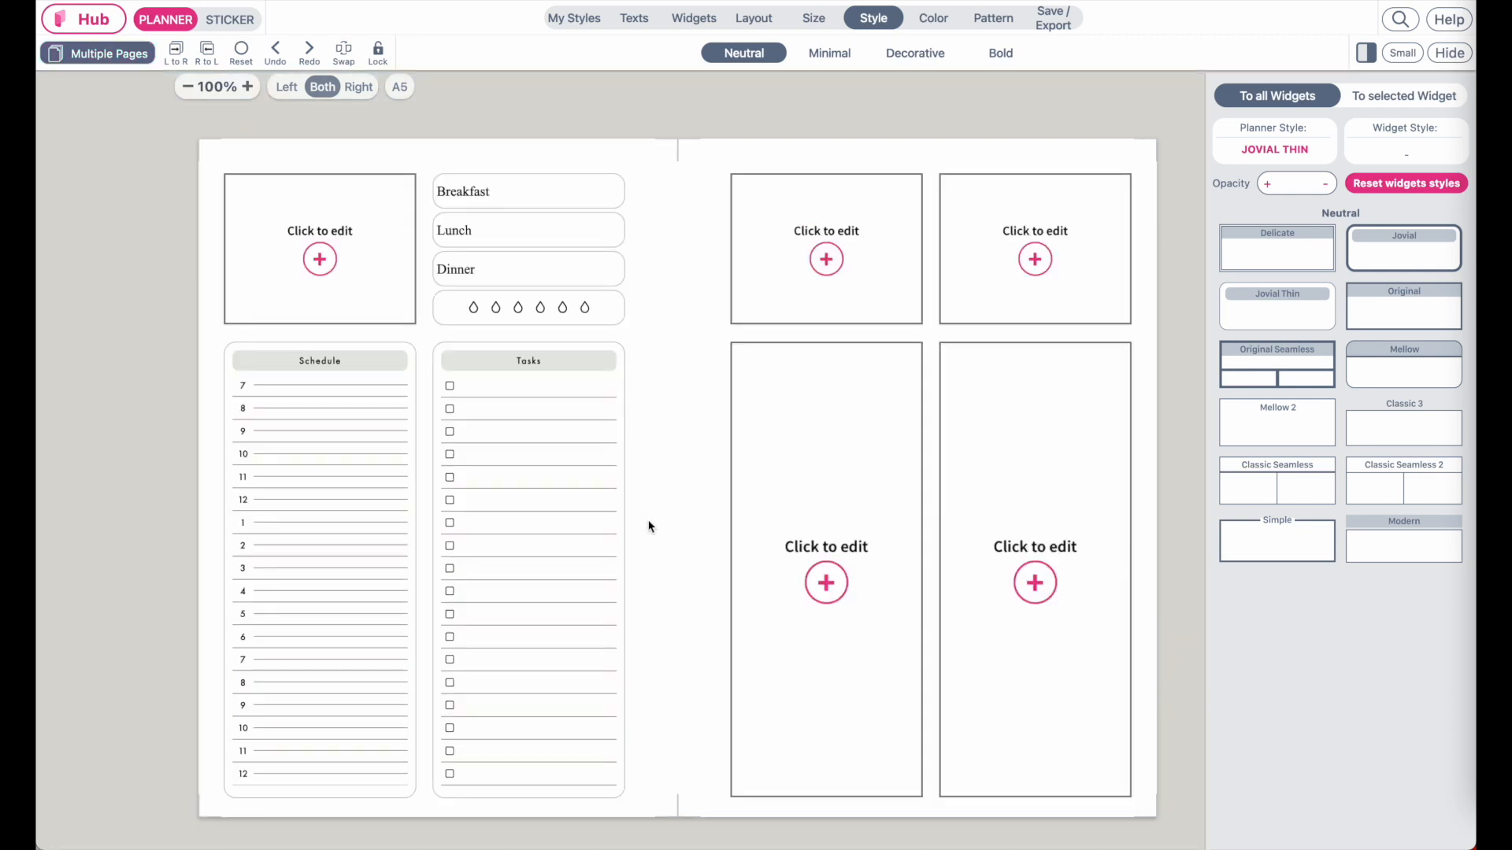
Make the planner's header color transparent by extending its hex code to #E7E8E300.
left_click(933, 22)
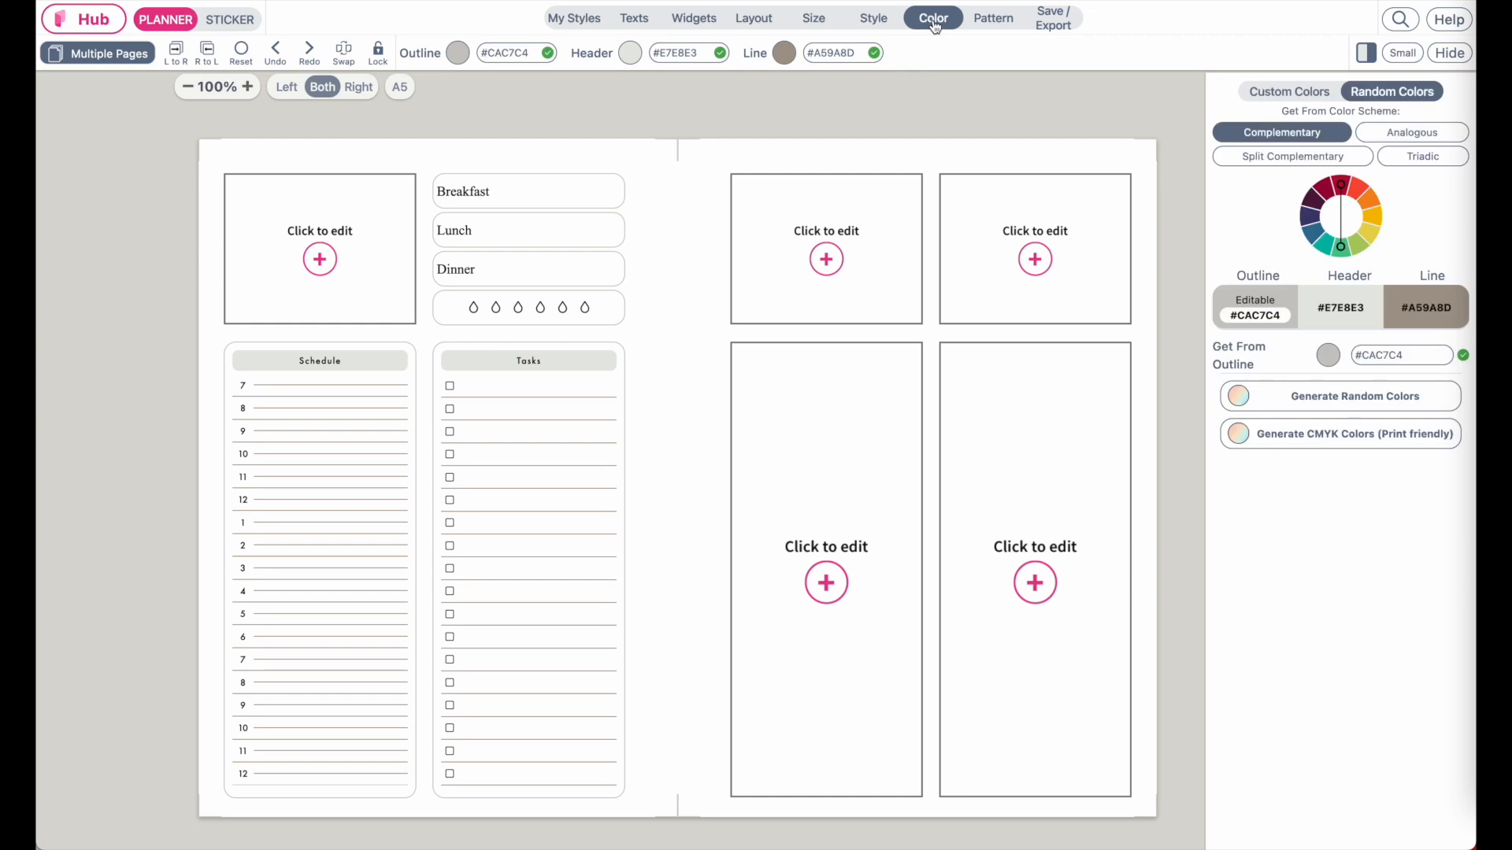
left_click(630, 53)
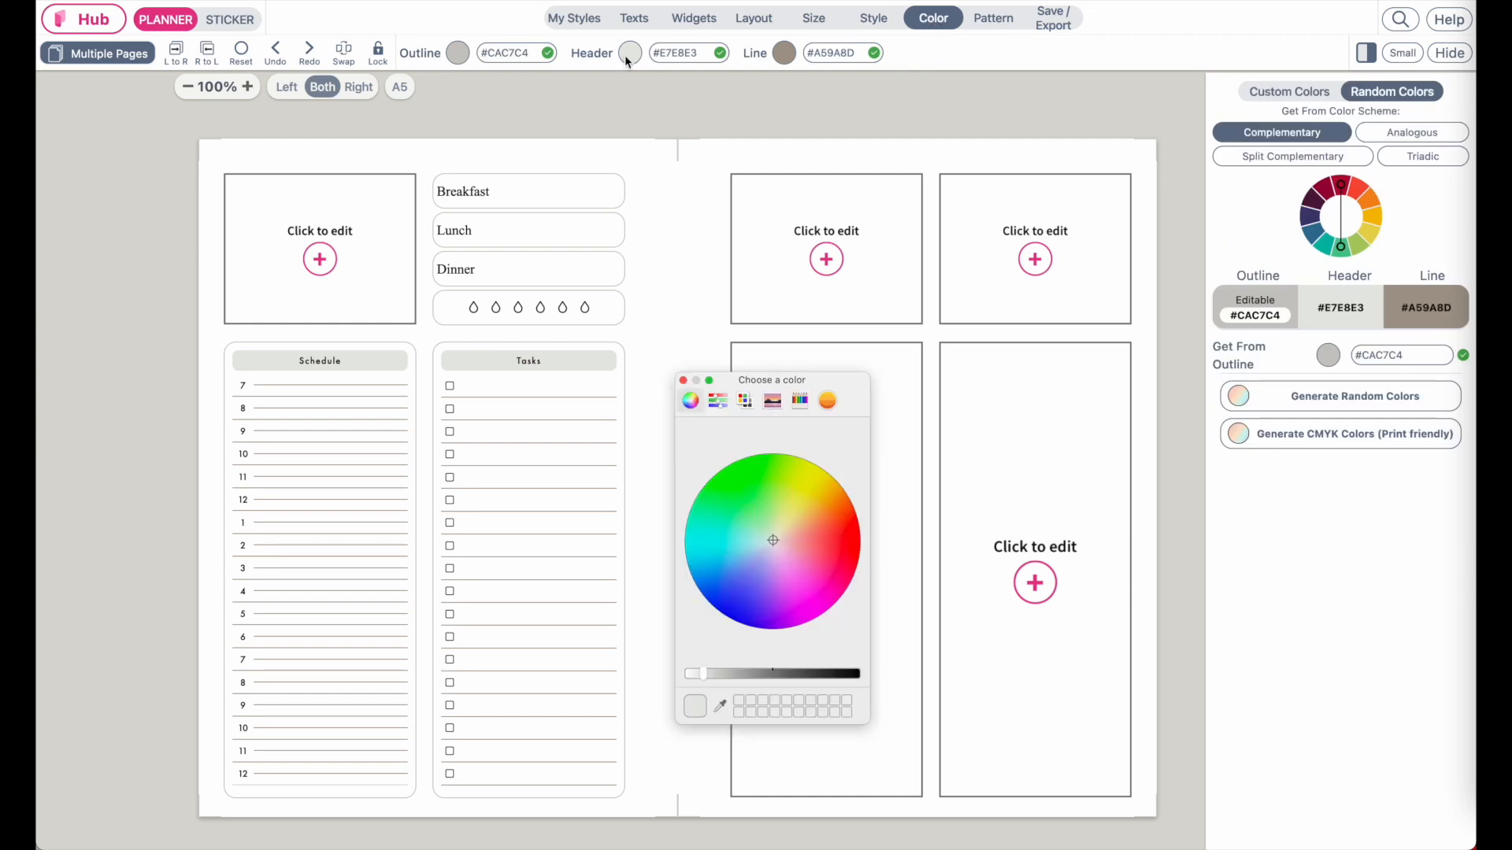
left_click(683, 382)
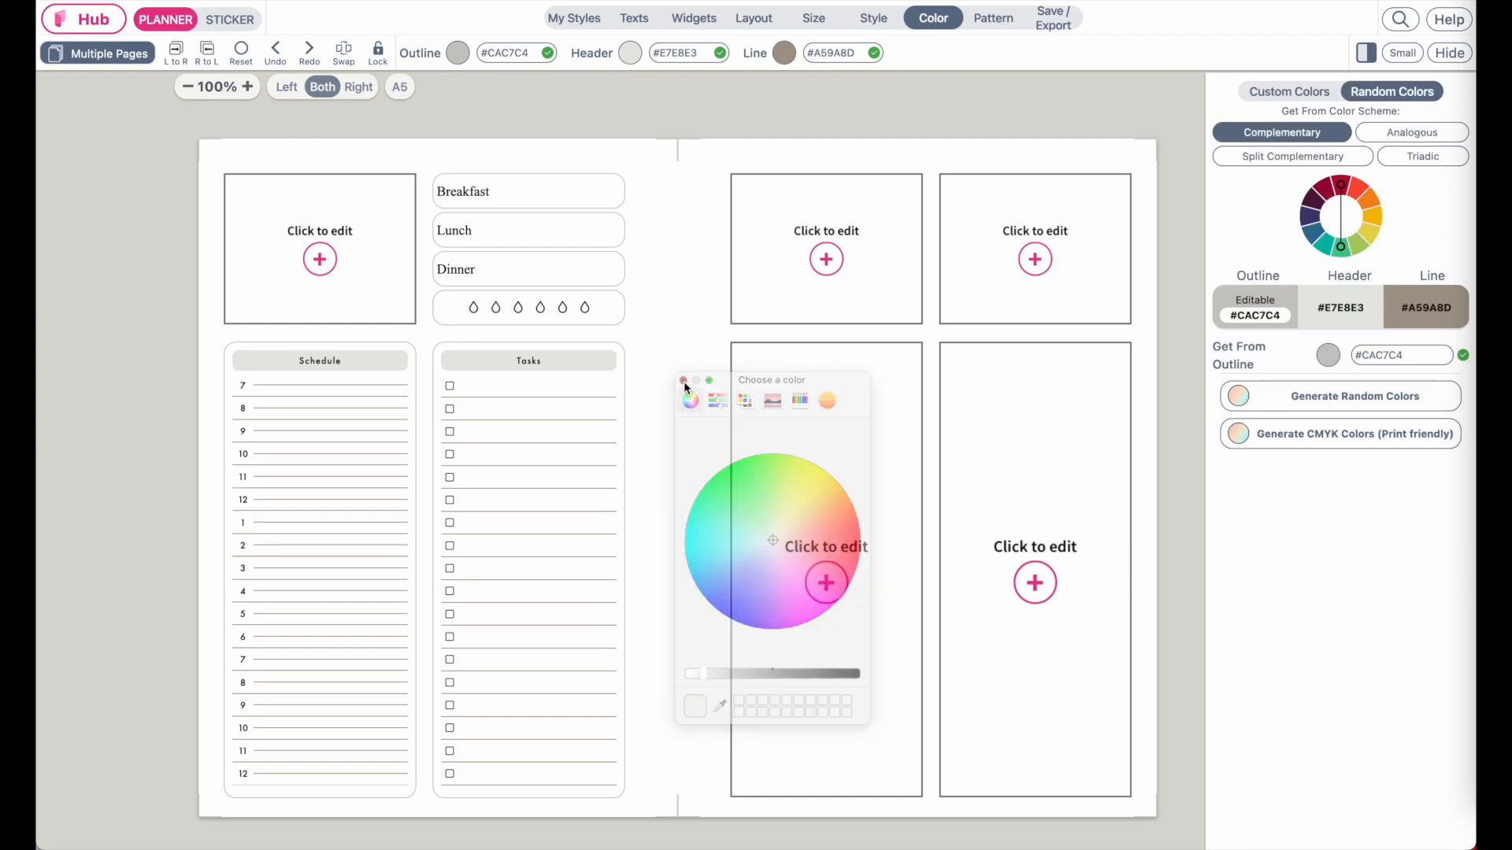
left_click(701, 53)
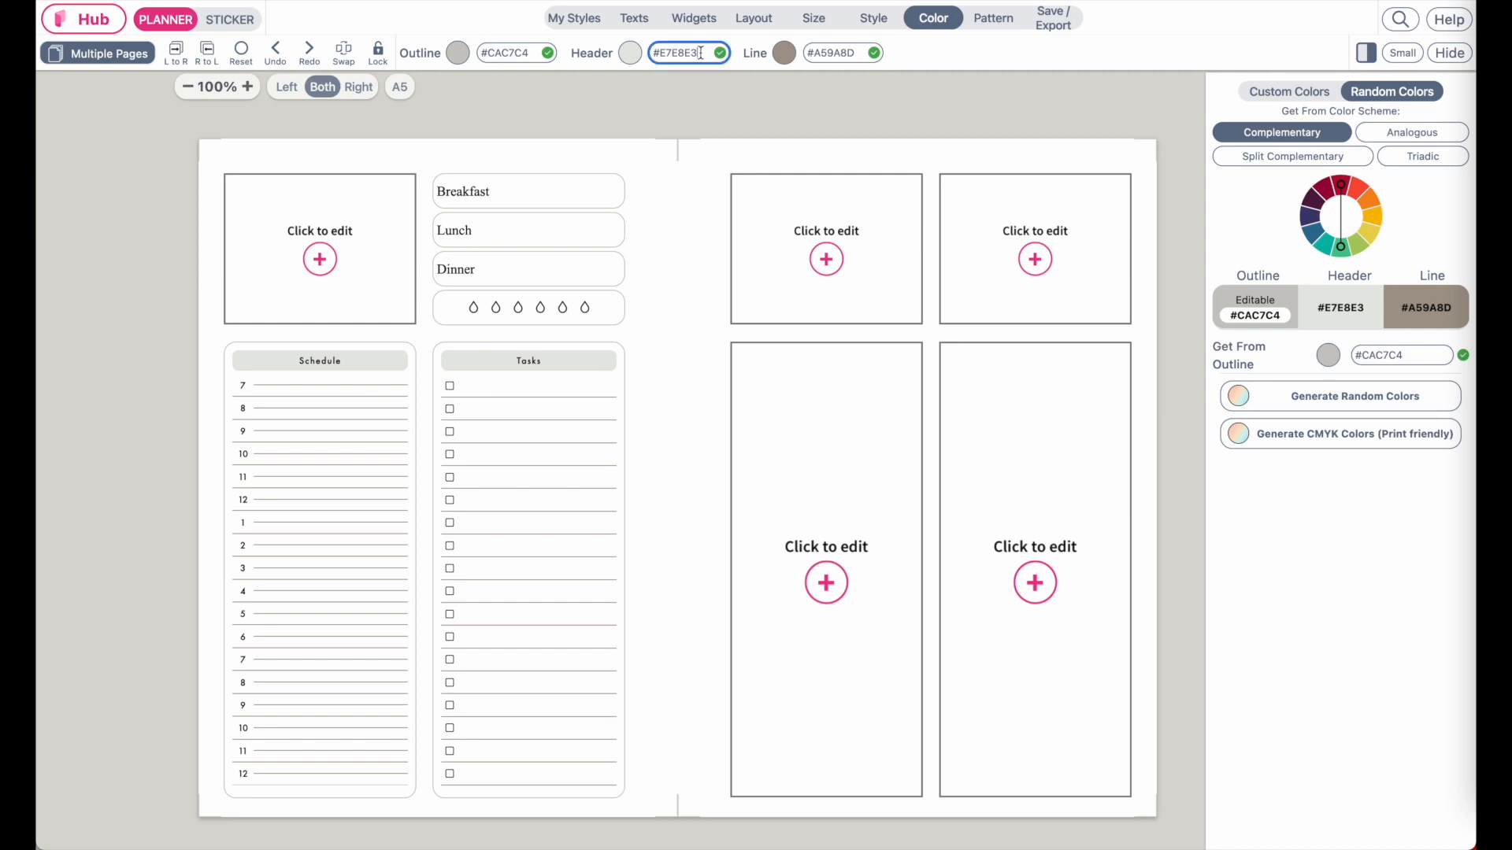
left_click_drag(698, 53, 652, 55)
left_click(708, 53)
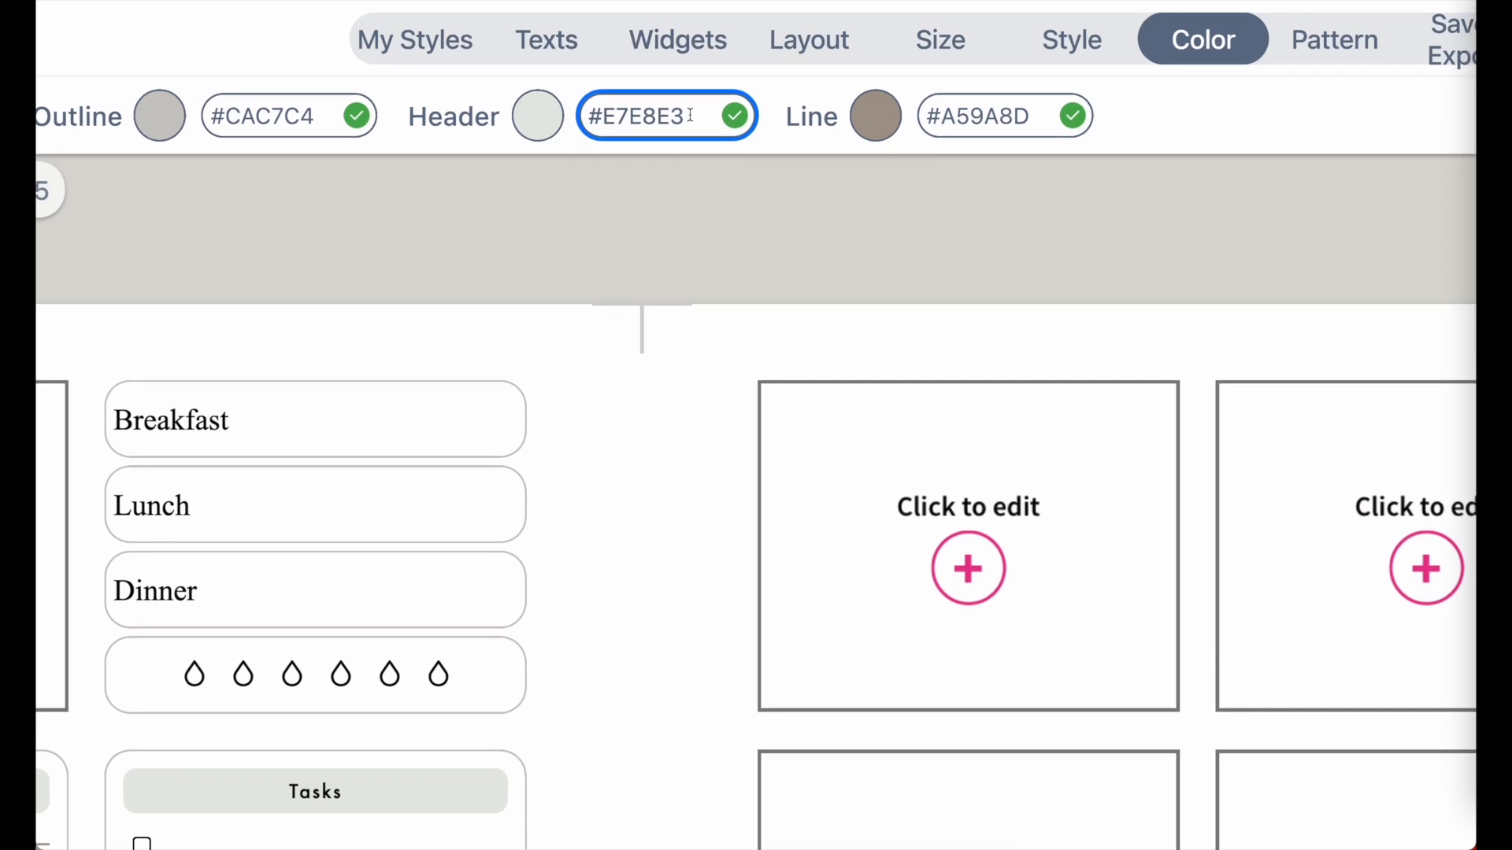
type("00")
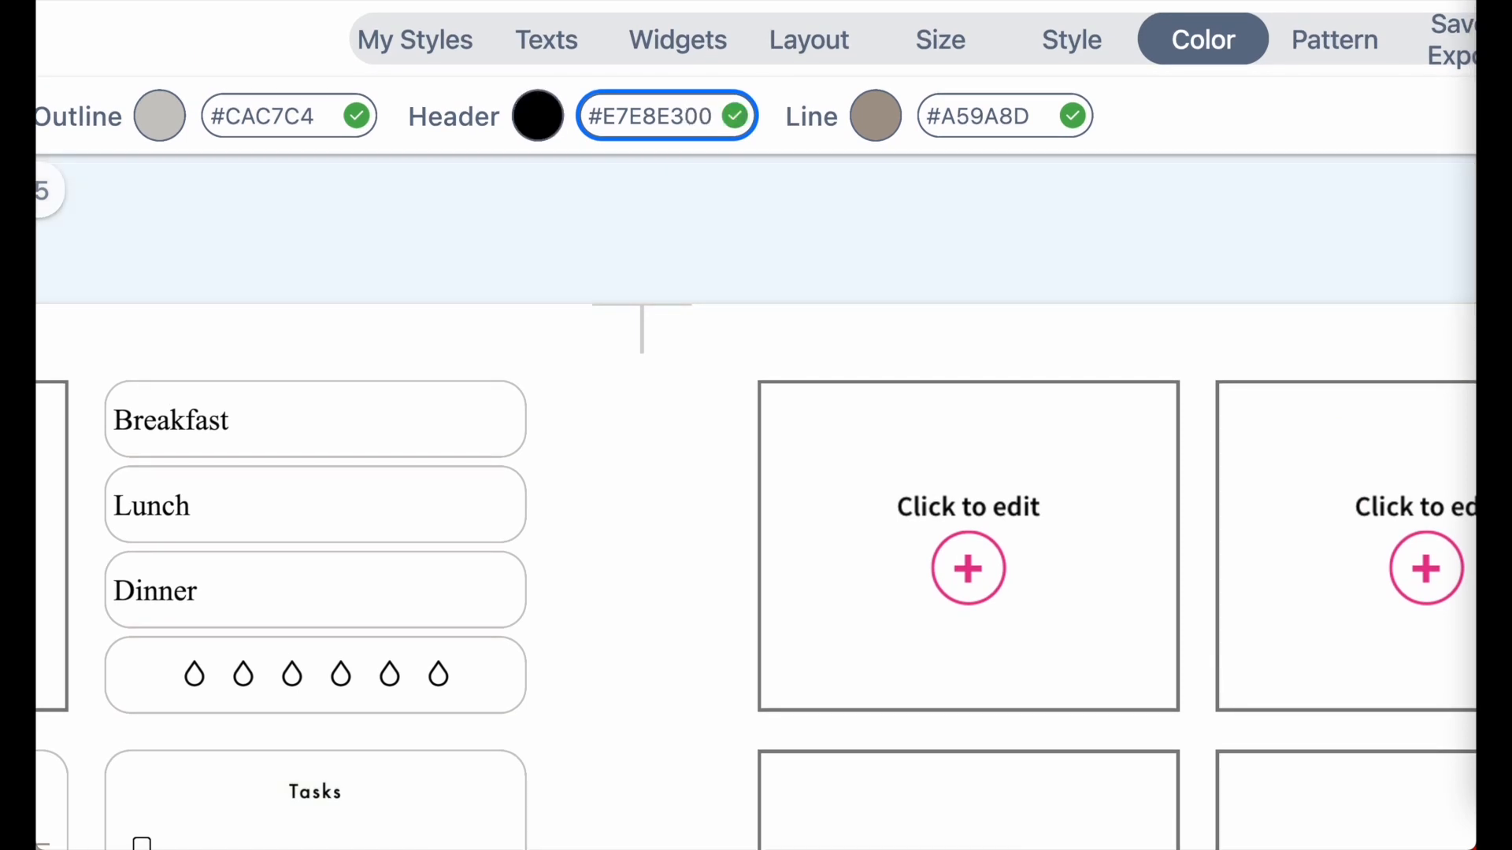
Set the planner's outline color to black (#000000).
scroll(600, 492, "down", 5)
scroll(600, 492, "up", 3)
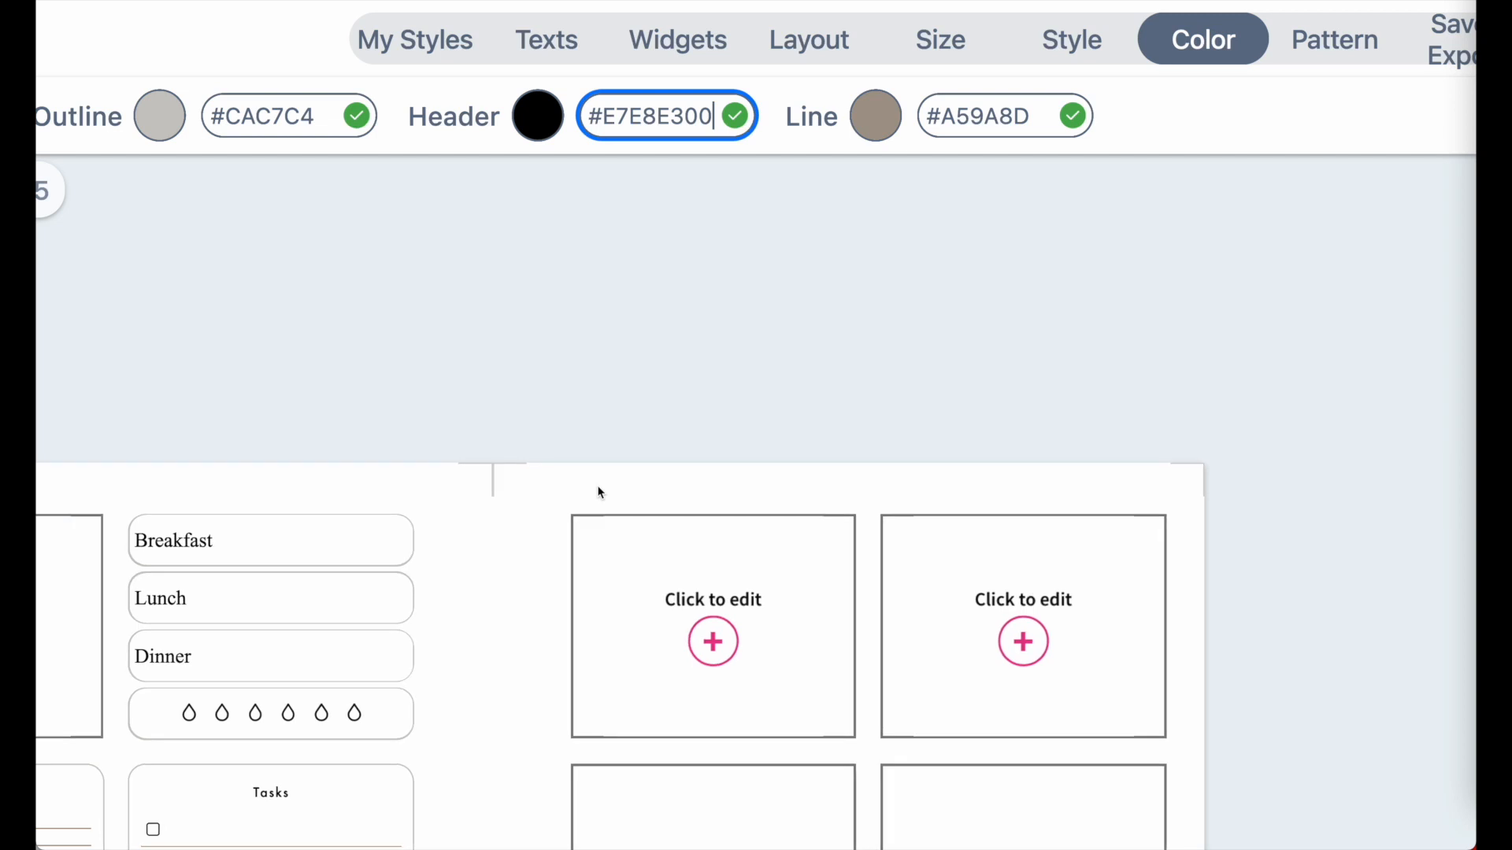
scroll(819, 111, "down", 5)
scroll(486, 748, "up", 5)
scroll(485, 749, "down", 2)
scroll(325, 380, "down", 1)
left_click(435, 67)
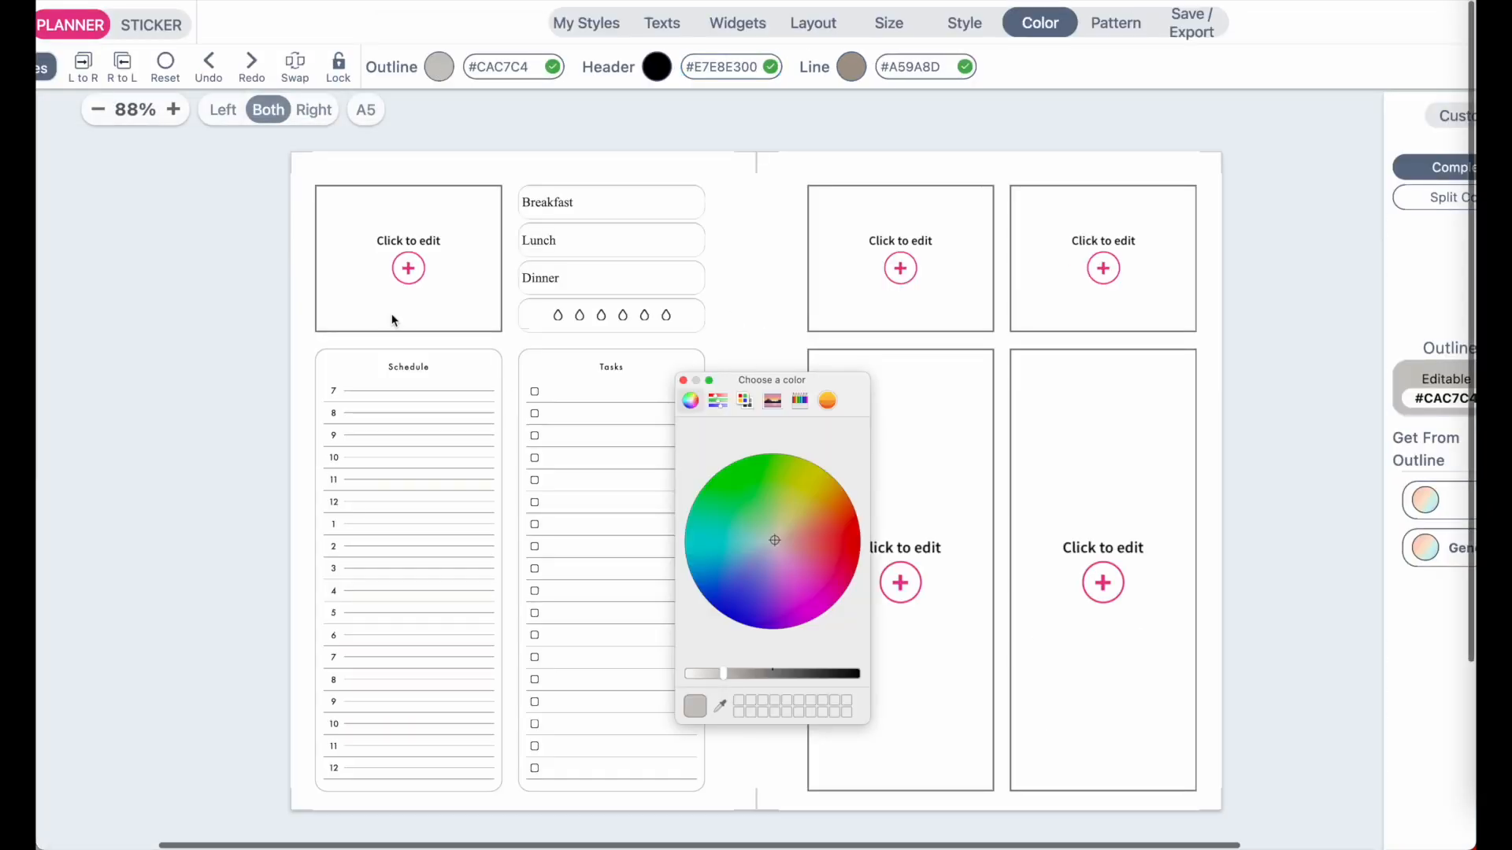
left_click_drag(784, 674, 857, 674)
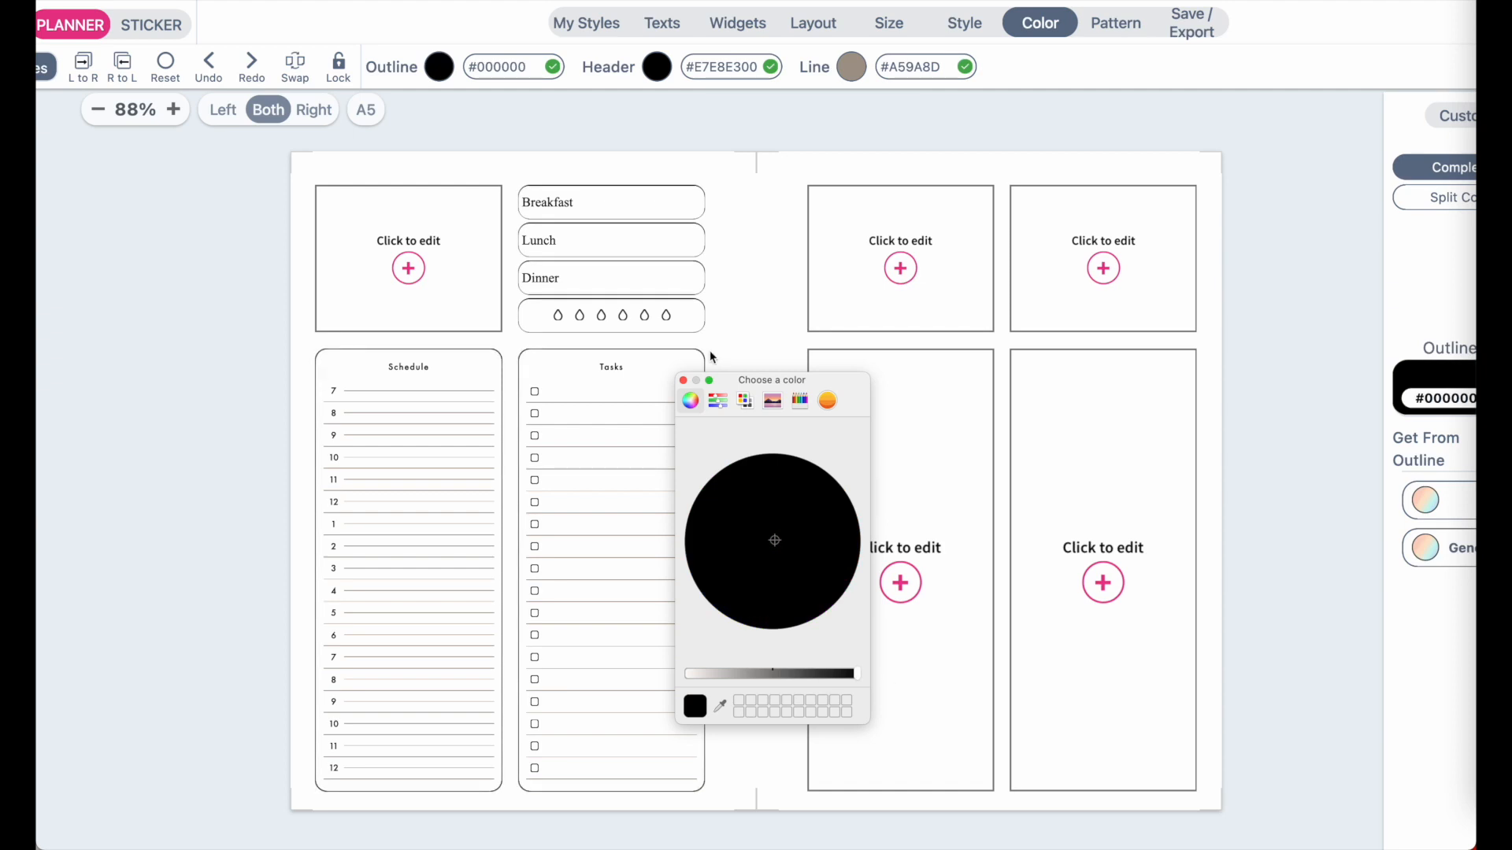
left_click(684, 381)
Set the planner's line color to the gray Magnesium pencil color (#C0C0C0).
left_click(850, 72)
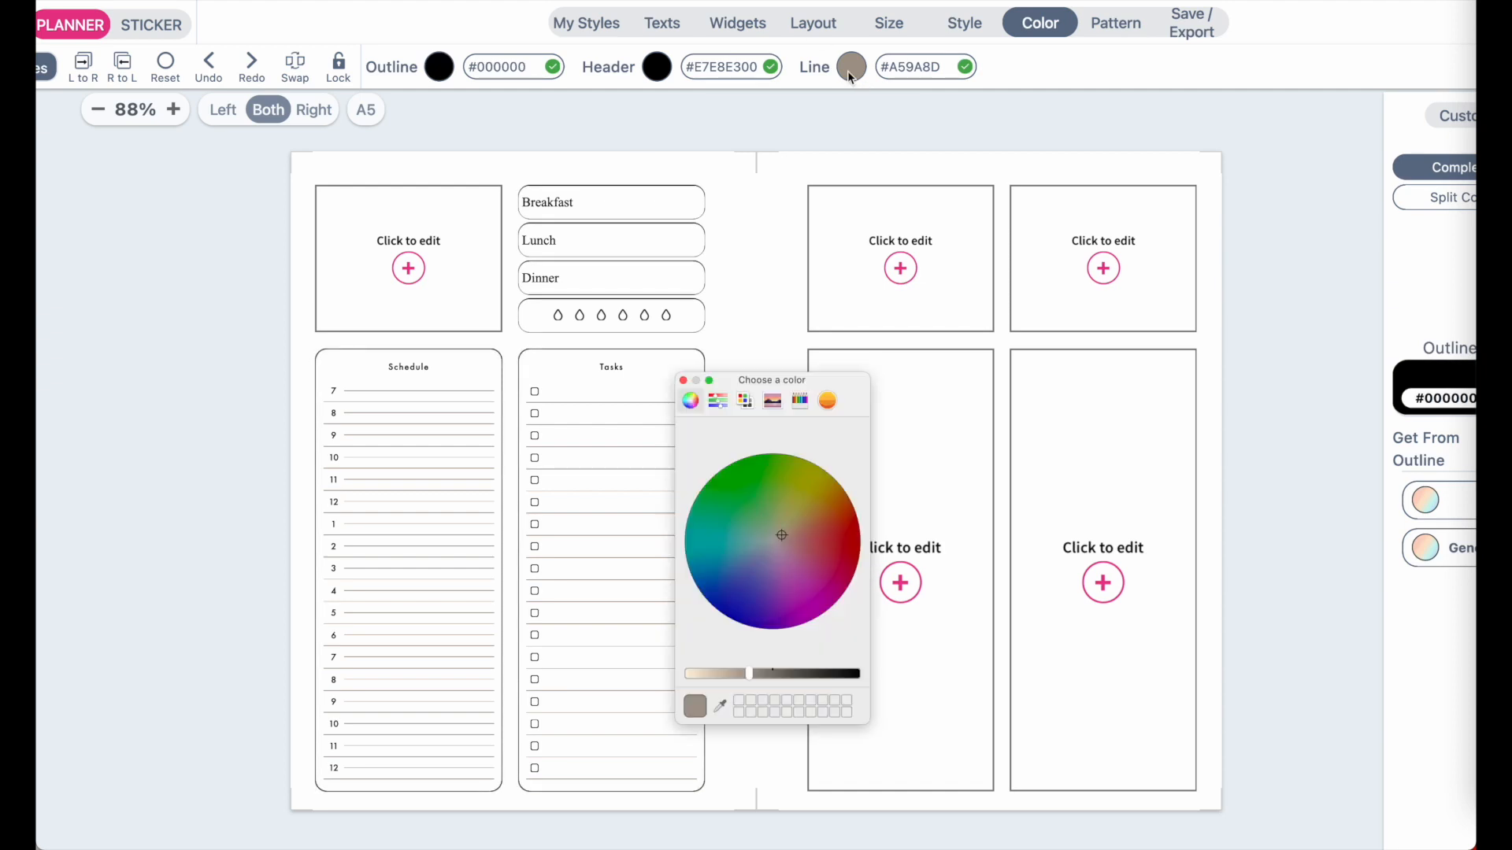
left_click(799, 401)
left_click(817, 482)
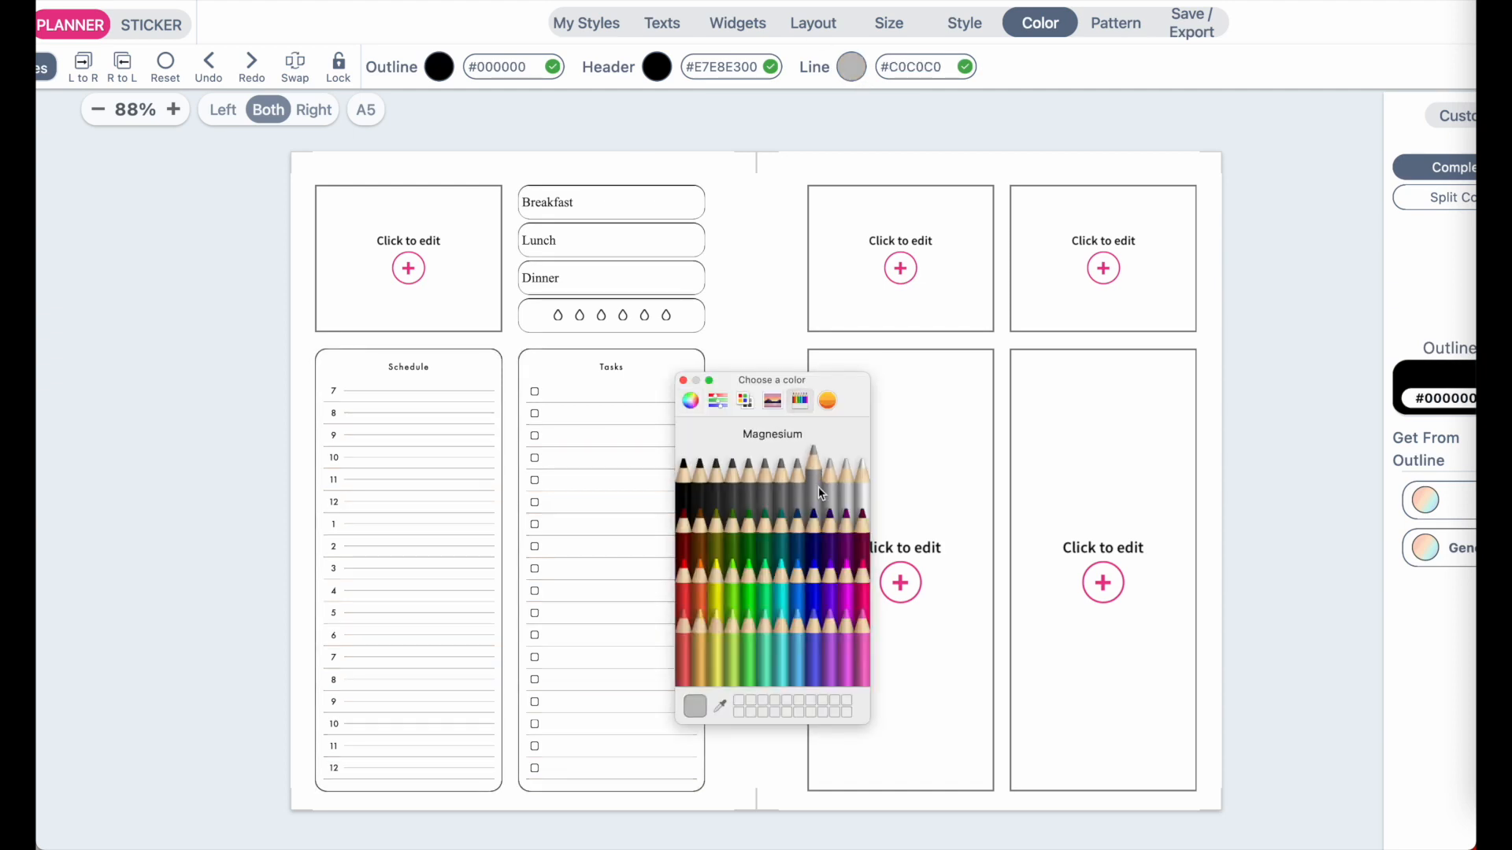
left_click(684, 381)
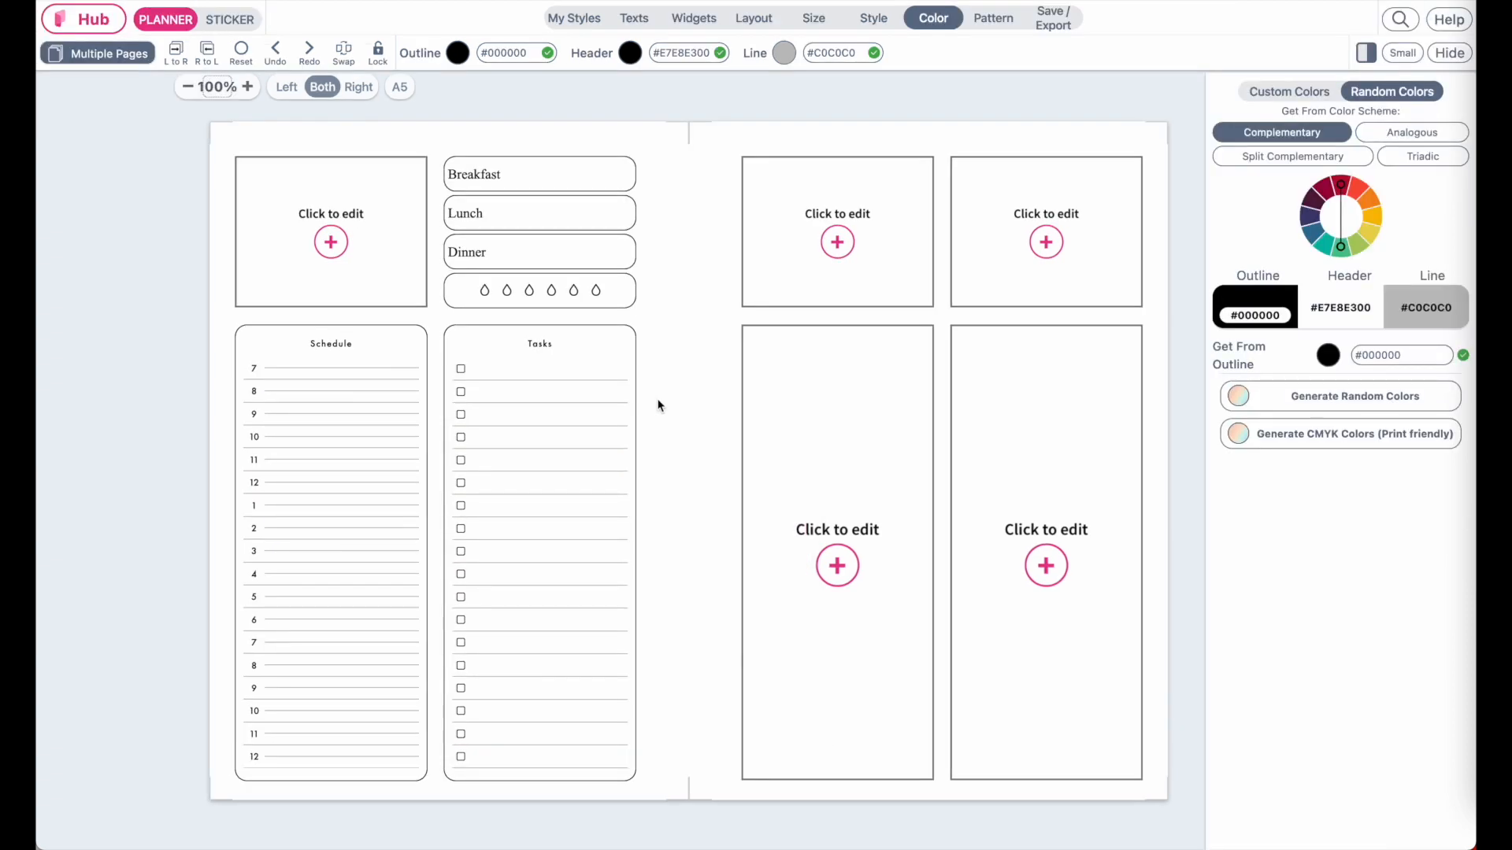
Change the h2 widget header font to WatermelonSugar.
left_click(637, 22)
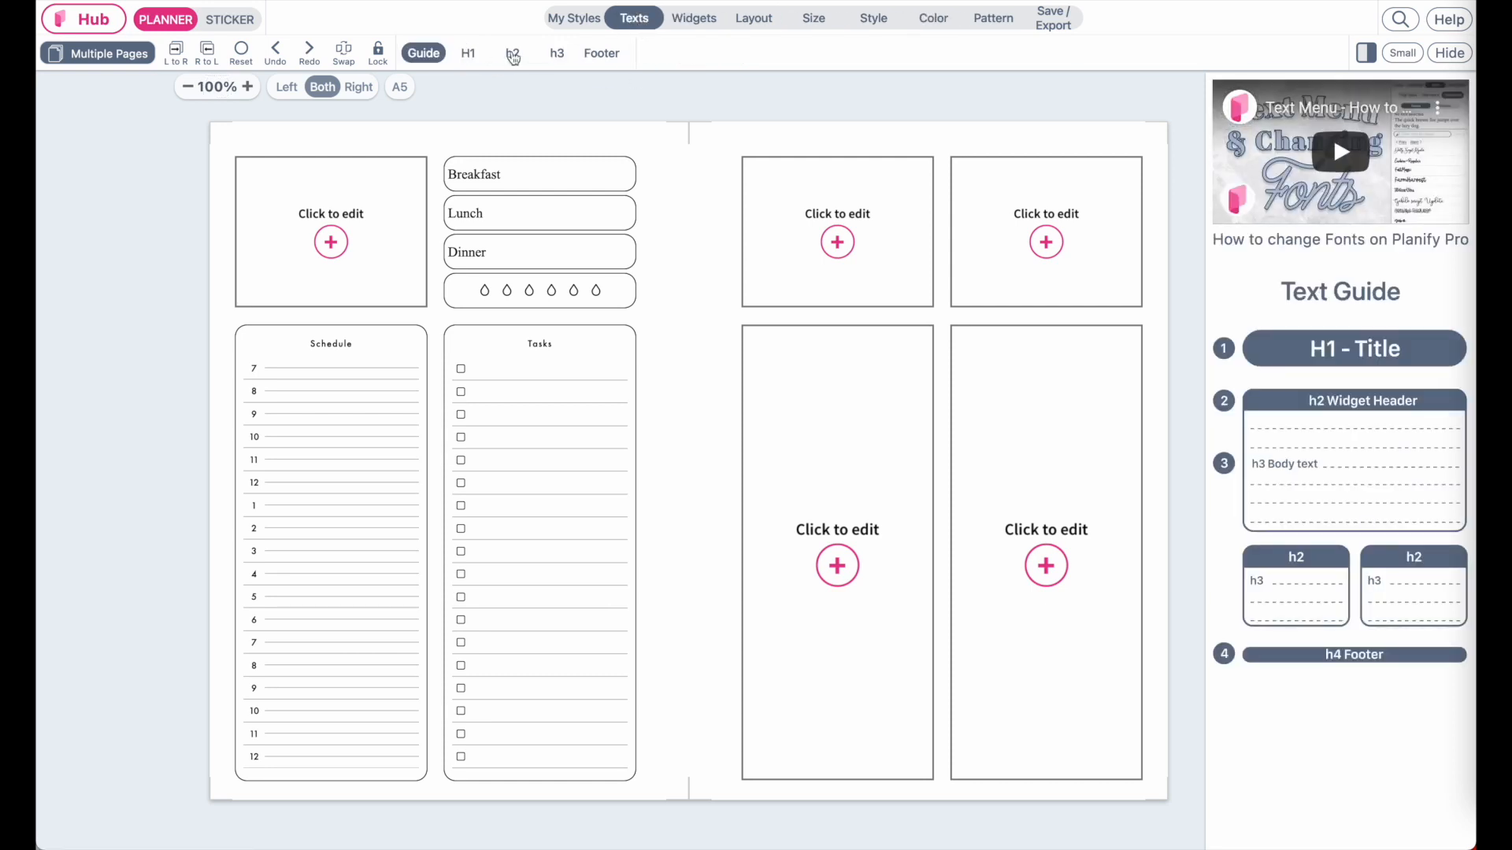
left_click(512, 53)
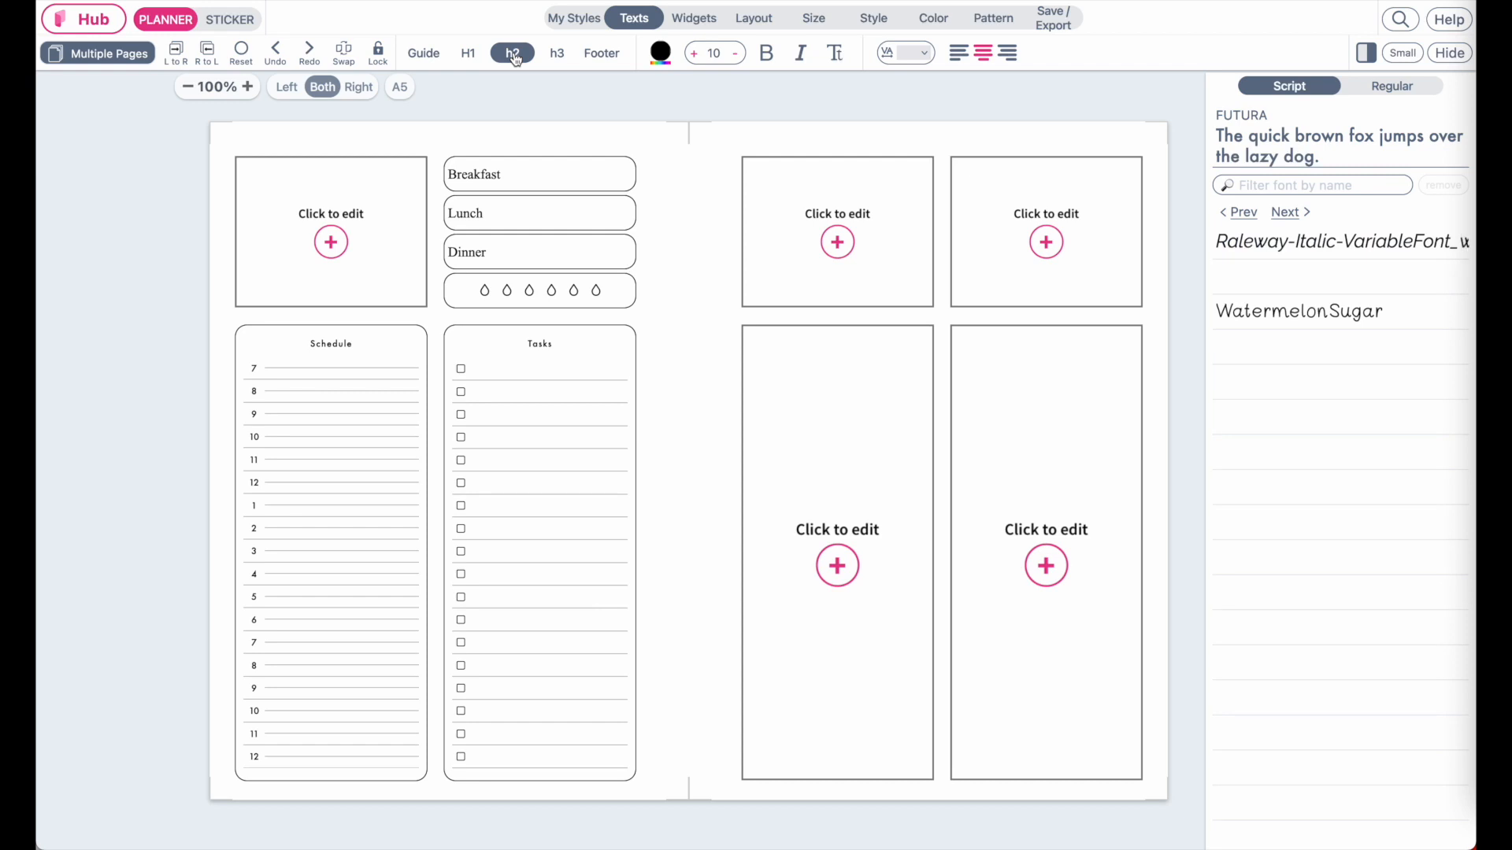
left_click(1305, 314)
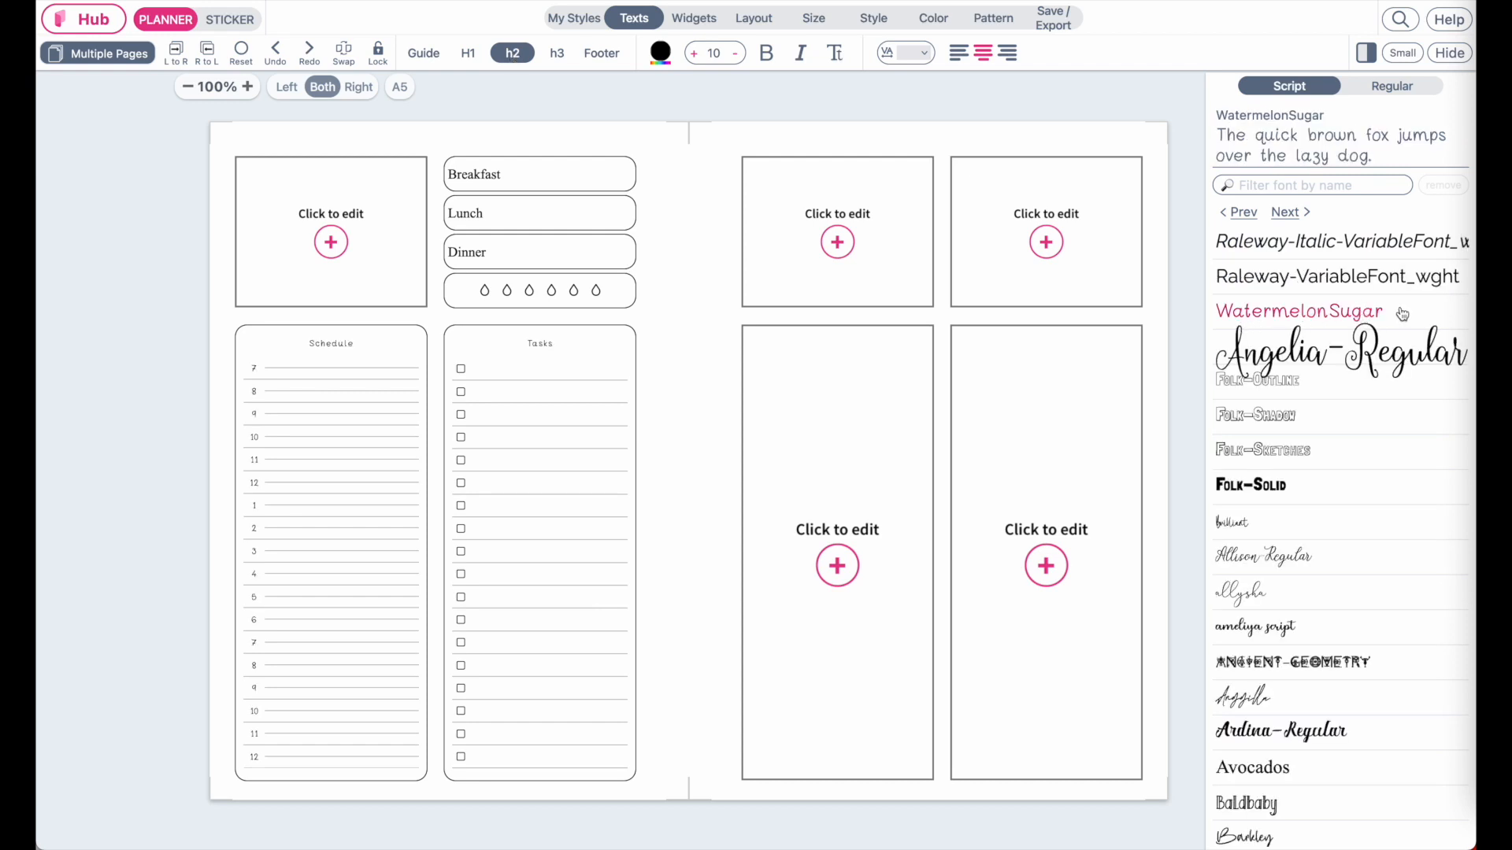
Enlarge the h2 widget header text and toggle its bold formatting.
left_click(694, 53)
left_click(694, 54)
left_click(694, 53)
left_click(734, 54)
left_click(734, 53)
left_click(695, 55)
left_click(775, 59)
left_click(769, 57)
left_click(771, 59)
Examine the Breakfast, Lunch and Dinner box labels as the text covered by the h3 style.
left_click(557, 55)
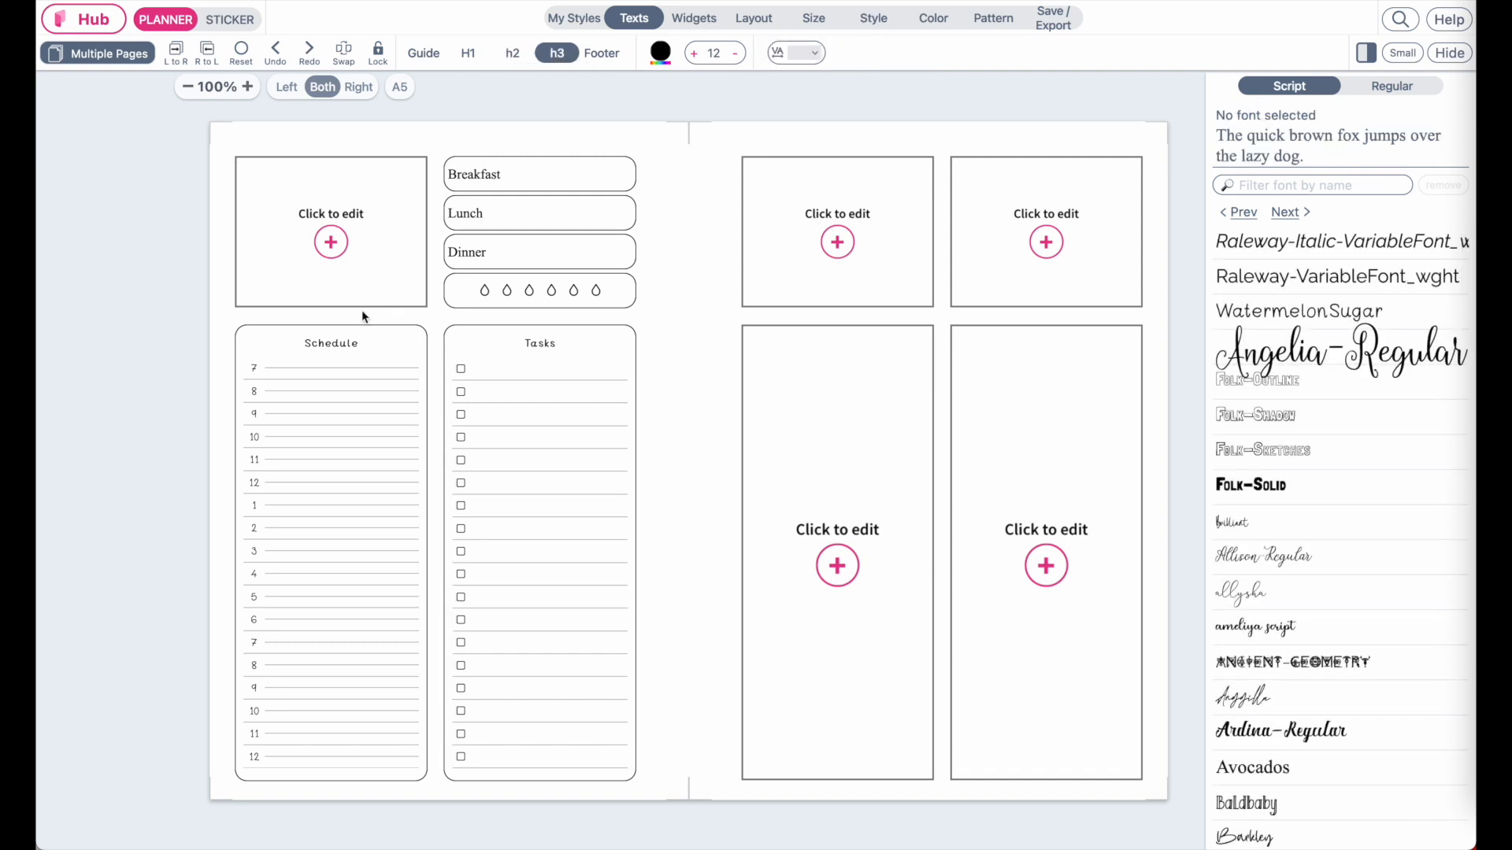
left_click(544, 178)
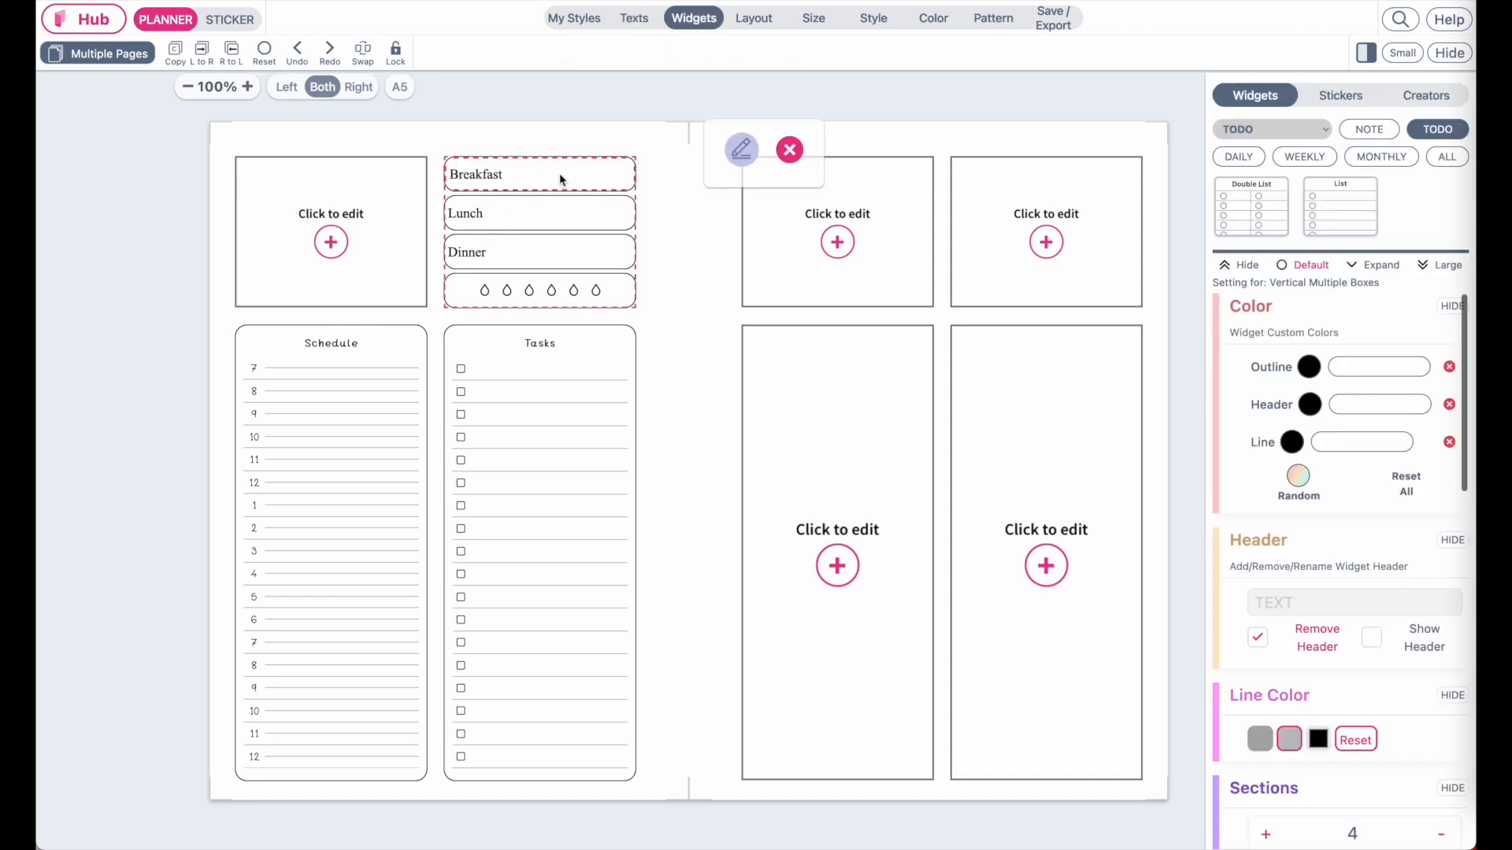
left_click(485, 174)
left_click(533, 227)
left_click(514, 258)
left_click(514, 181)
left_click(515, 216)
left_click(515, 250)
left_click(513, 181)
left_click(514, 214)
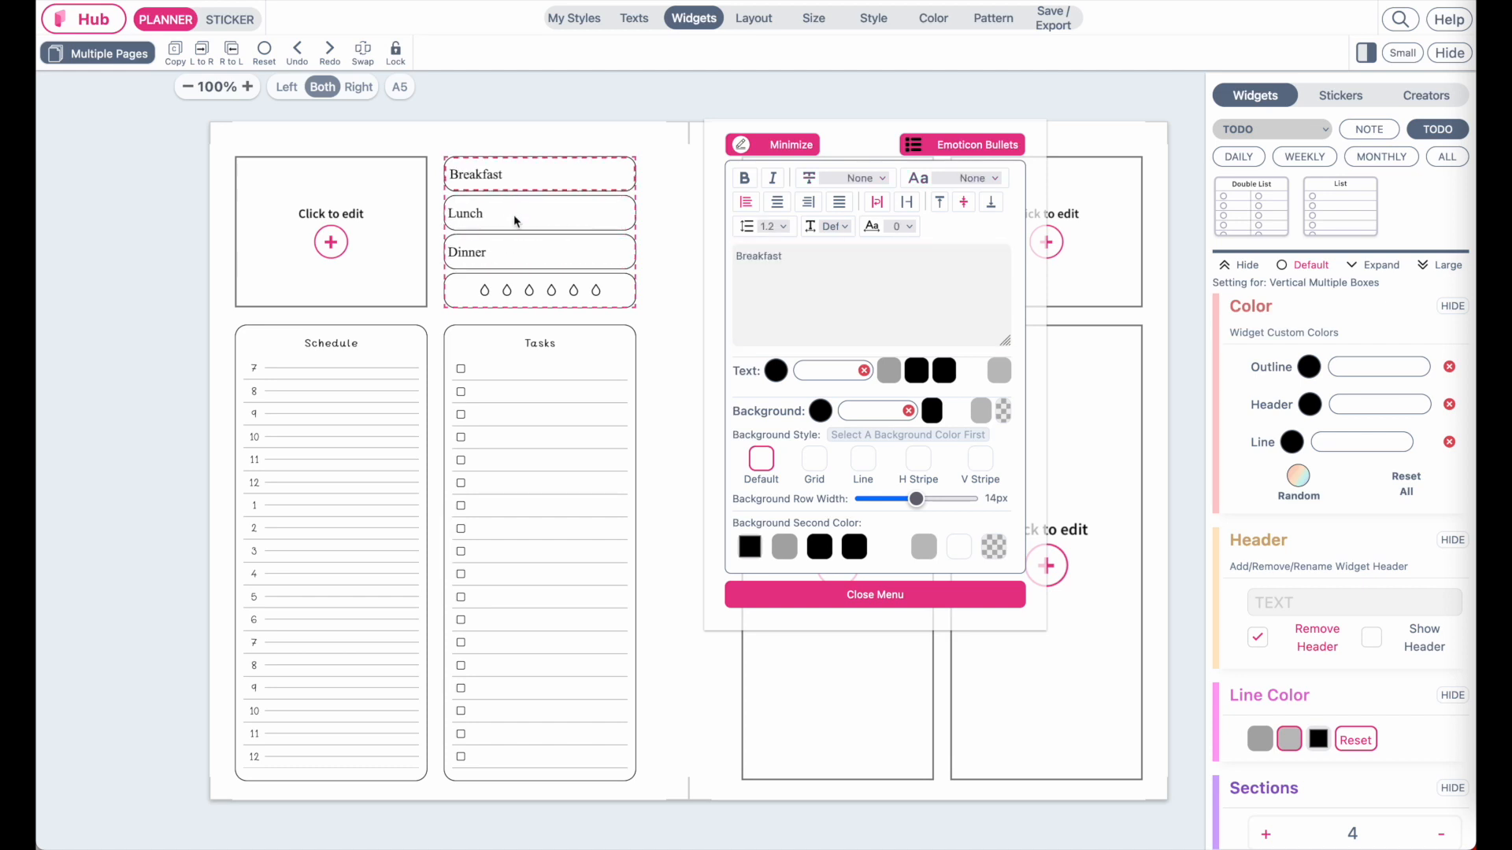
left_click(514, 252)
left_click(791, 146)
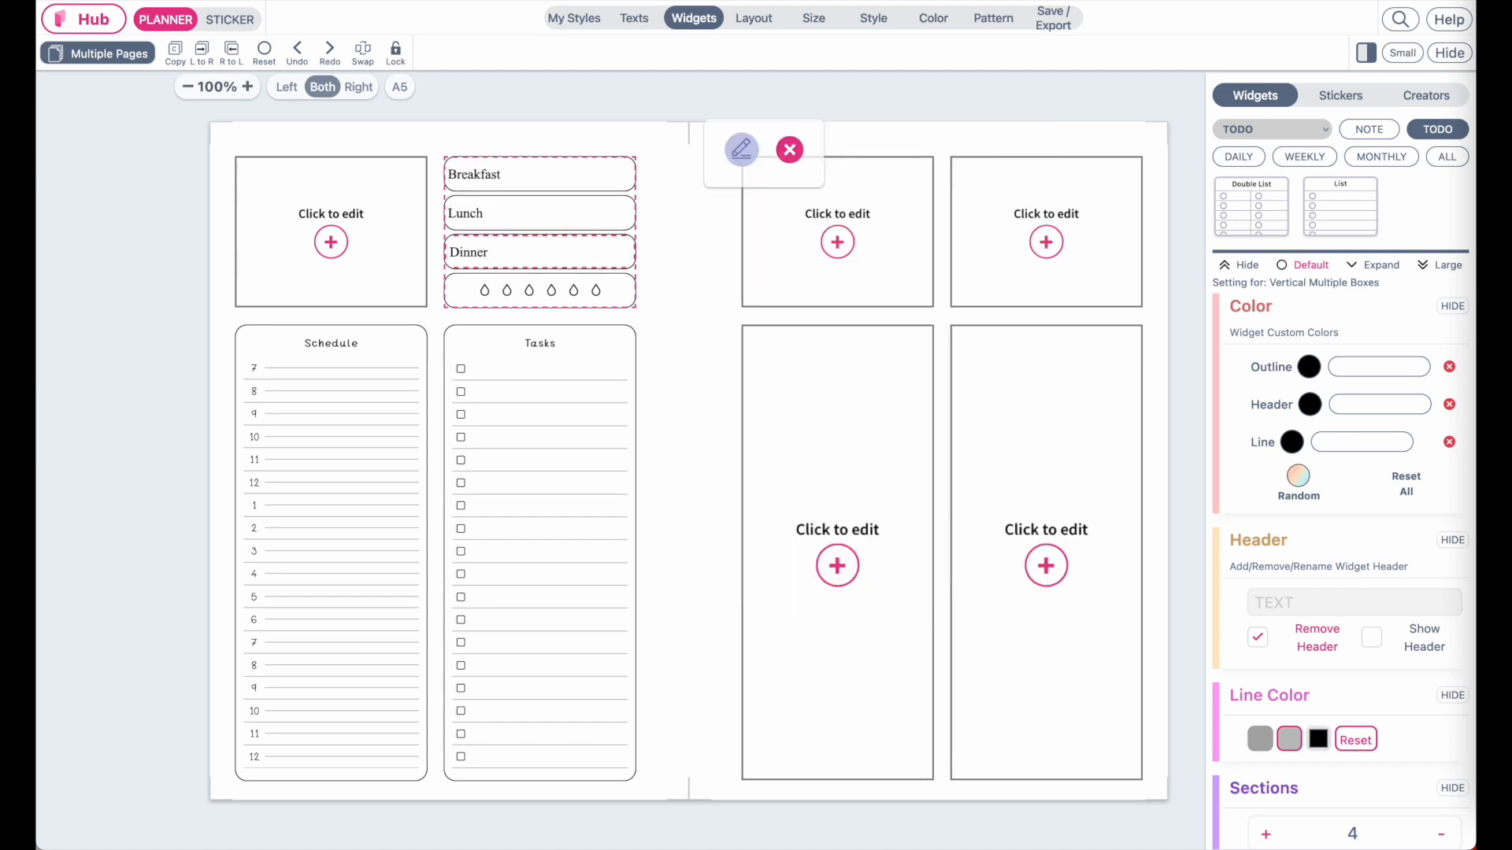
Change the h3 text font to WatermelonSugar, set its size to 12 and deselect the meal boxes.
left_click(634, 18)
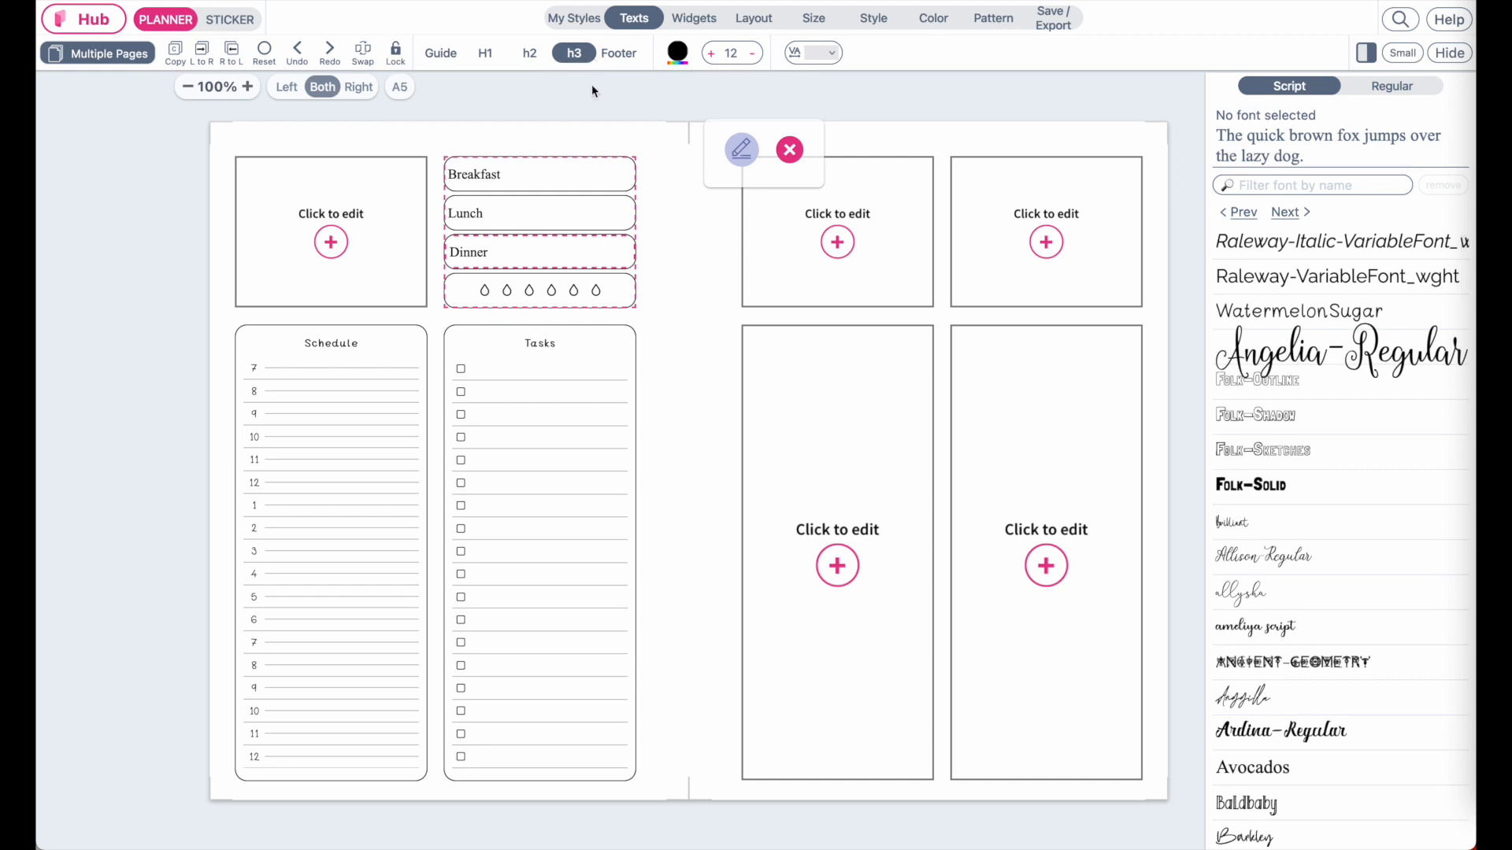
left_click(1285, 317)
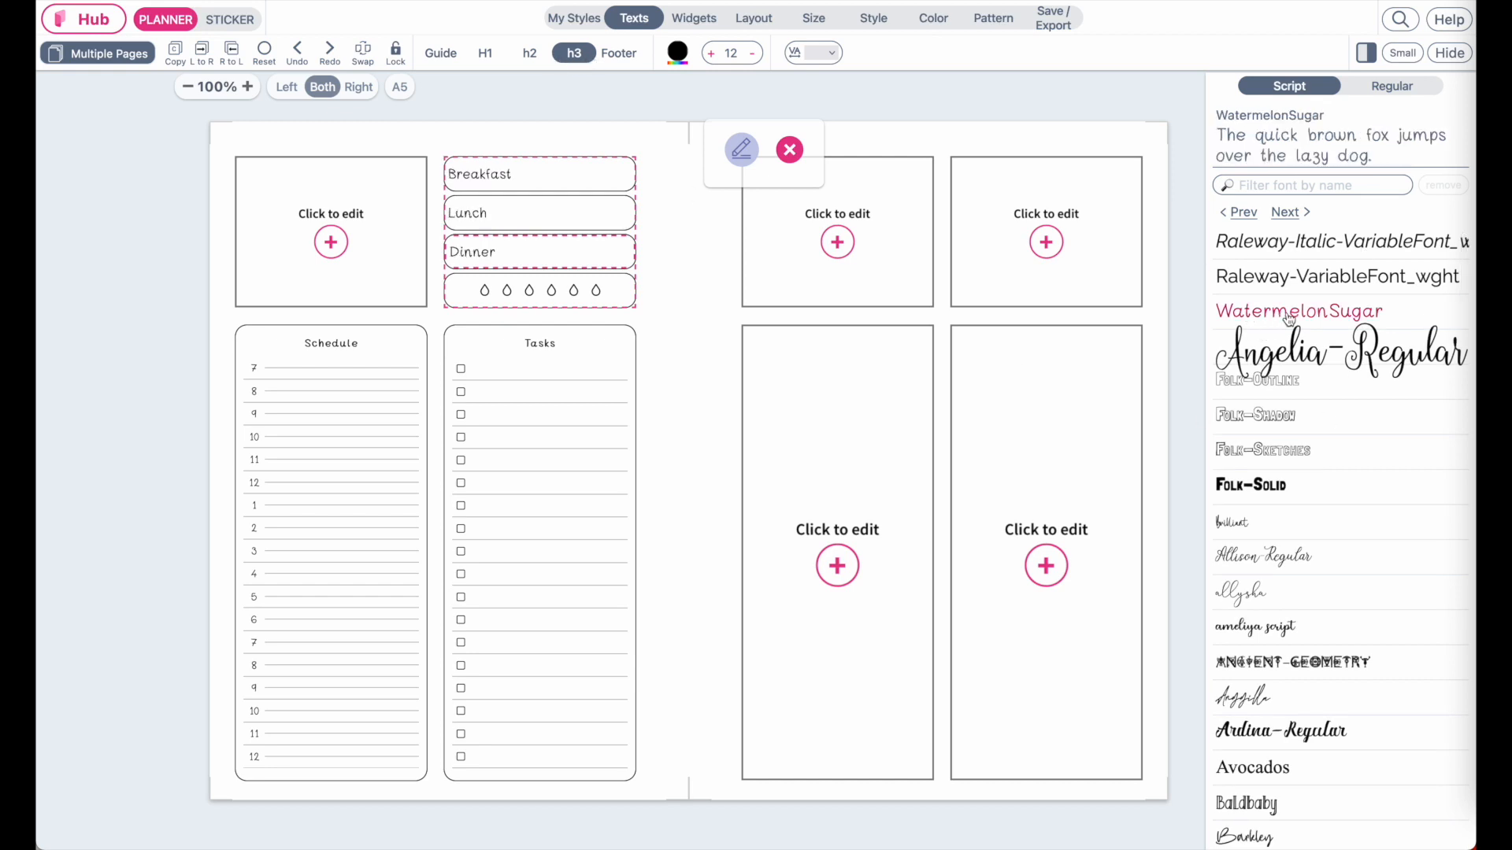
left_click(754, 52)
left_click(712, 55)
left_click(751, 55)
left_click(751, 55)
left_click(712, 56)
left_click(713, 56)
left_click(790, 149)
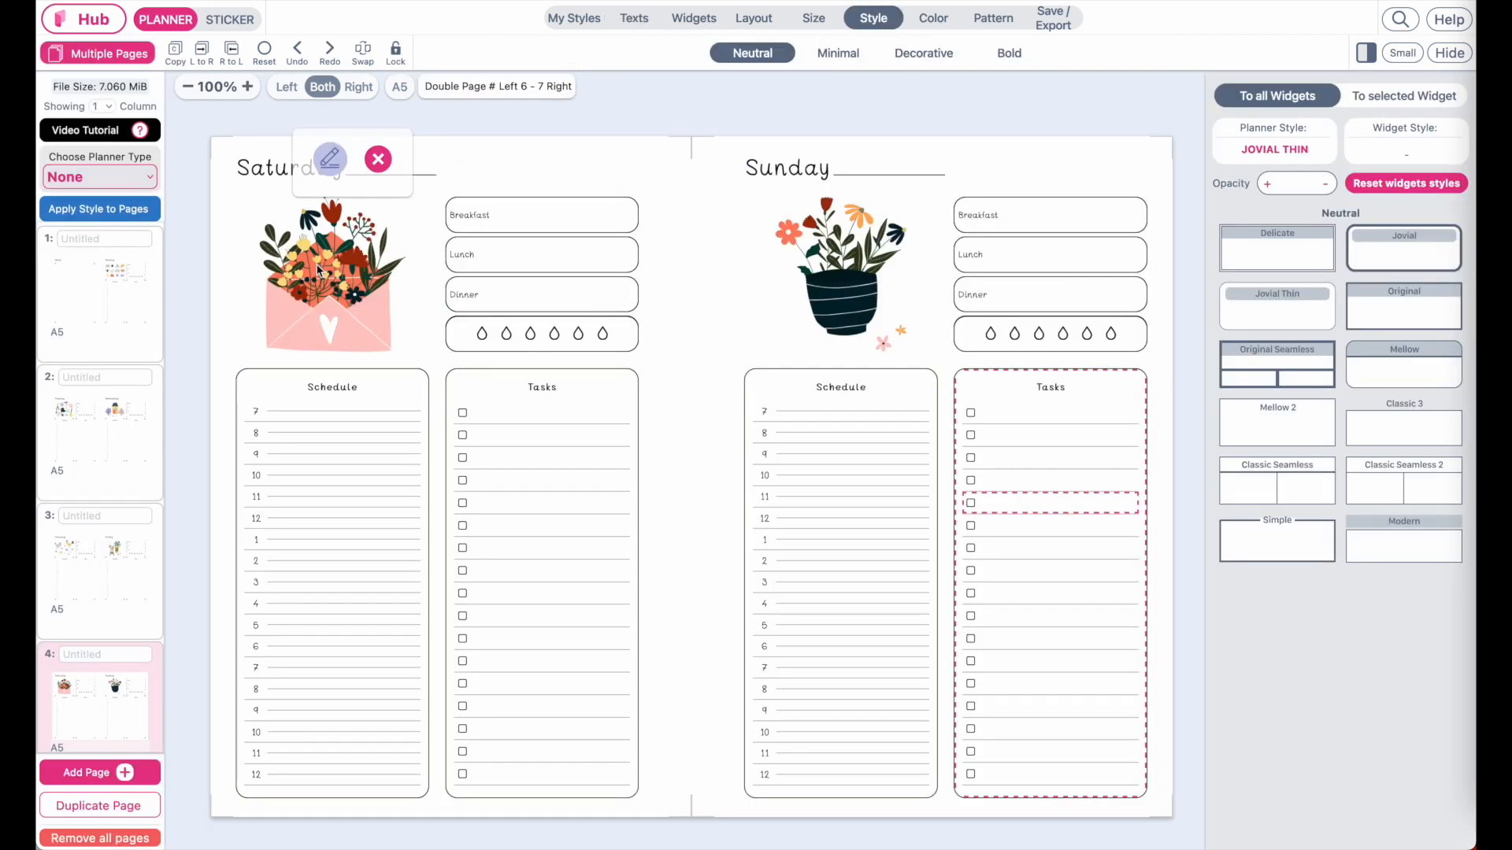
Fill the empty image box beside the meal boxes with the Composition-4 sticker from the Abstract Spring collection.
left_click(319, 270)
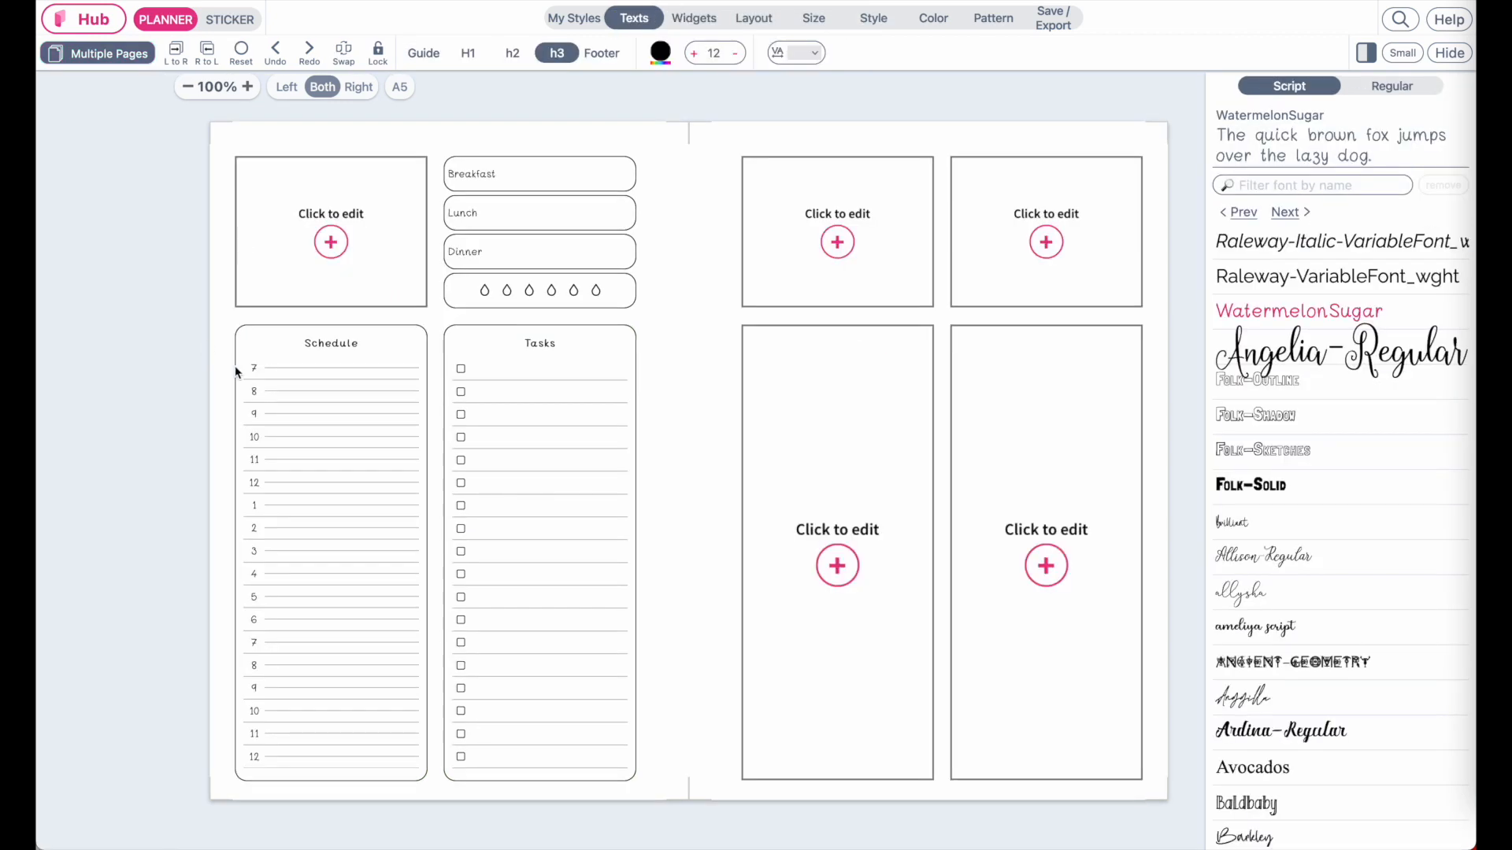
left_click(326, 262)
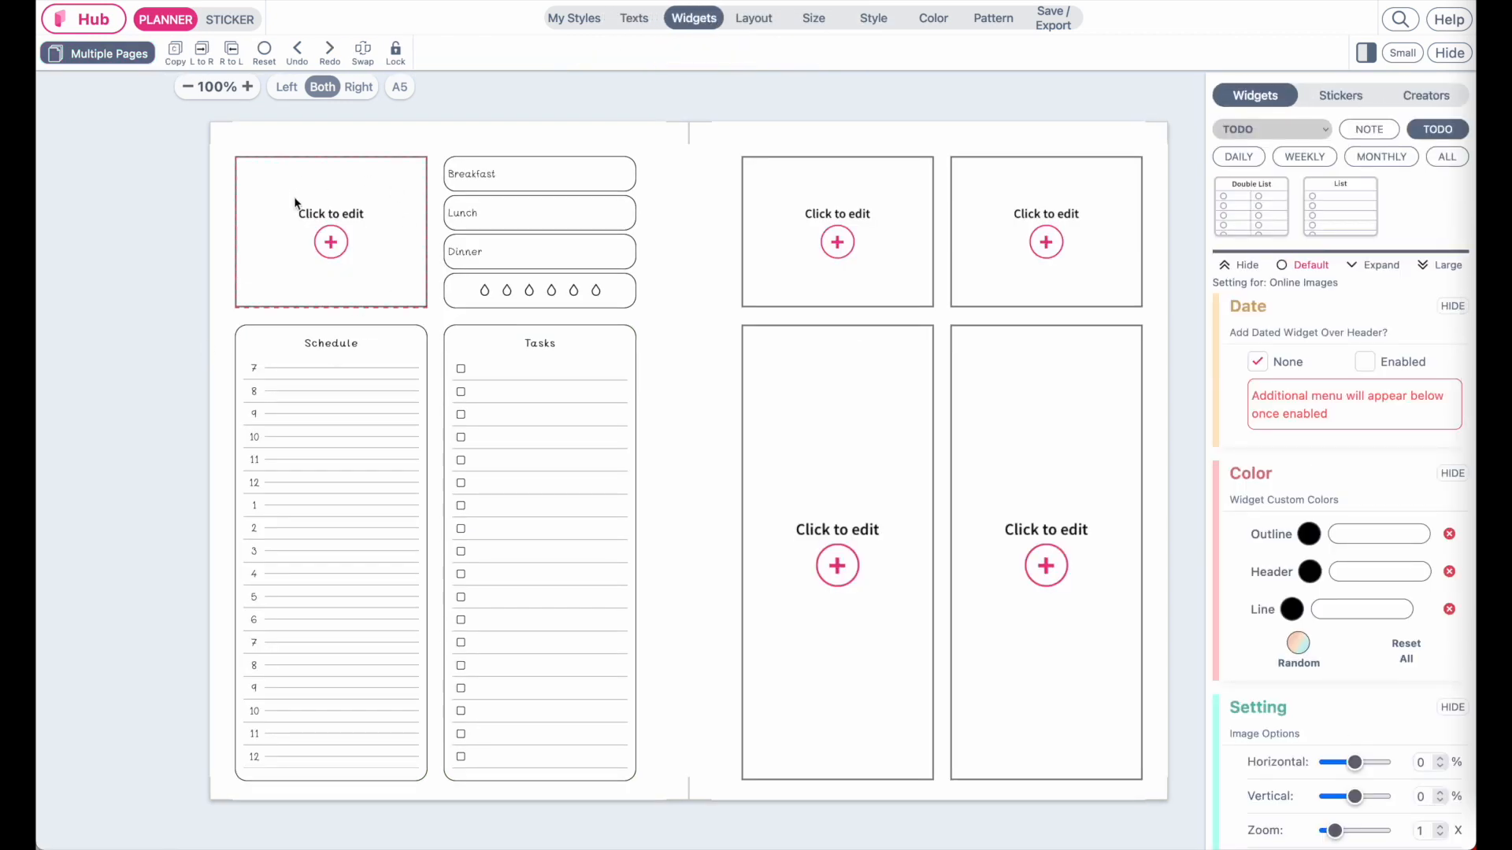
left_click(1355, 97)
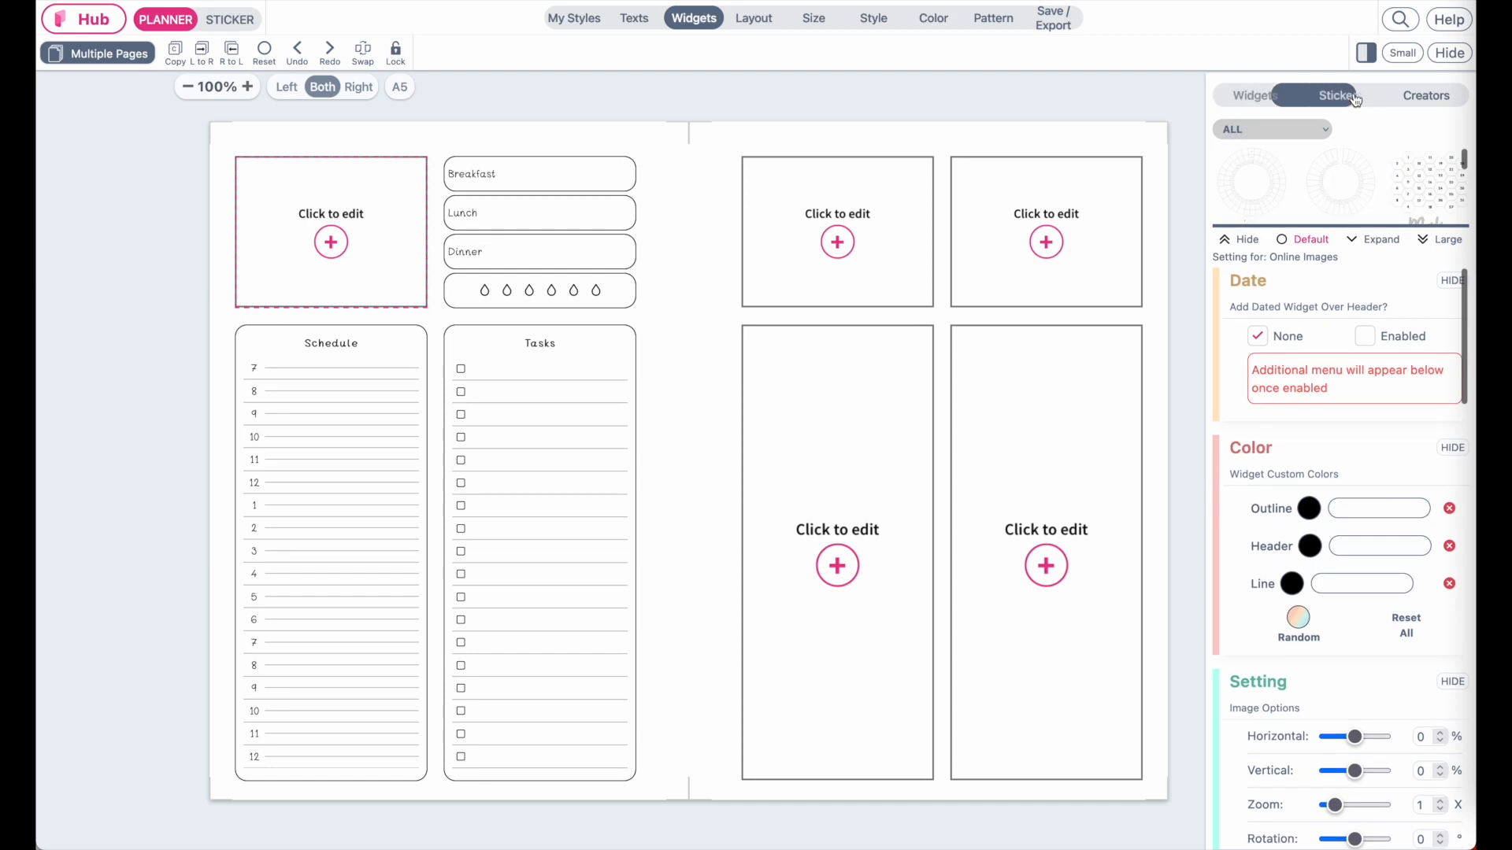
left_click(1298, 117)
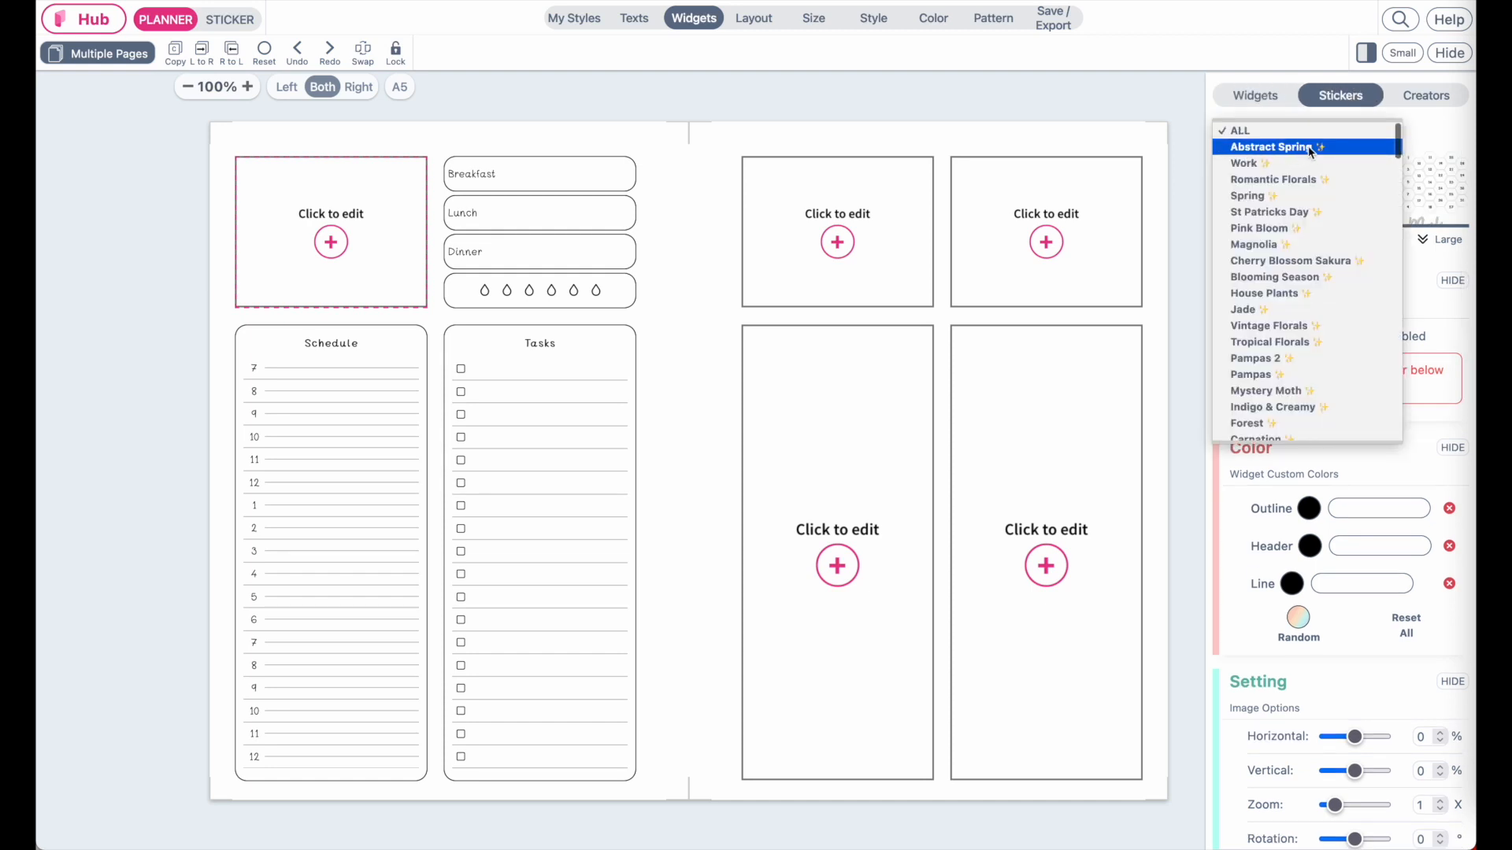
left_click(1311, 148)
scroll(1389, 443, "down", 2)
scroll(1390, 443, "down", 12)
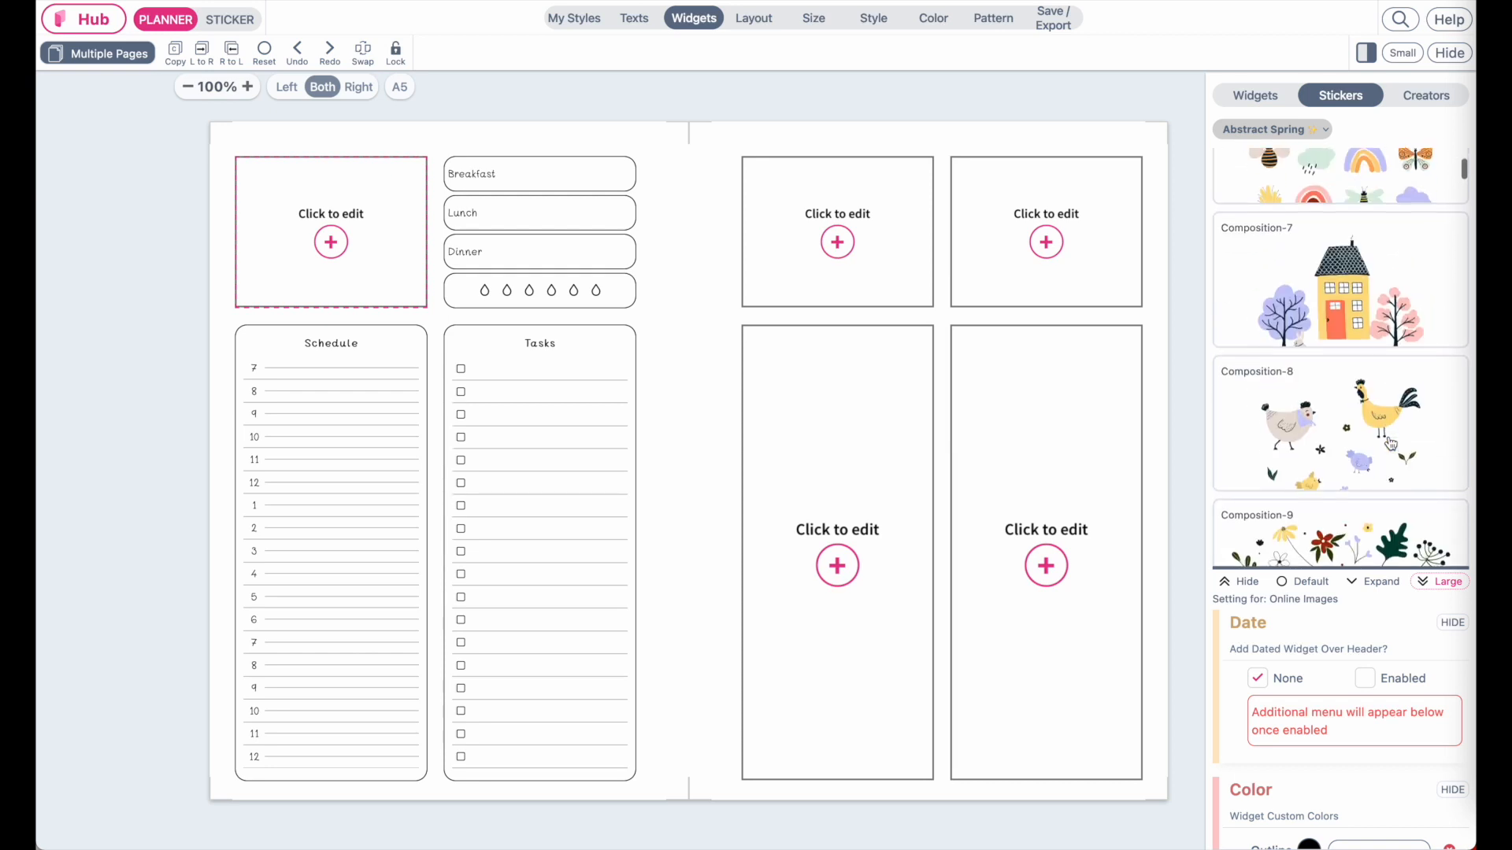
scroll(1390, 443, "up", 14)
scroll(1390, 443, "down", 5)
scroll(1391, 444, "down", 1)
scroll(1374, 418, "down", 1)
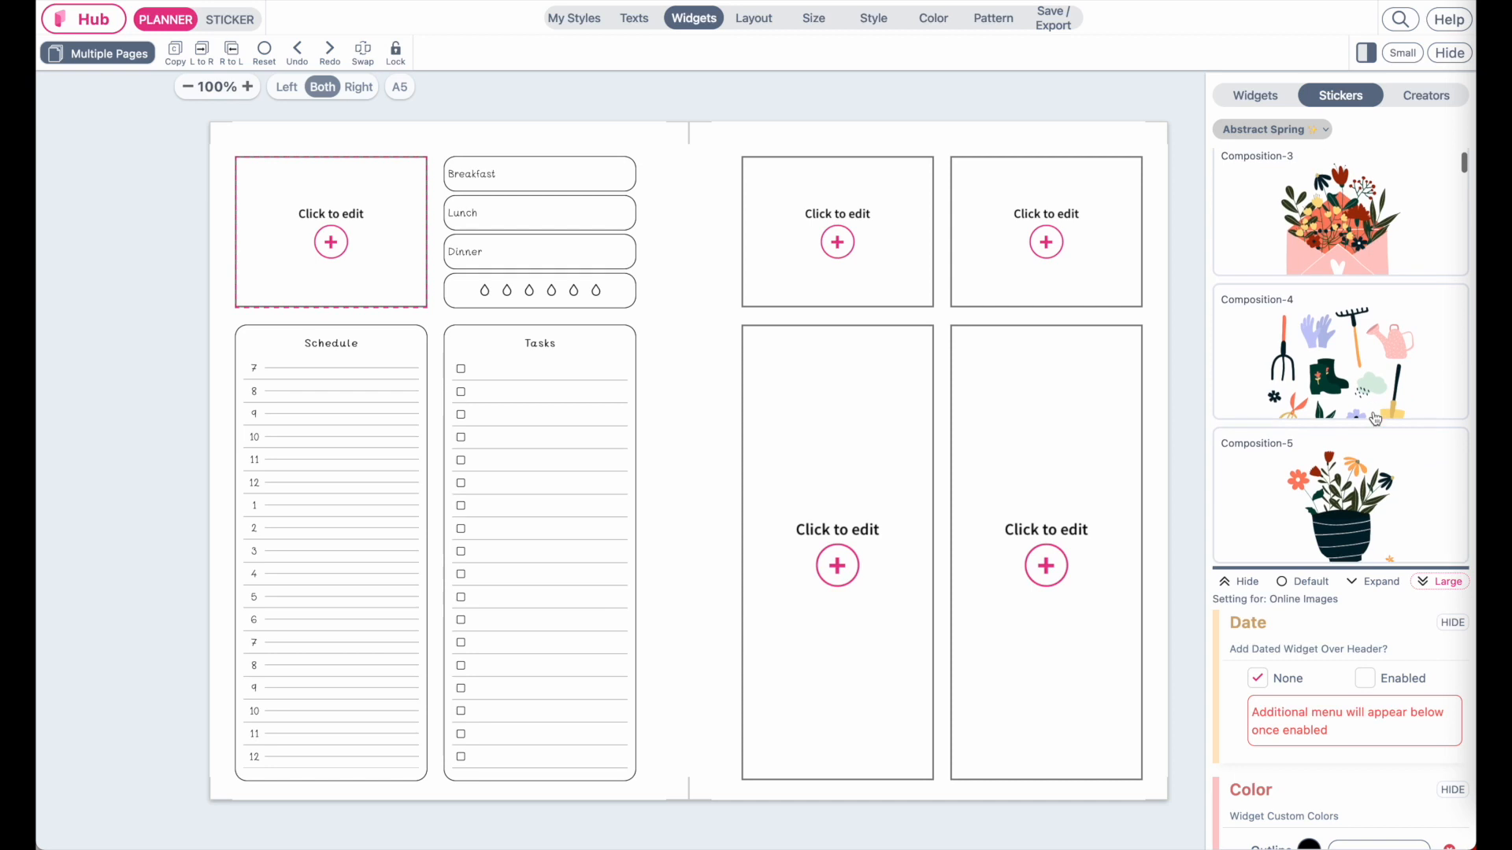
left_click(1383, 365)
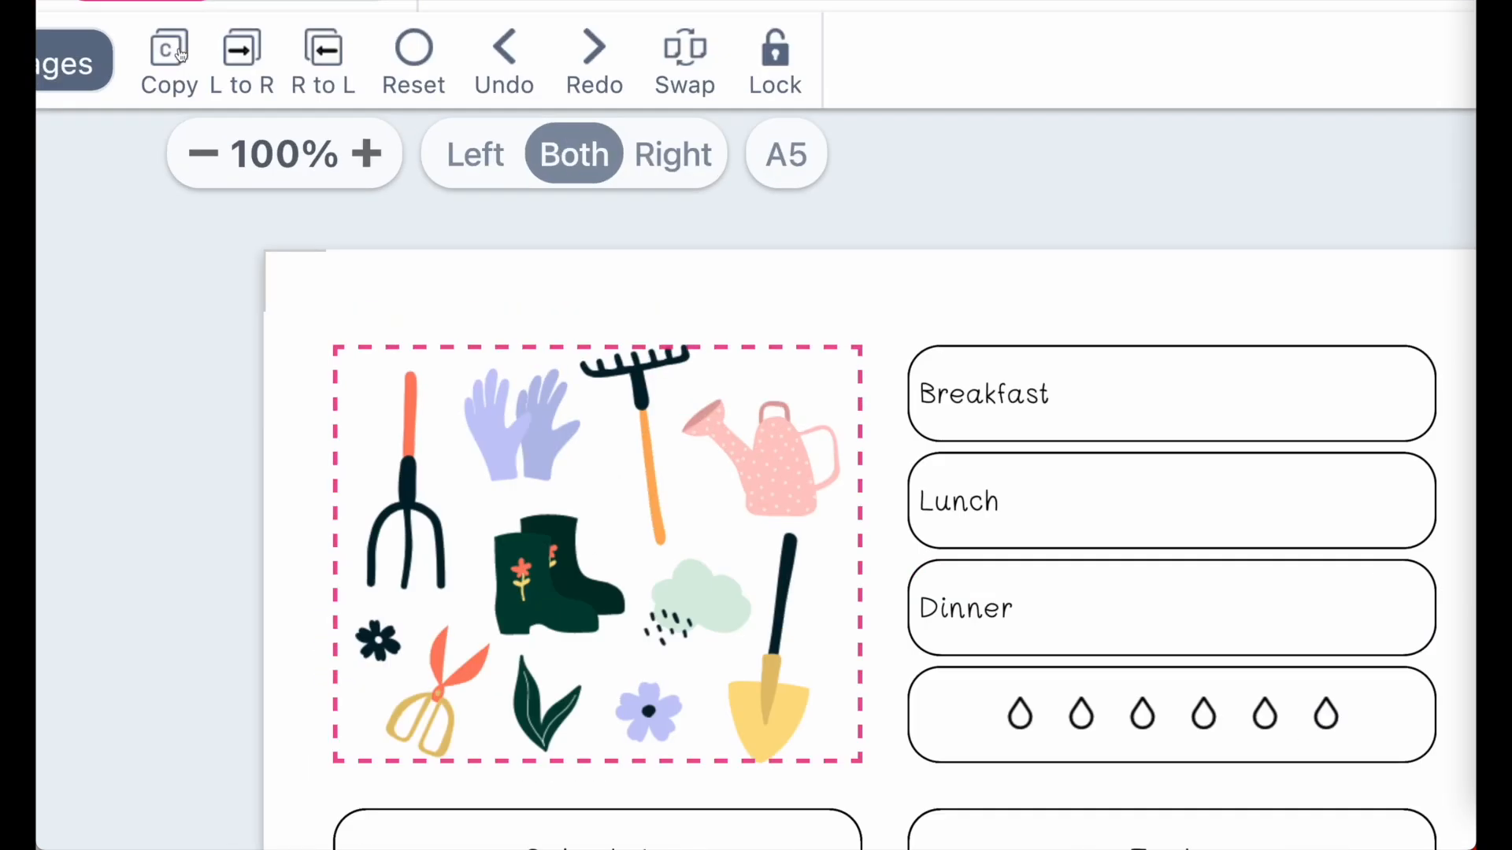
Copy the whole left page layout onto the right page.
scroll(181, 55, "up", 2)
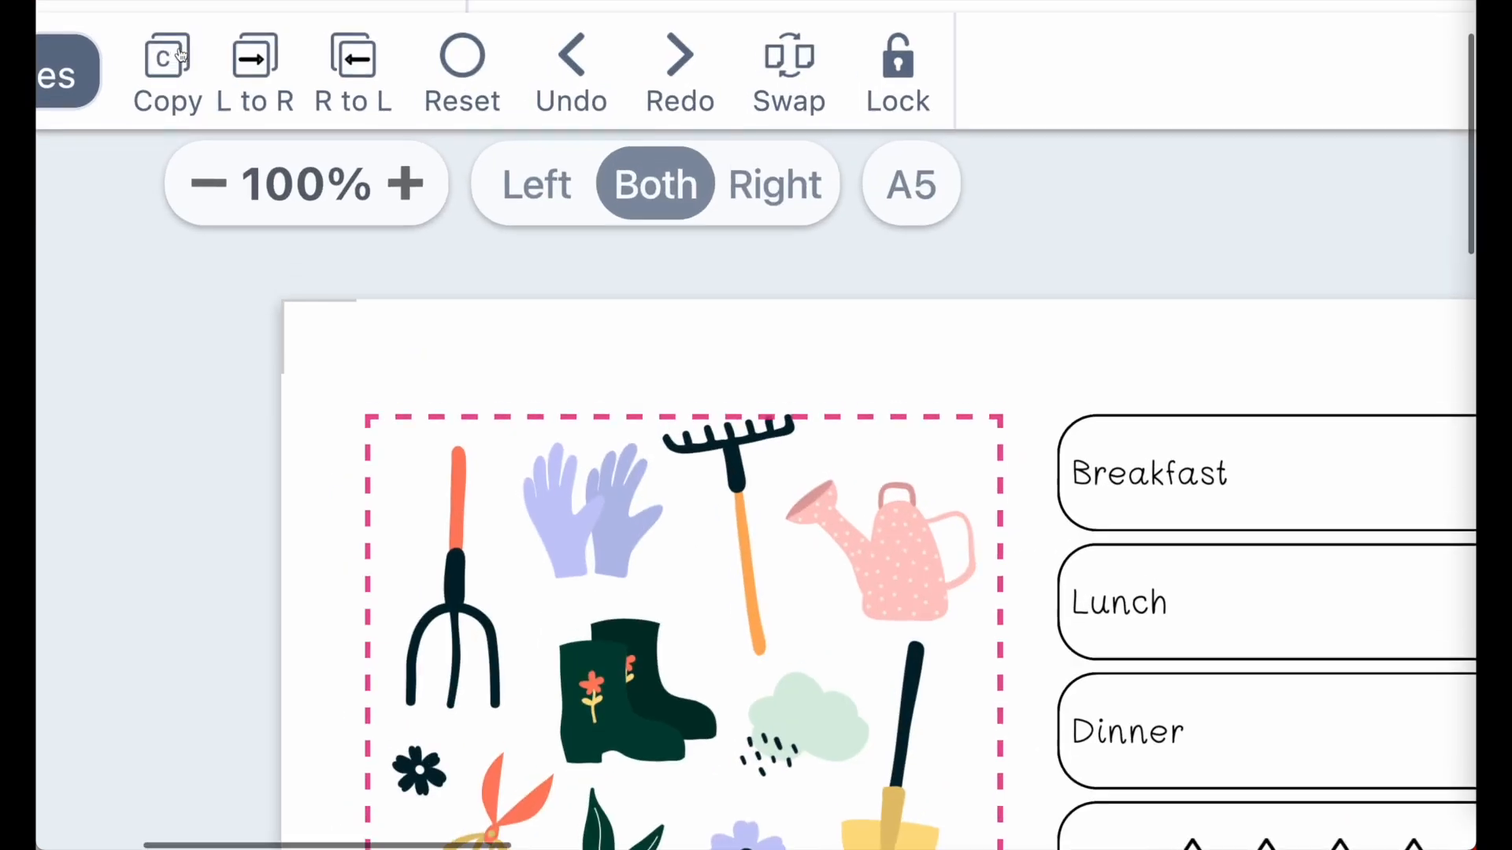
scroll(181, 55, "up", 1)
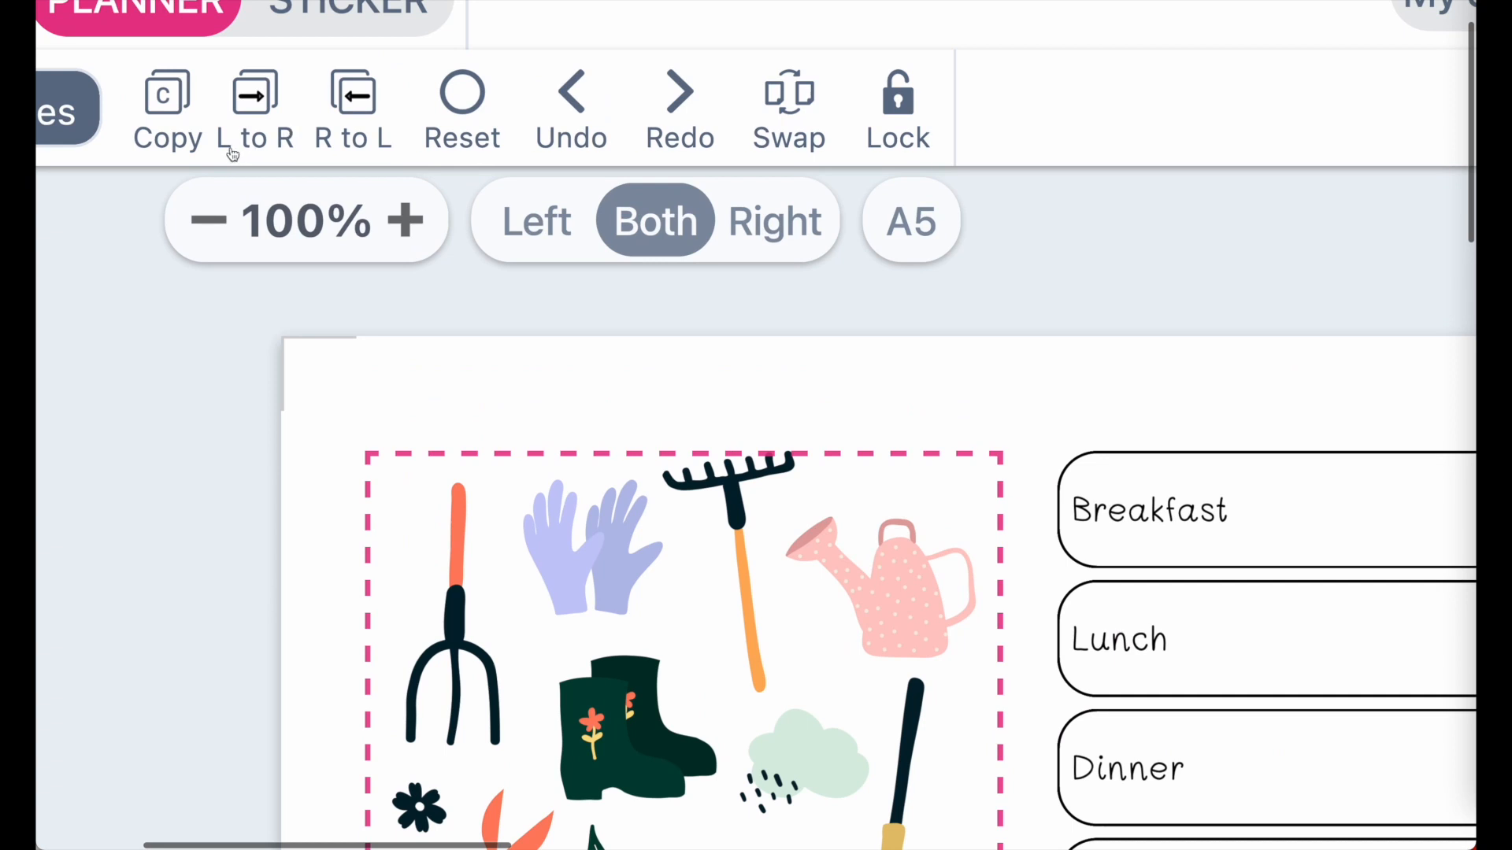
scroll(260, 104, "down", 3)
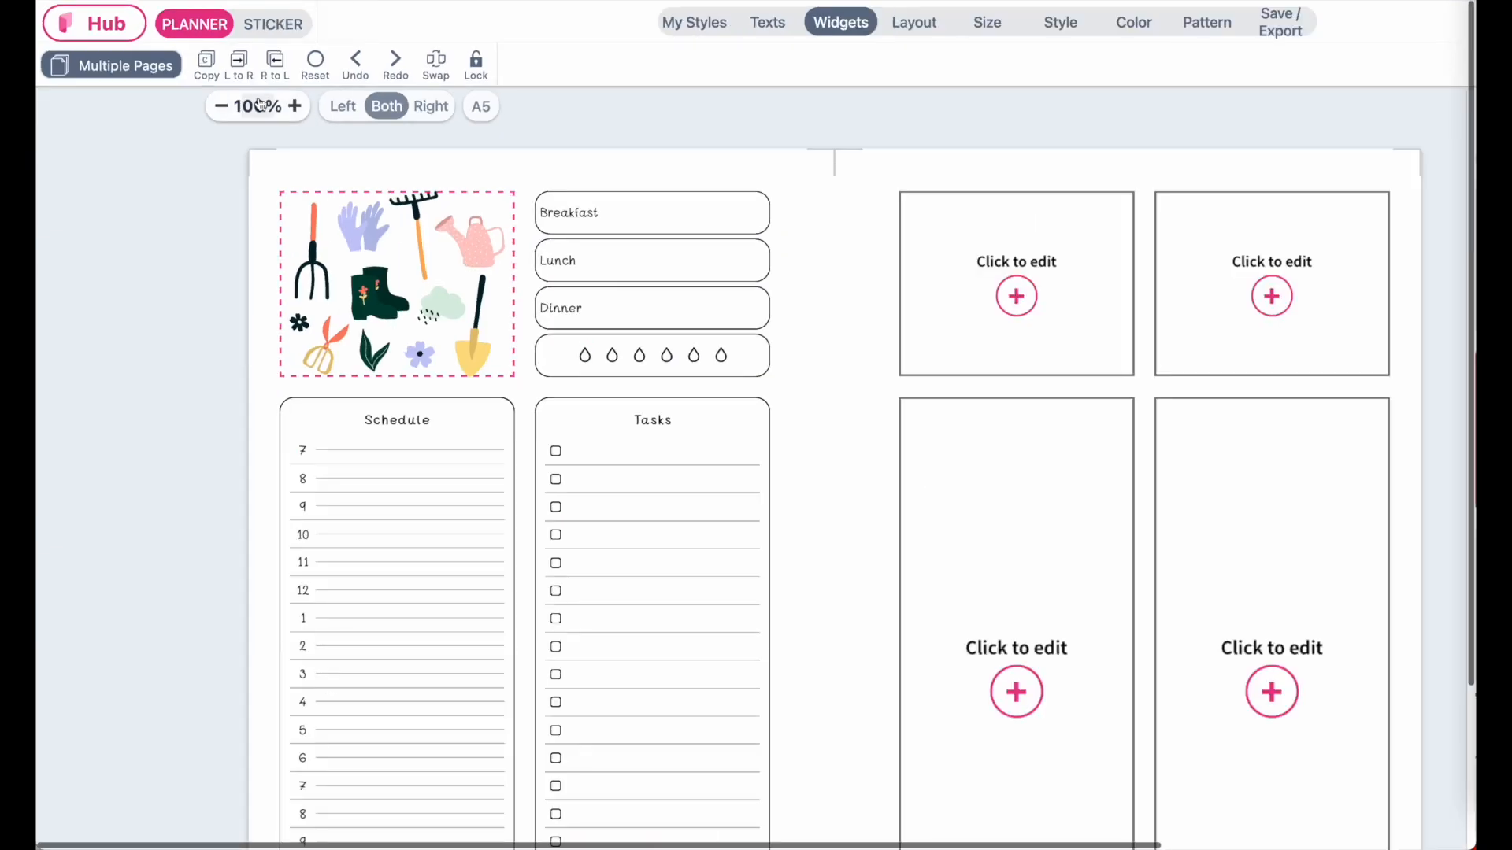
left_click(242, 71)
scroll(553, 403, "right", 2)
scroll(554, 404, "down", 1)
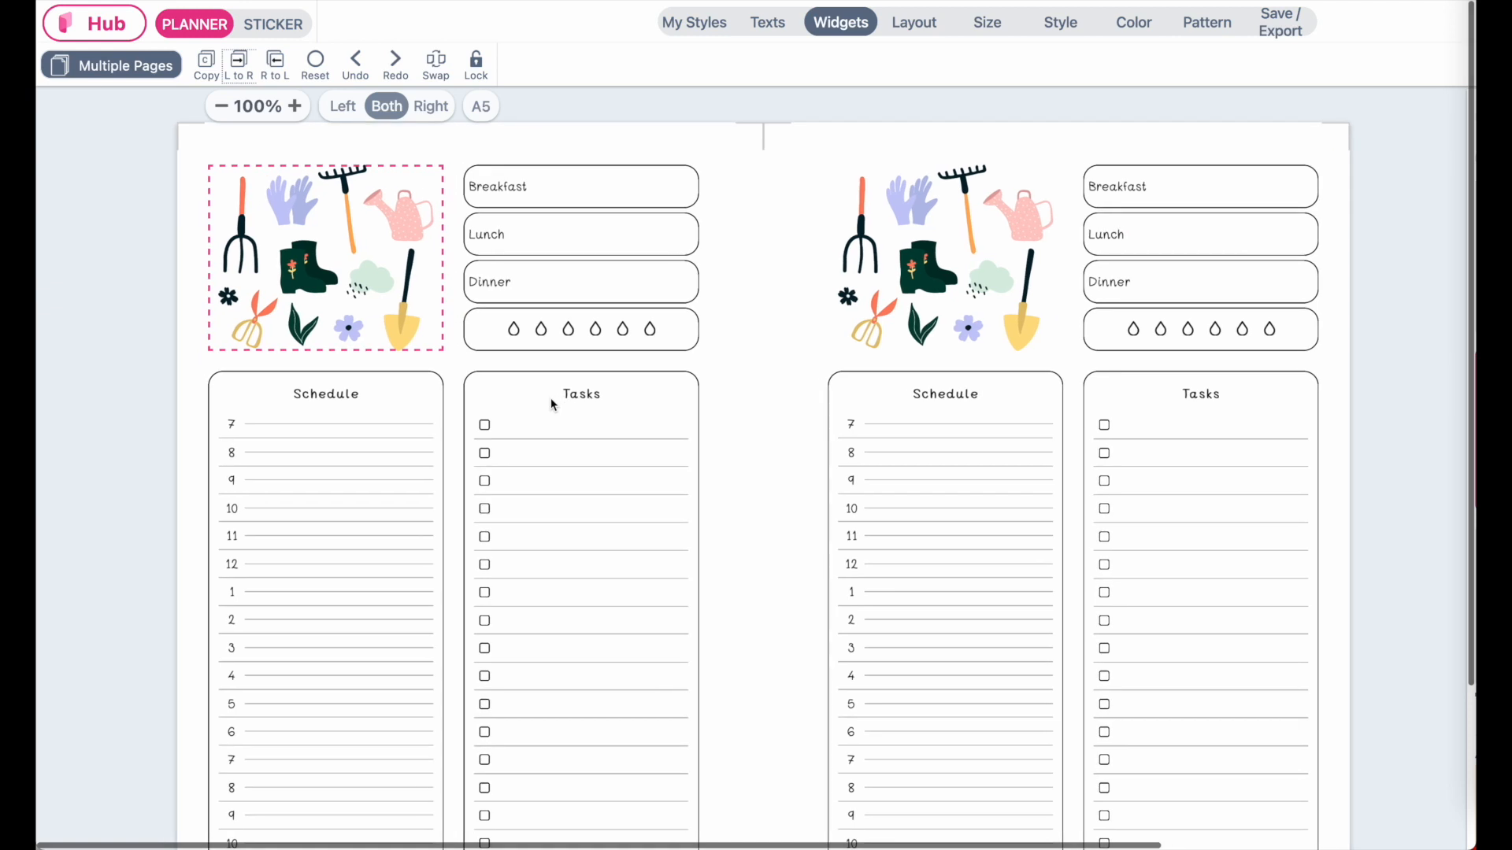
Replace the gardening-tools sticker on the right page with Composition-3, the floral envelope, and deselect it.
left_click(835, 24)
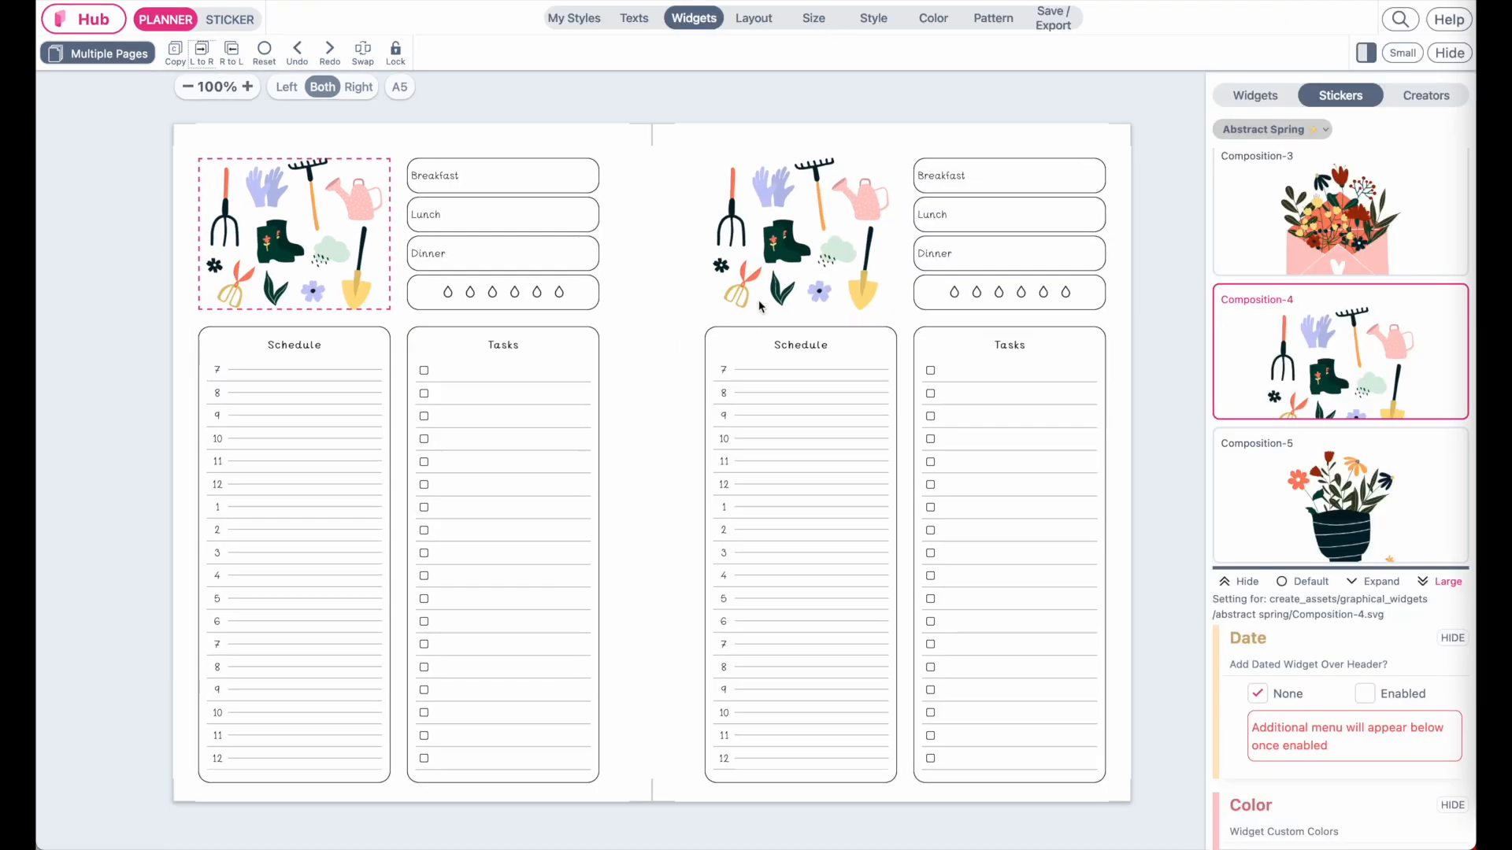
left_click(791, 276)
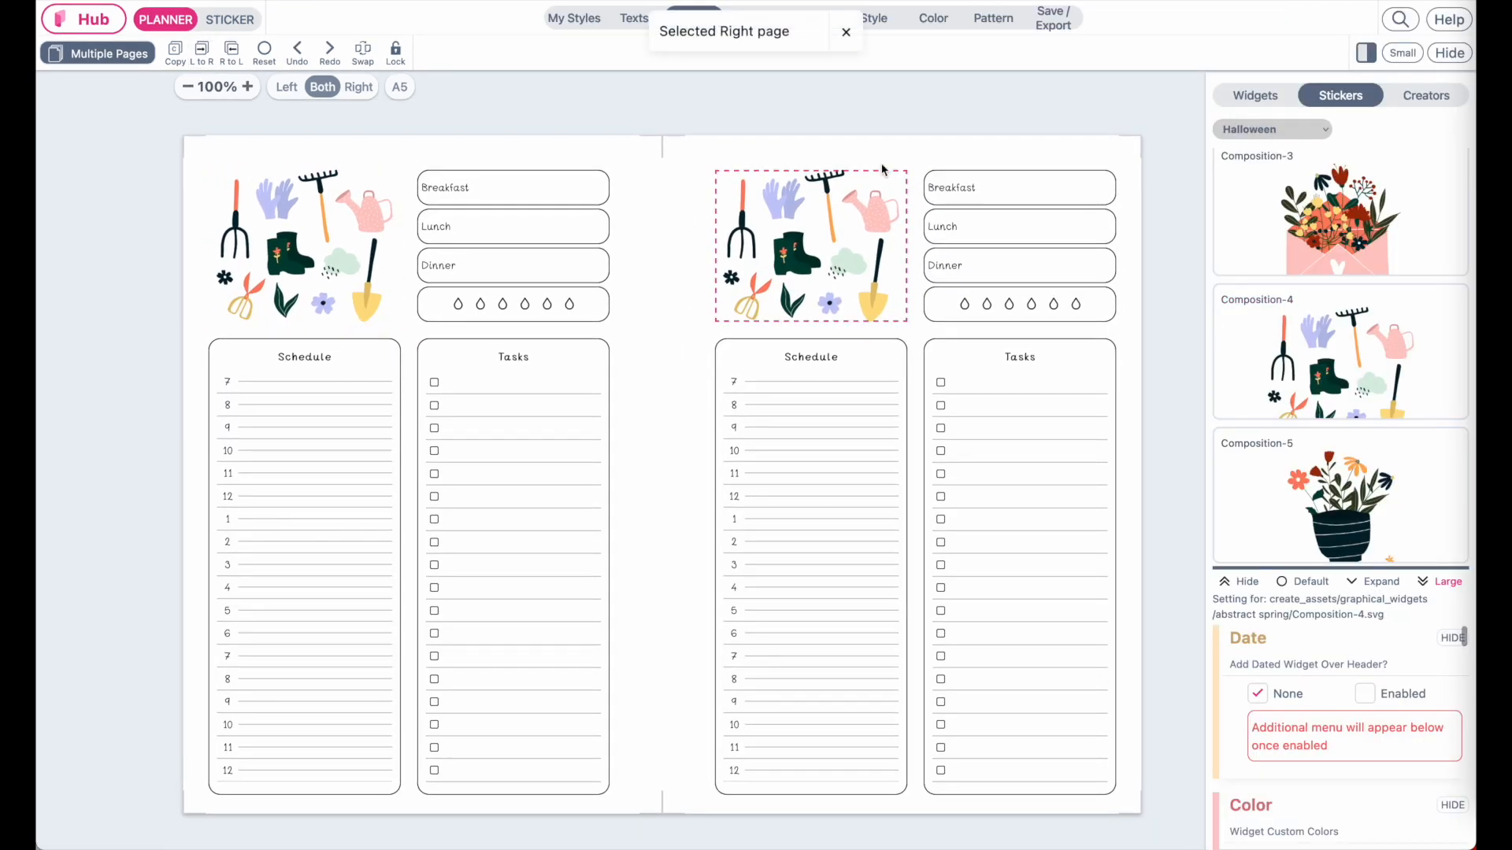
scroll(1390, 443, "up", 2)
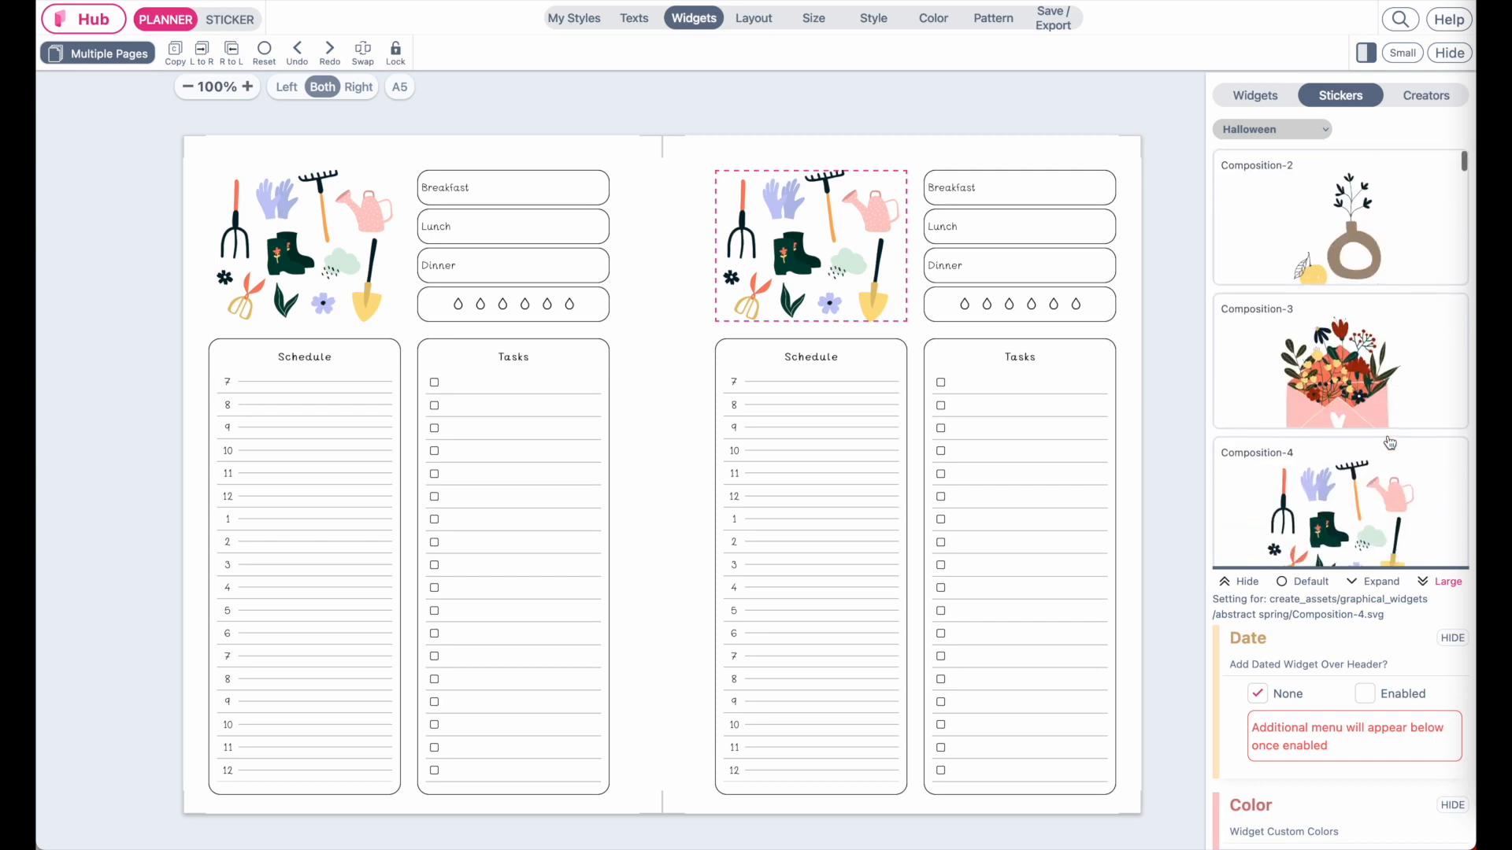
left_click(1348, 365)
left_click(972, 124)
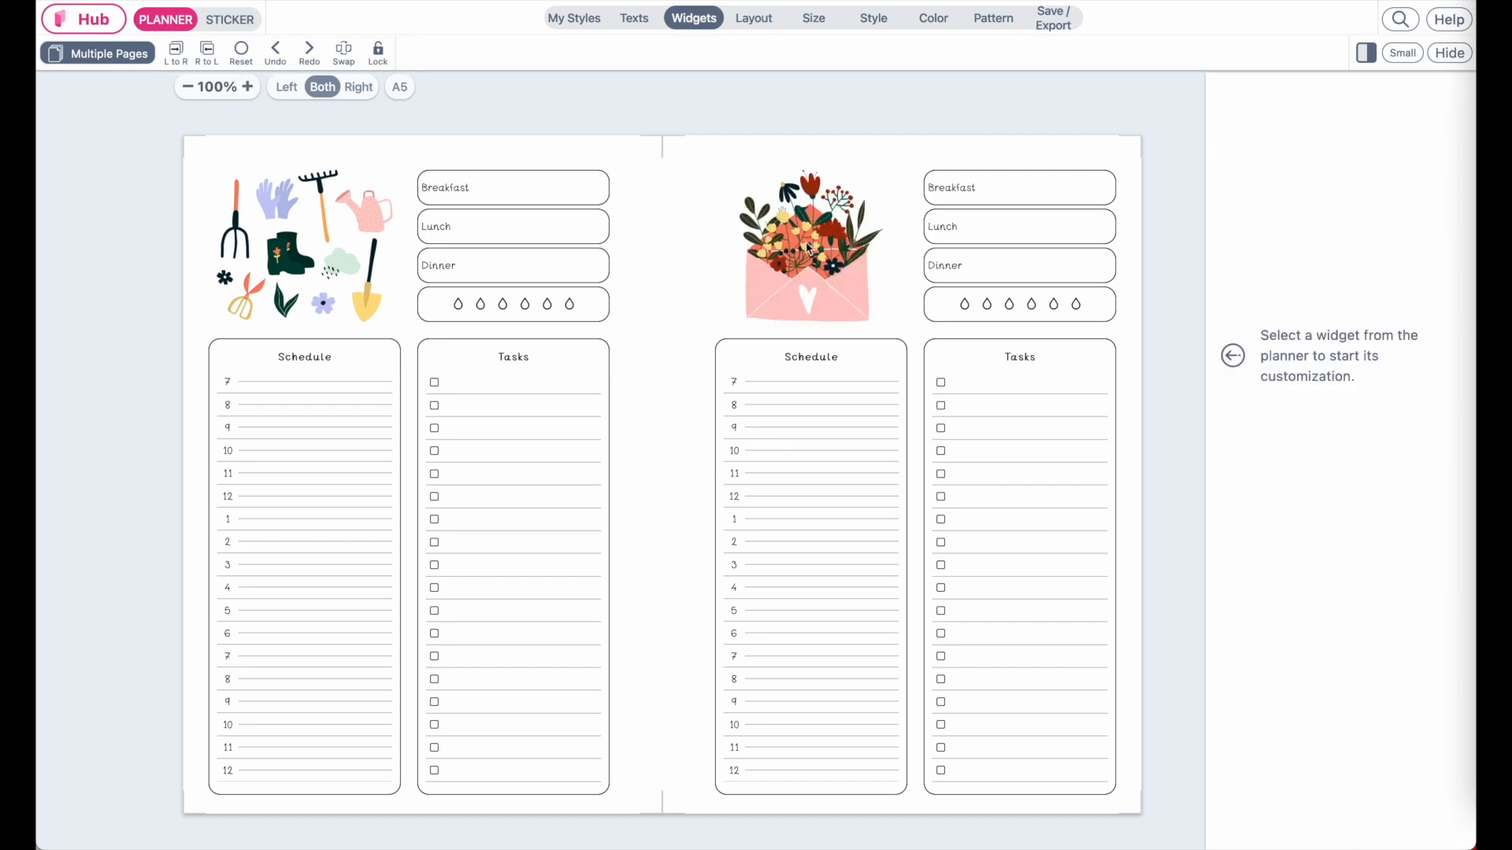
Add an H1 title to both pages of the spread.
left_click(634, 22)
left_click(467, 61)
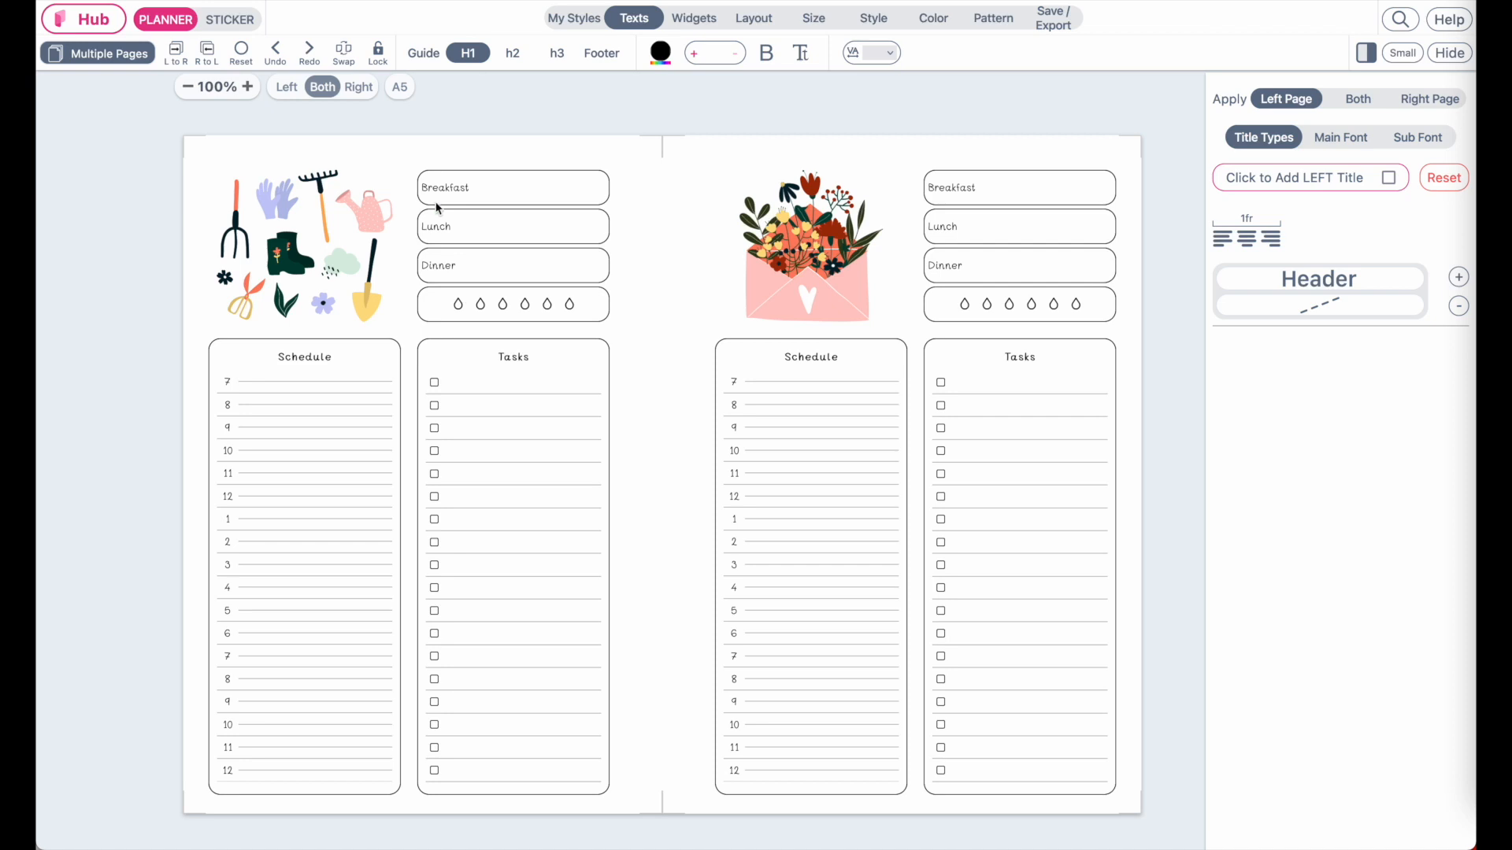
left_click(1363, 103)
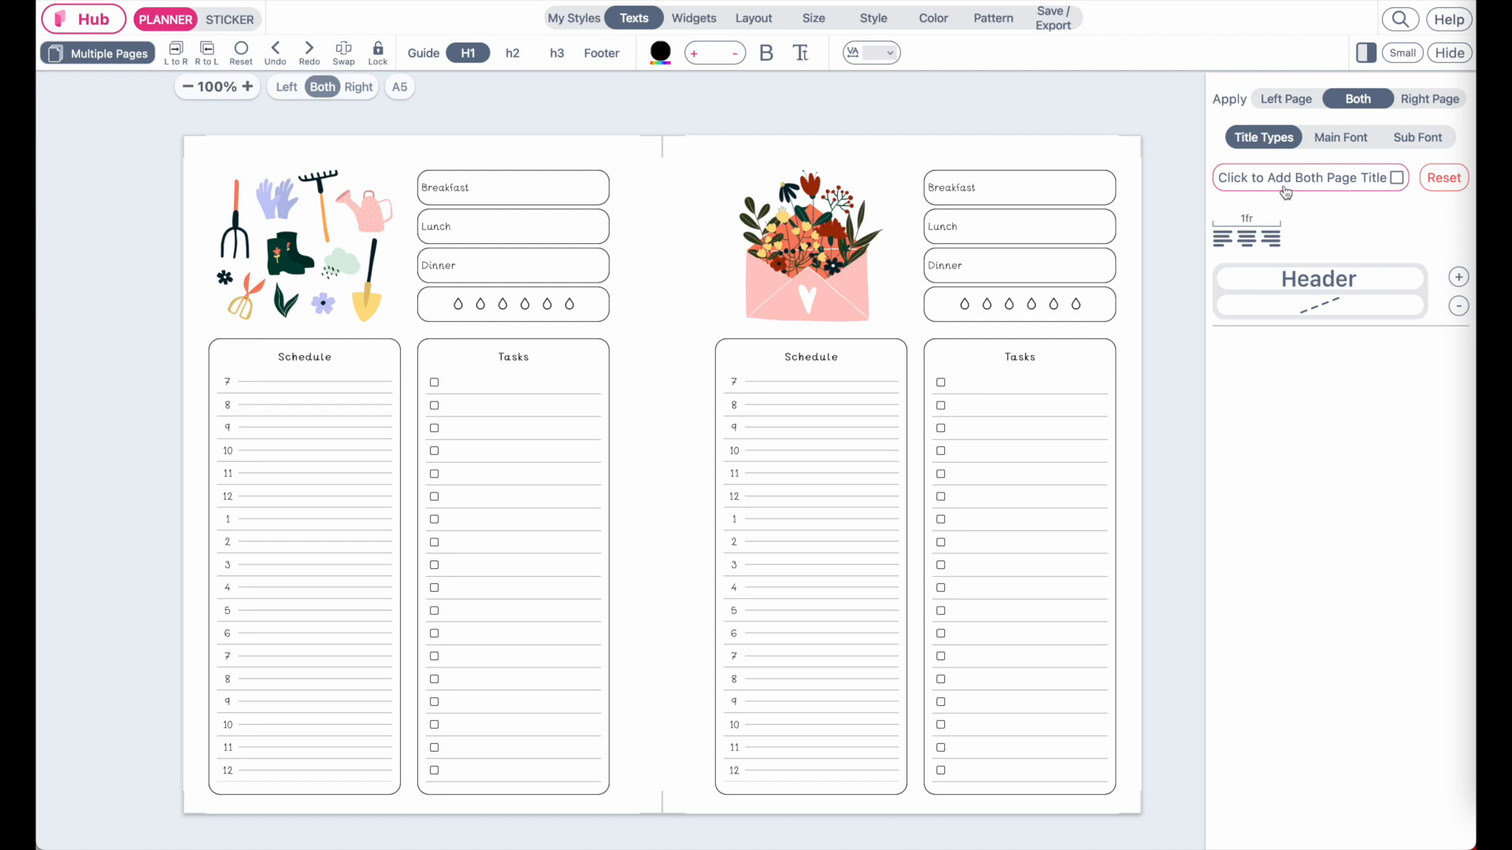
left_click(1397, 179)
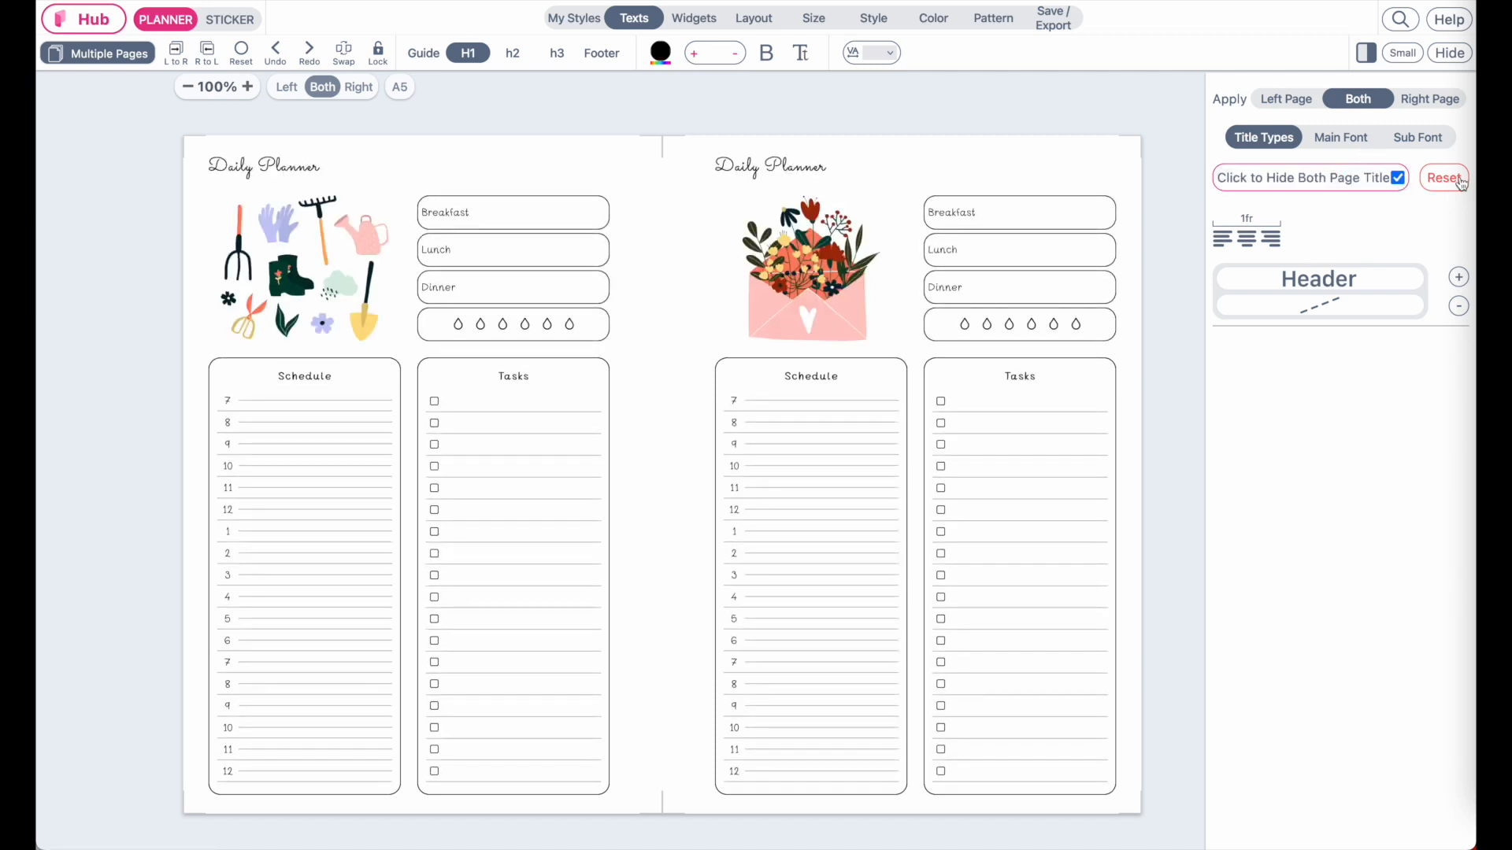
Change the main font of both page titles to WatermelonSugar.
left_click(1342, 138)
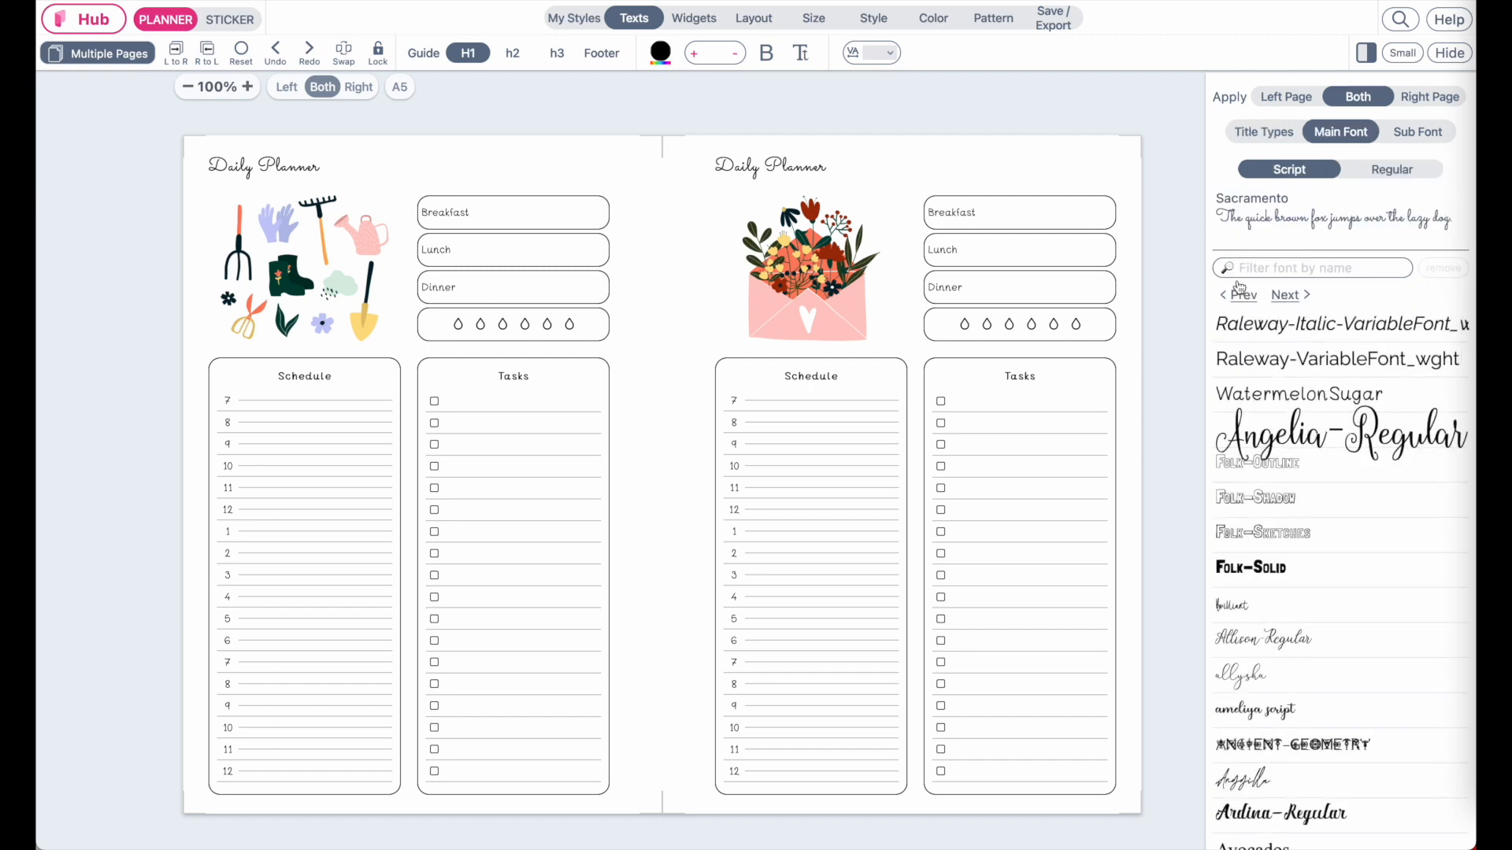
left_click(1255, 408)
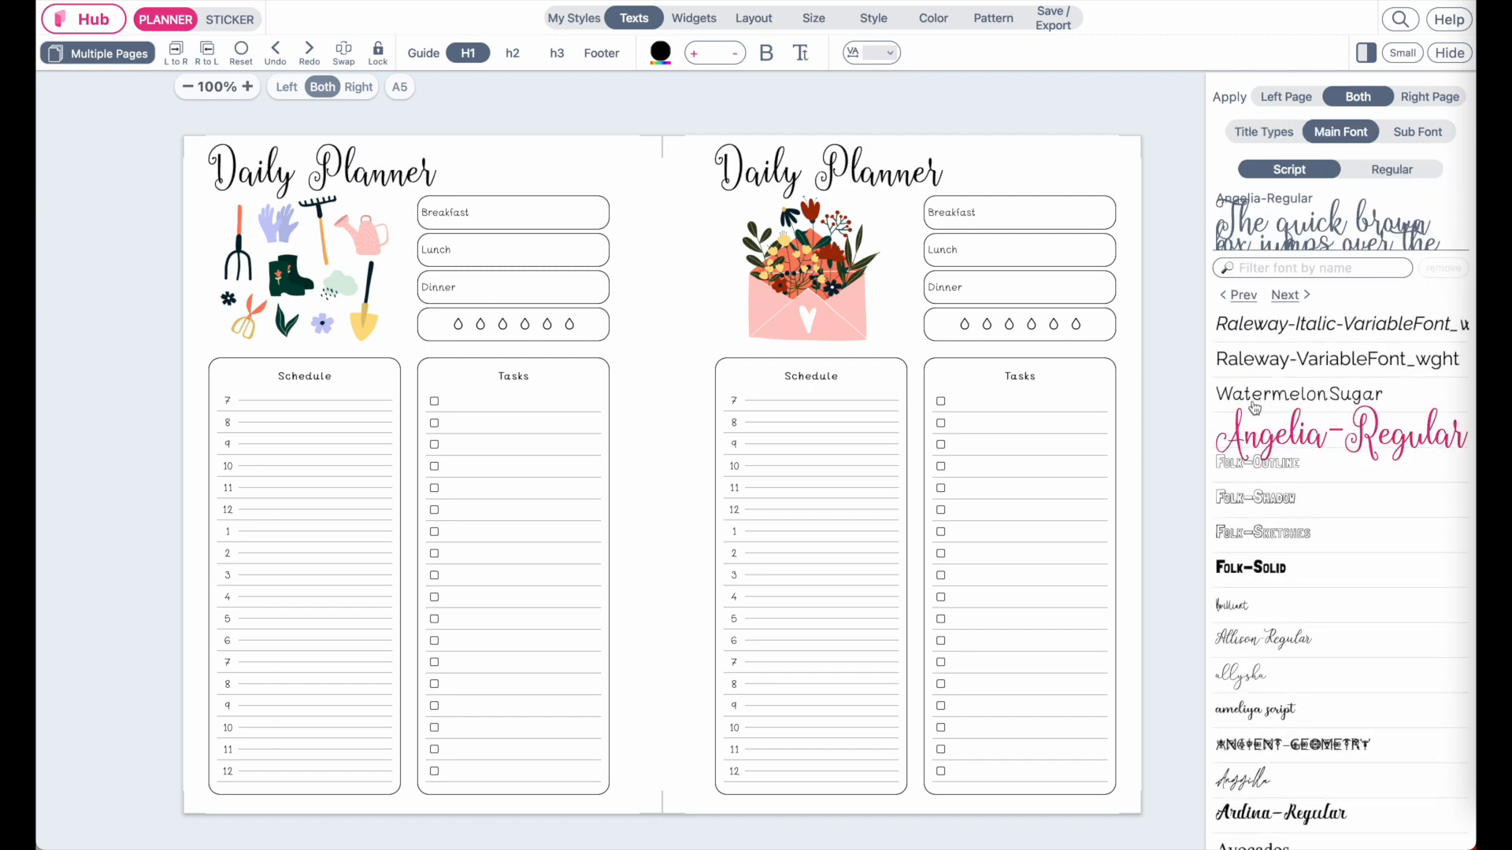
left_click(1280, 396)
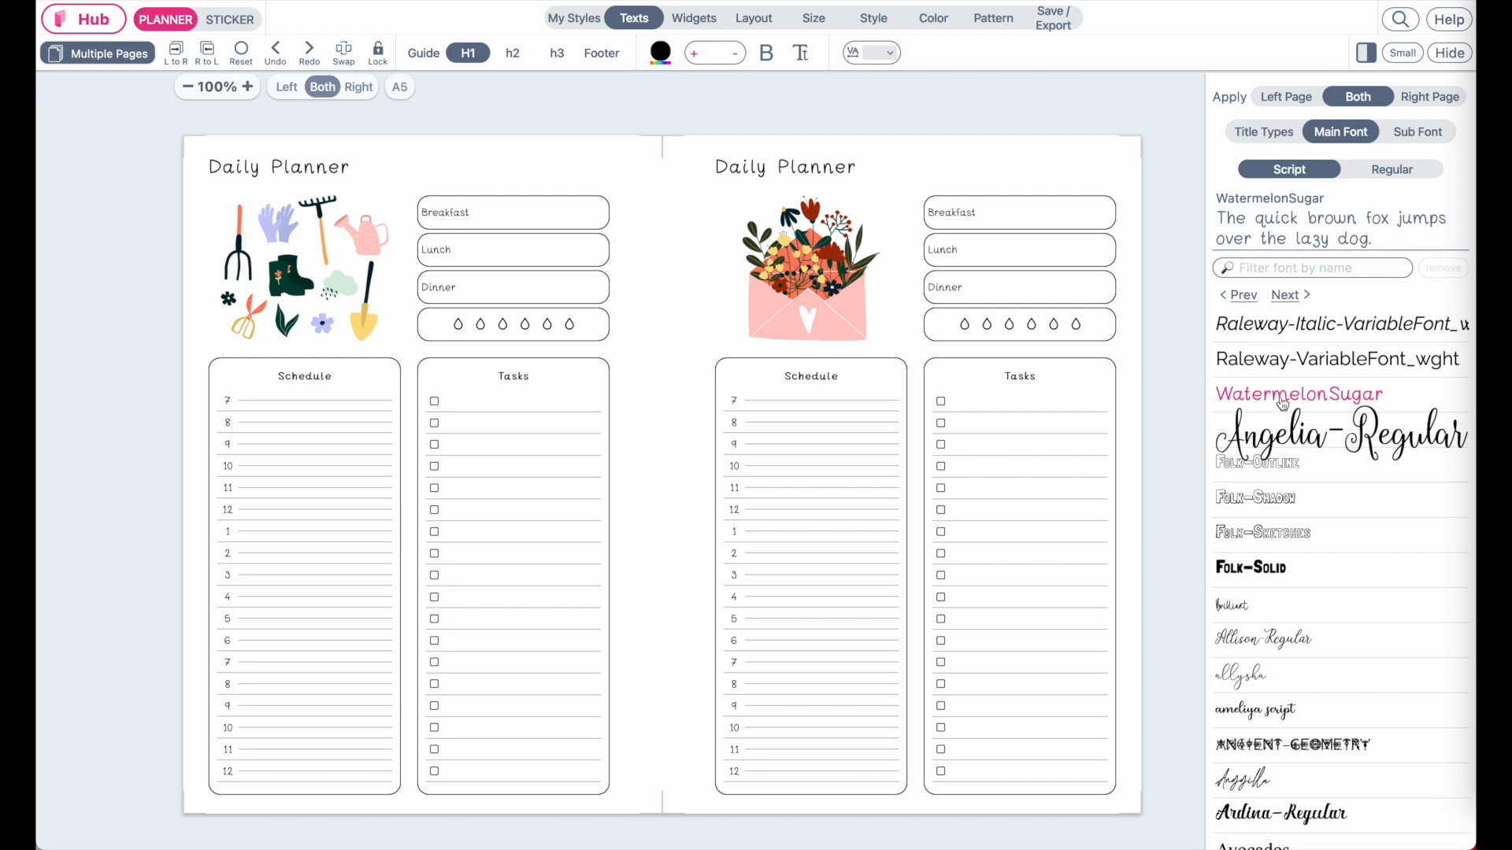
Switch the title type on both pages to the header followed by a writing line.
left_click(1275, 137)
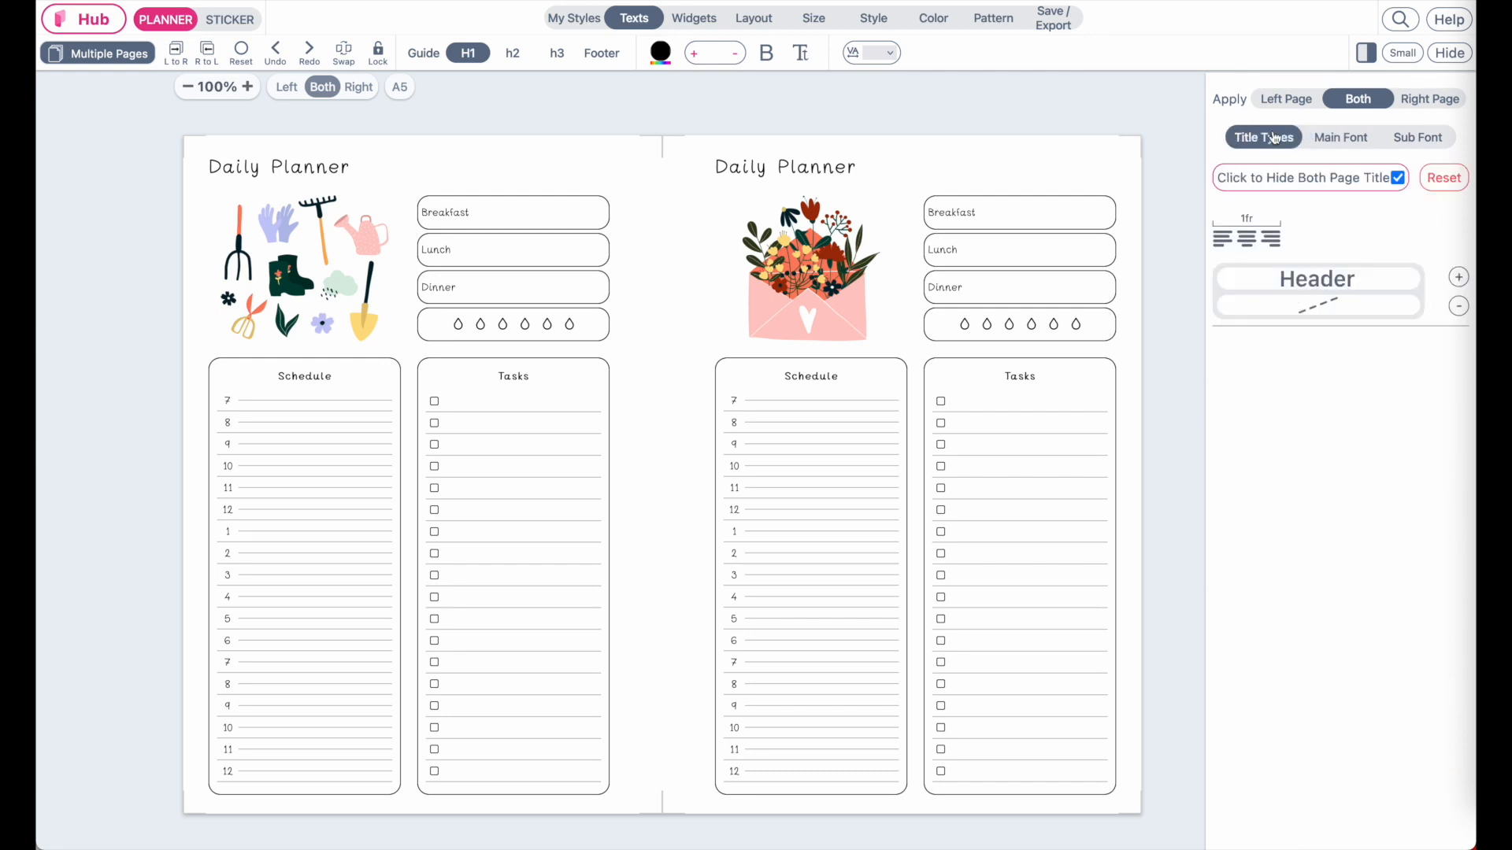
left_click(1319, 289)
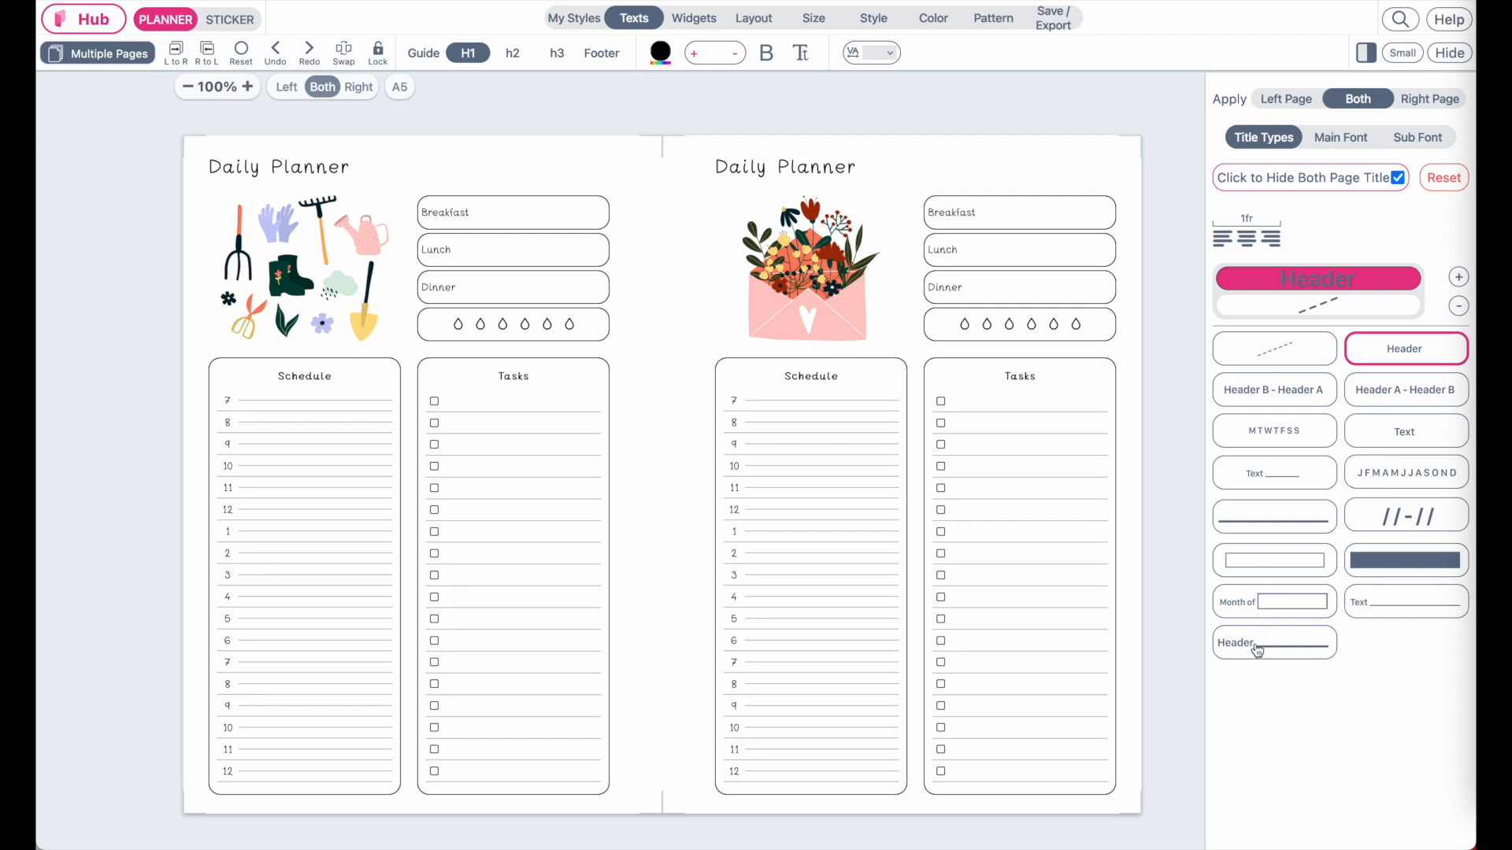
left_click(1289, 647)
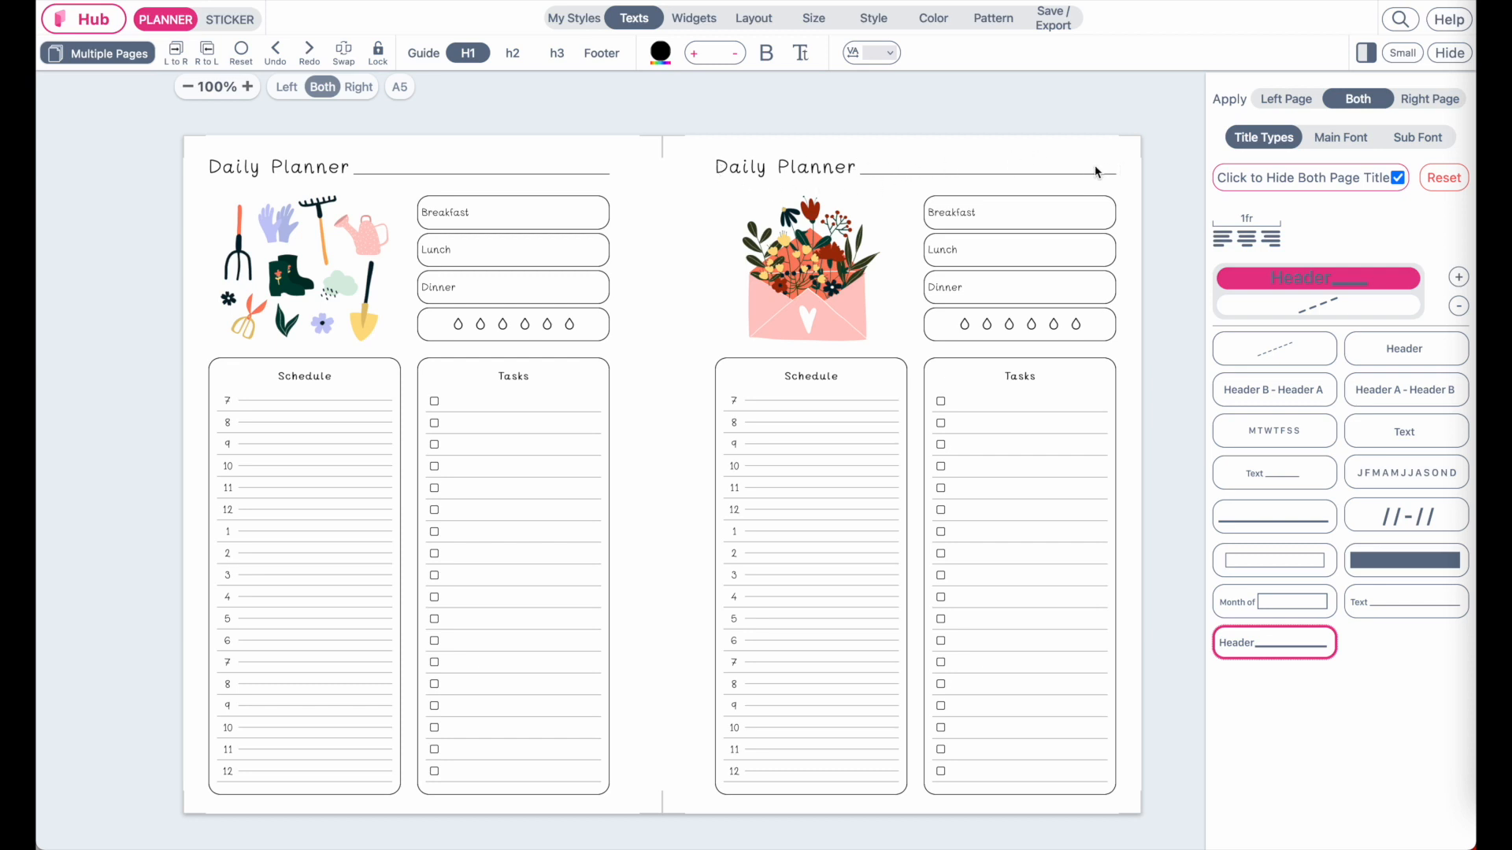
Add a second title column on both pages and set its upper element to the blank type to shorten the title line.
left_click(1459, 279)
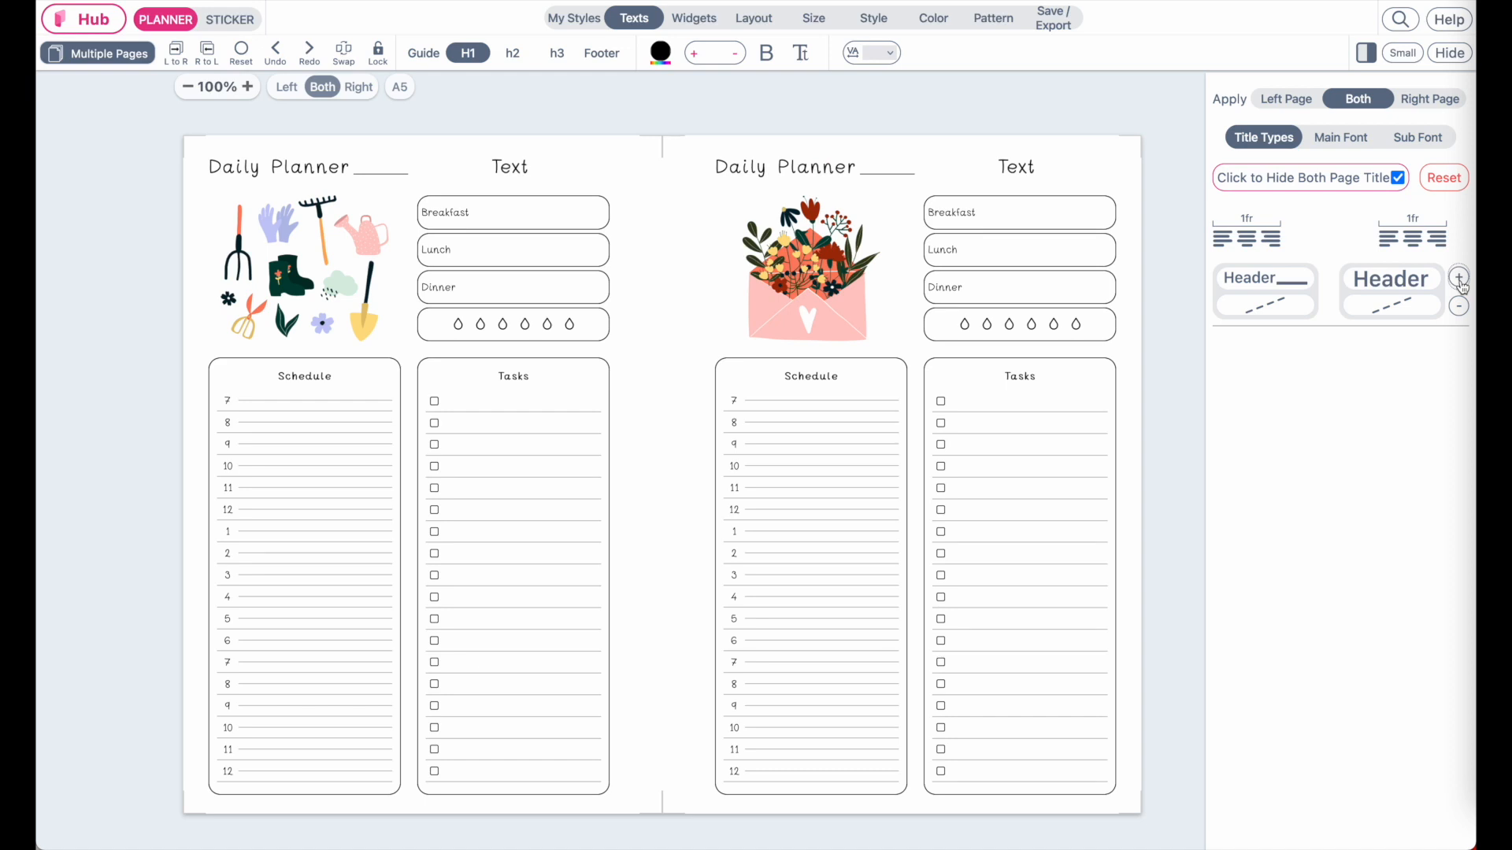
left_click(1389, 285)
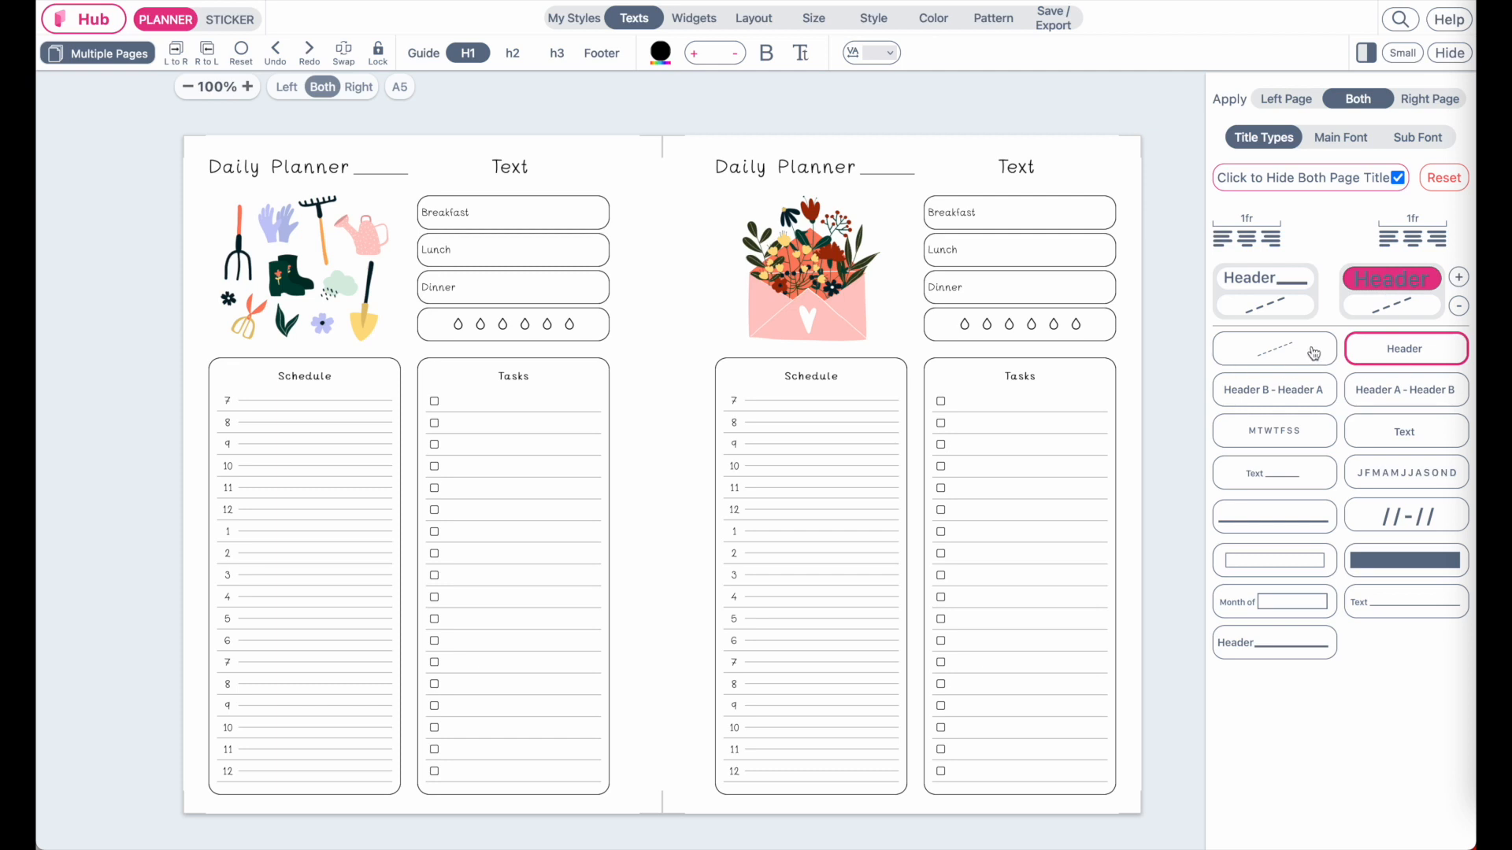
left_click(1288, 352)
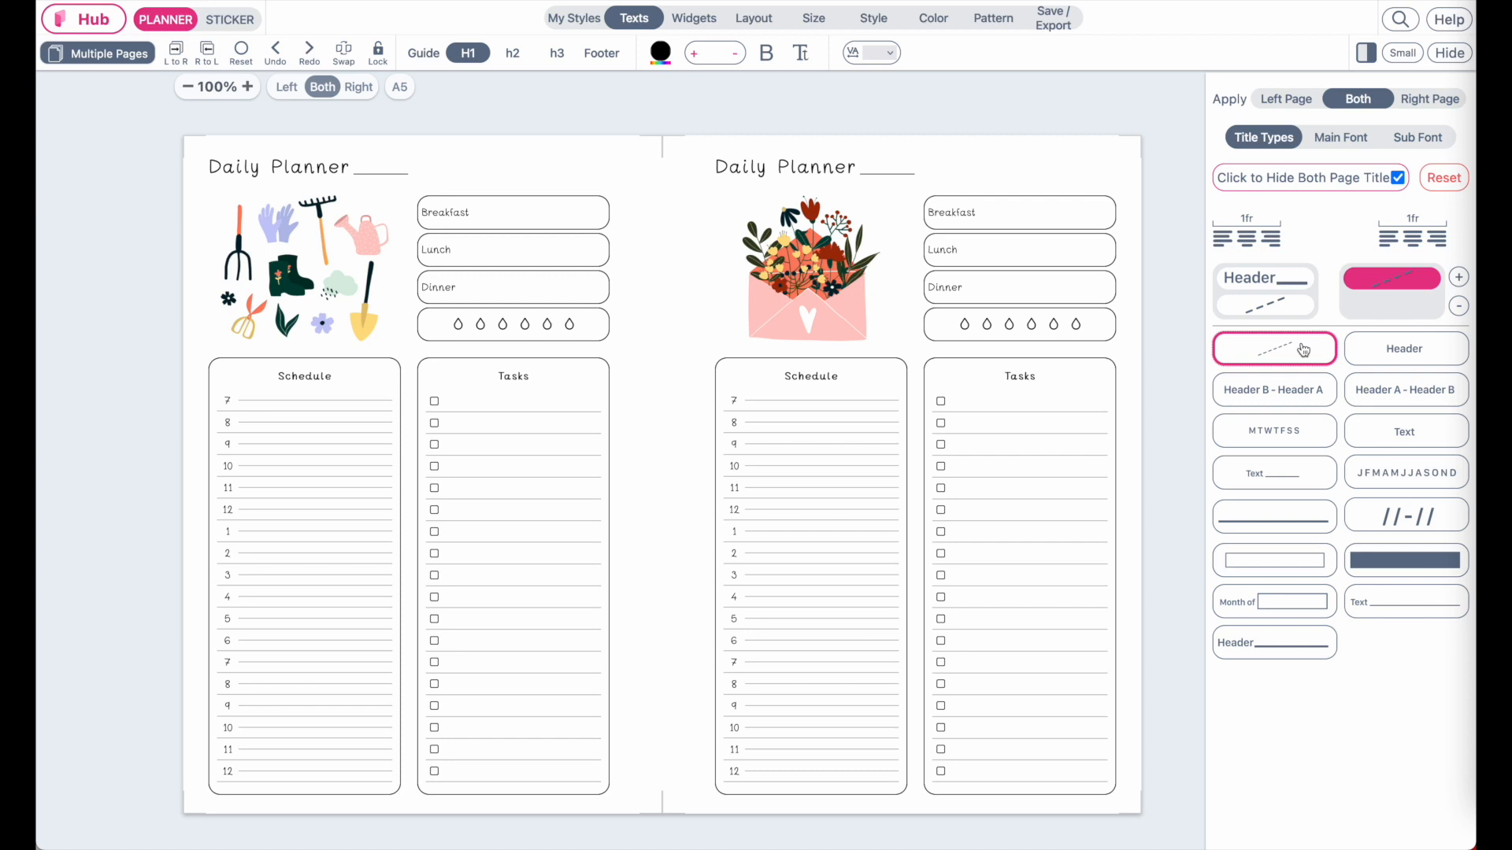
Duplicate the daily planner spread until there are four copies, keeping all pages.
left_click(99, 53)
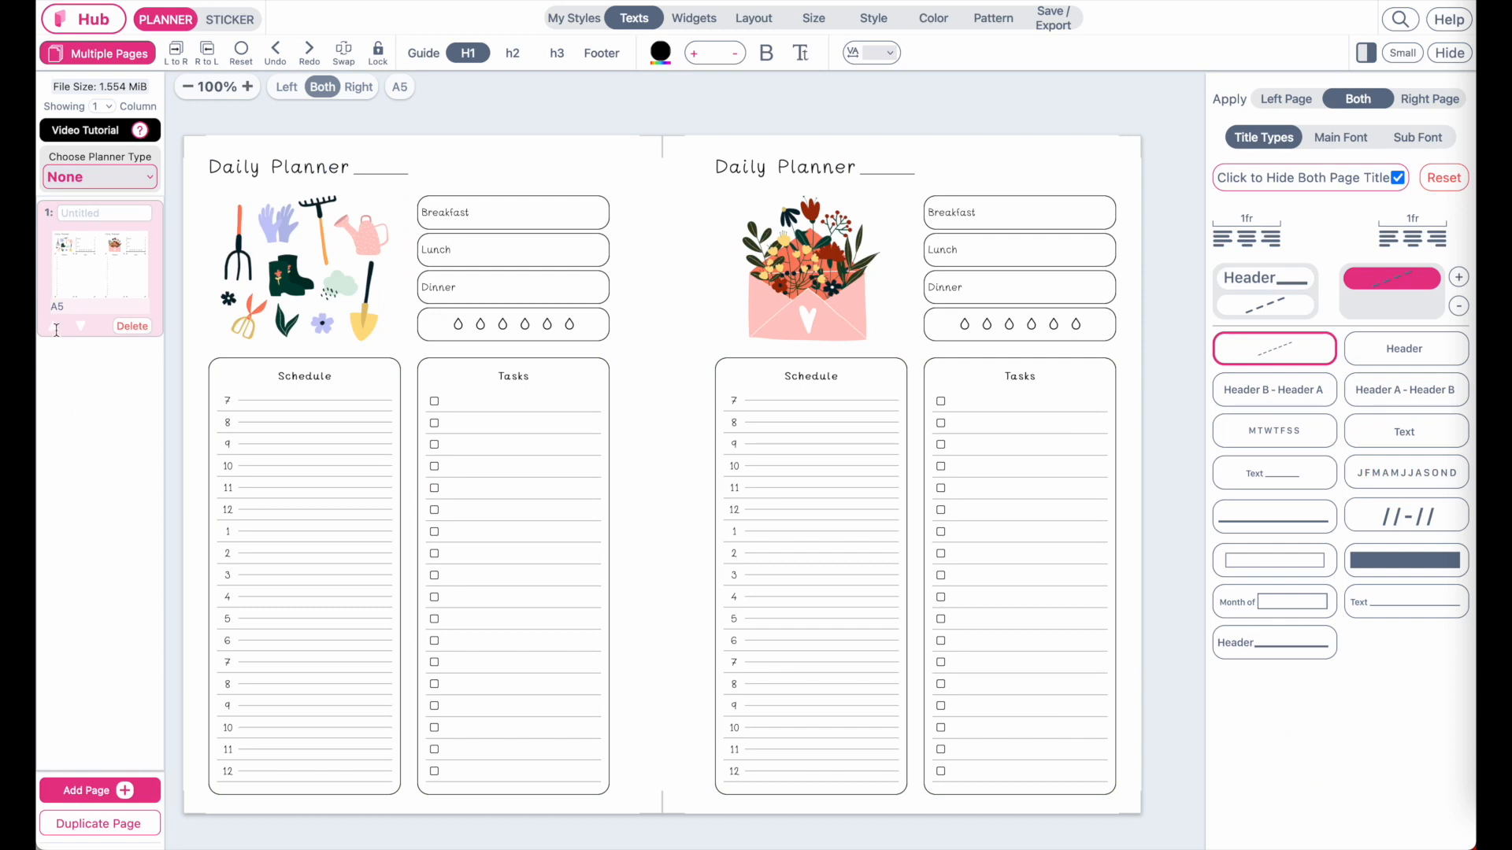
left_click(100, 835)
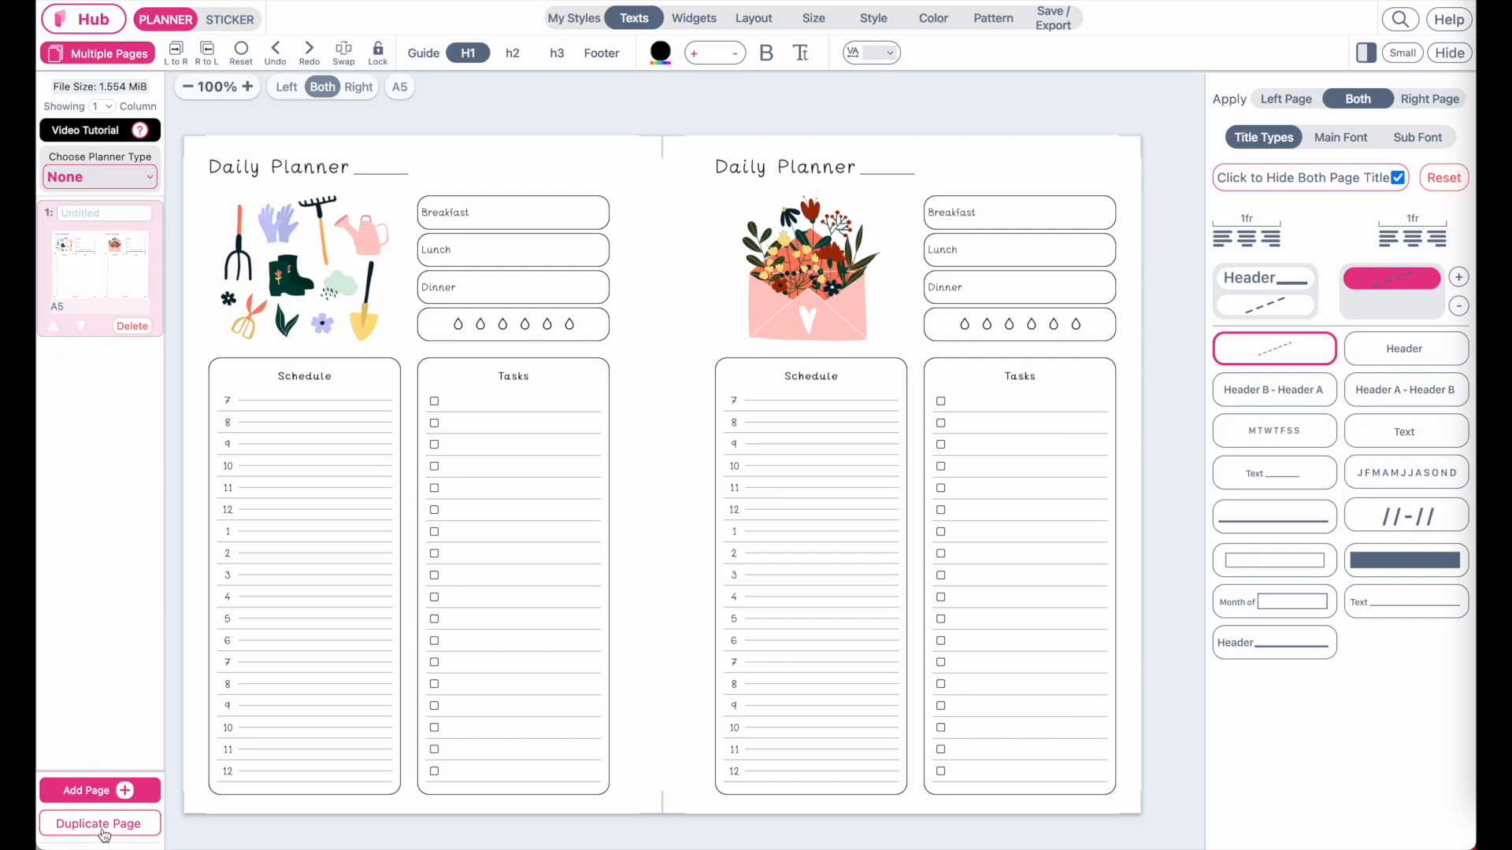
left_click(100, 835)
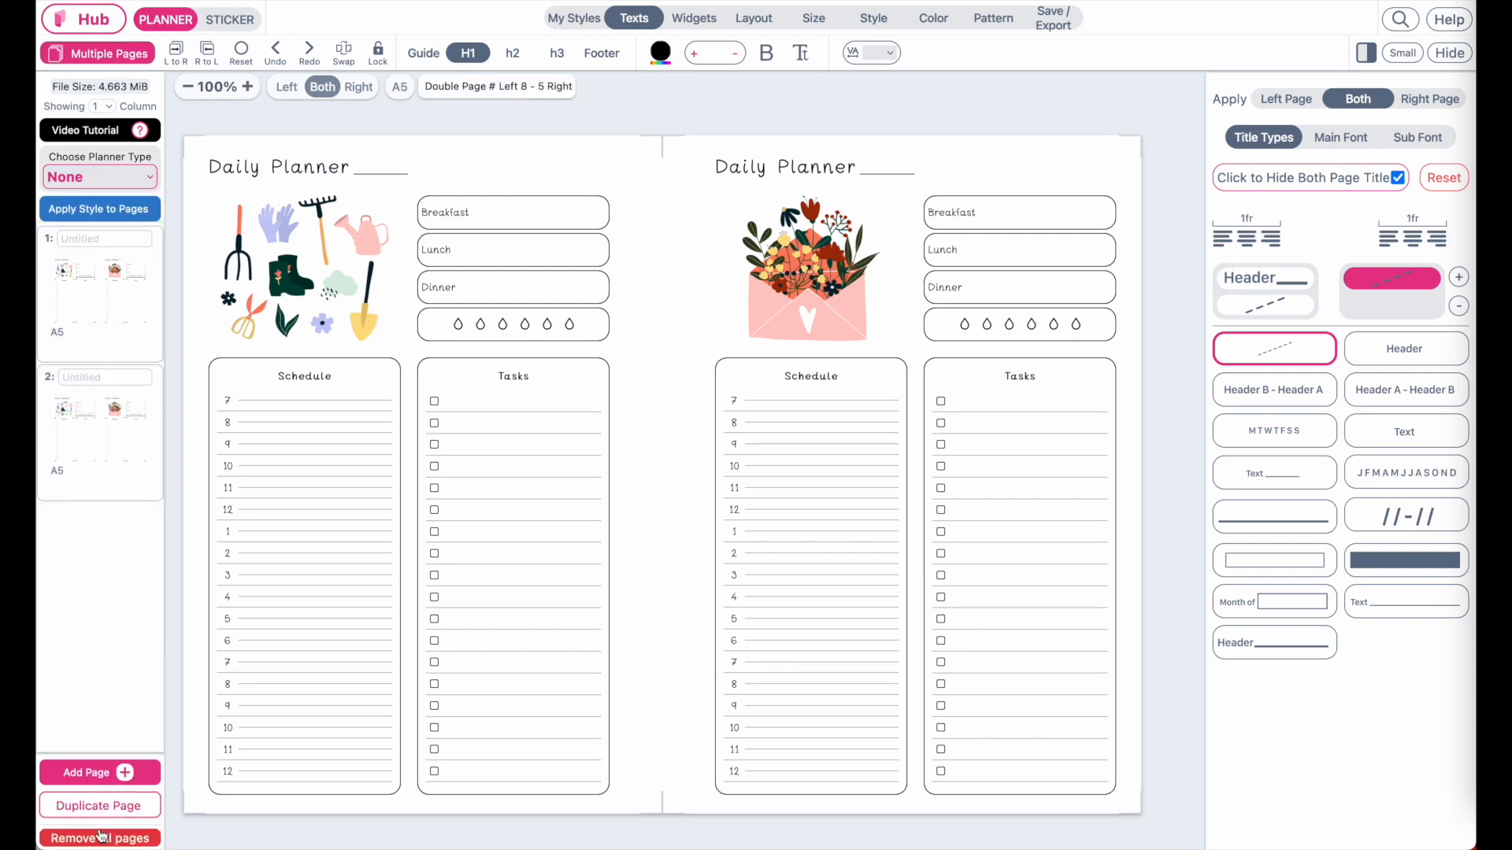
left_click(101, 833)
left_click(99, 787)
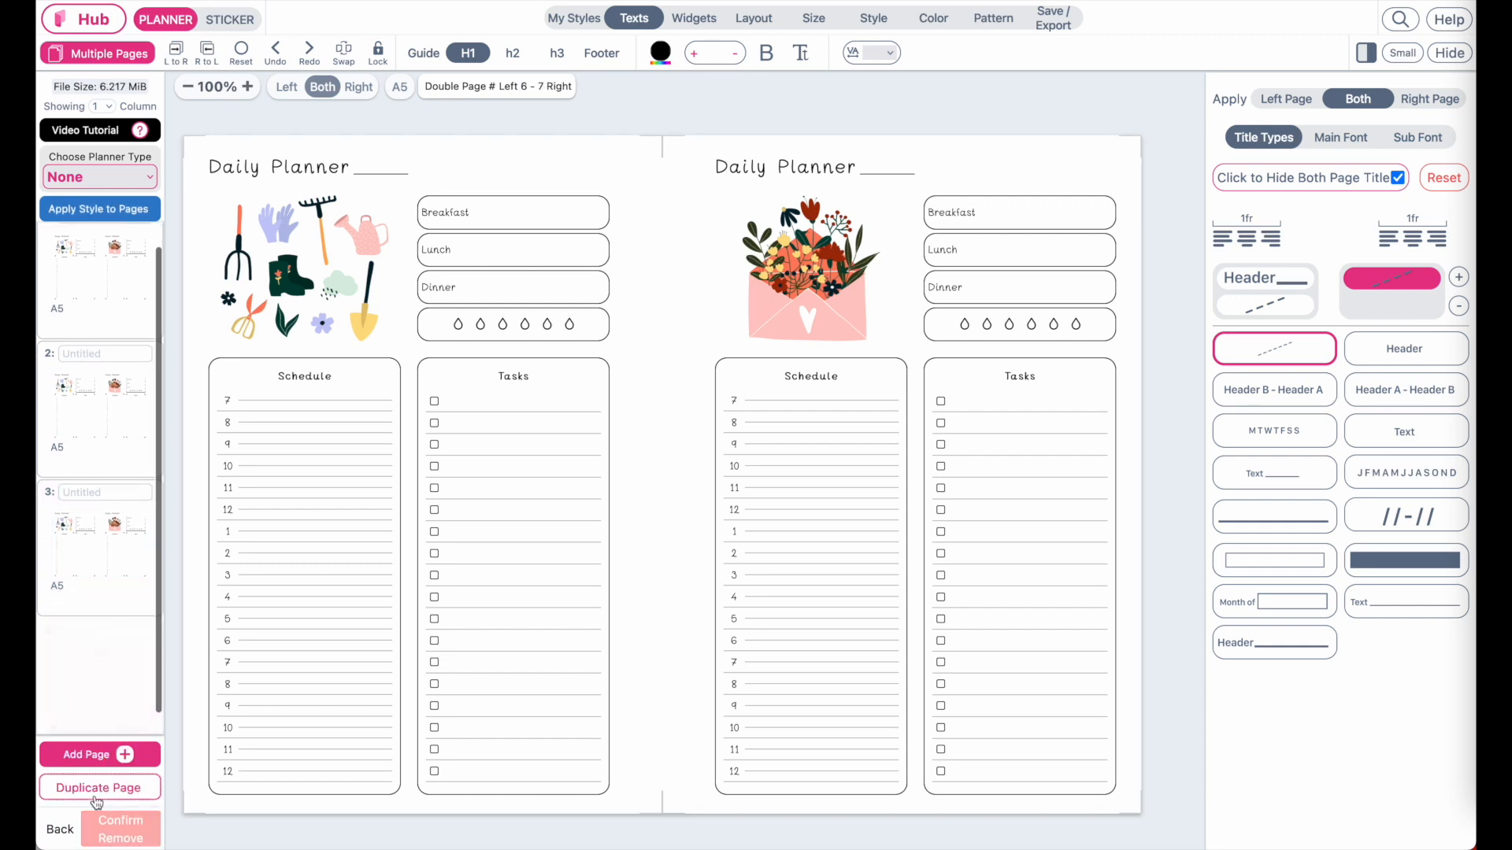
scroll(94, 602, "up", 1)
scroll(95, 607, "down", 1)
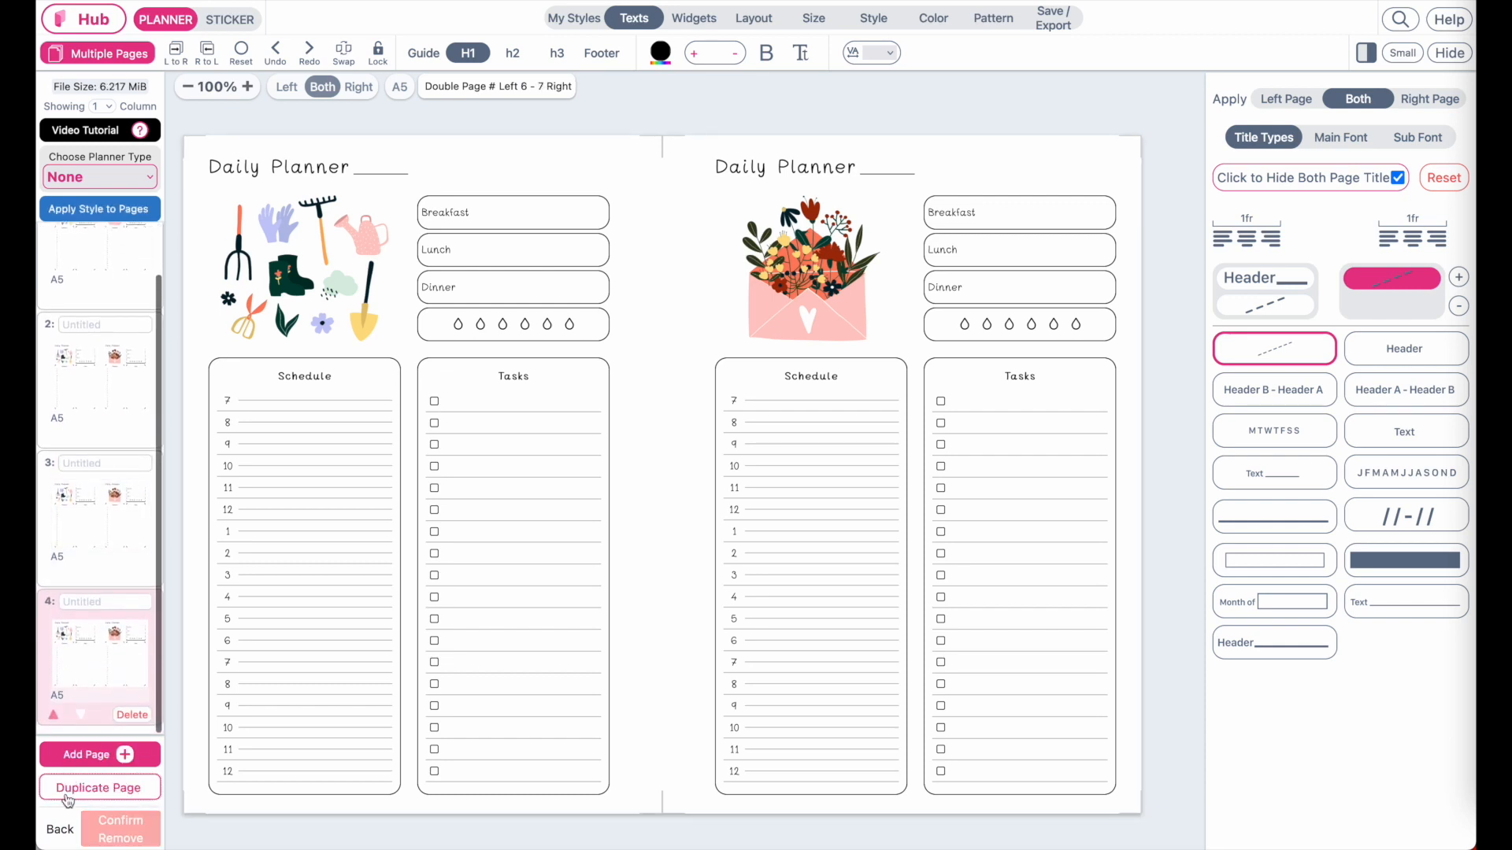
left_click(61, 829)
scroll(98, 414, "up", 1)
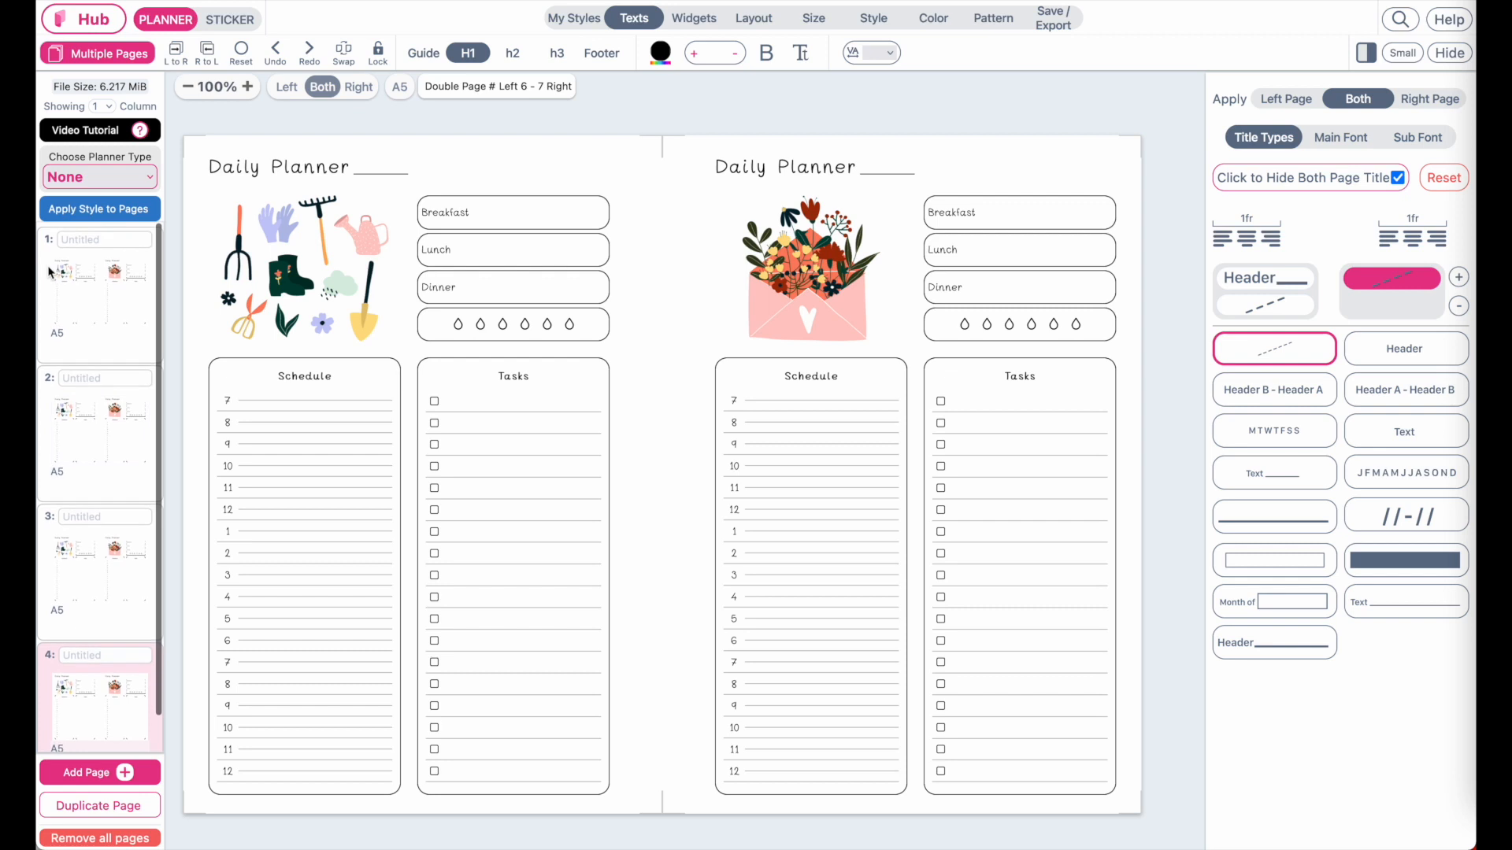
Change the right page title of the first spread to Monday.
left_click(98, 310)
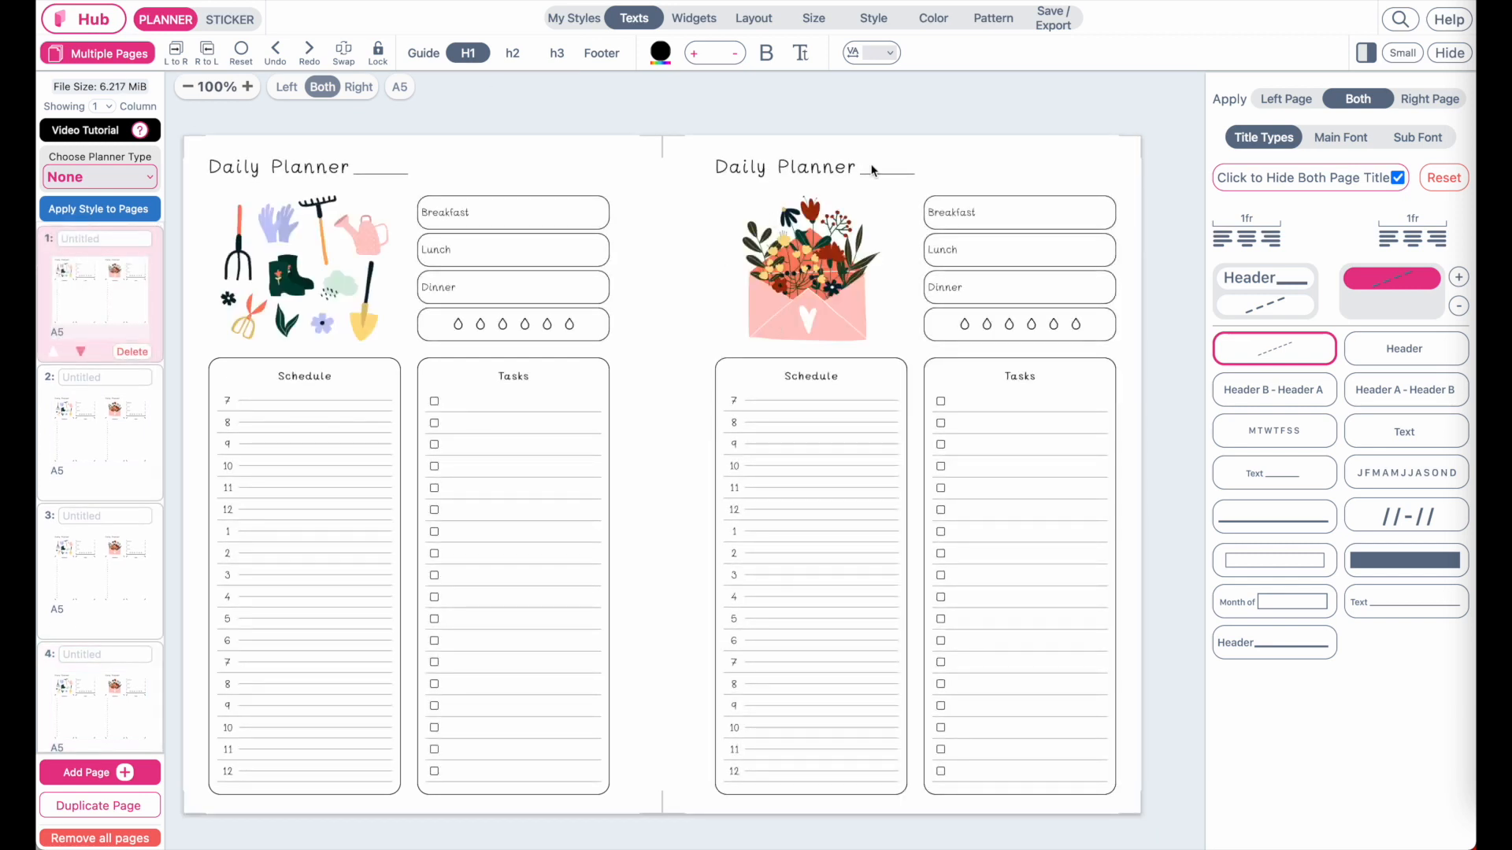
left_click_drag(852, 168, 661, 173)
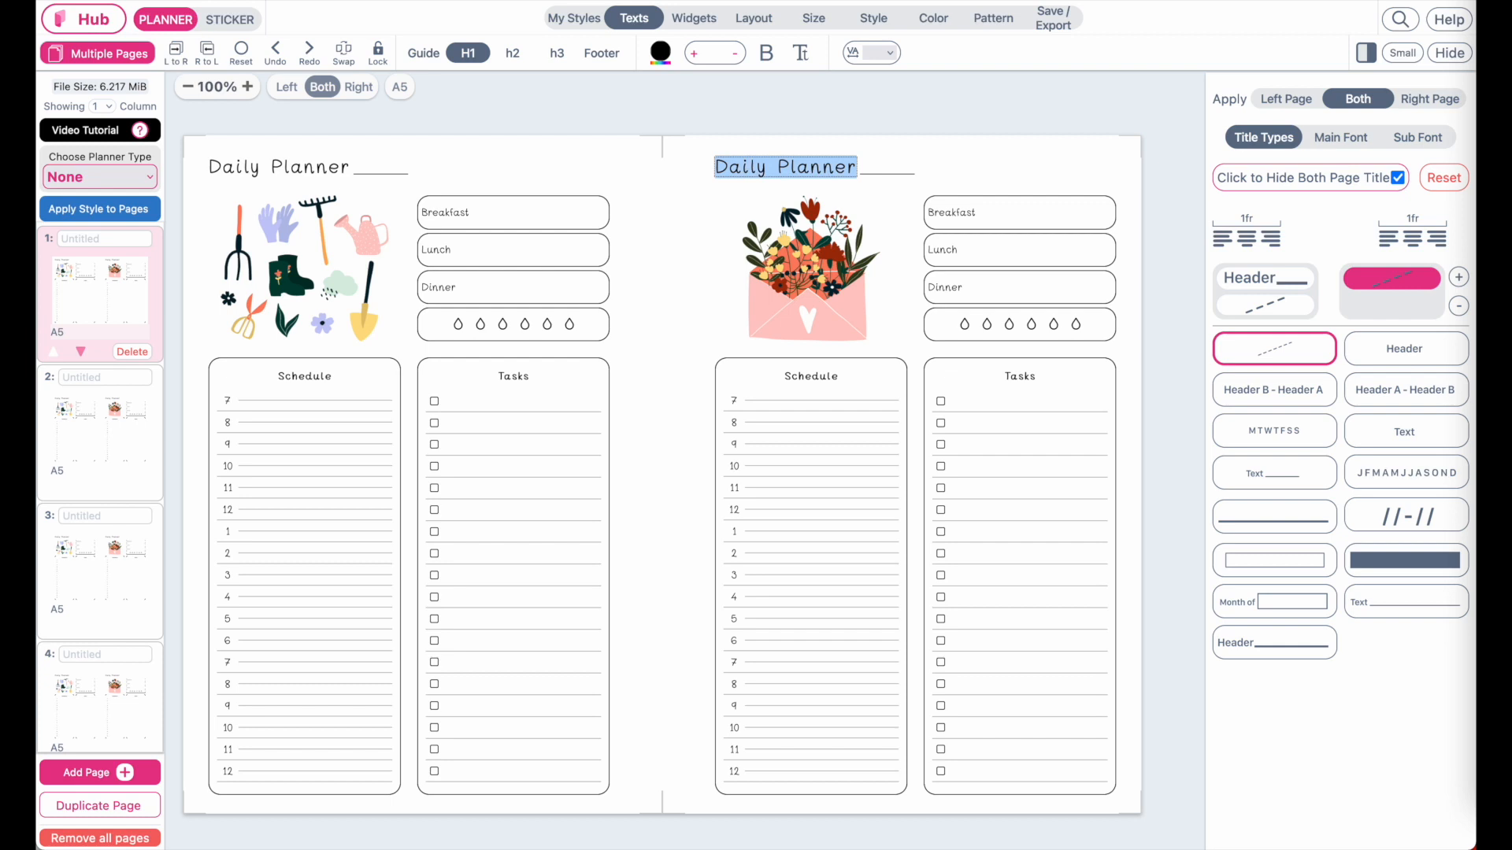
type("Monday")
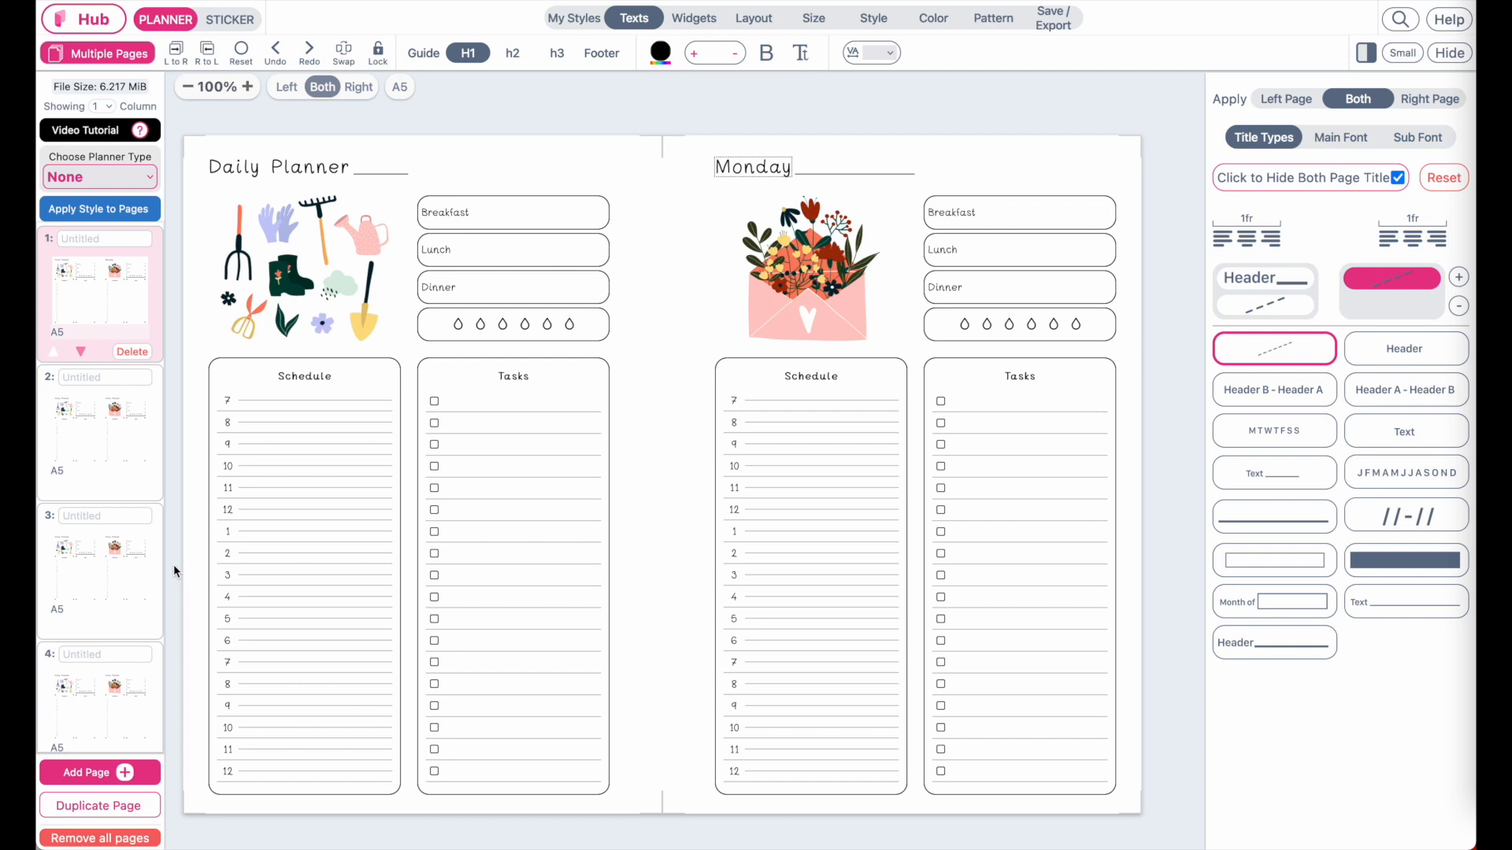
left_click(635, 437)
Apply the single-box layout to the left page of the first spread.
left_click(754, 18)
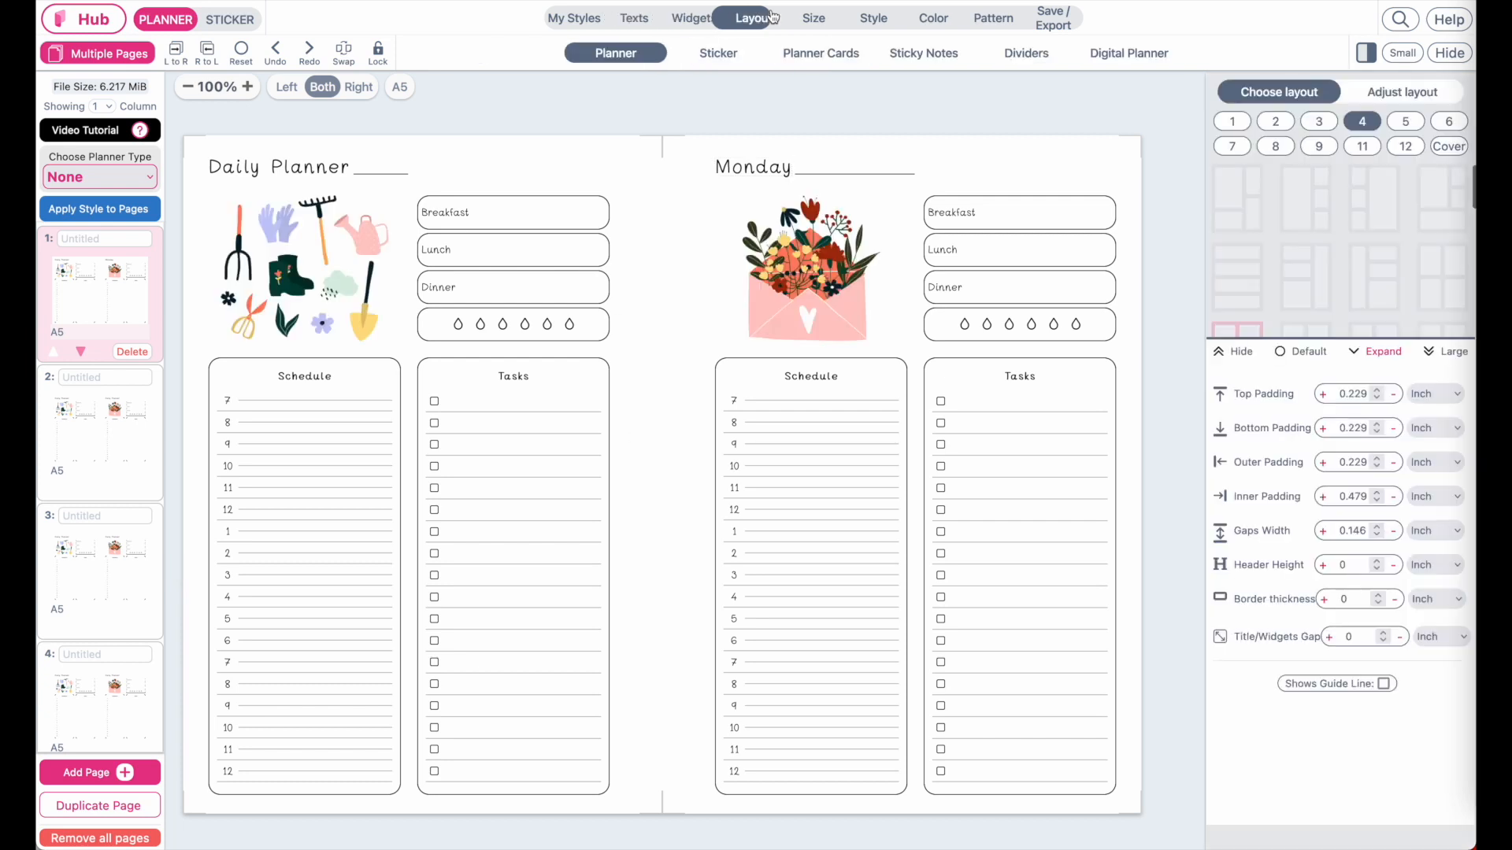
left_click(1233, 121)
left_click(1236, 215)
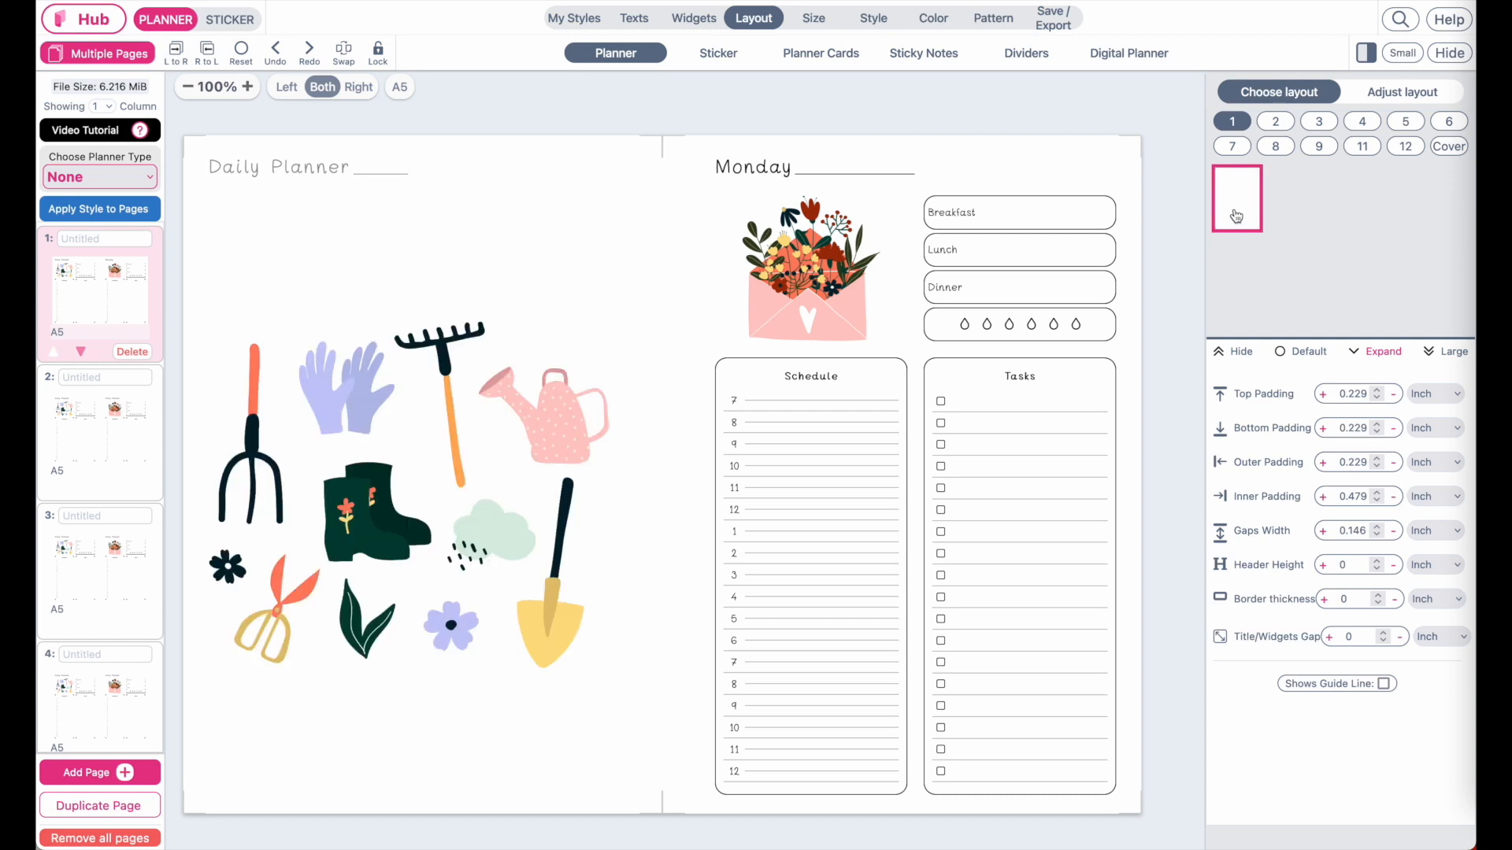
Replace the left page's sticker with the Grid note widget and remove the widget's header.
left_click(514, 477)
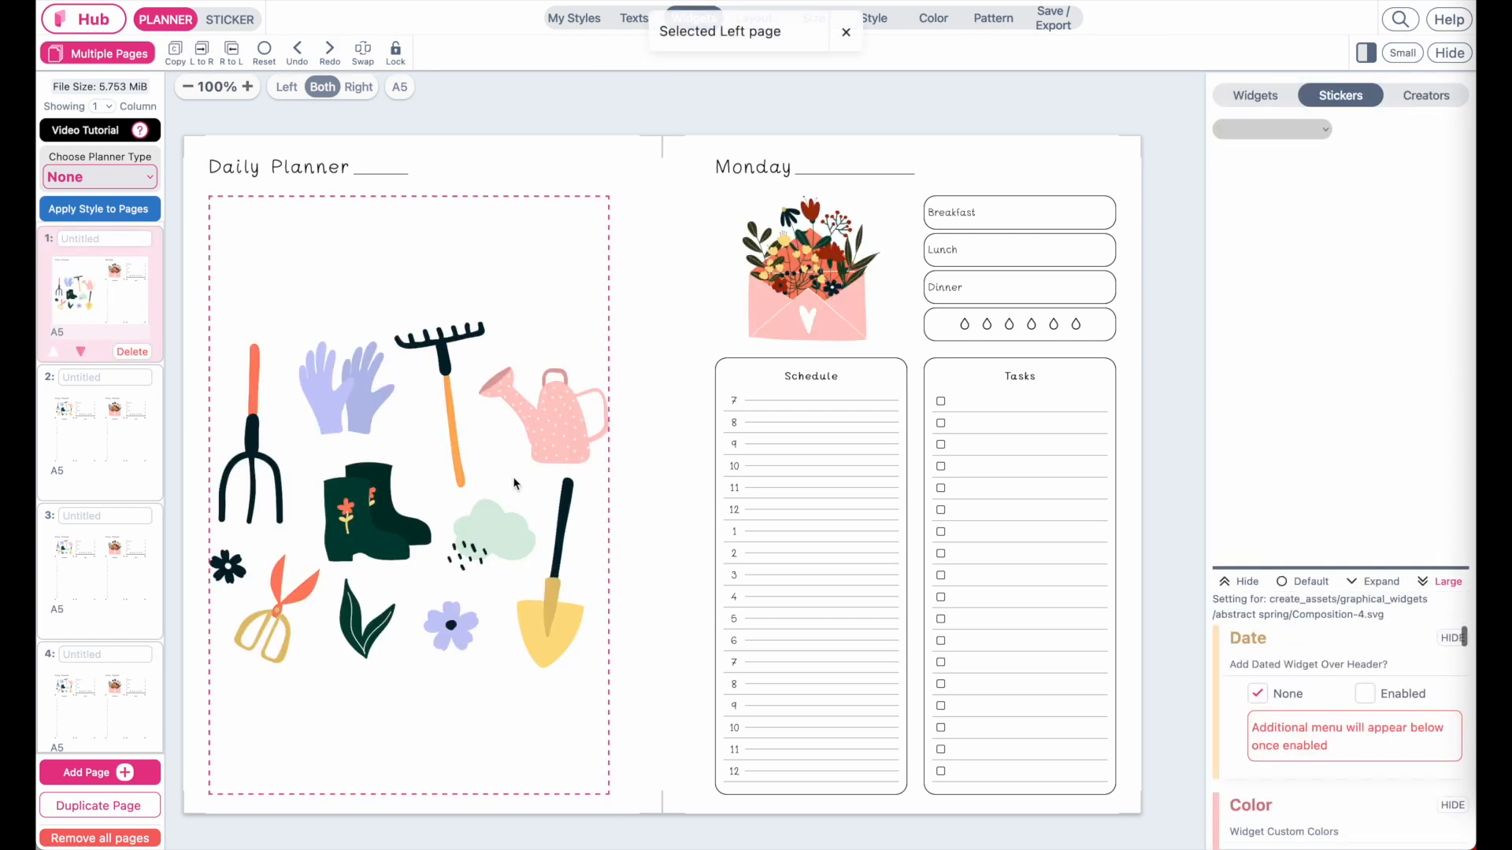
left_click(1233, 97)
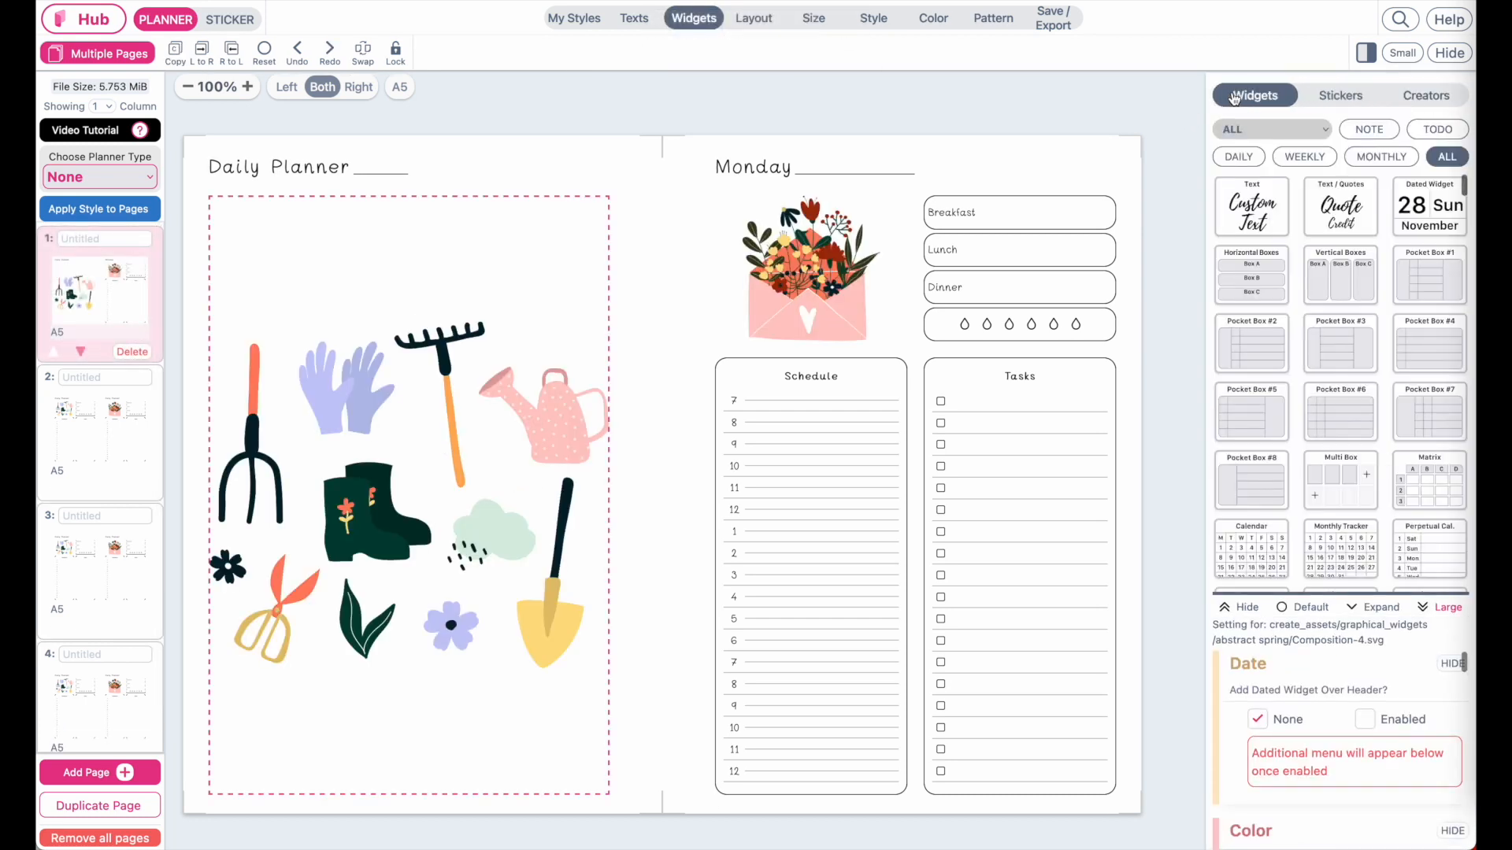
left_click(1370, 130)
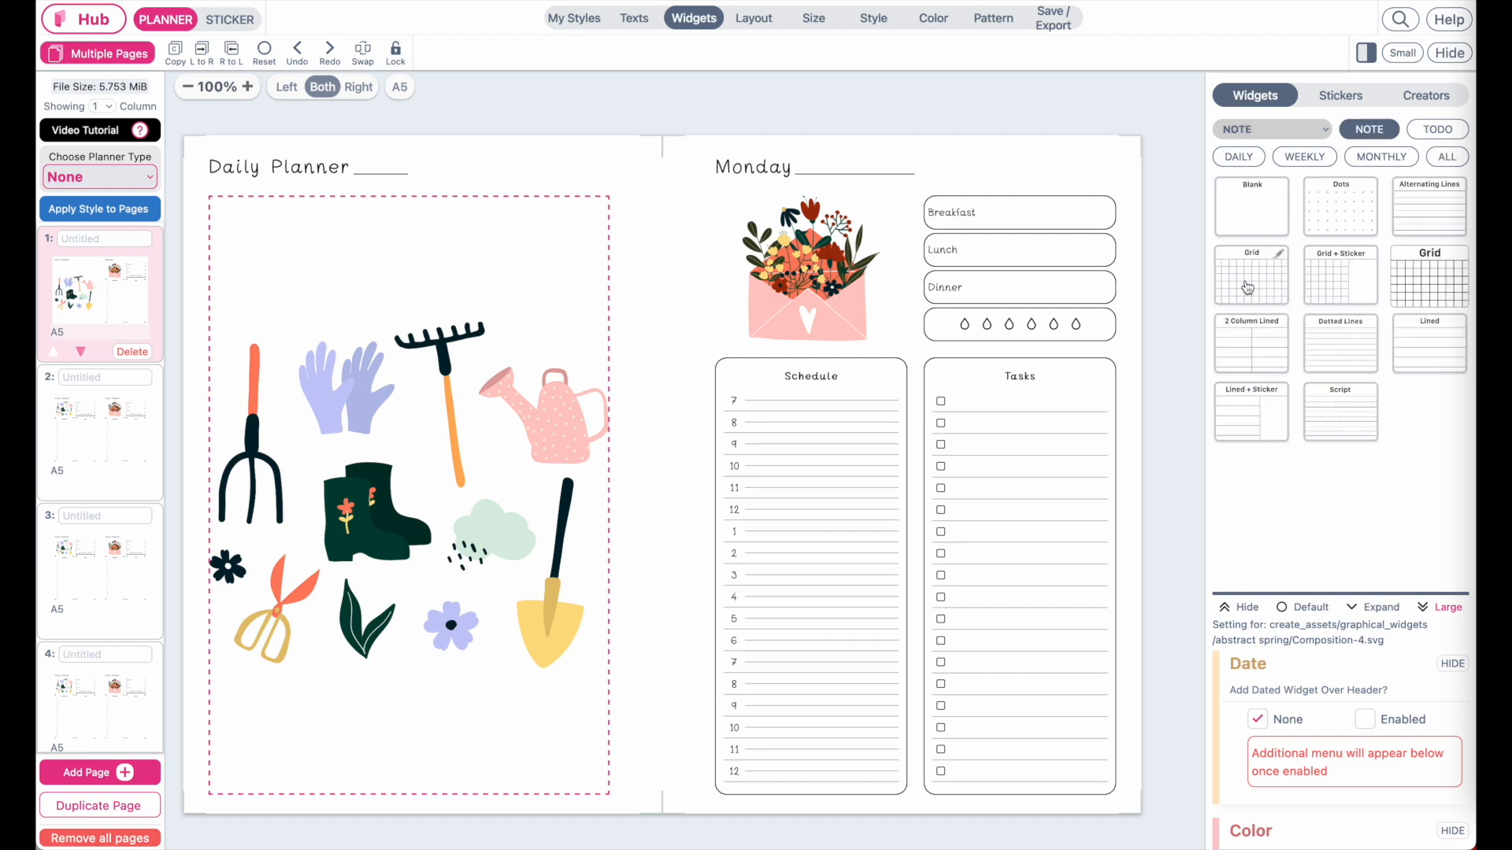
left_click(1245, 287)
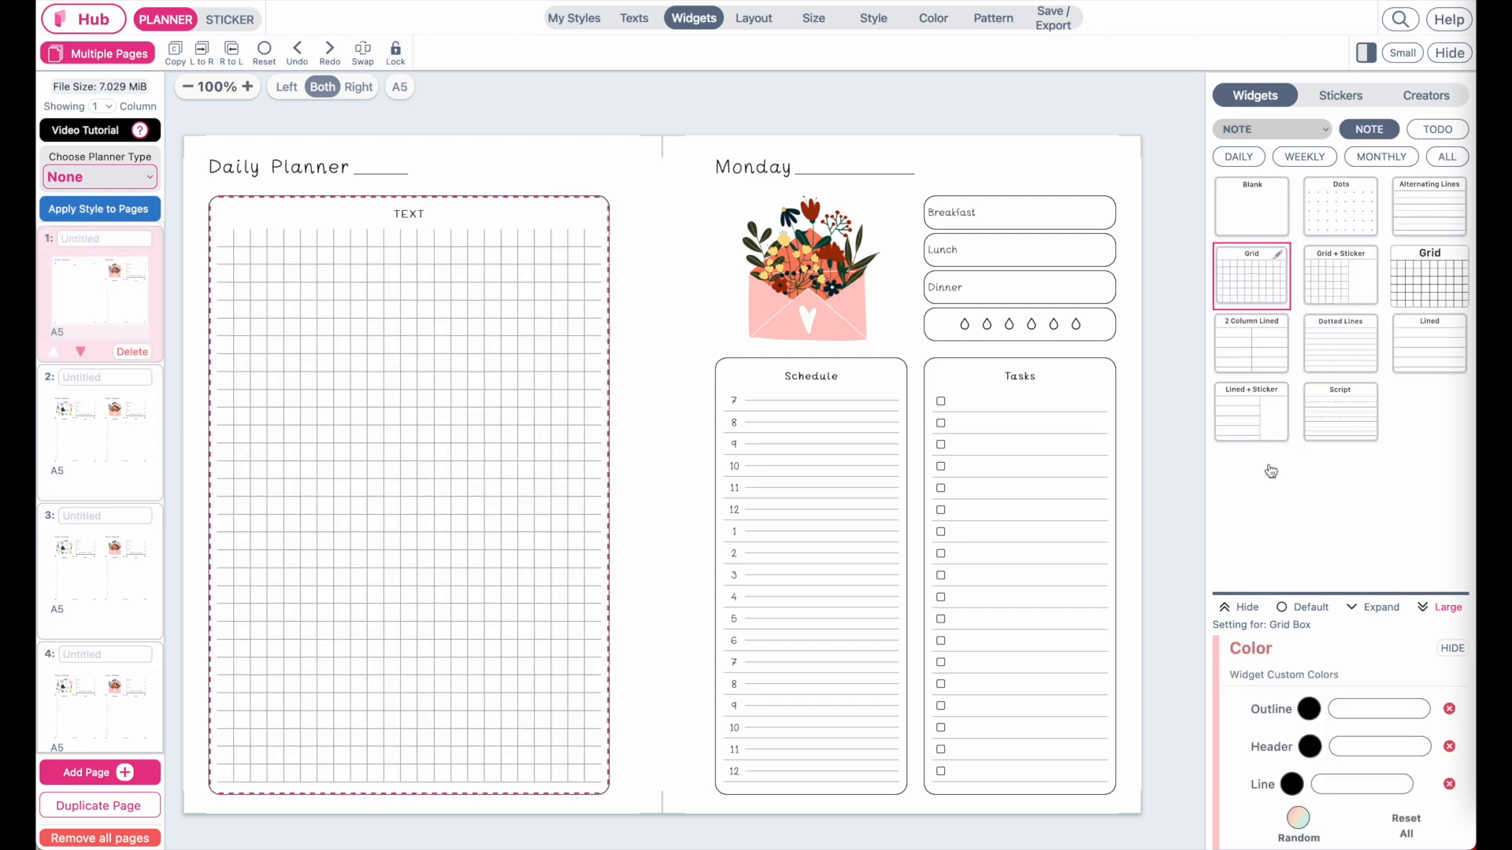
left_click(1300, 609)
scroll(1300, 616, "down", 2)
left_click(1360, 630)
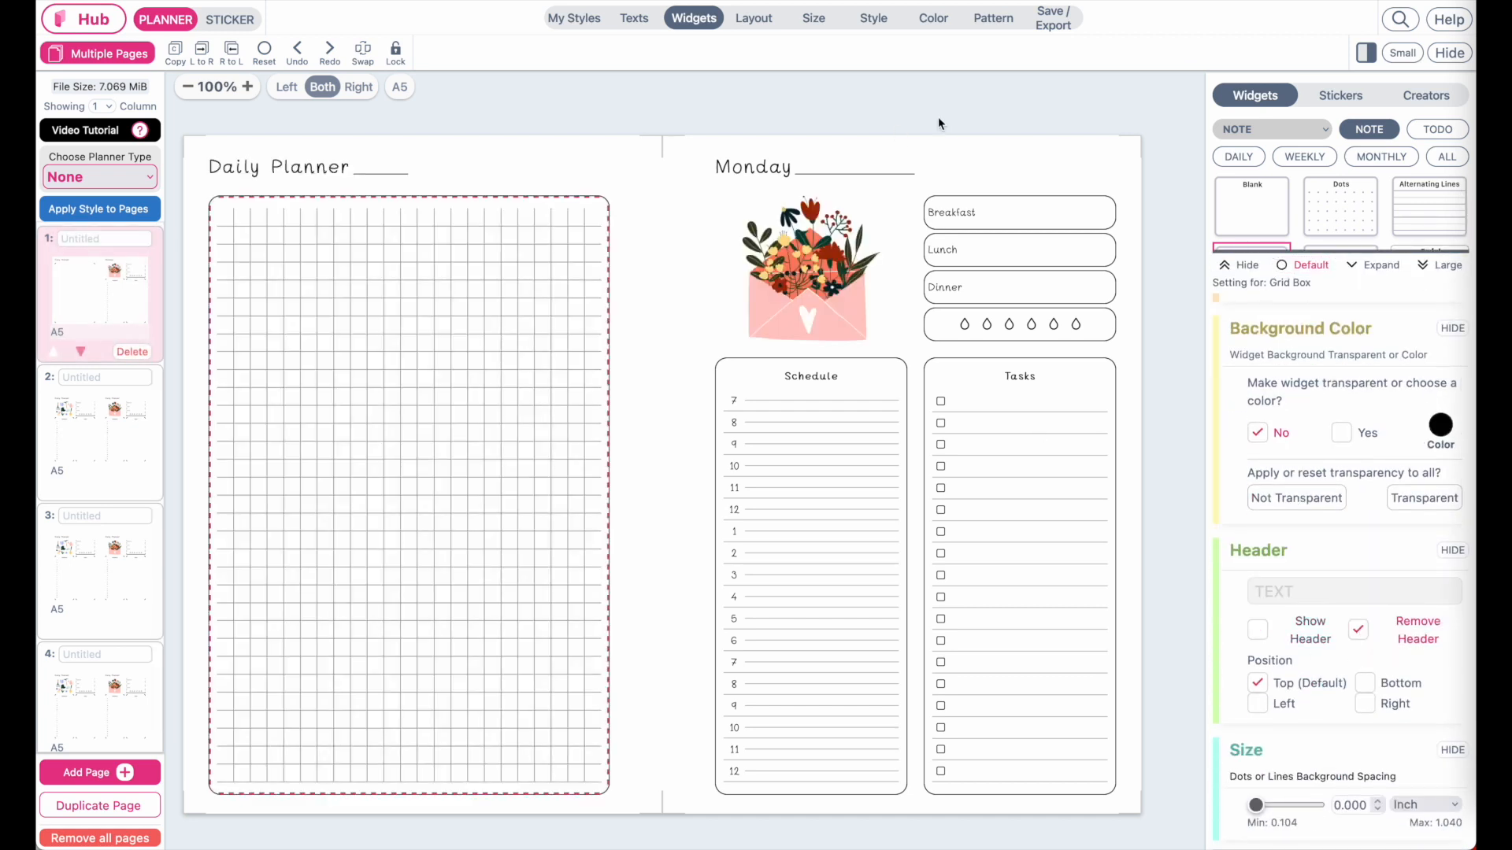
Retitle the left page Notes and switch the title type on both pages to the plain Header without a writing line.
left_click(266, 163)
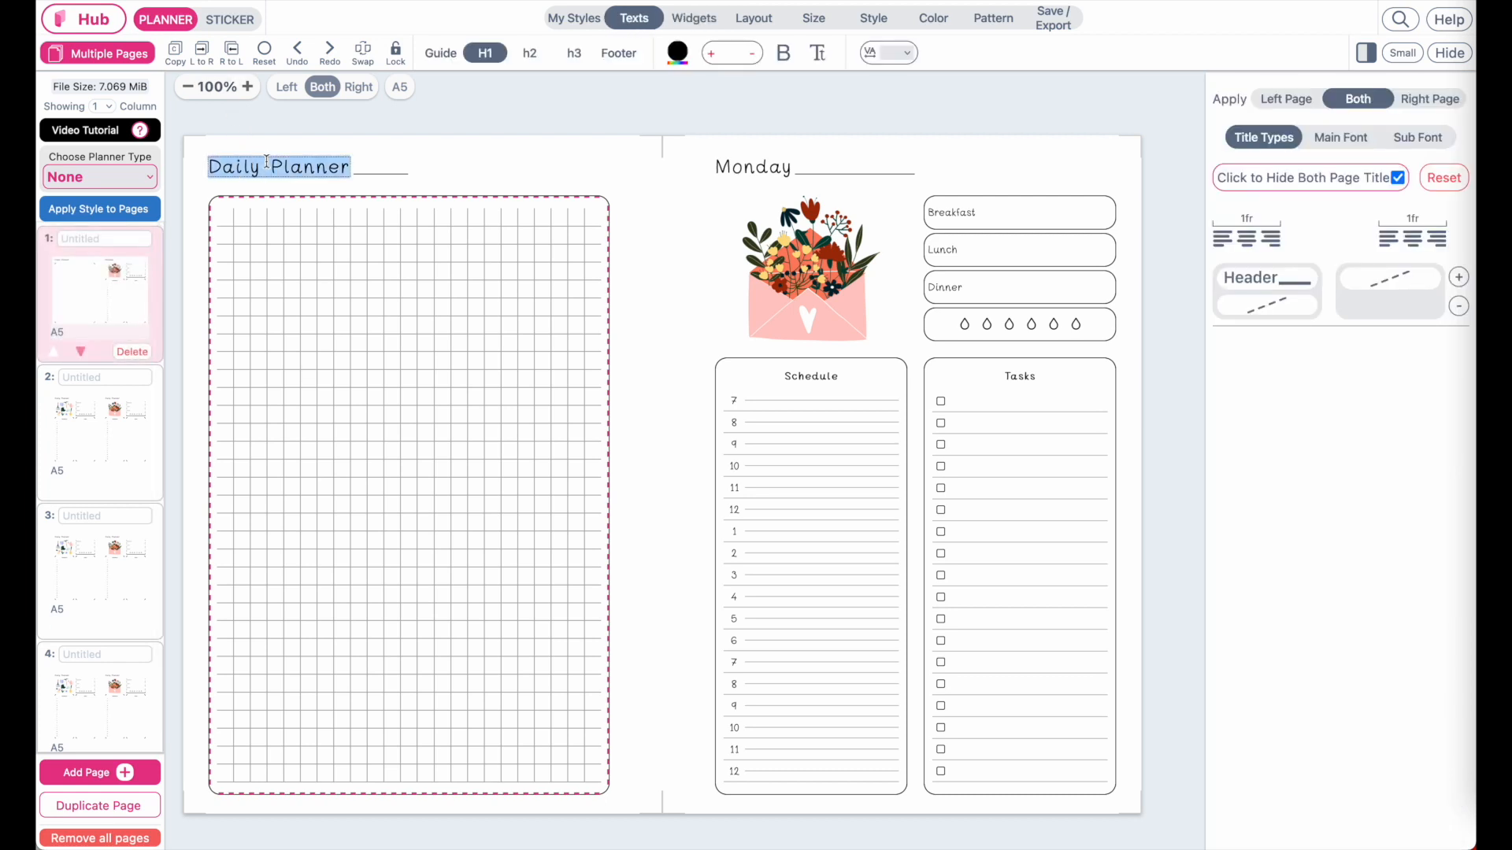
type("Notes")
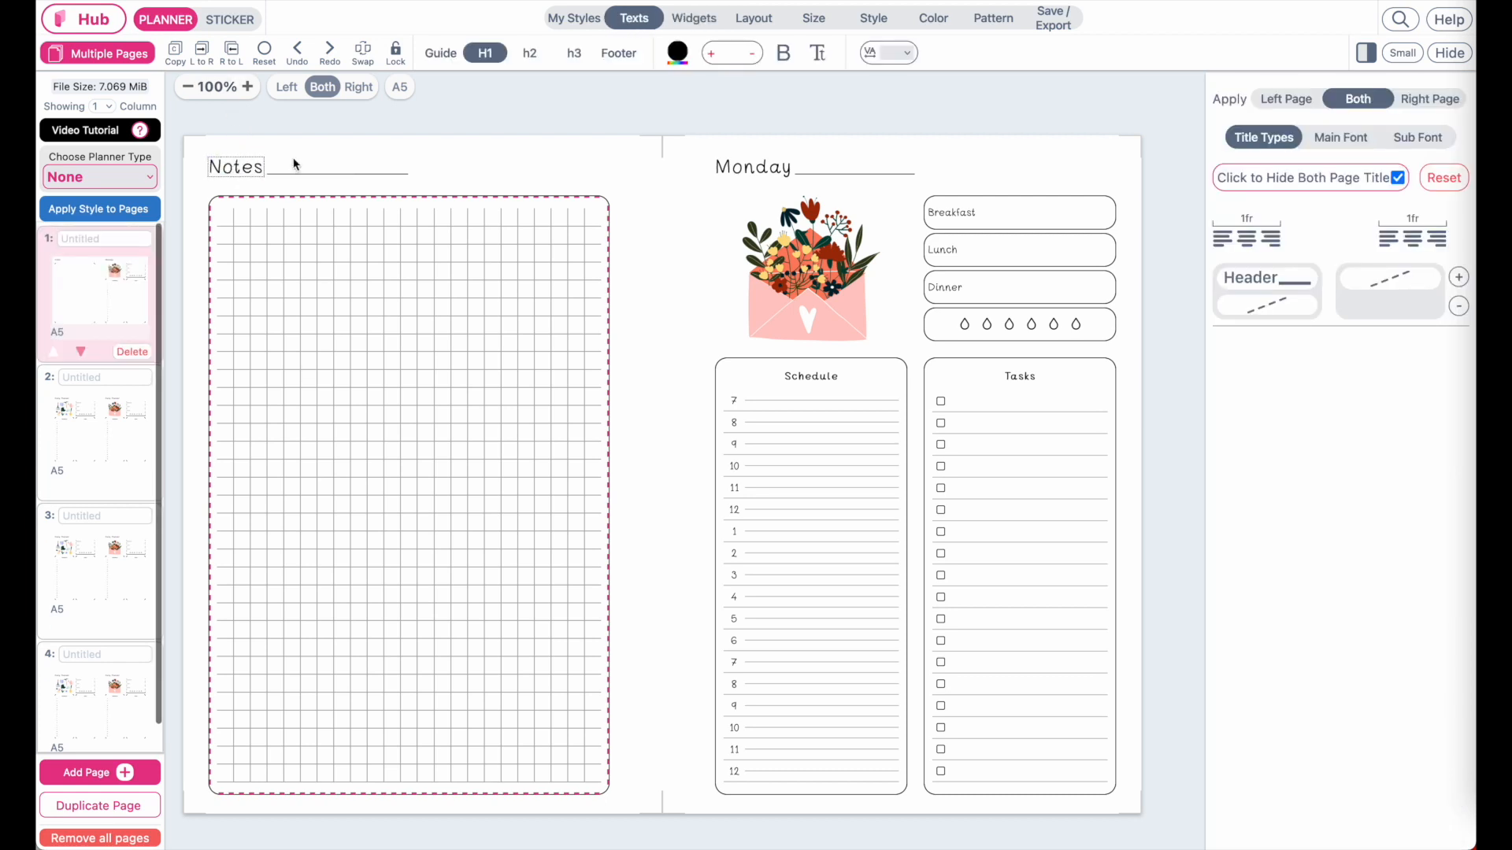
left_click(1241, 288)
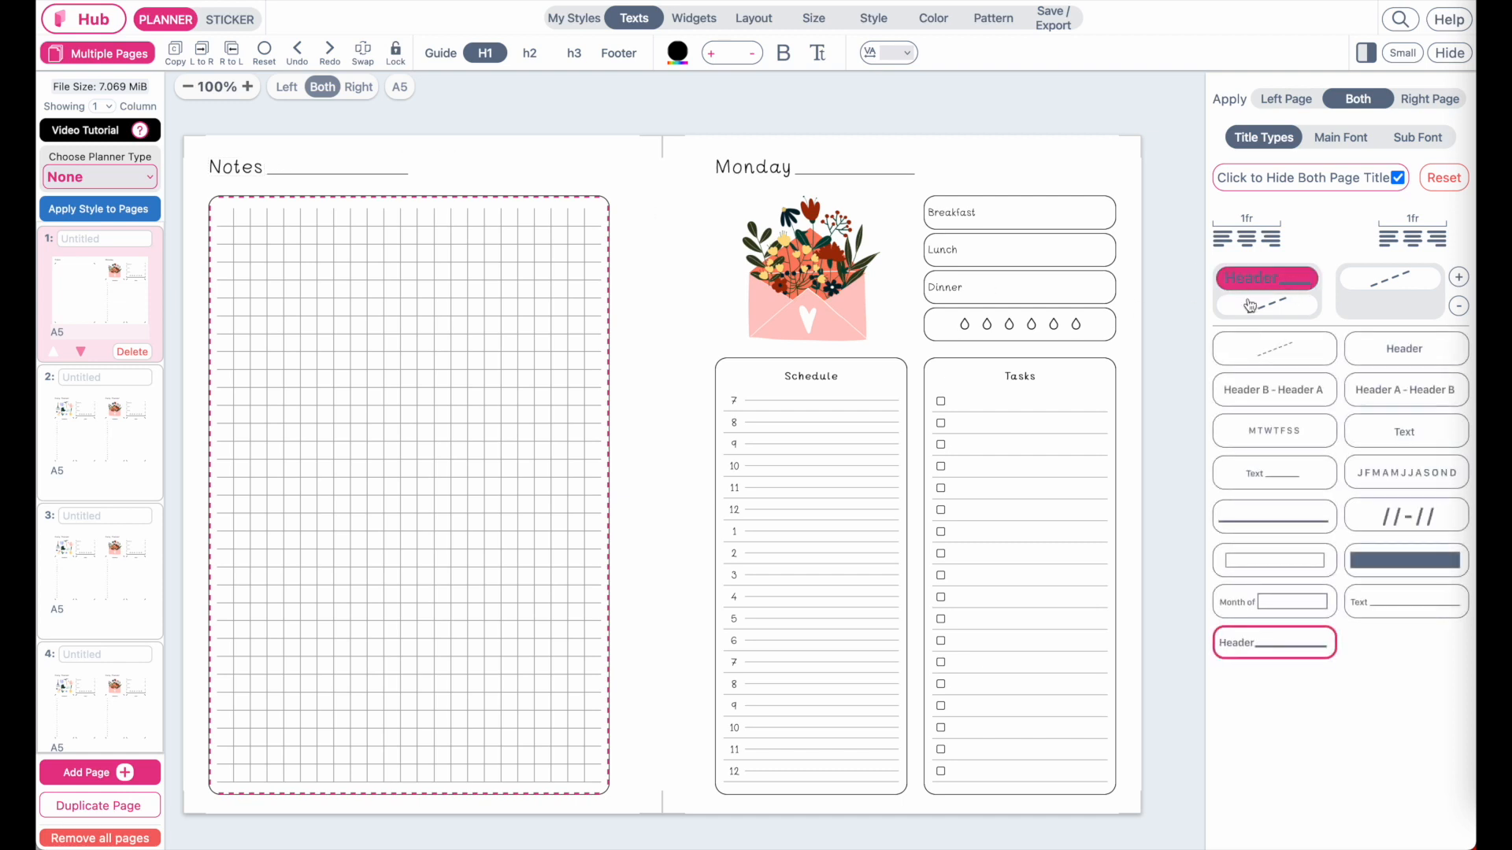
left_click(1405, 356)
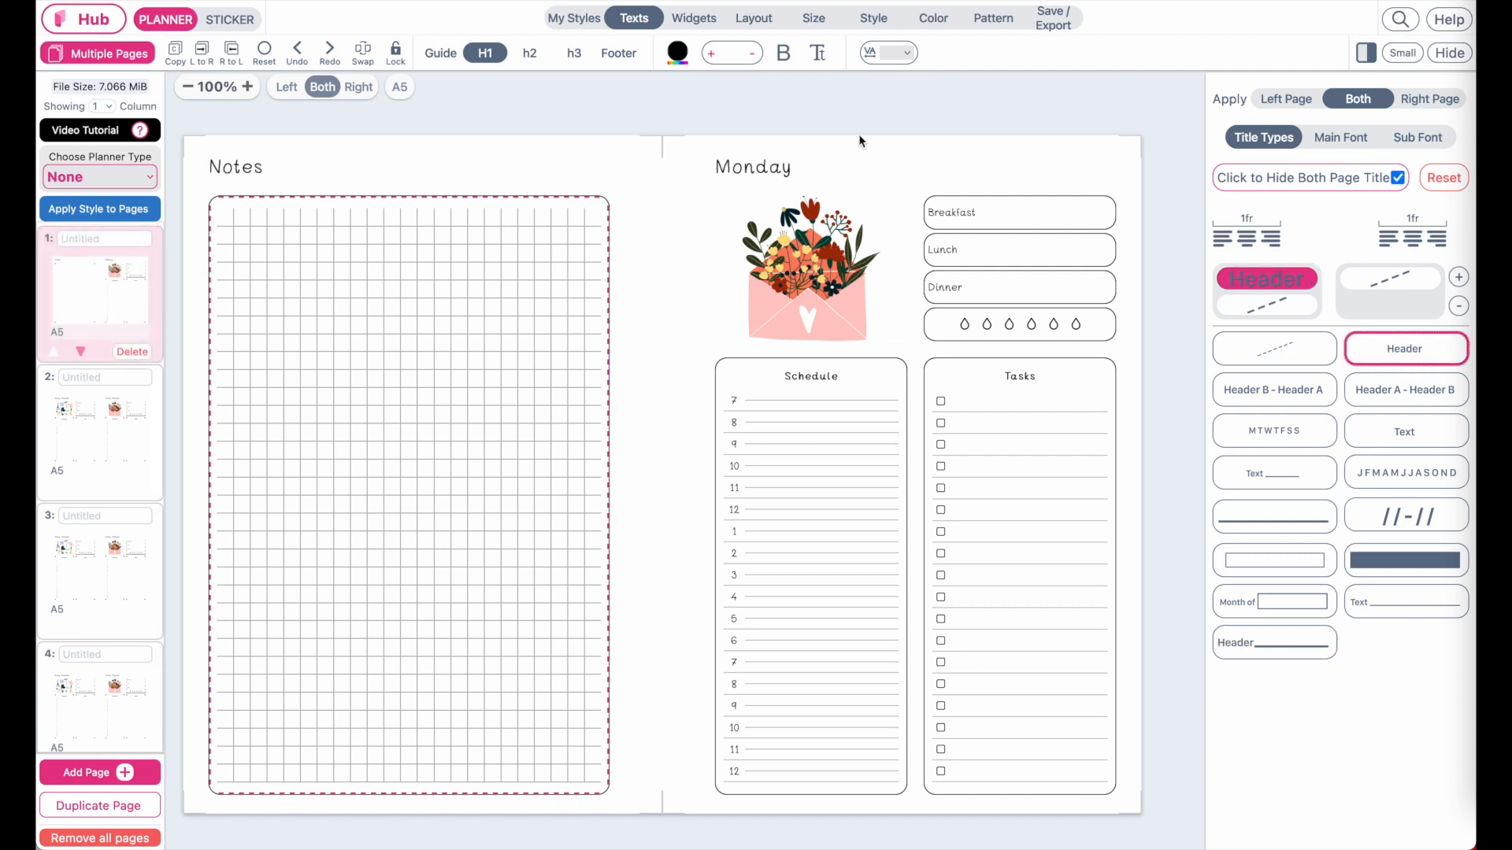
left_click(877, 176)
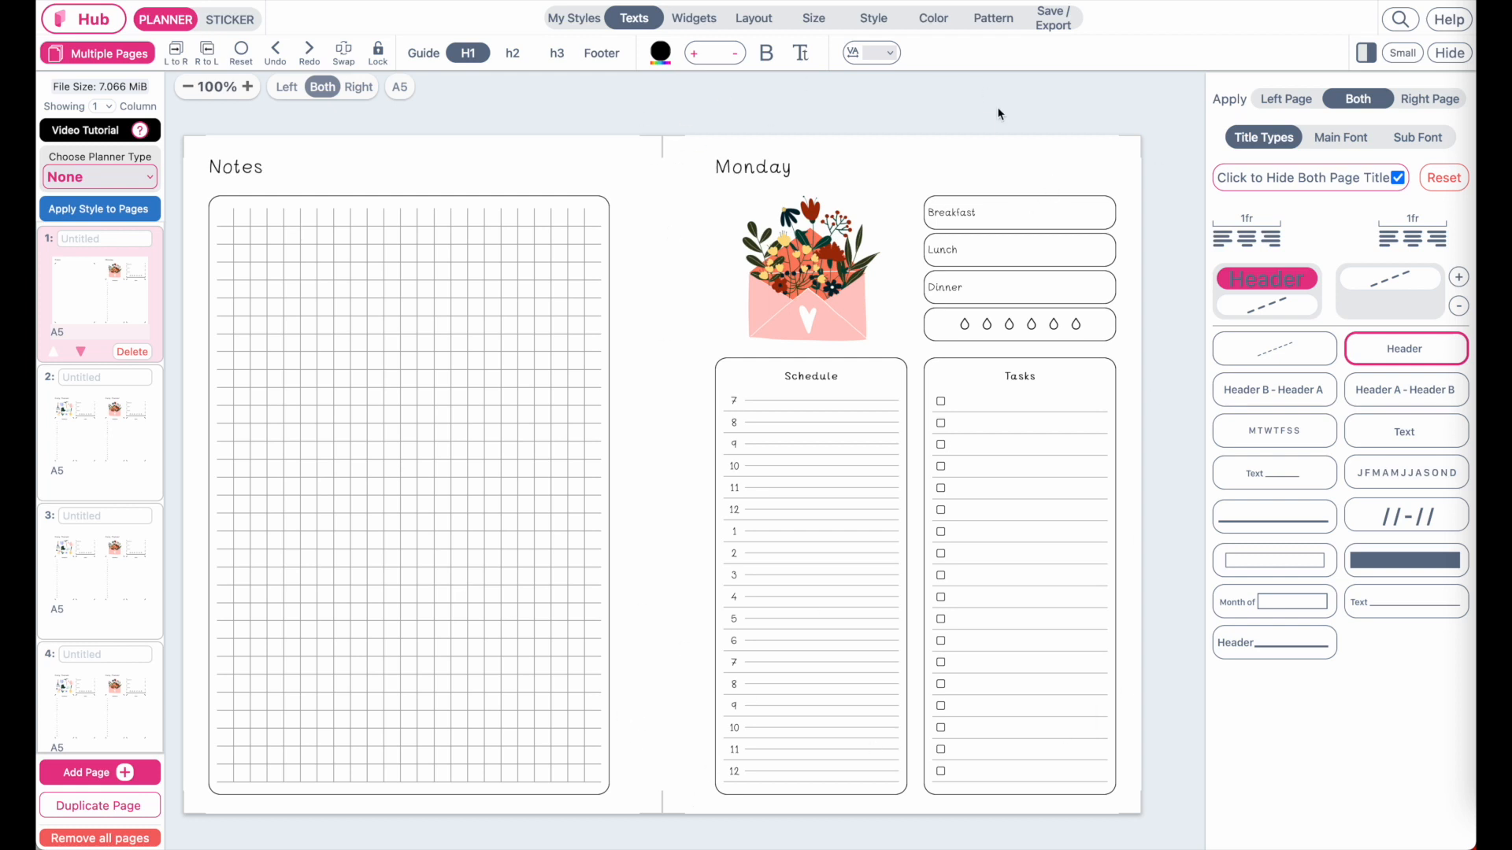
On the second spread, title the left page Tuesday and the right page Wednesday.
left_click(77, 431)
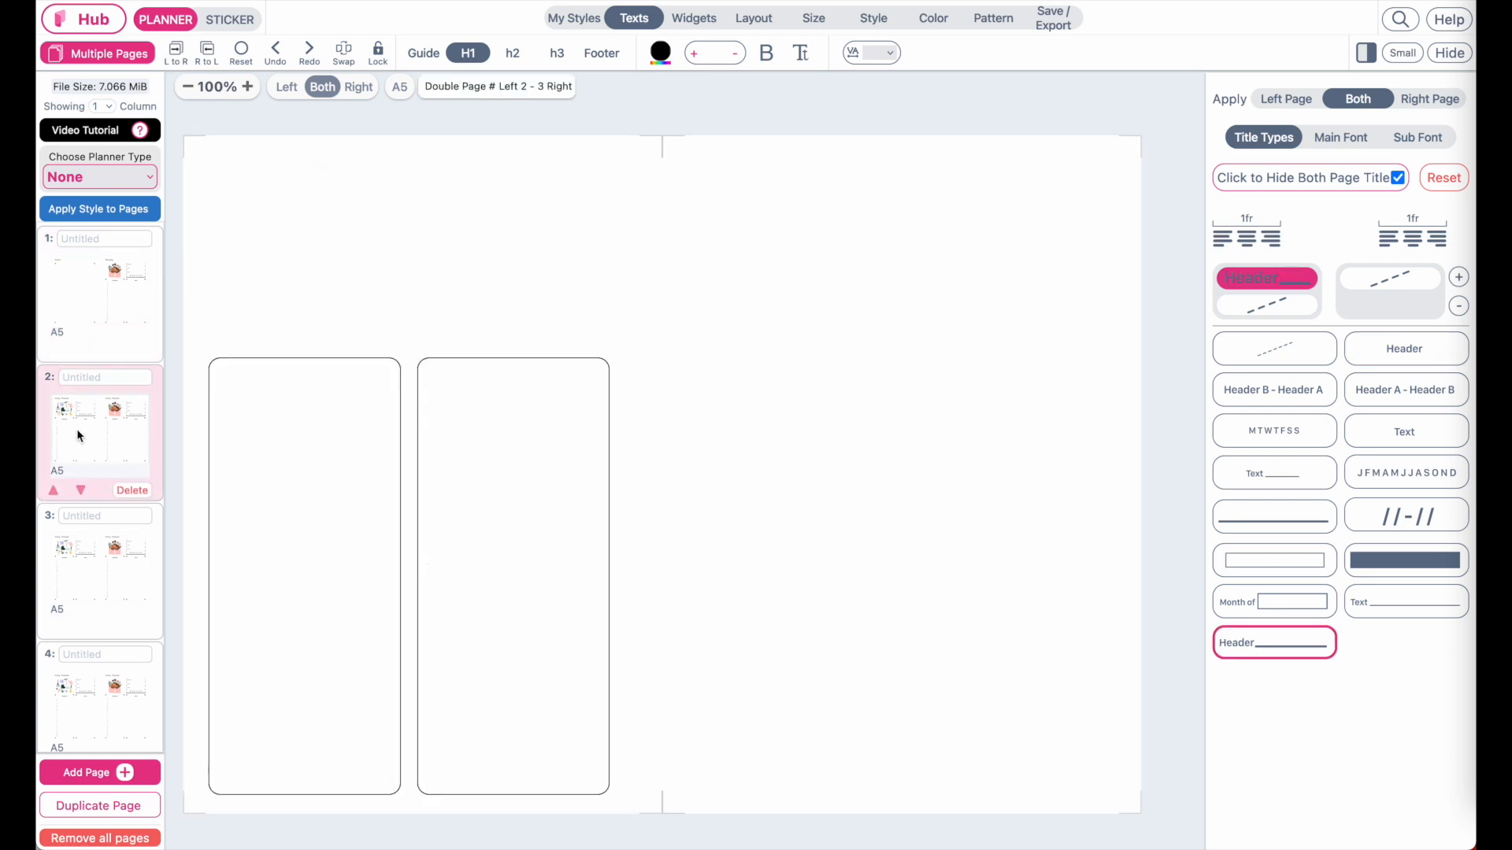
triple_click(271, 164)
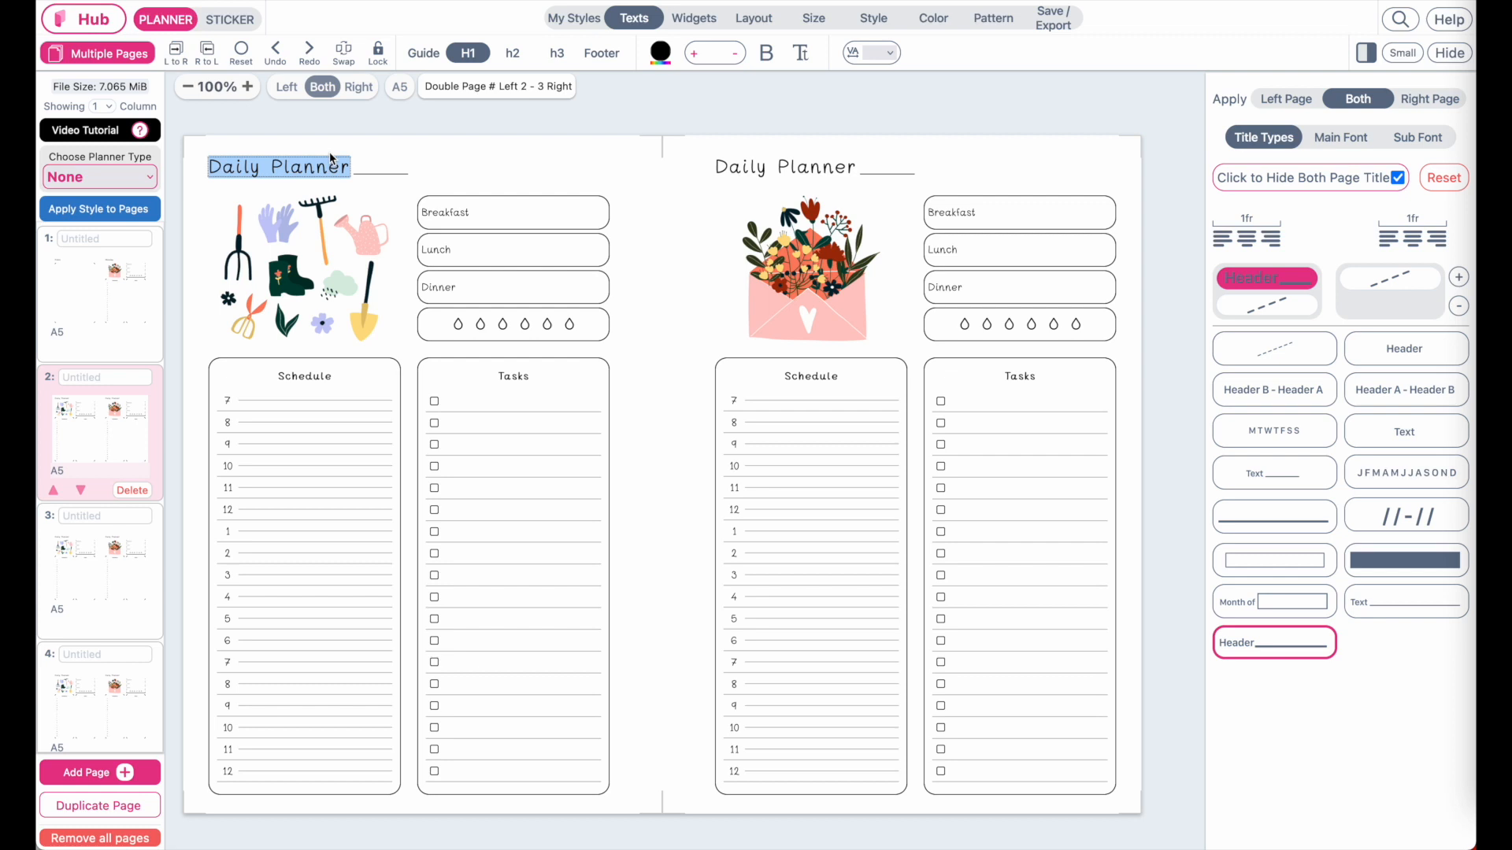
type("Tuesday")
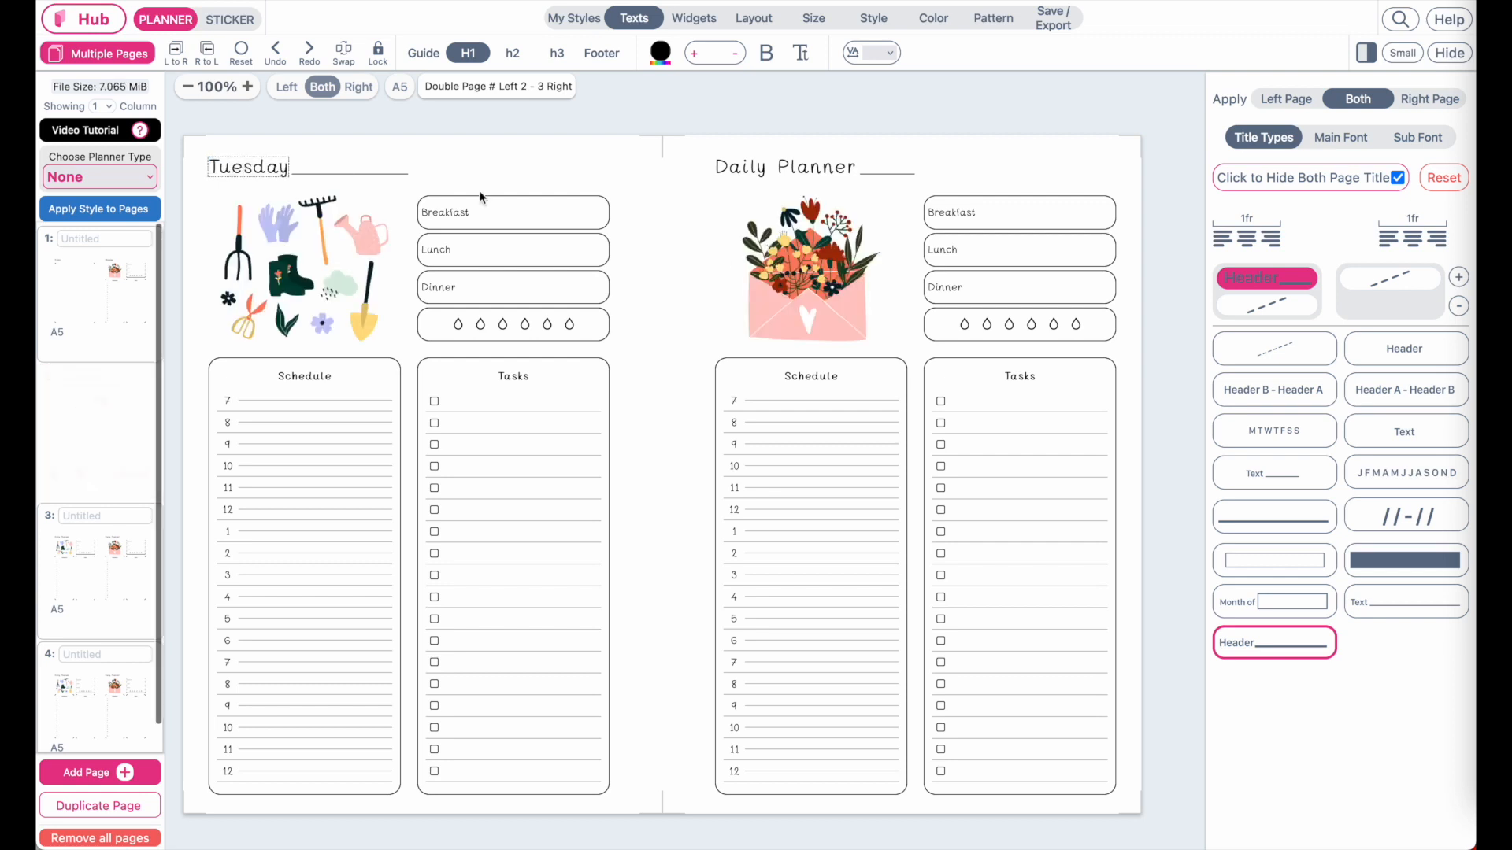
double_click(817, 168)
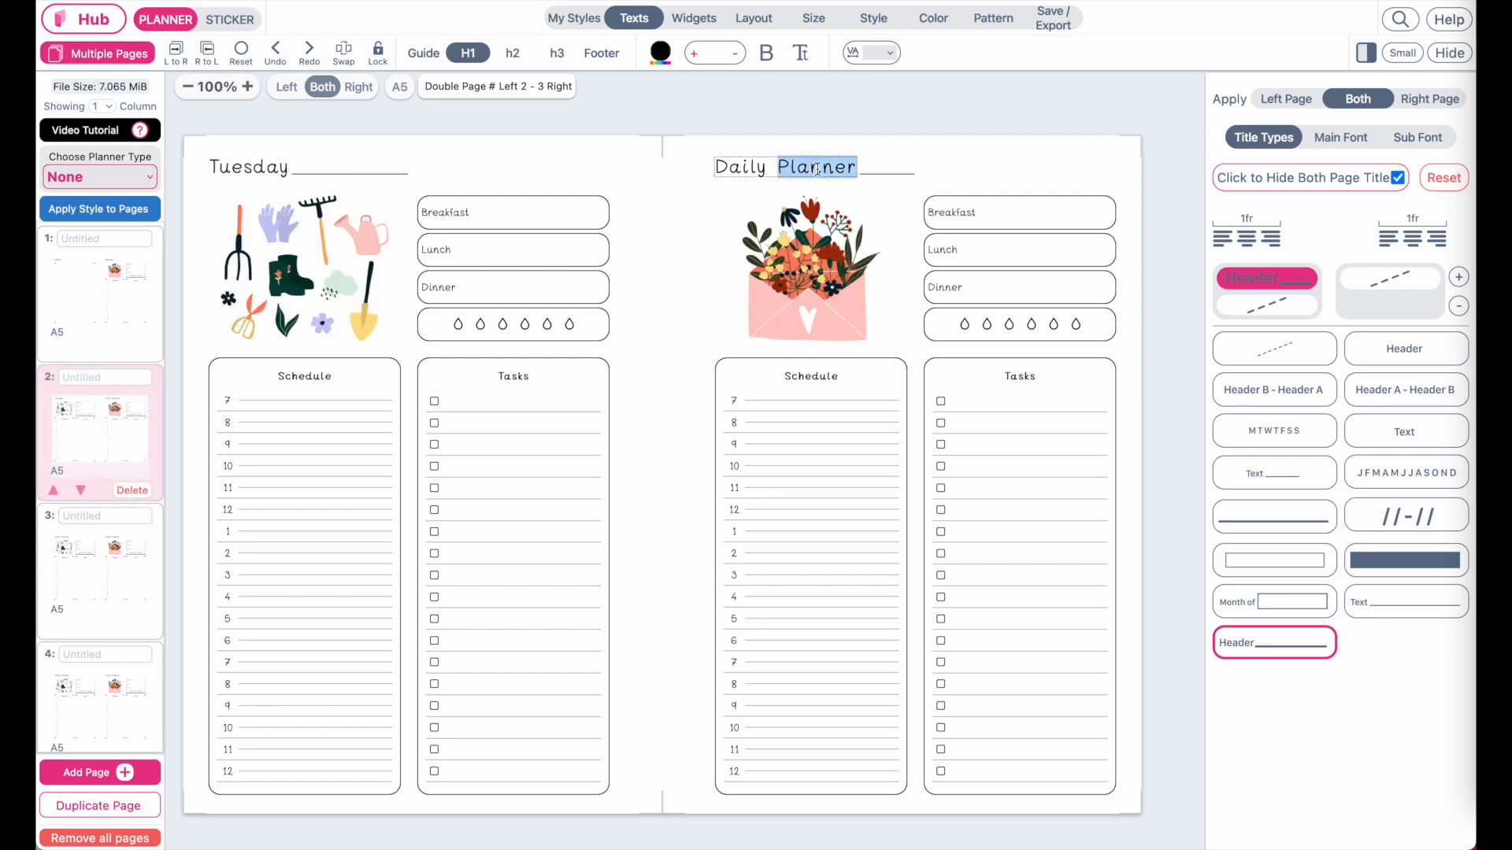
triple_click(817, 168)
type("Wedne")
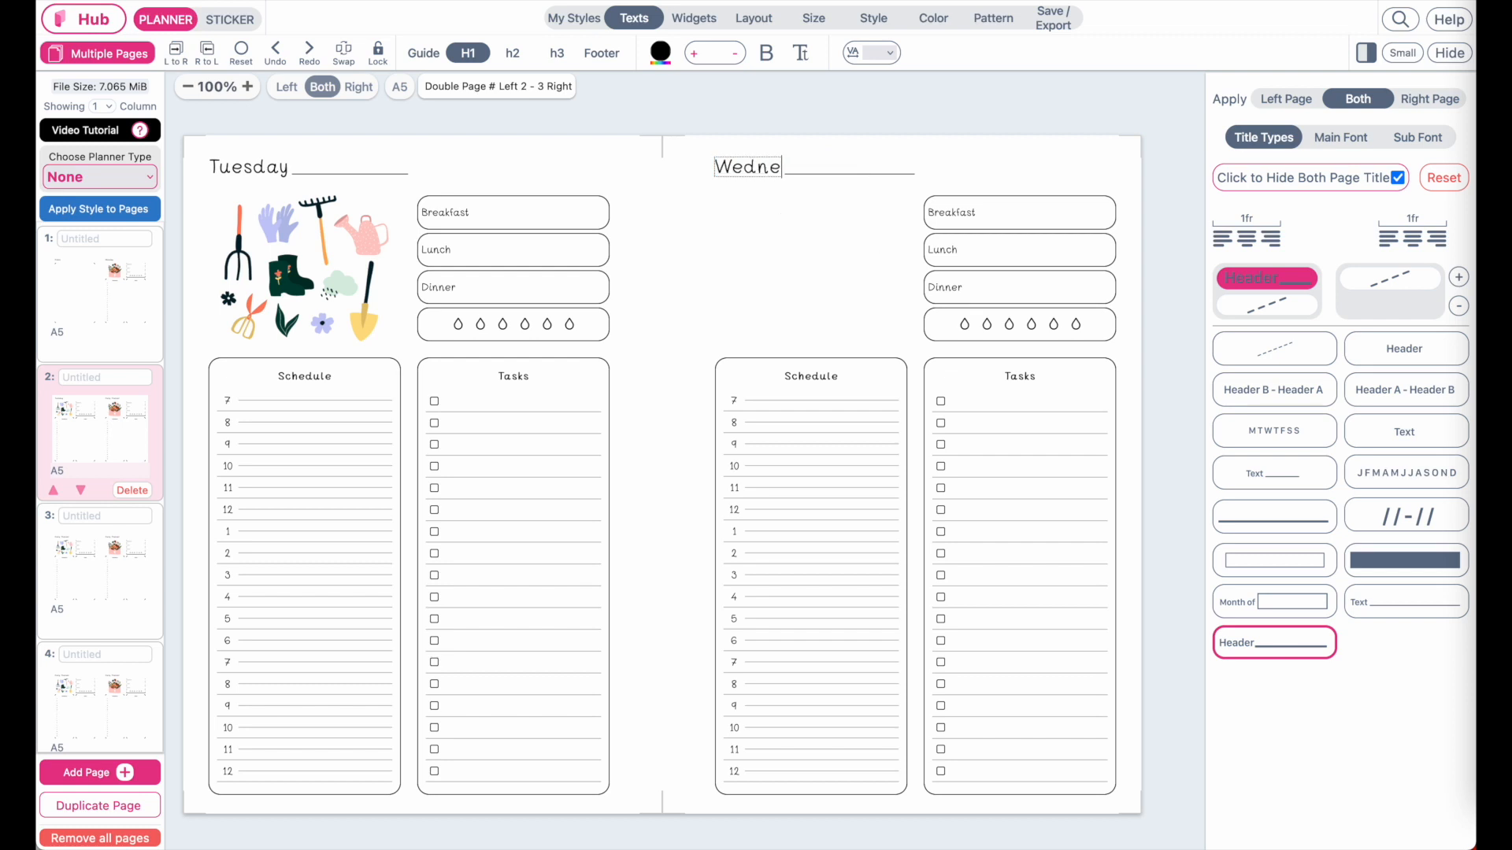
type("sday")
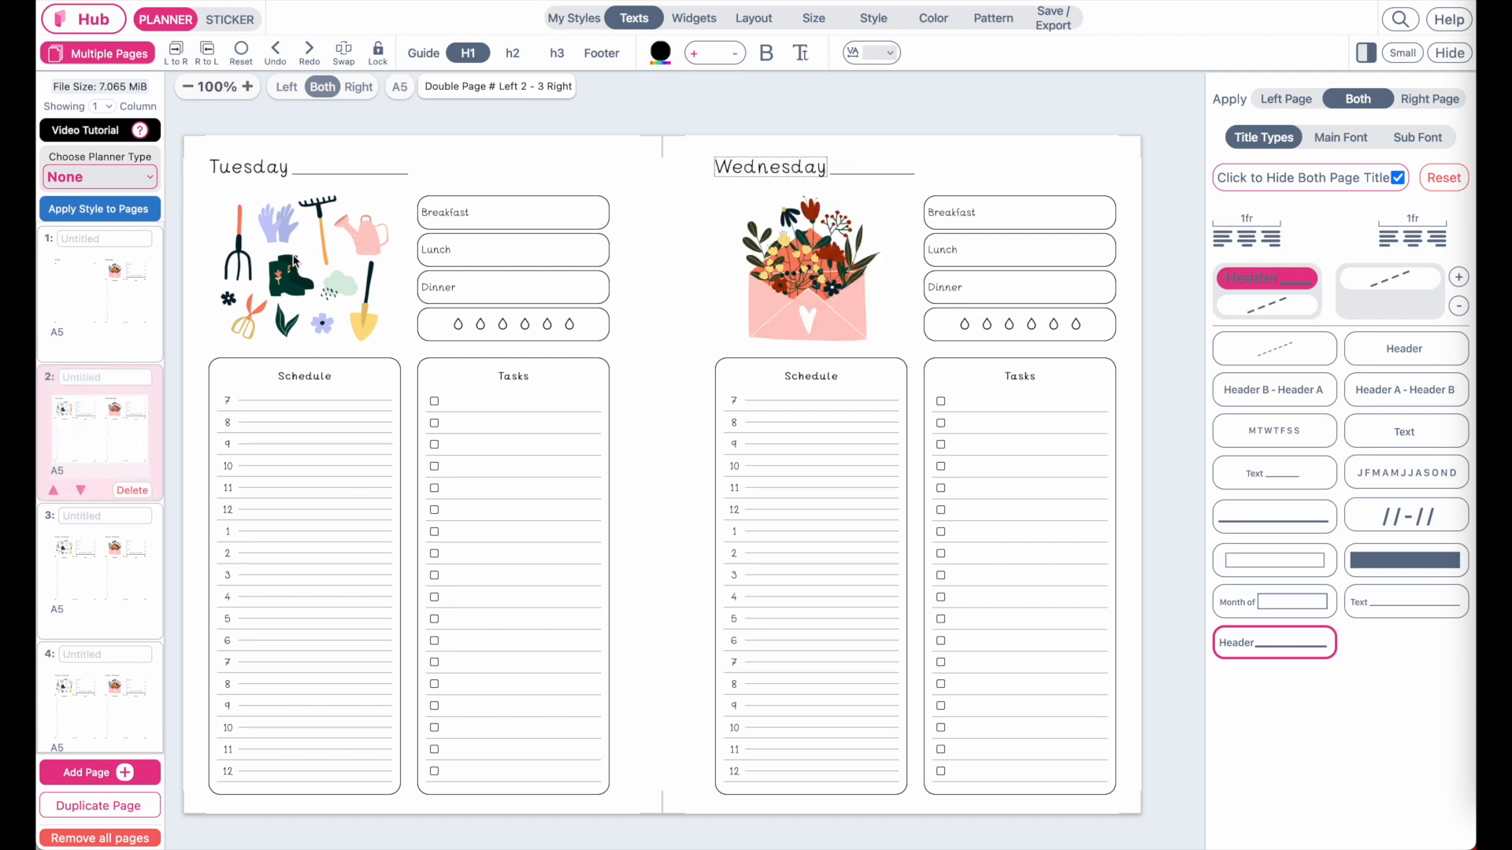
Replace the Tuesday page's sticker with Composition-5, the dark flower pot, from the Abstract Spring collection.
left_click(311, 226)
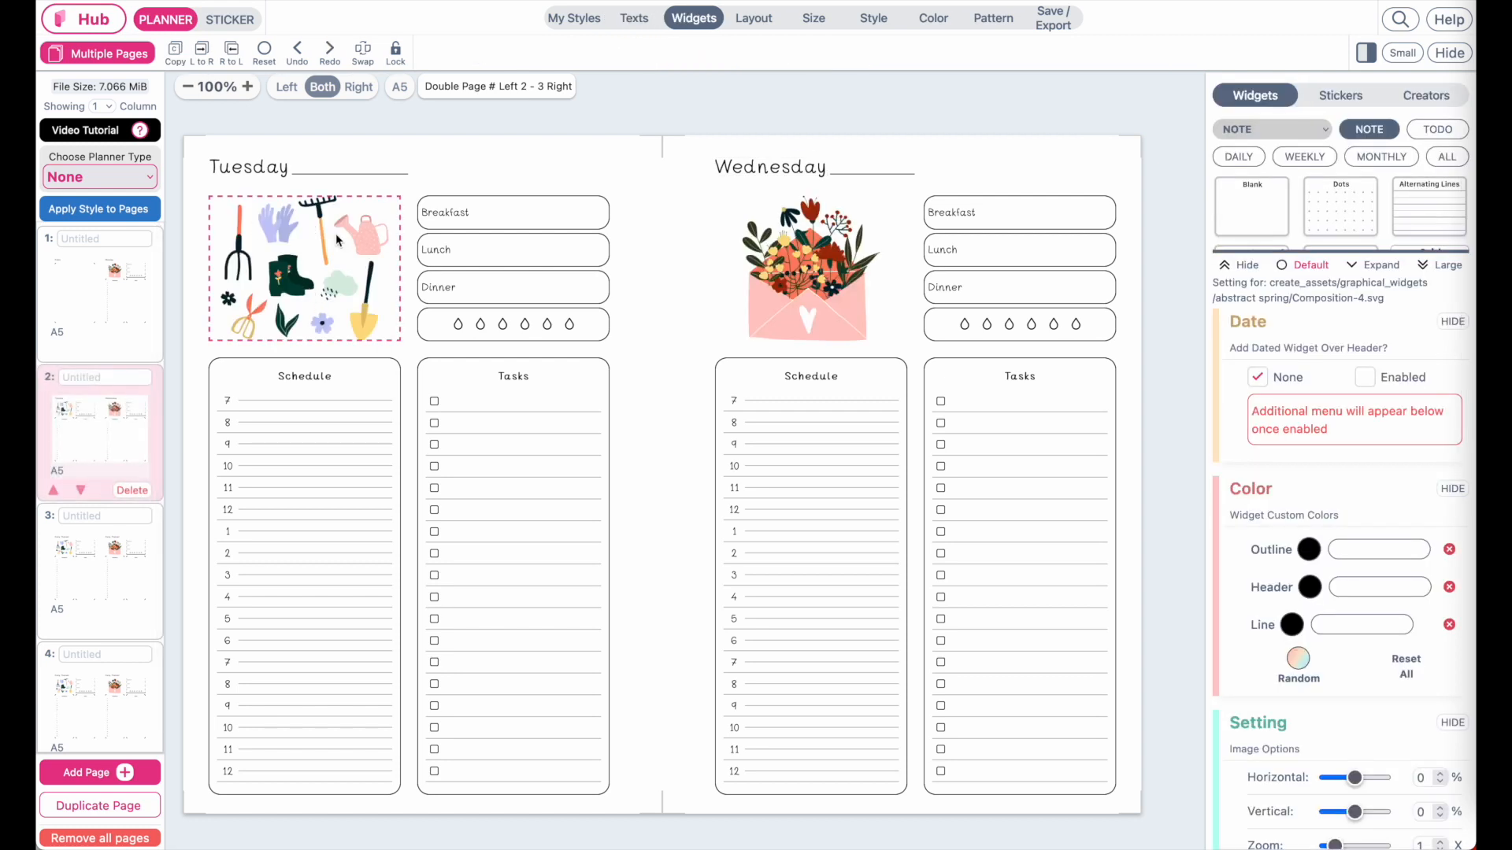
left_click(1342, 93)
left_click(1280, 131)
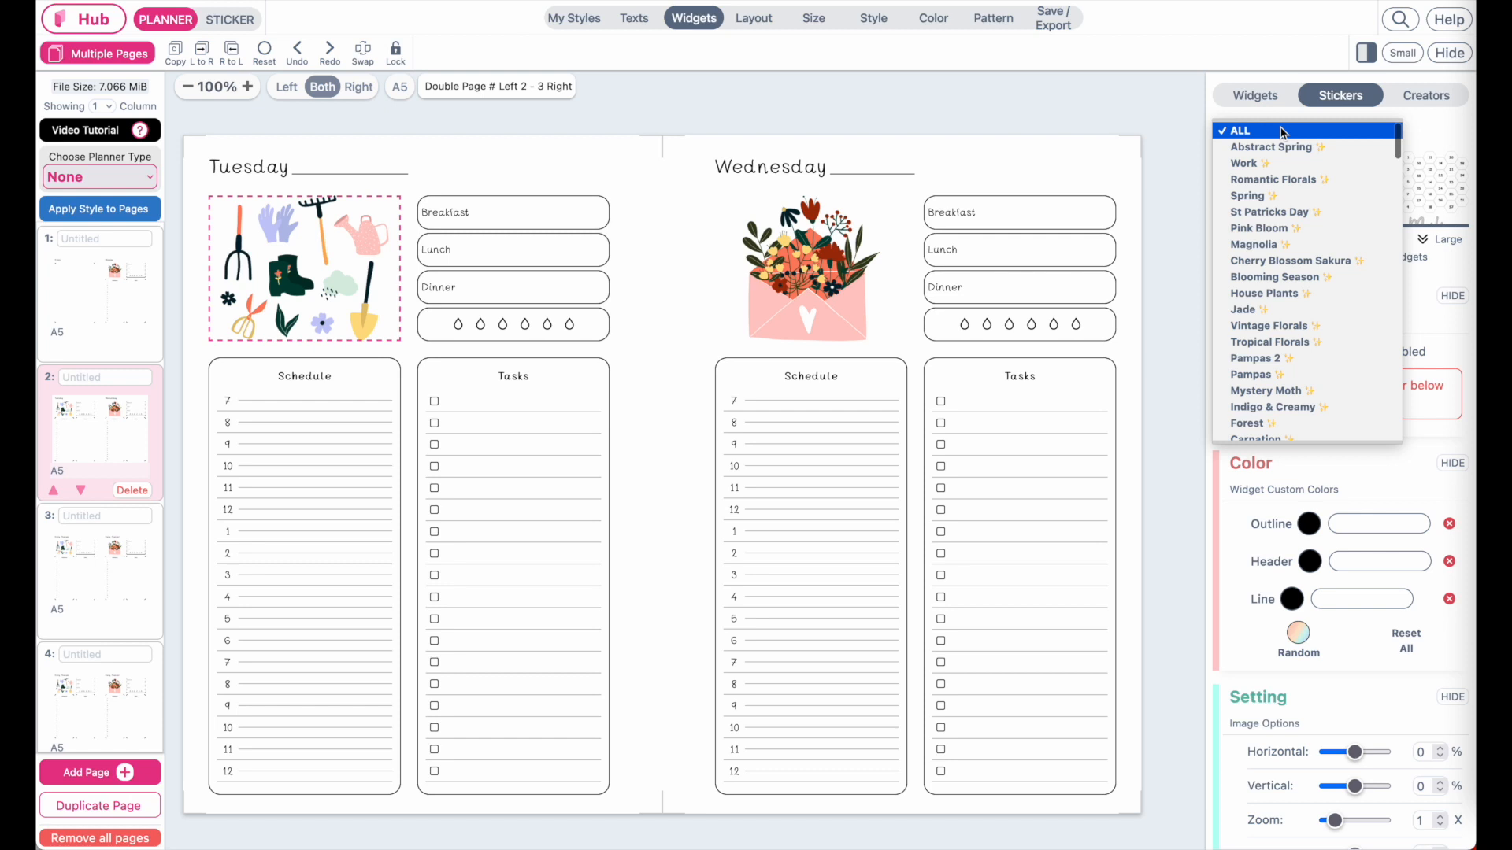
left_click(1271, 147)
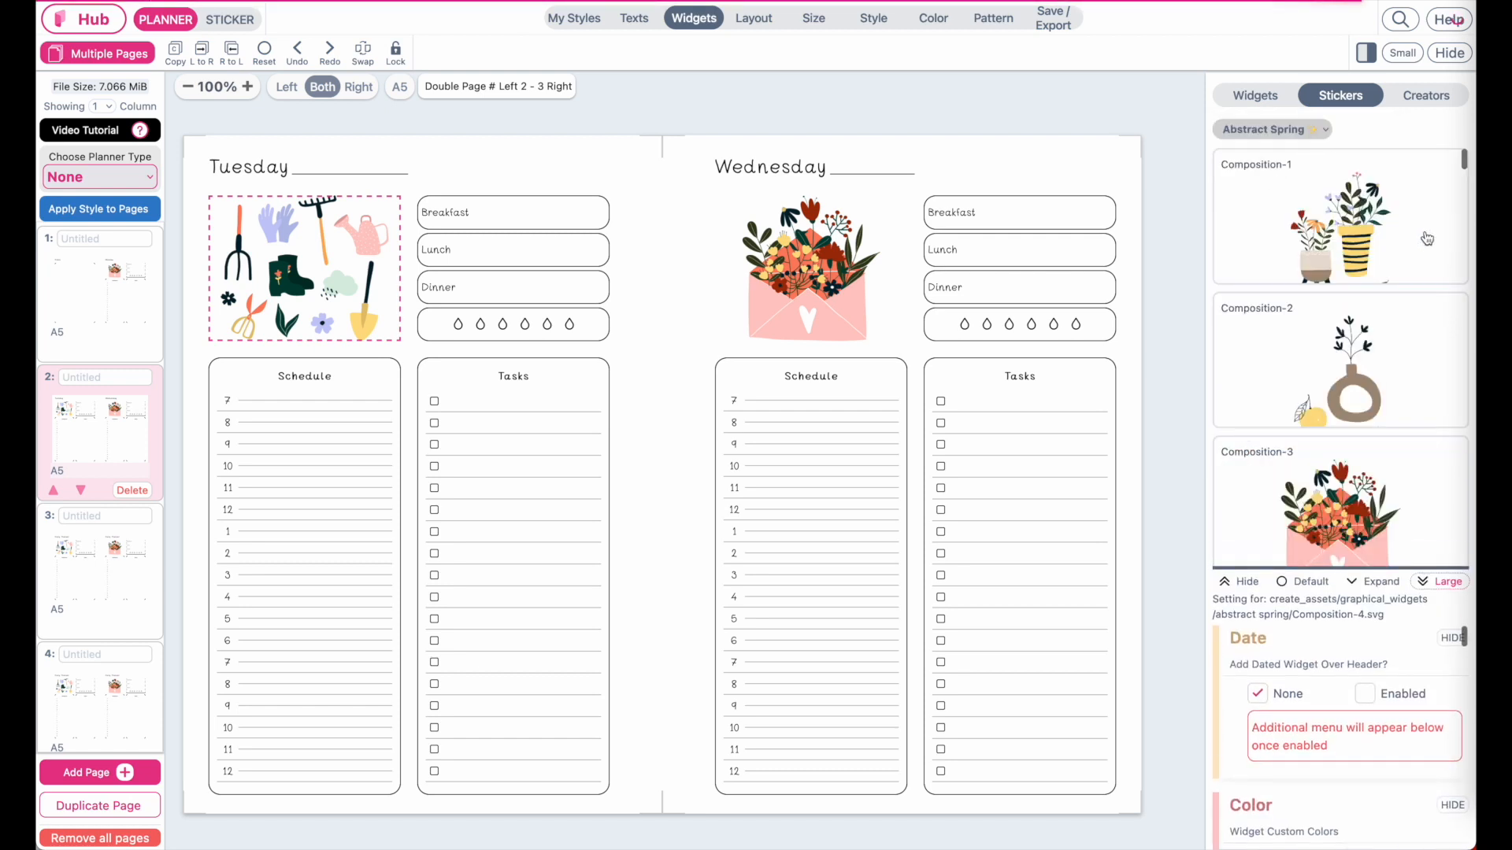
left_click(1349, 232)
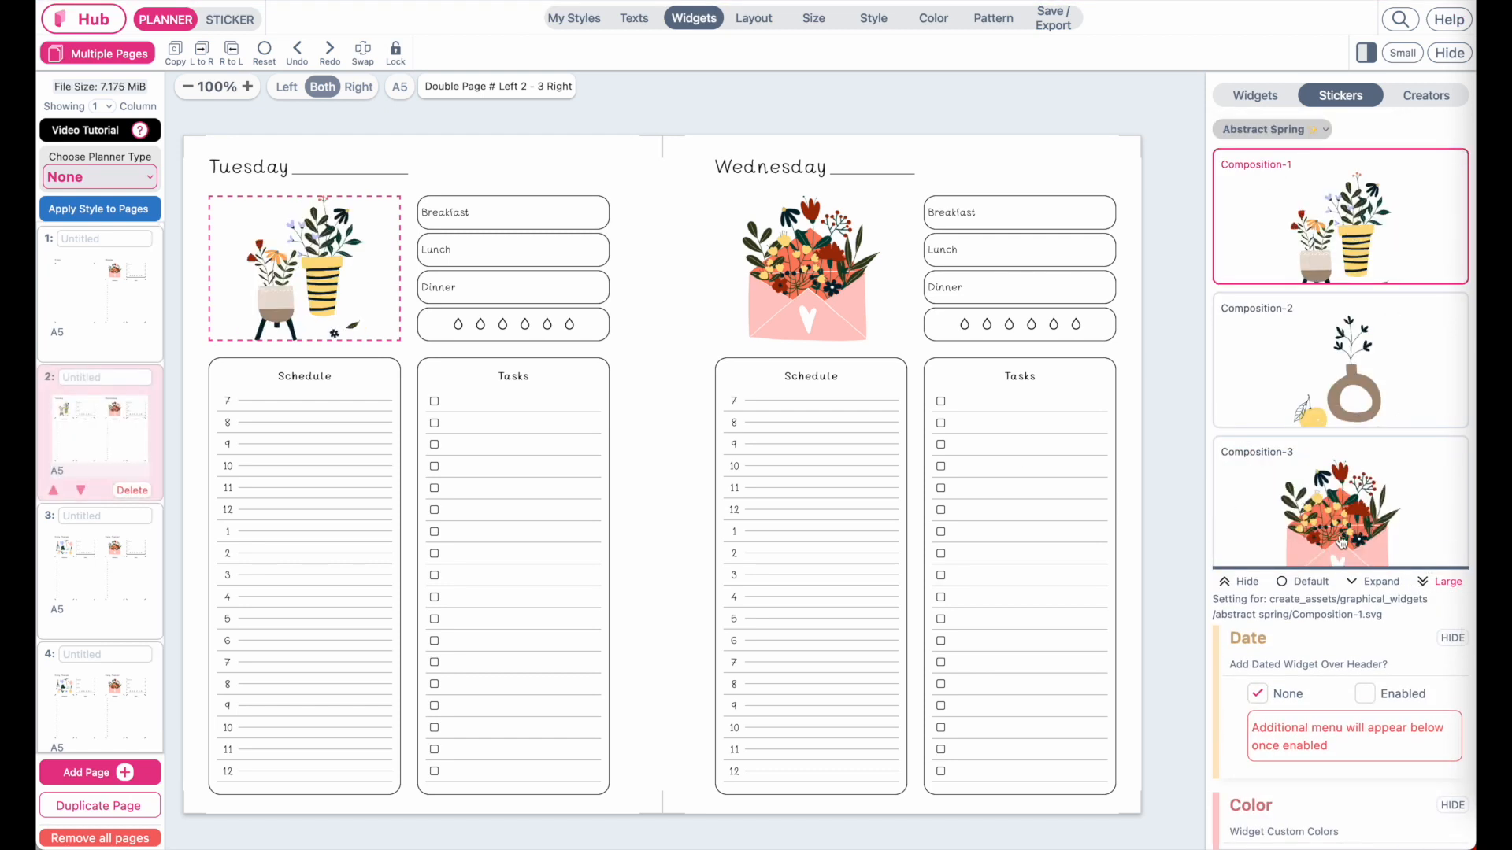
scroll(1343, 539, "down", 5)
left_click(1332, 452)
scroll(1333, 472, "down", 1)
Replace the Wednesday page's envelope sticker with Composition-6, the rainbows and insects.
left_click(853, 301)
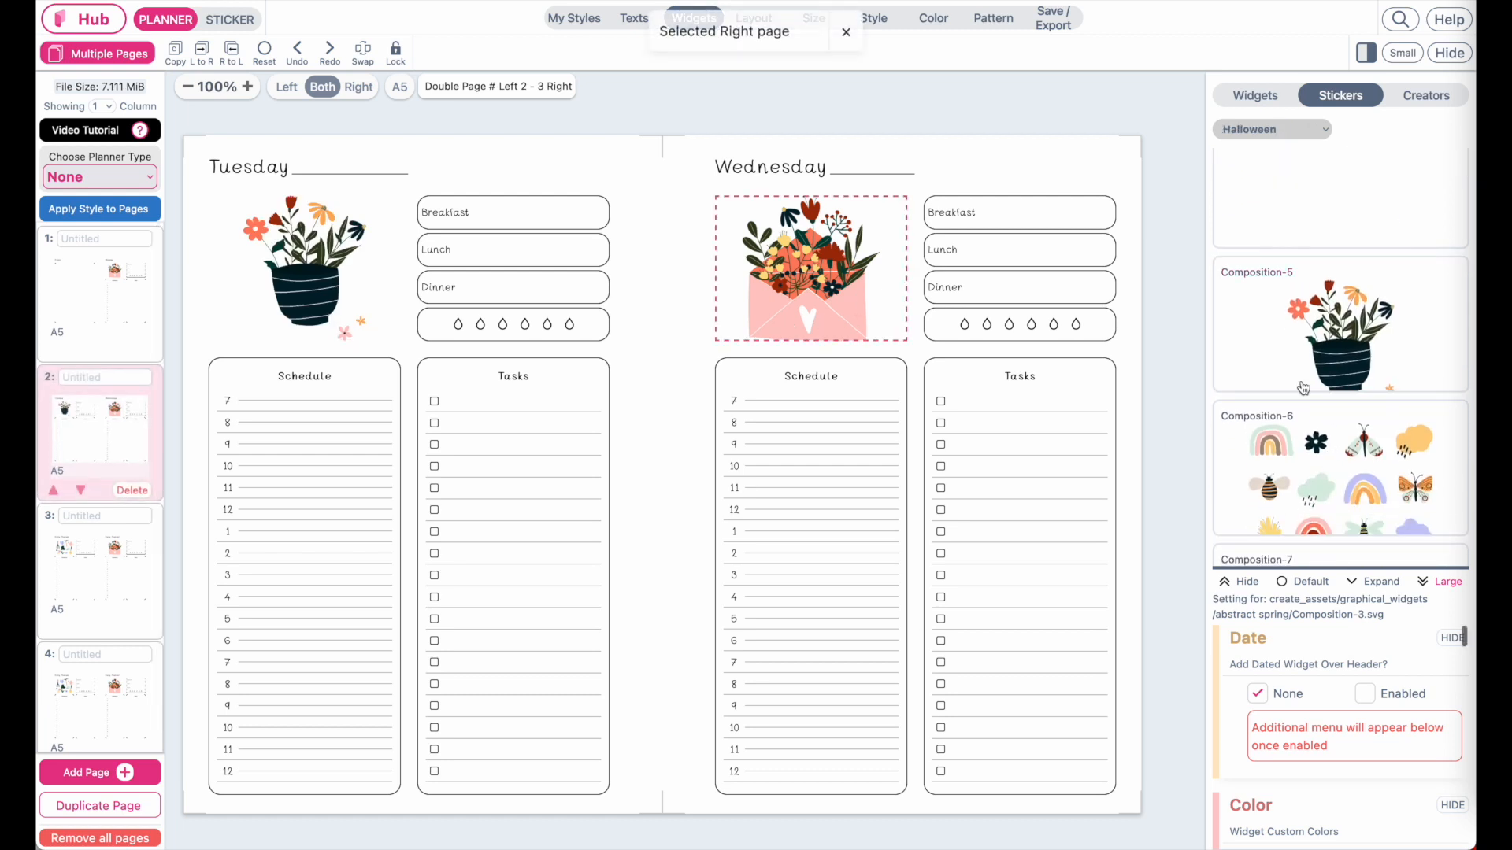
scroll(1367, 365, "down", 2)
left_click(1369, 363)
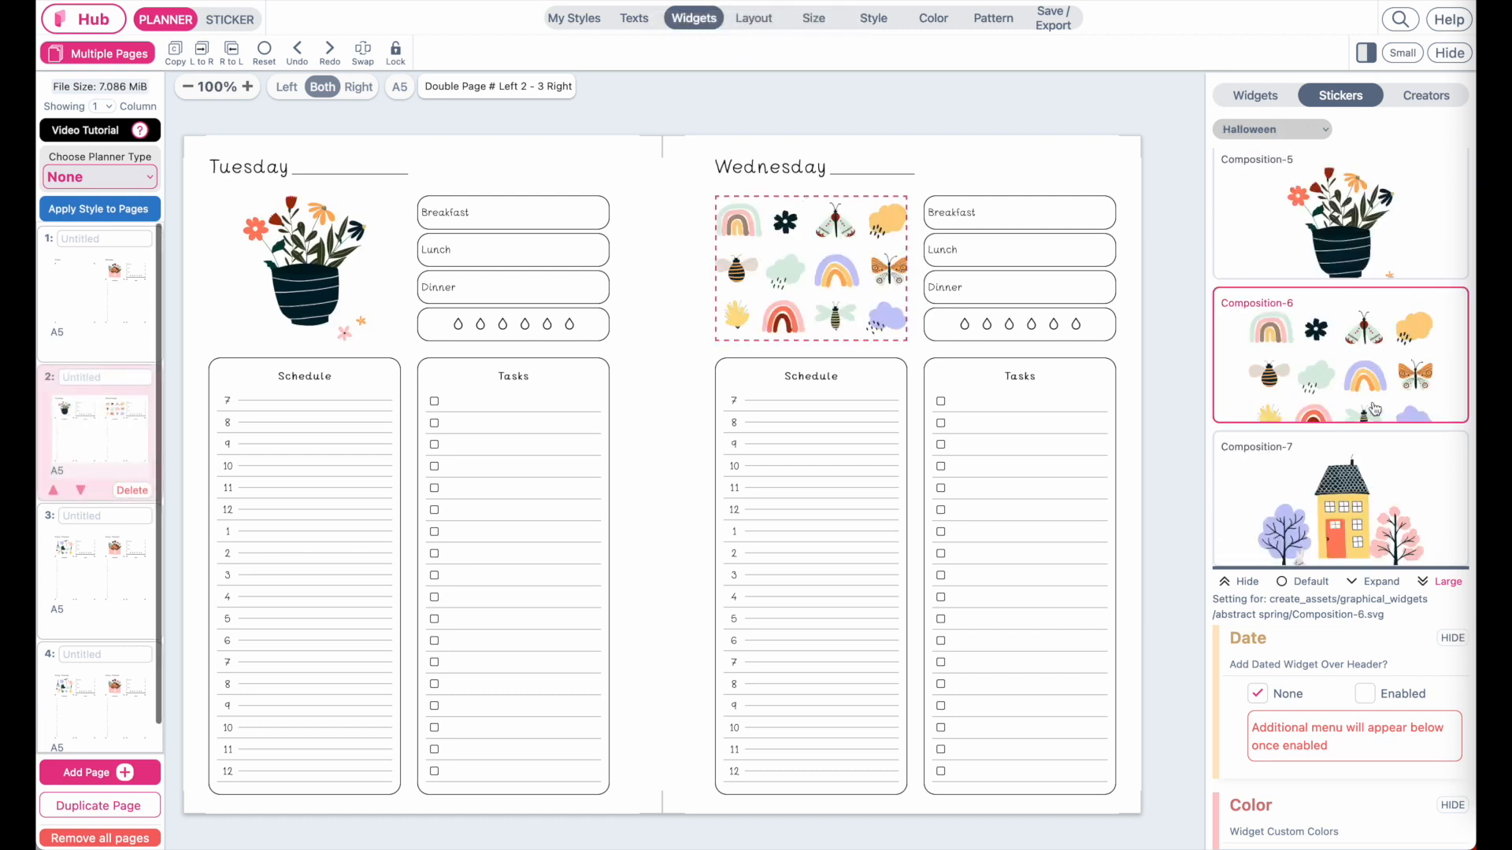
On the third spread, change the left page title to Thursday.
left_click(87, 597)
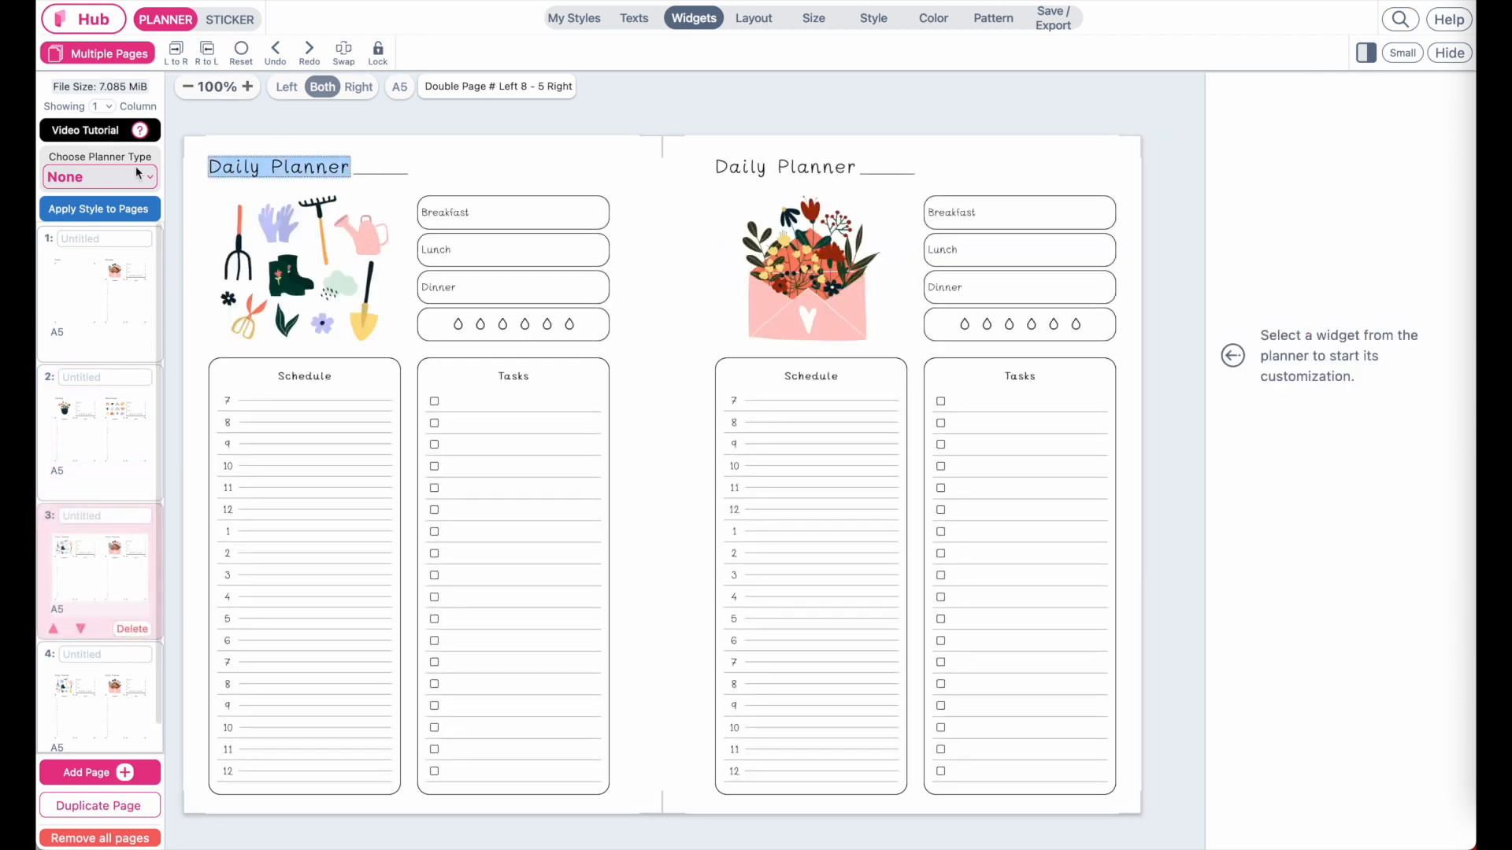
type("Thursday")
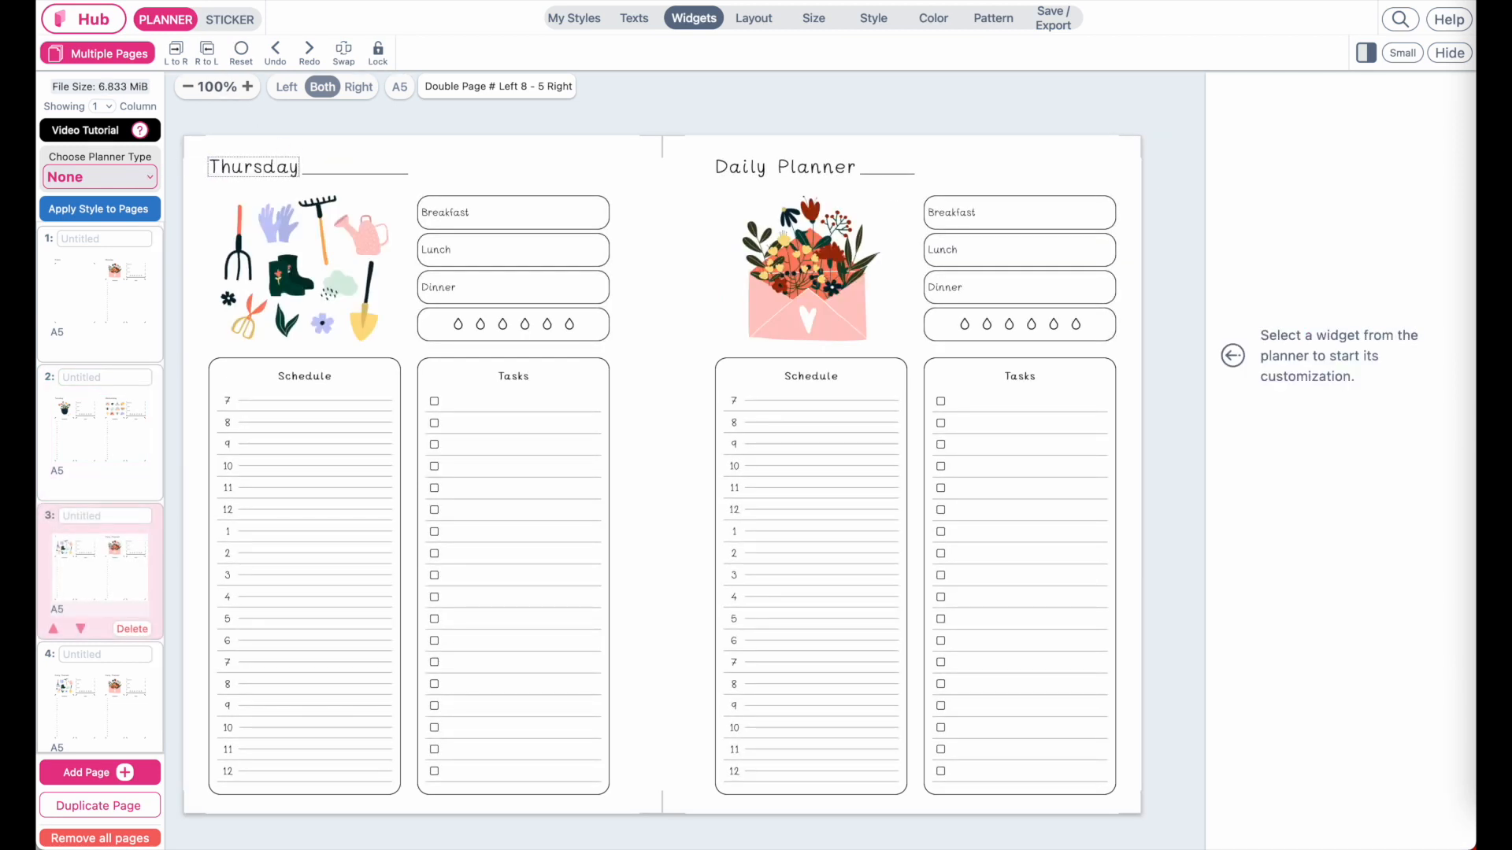
Change the third spread's right page title to Friday.
triple_click(753, 167)
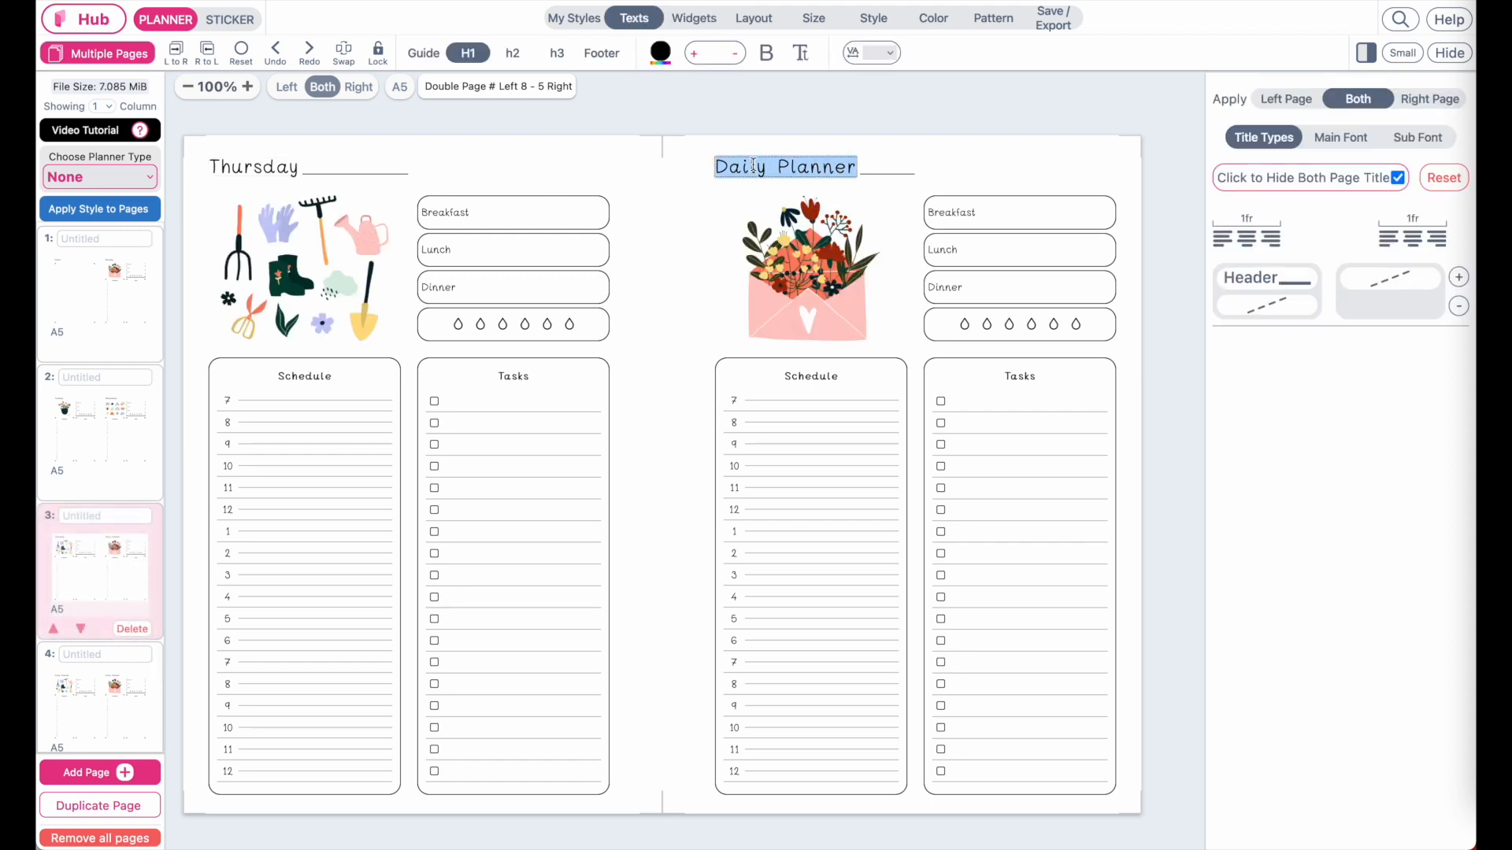
type("Friday")
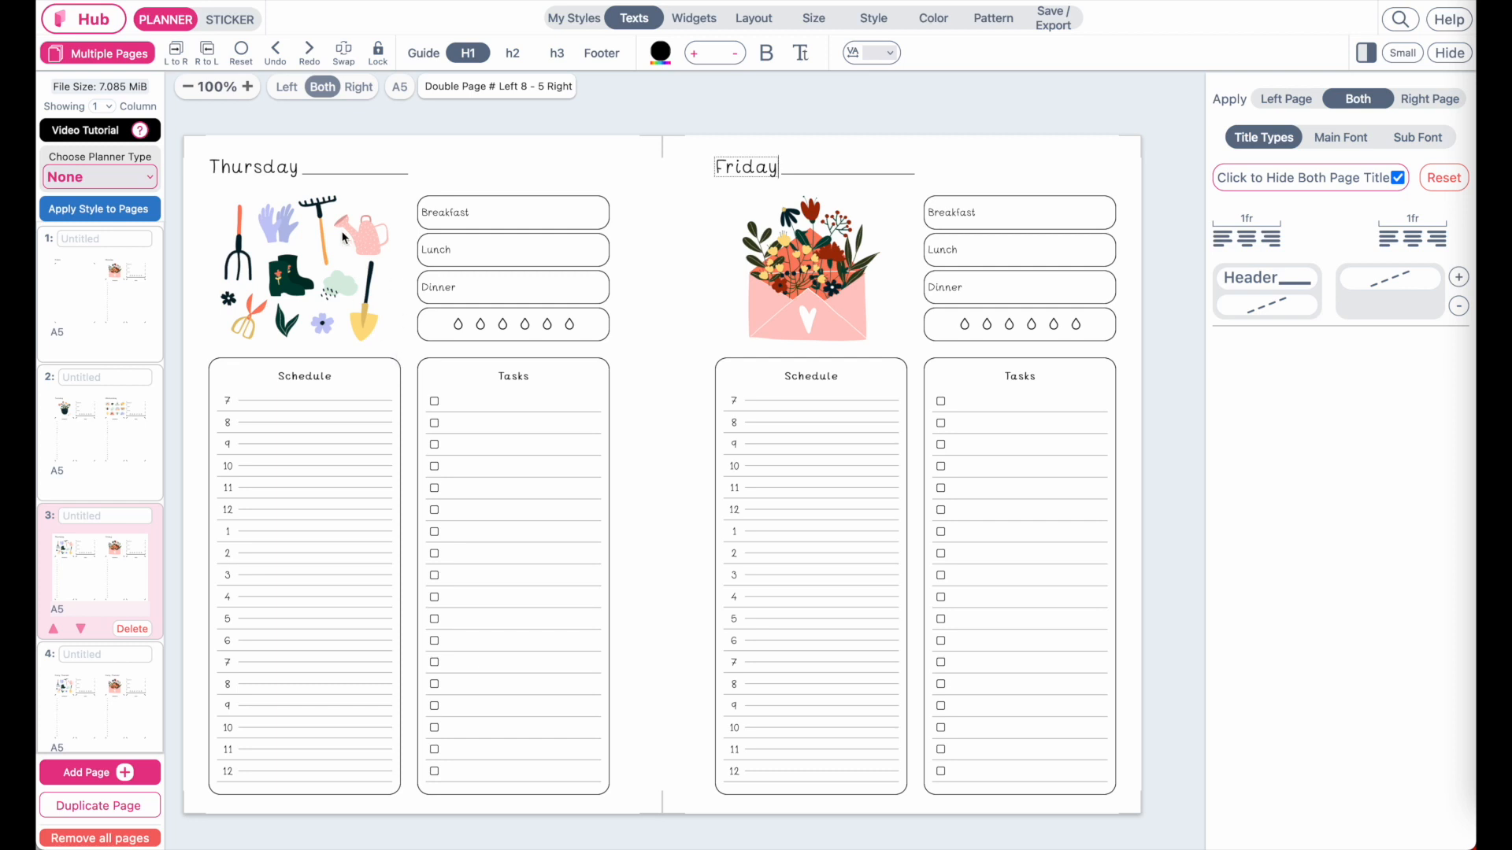
Replace the Thursday page's sticker with Composition-7, the house with trees, and the Friday page's with Composition-8, the chickens.
left_click(294, 251)
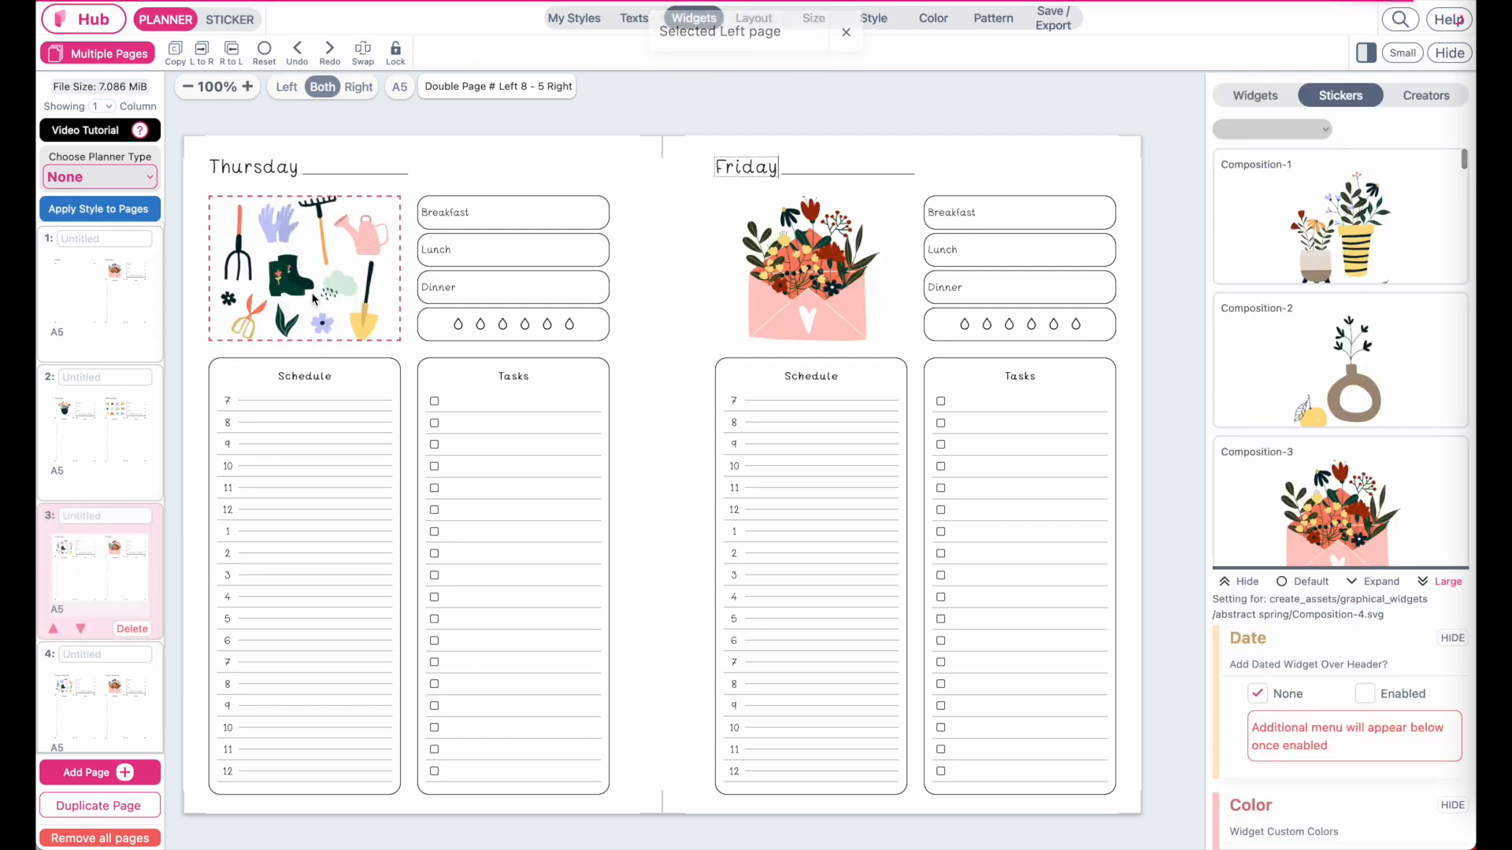
scroll(1307, 496, "down", 7)
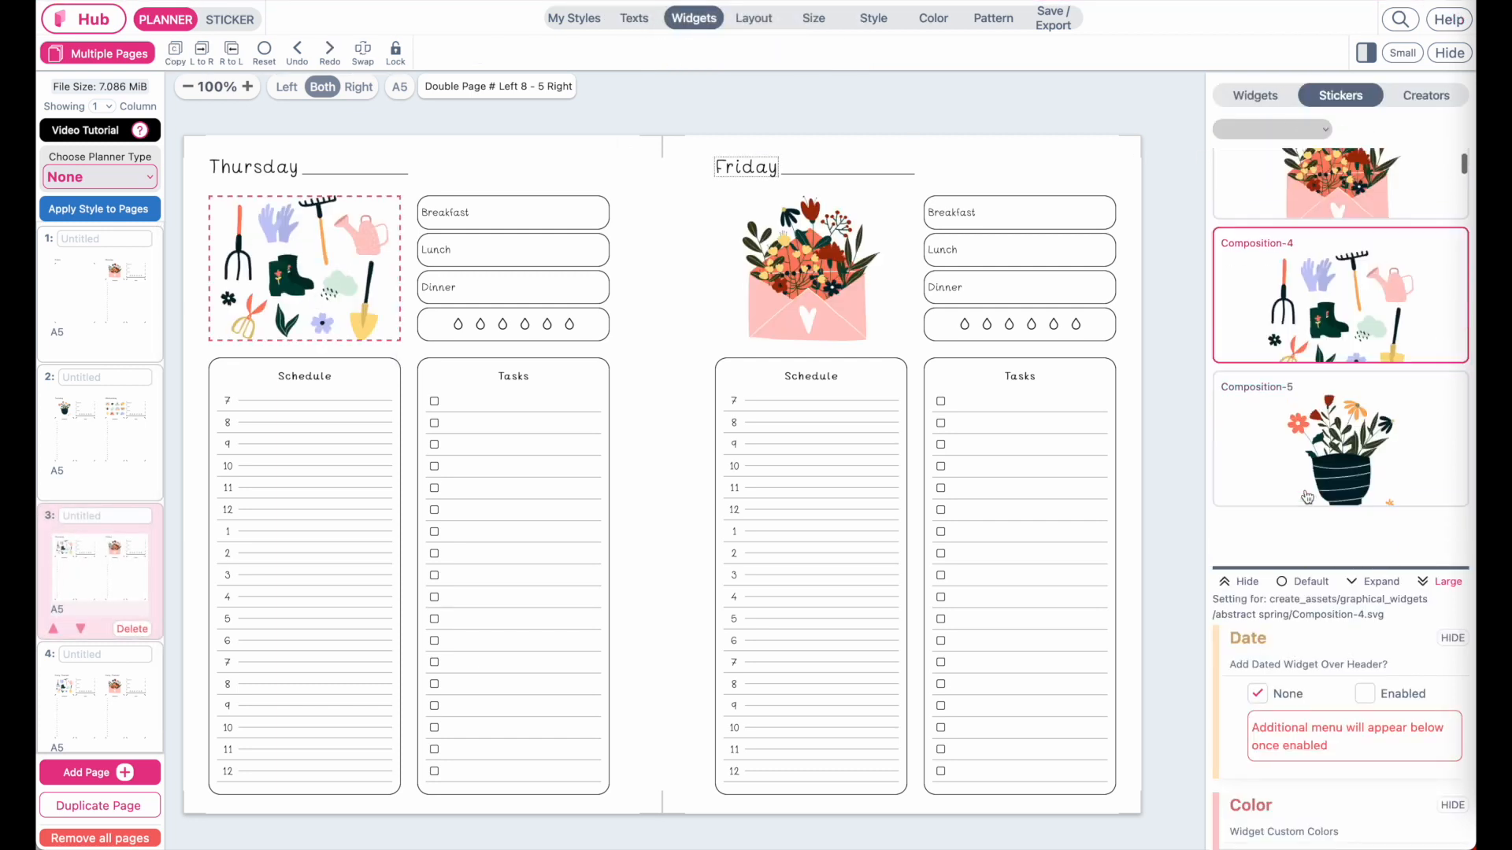
scroll(1306, 251, "down", 5)
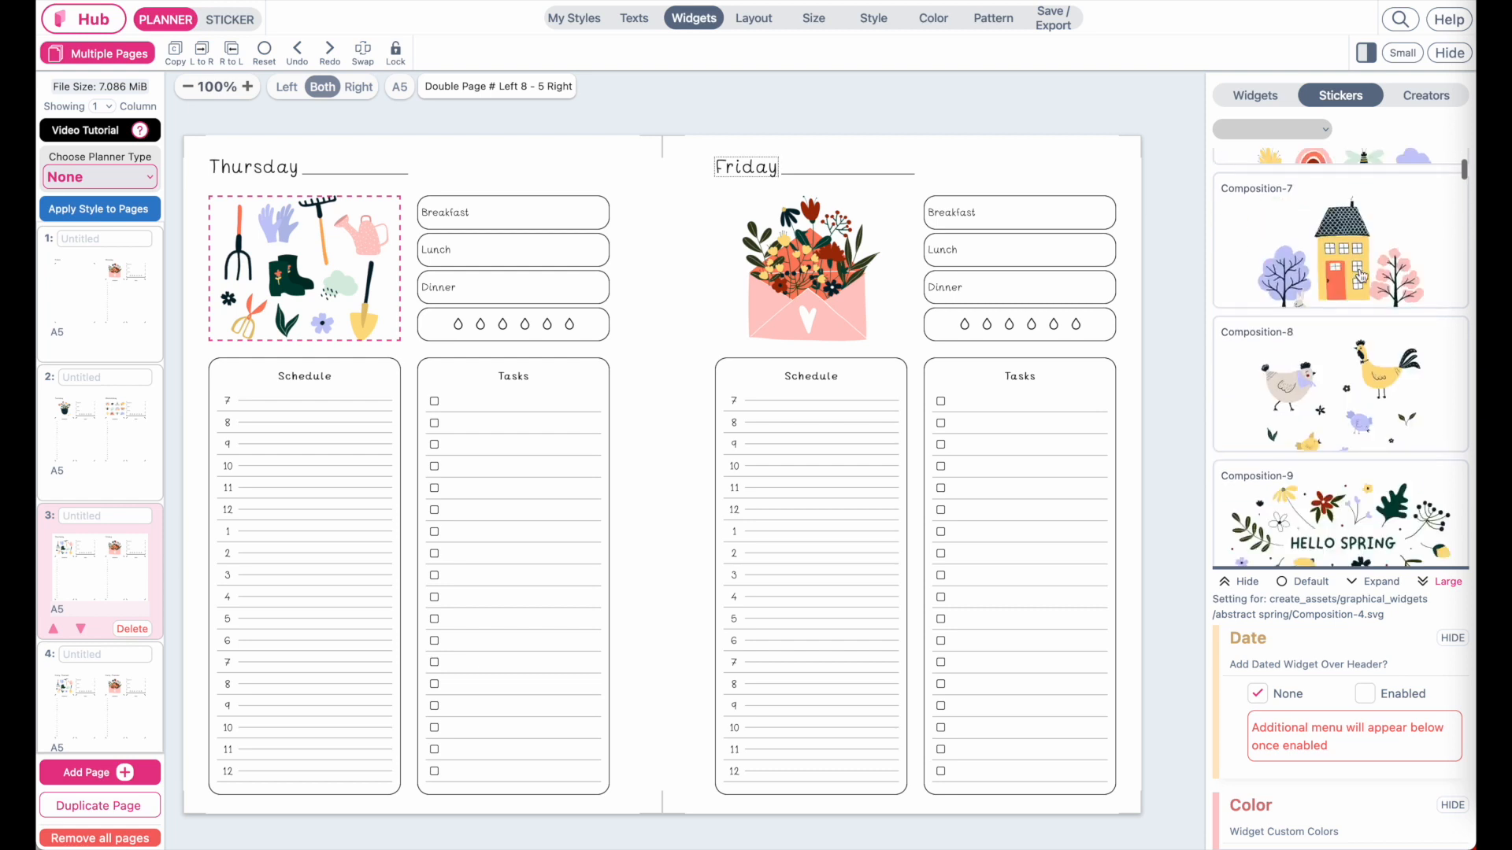
left_click(1307, 254)
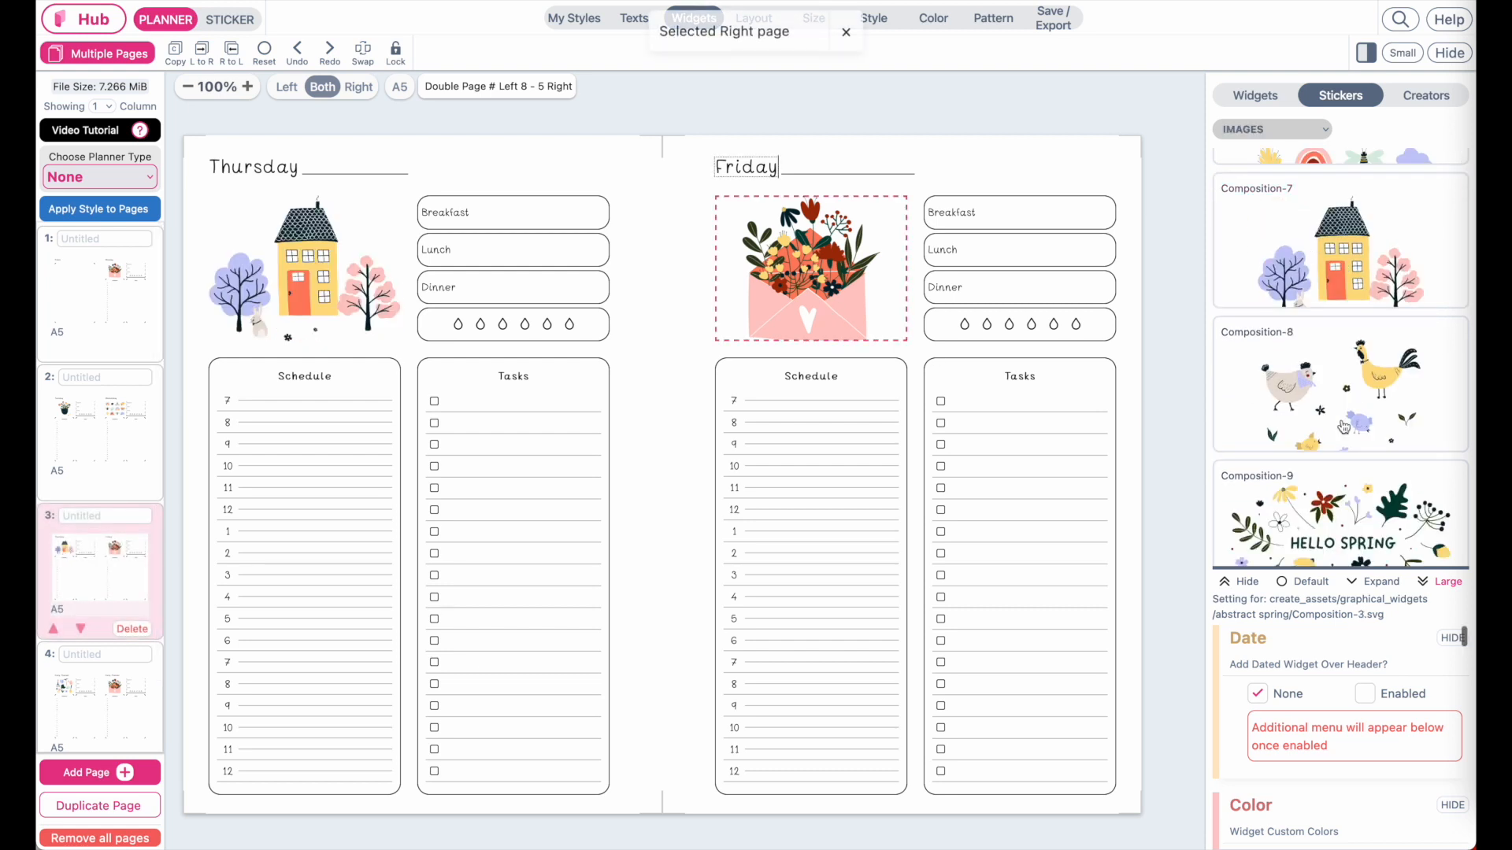
scroll(1343, 426, "down", 2)
left_click(1336, 276)
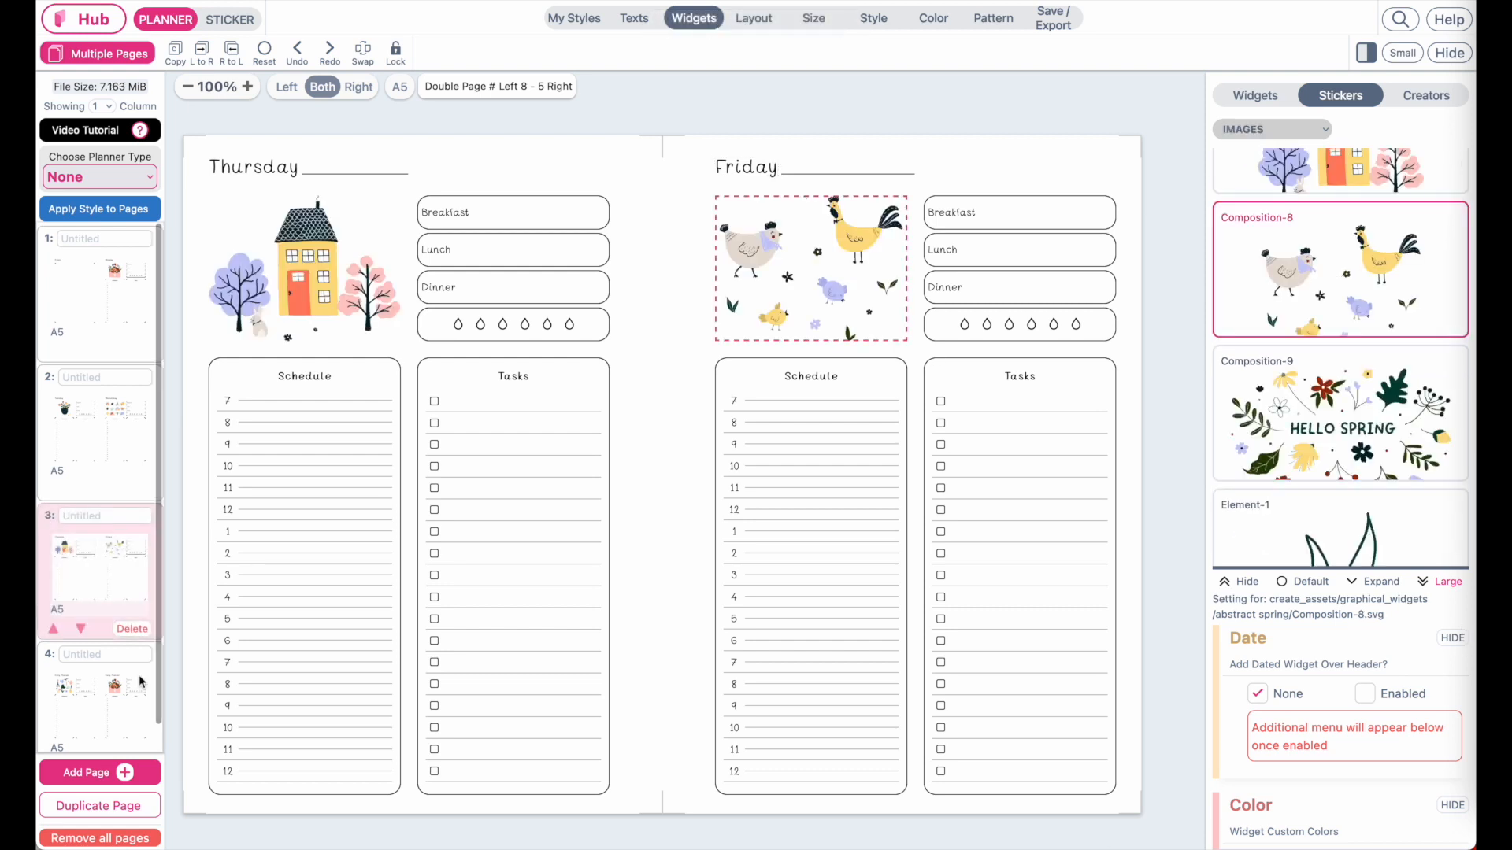
On the fourth spread, title the left page Saturday and the right page Sunday.
left_click(82, 701)
triple_click(343, 168)
type("Saturday")
key("Tab")
type("Sunday")
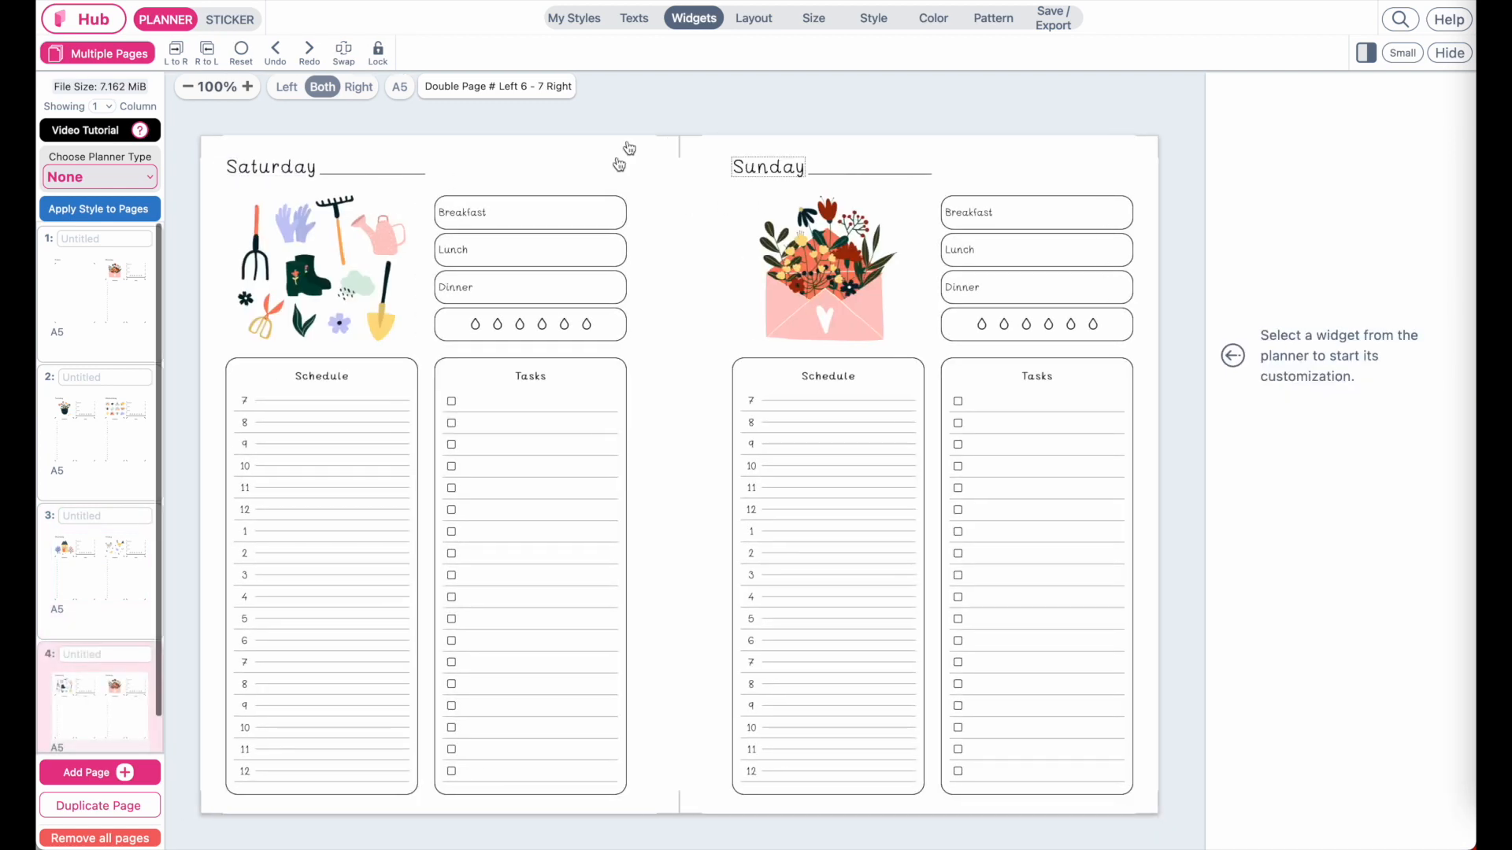
Replace the Saturday page's sticker with Composition-1, the potted plants, and the Sunday page's with Composition-2, the round vase.
left_click(229, 340)
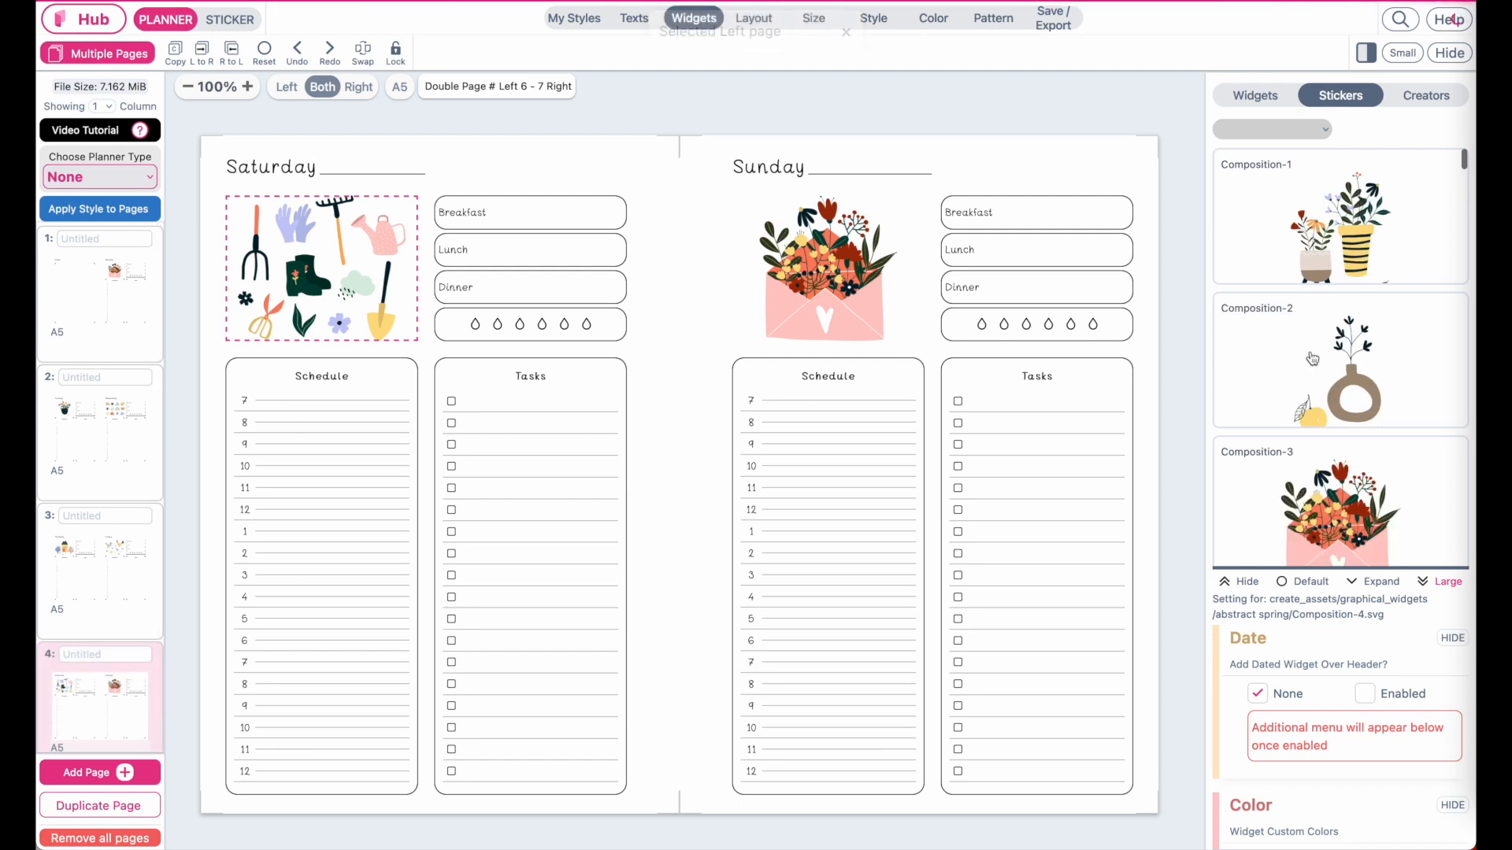
left_click(1360, 244)
left_click(854, 269)
scroll(1332, 264, "up", 3)
left_click(1391, 344)
left_click(1121, 103)
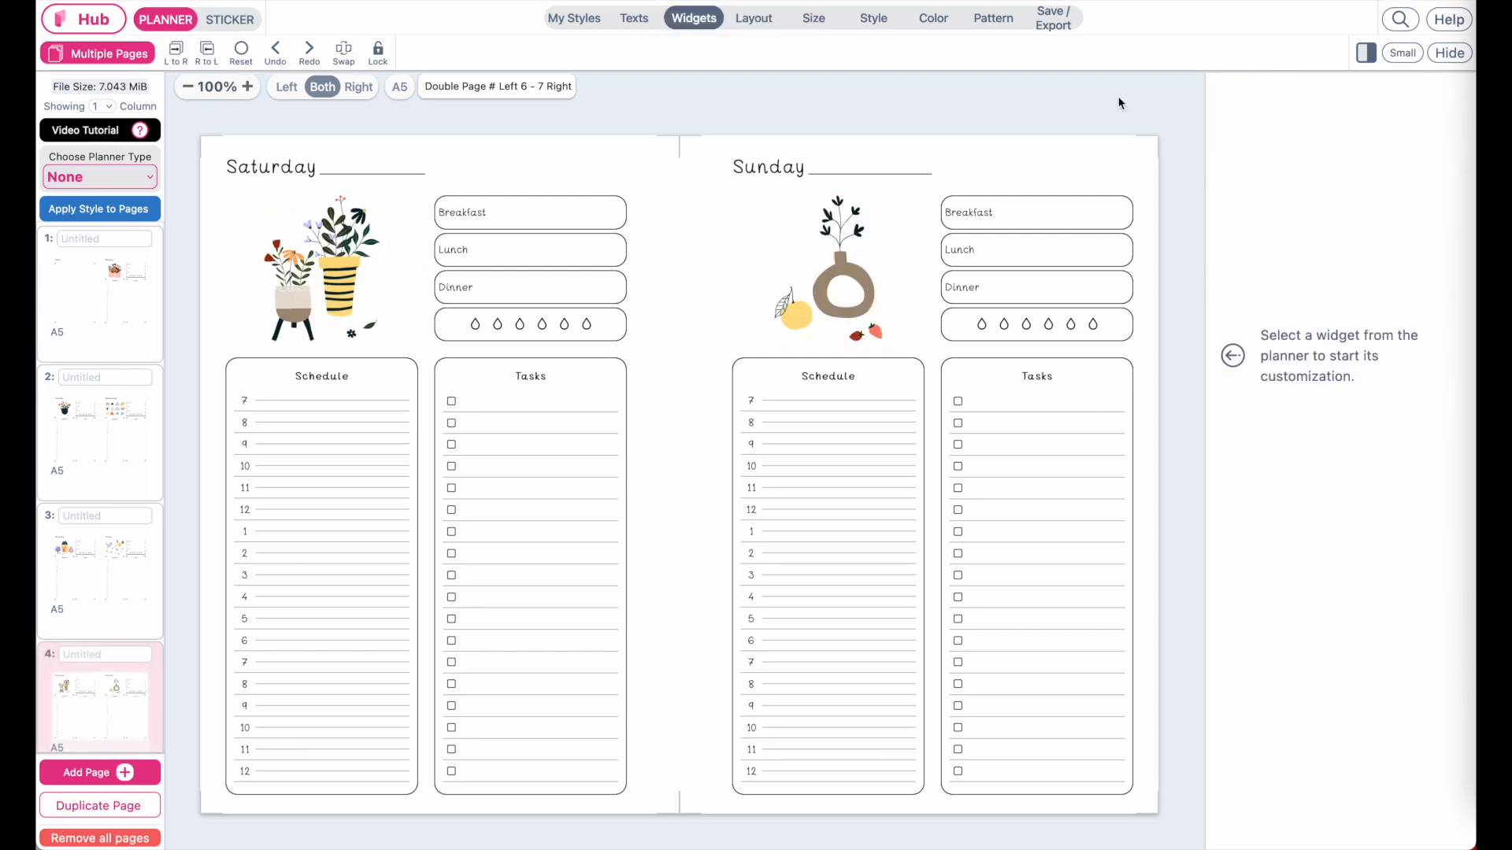
On the first spread, apply the underlined Header title type to the right page only, giving Monday a writing line.
left_click(92, 323)
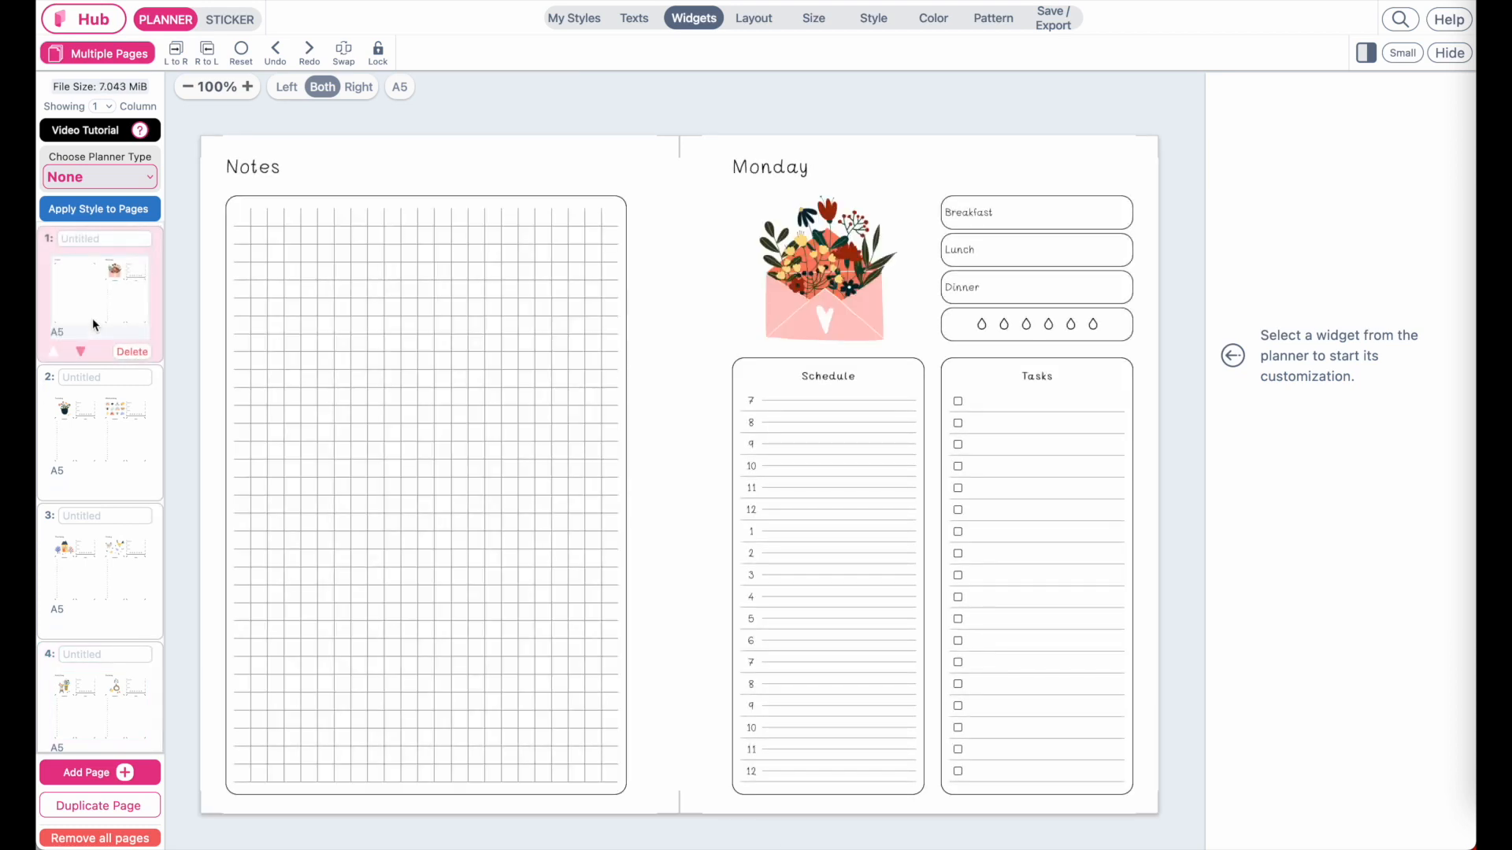
left_click(771, 170)
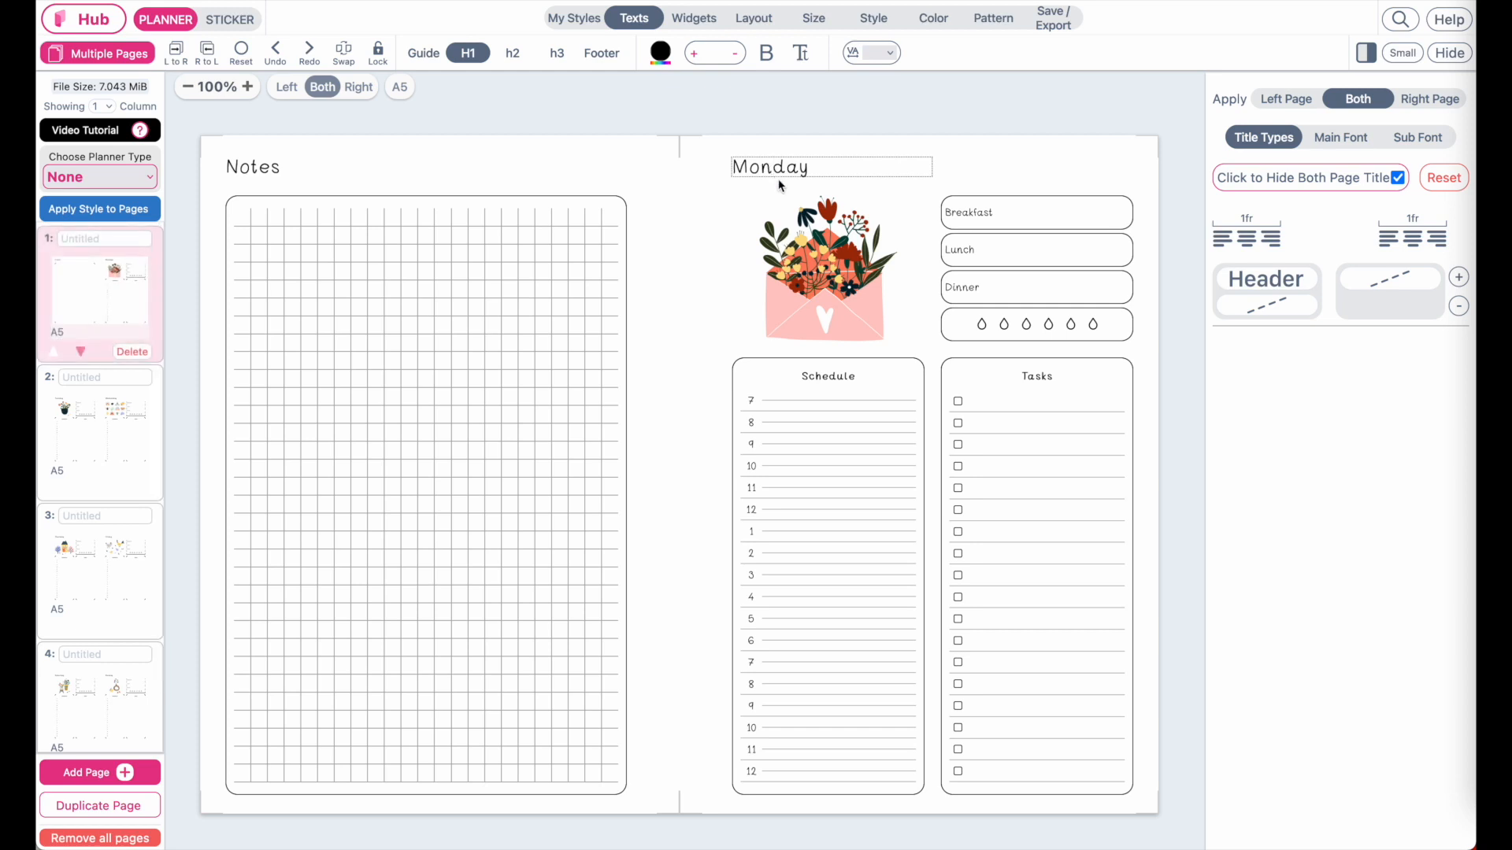
left_click_drag(282, 167, 211, 170)
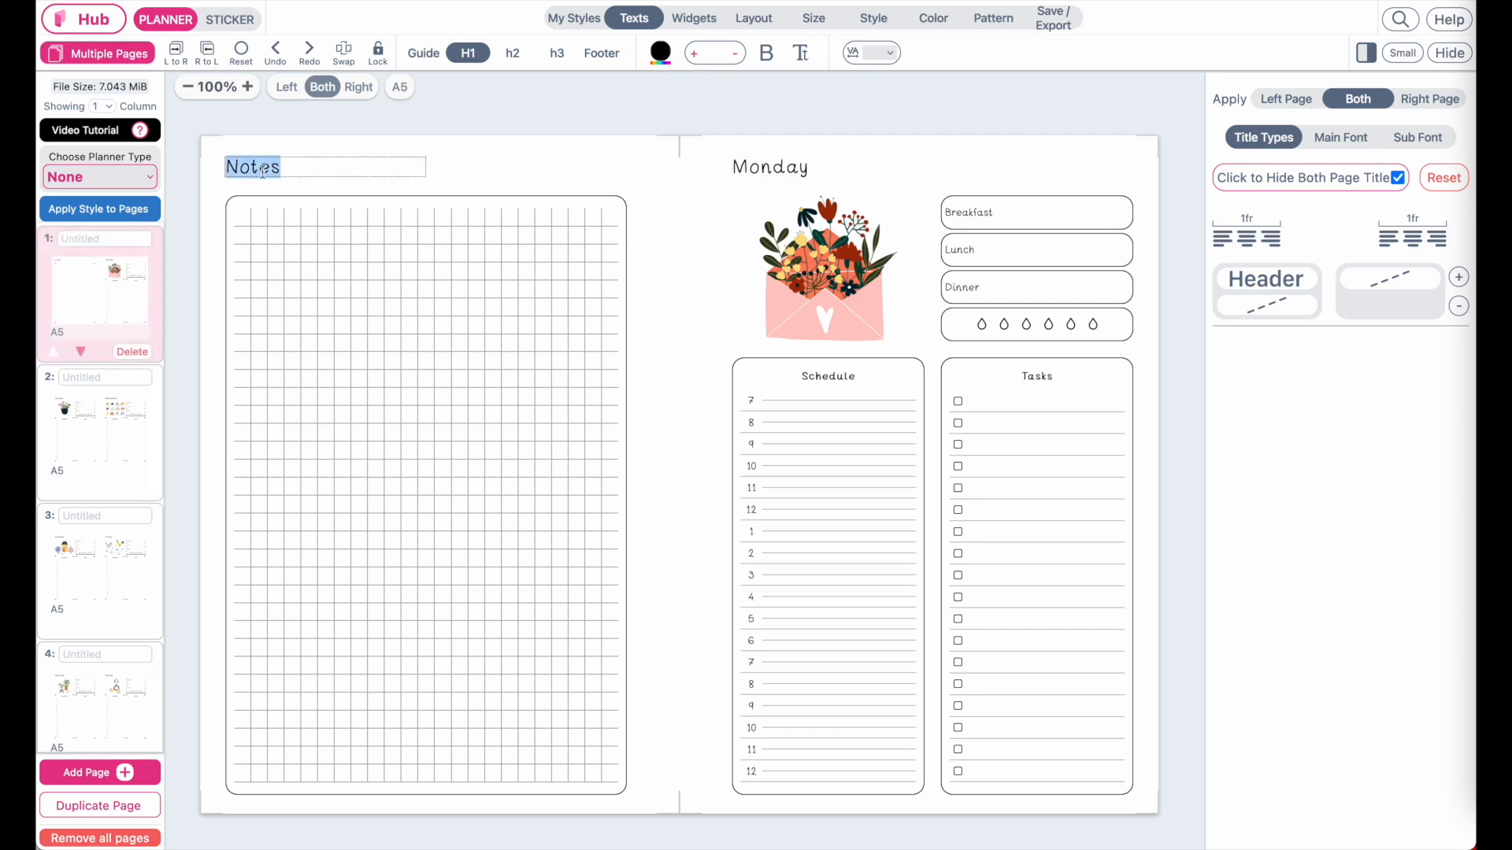
left_click(280, 168)
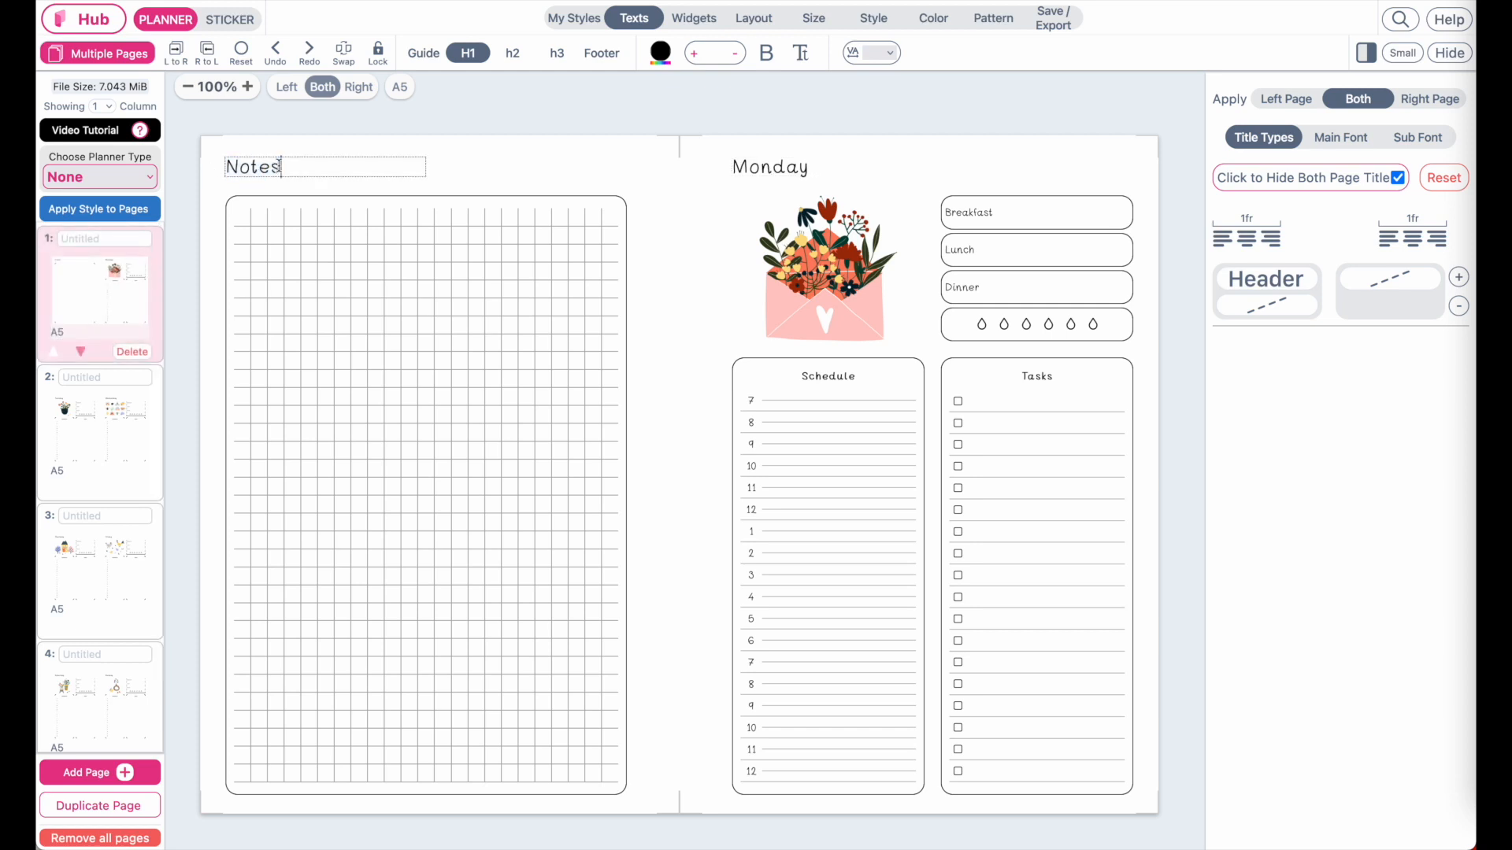
left_click(1288, 281)
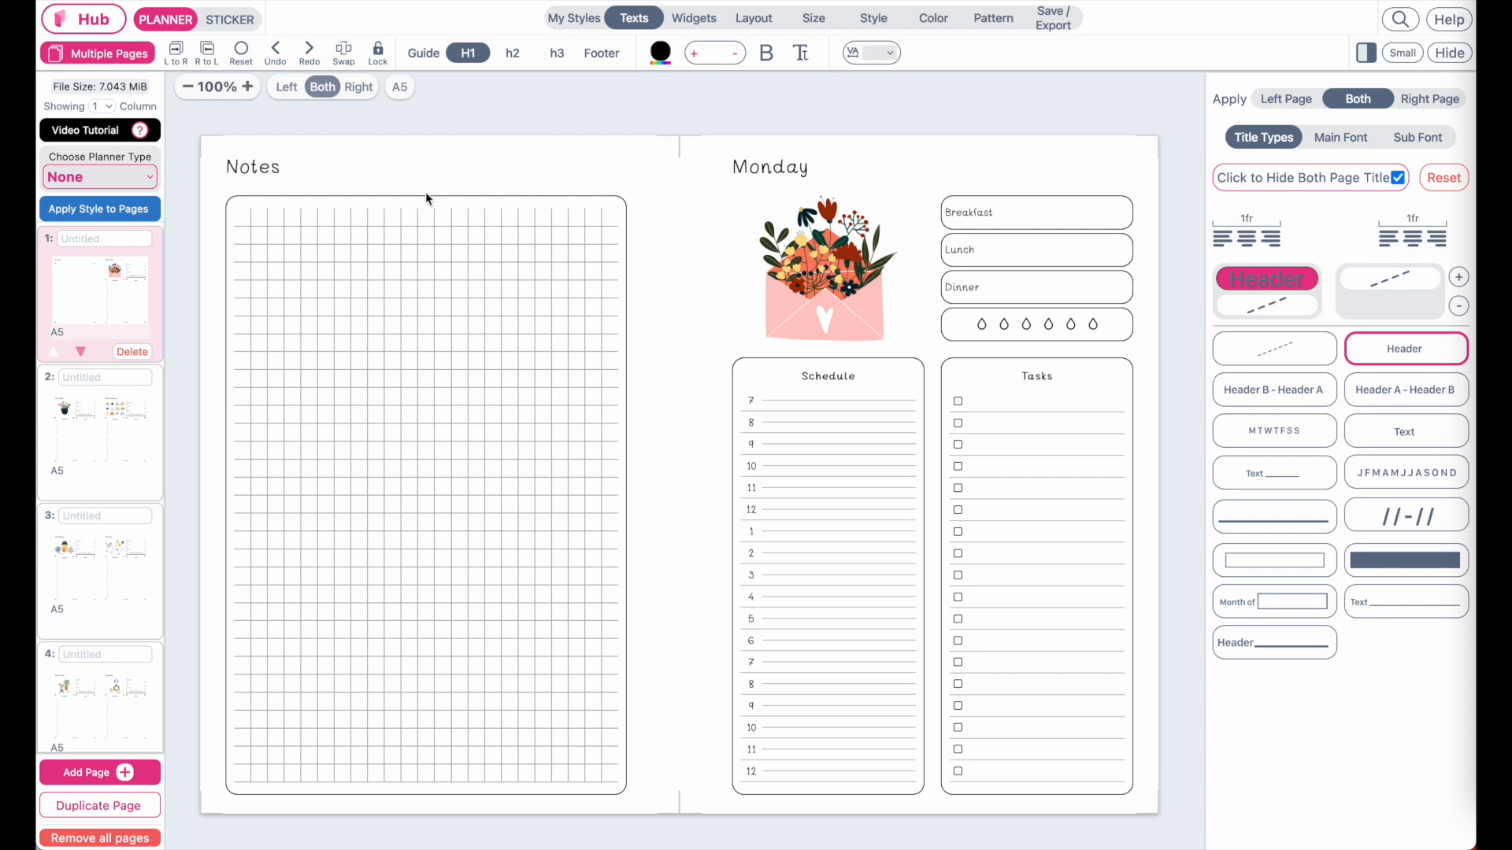
left_click(772, 167)
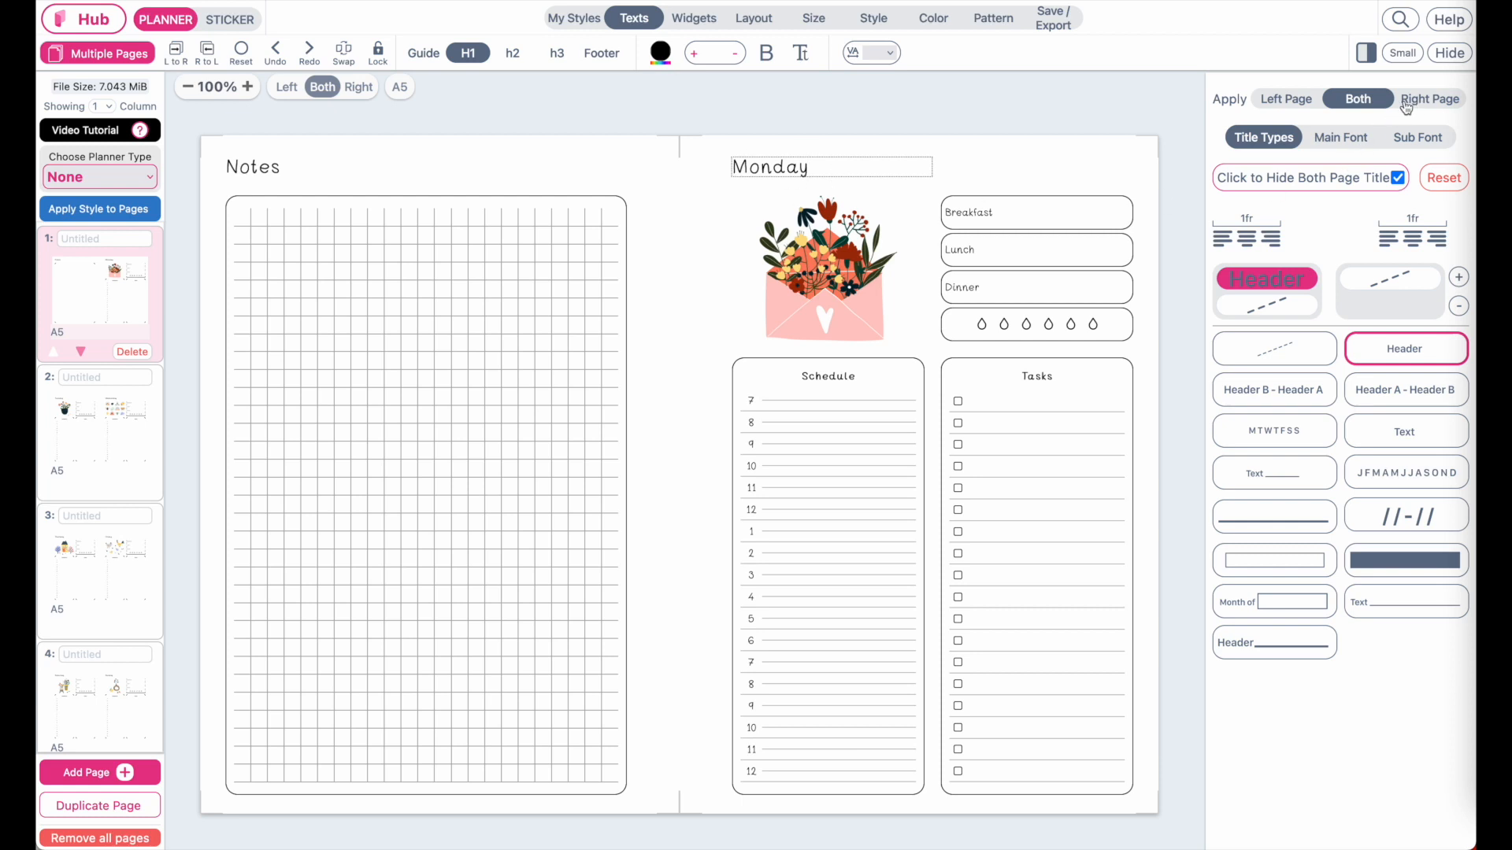
left_click(1434, 105)
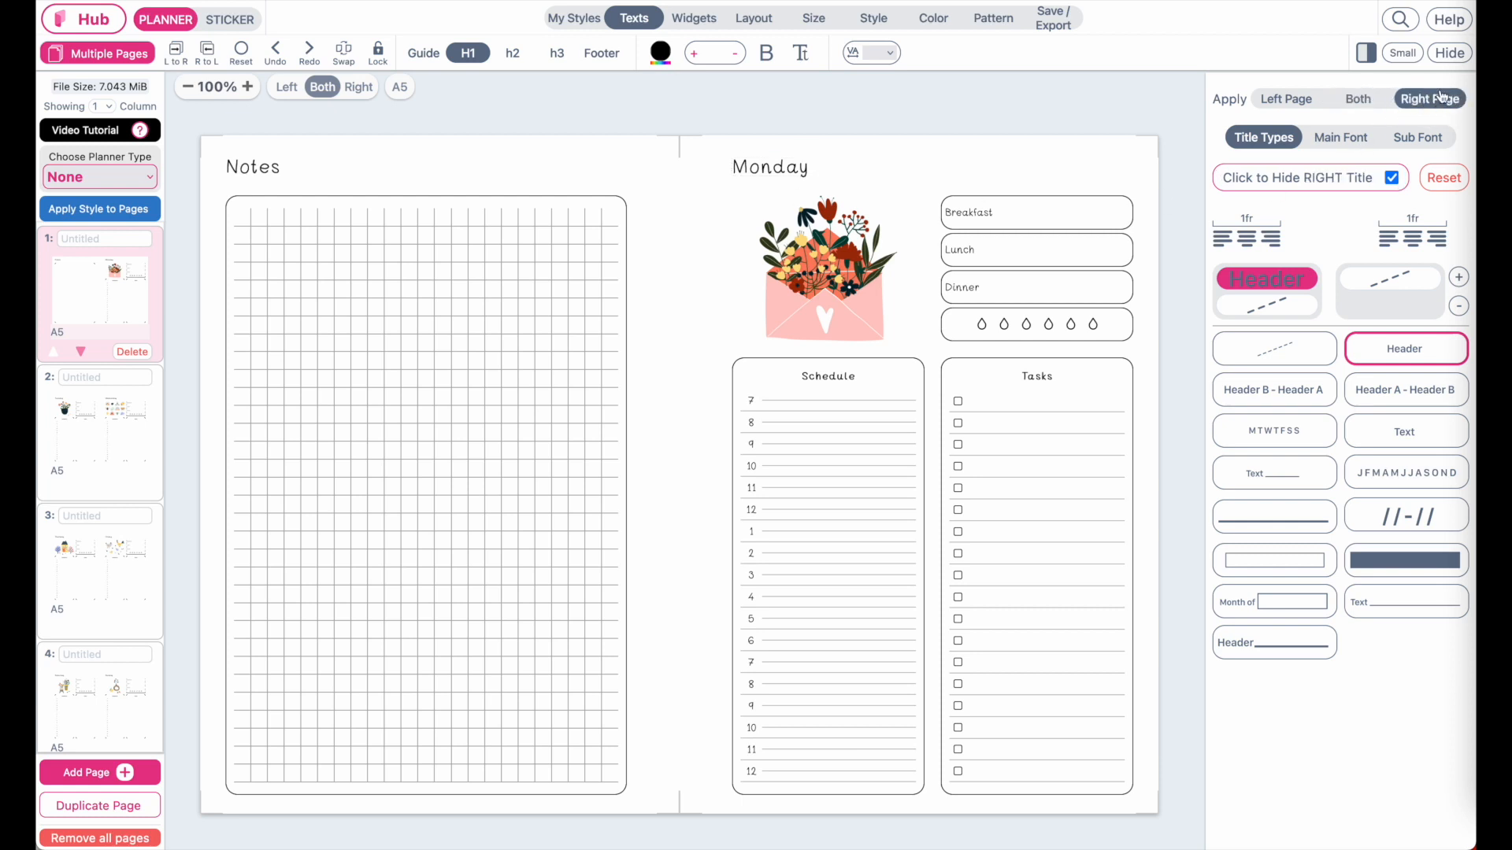
left_click(1293, 651)
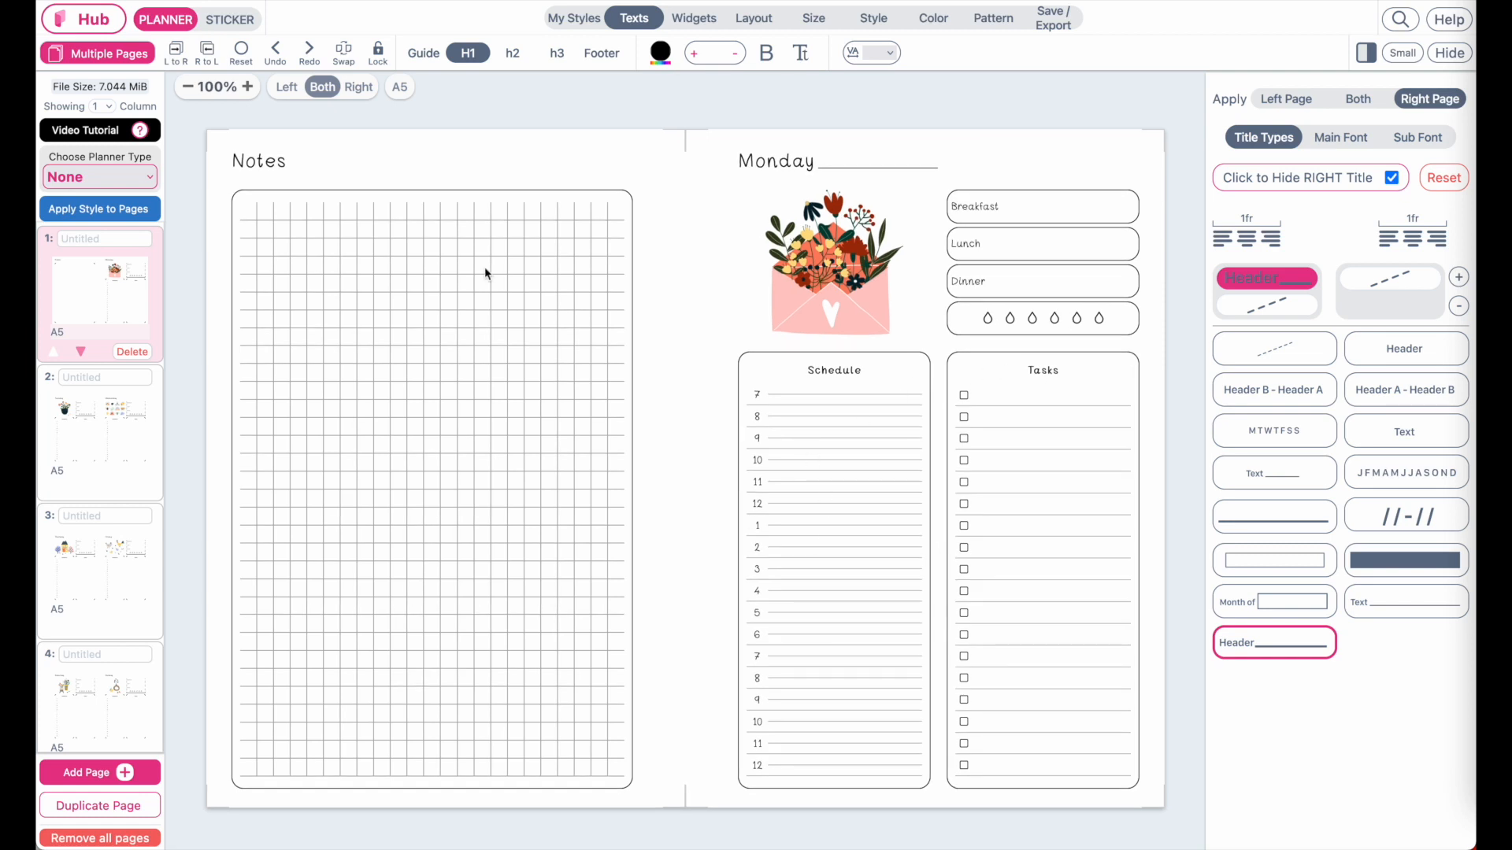
Generate a PDF of all pages for A4 paper with pages rearranged for ring binding, and open the download.
left_click(121, 413)
scroll(118, 417, "down", 1)
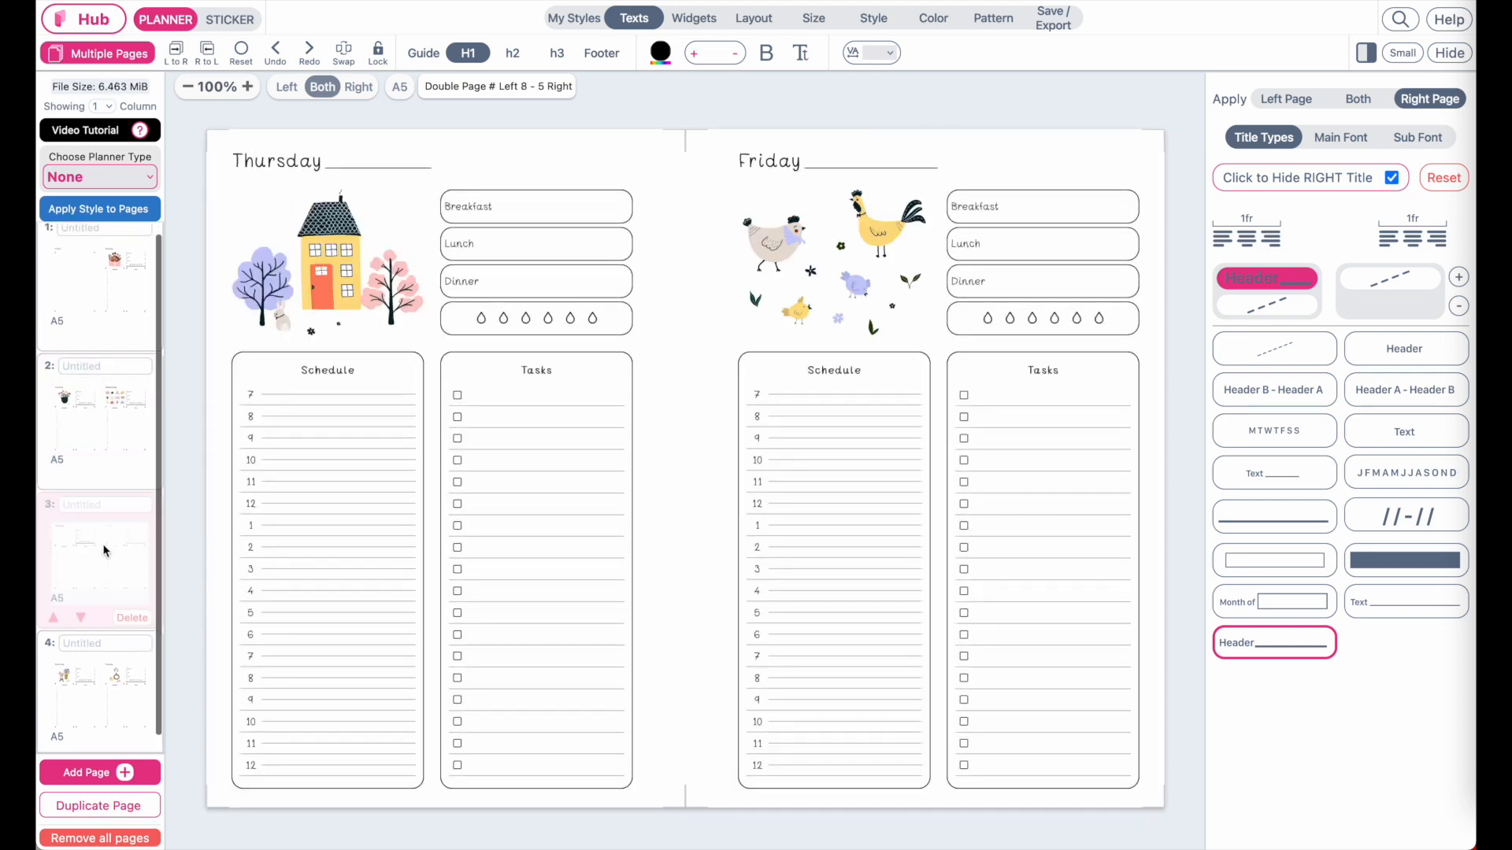
left_click(93, 692)
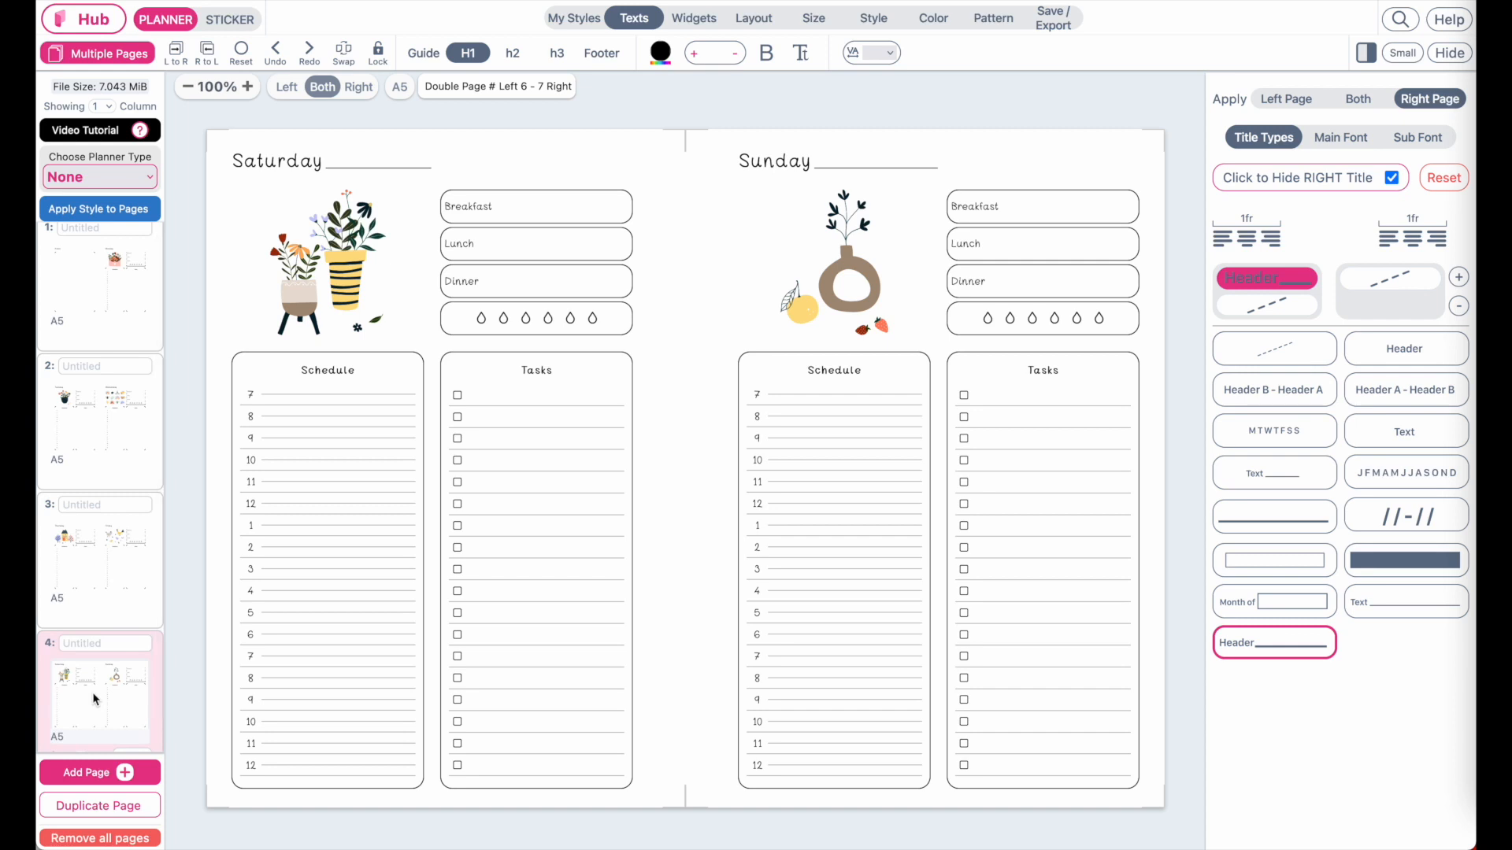
left_click(1061, 17)
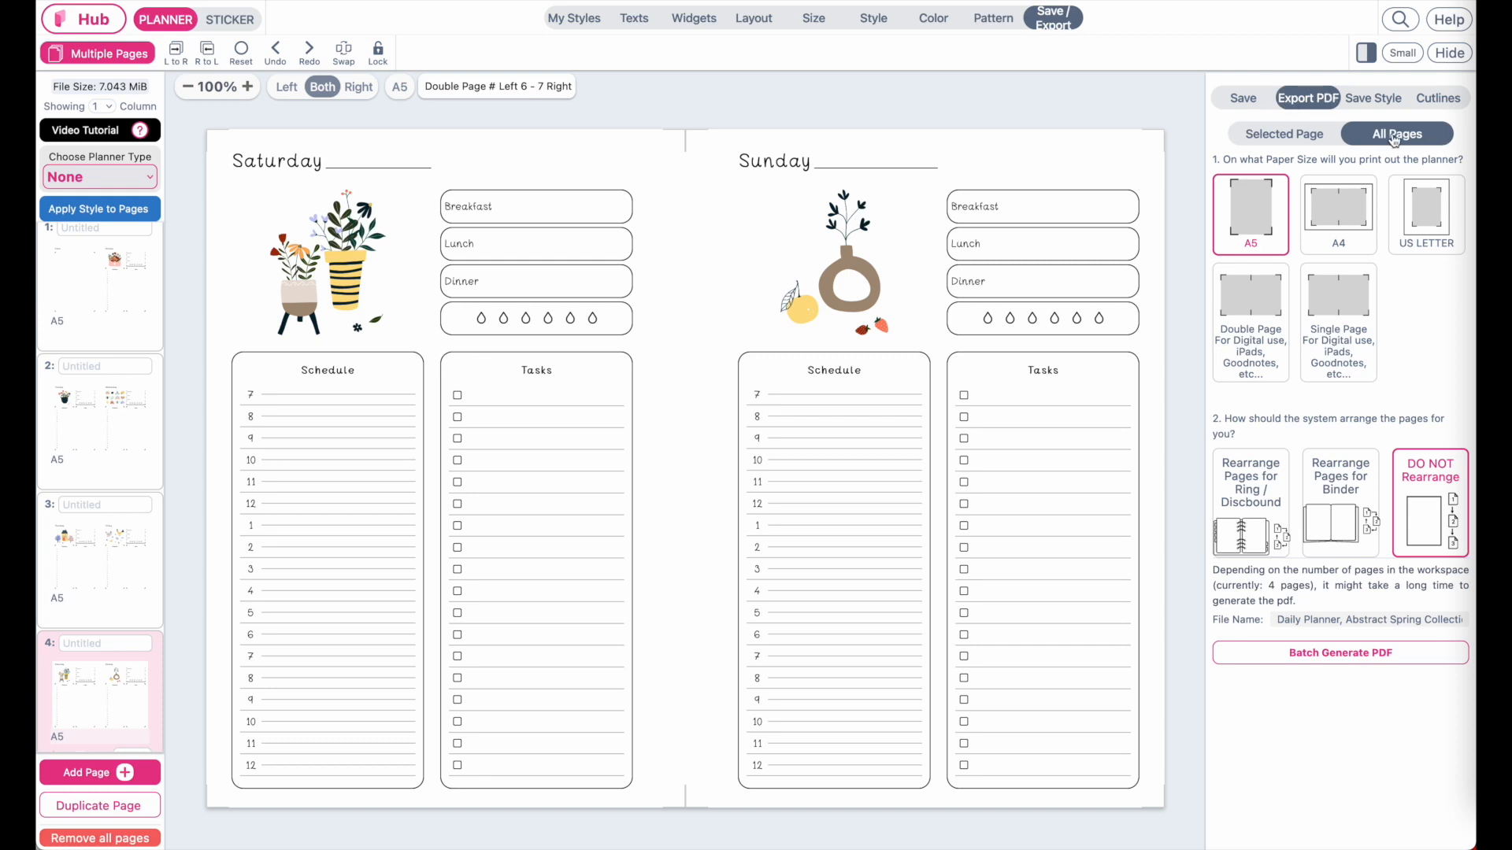
left_click(1341, 227)
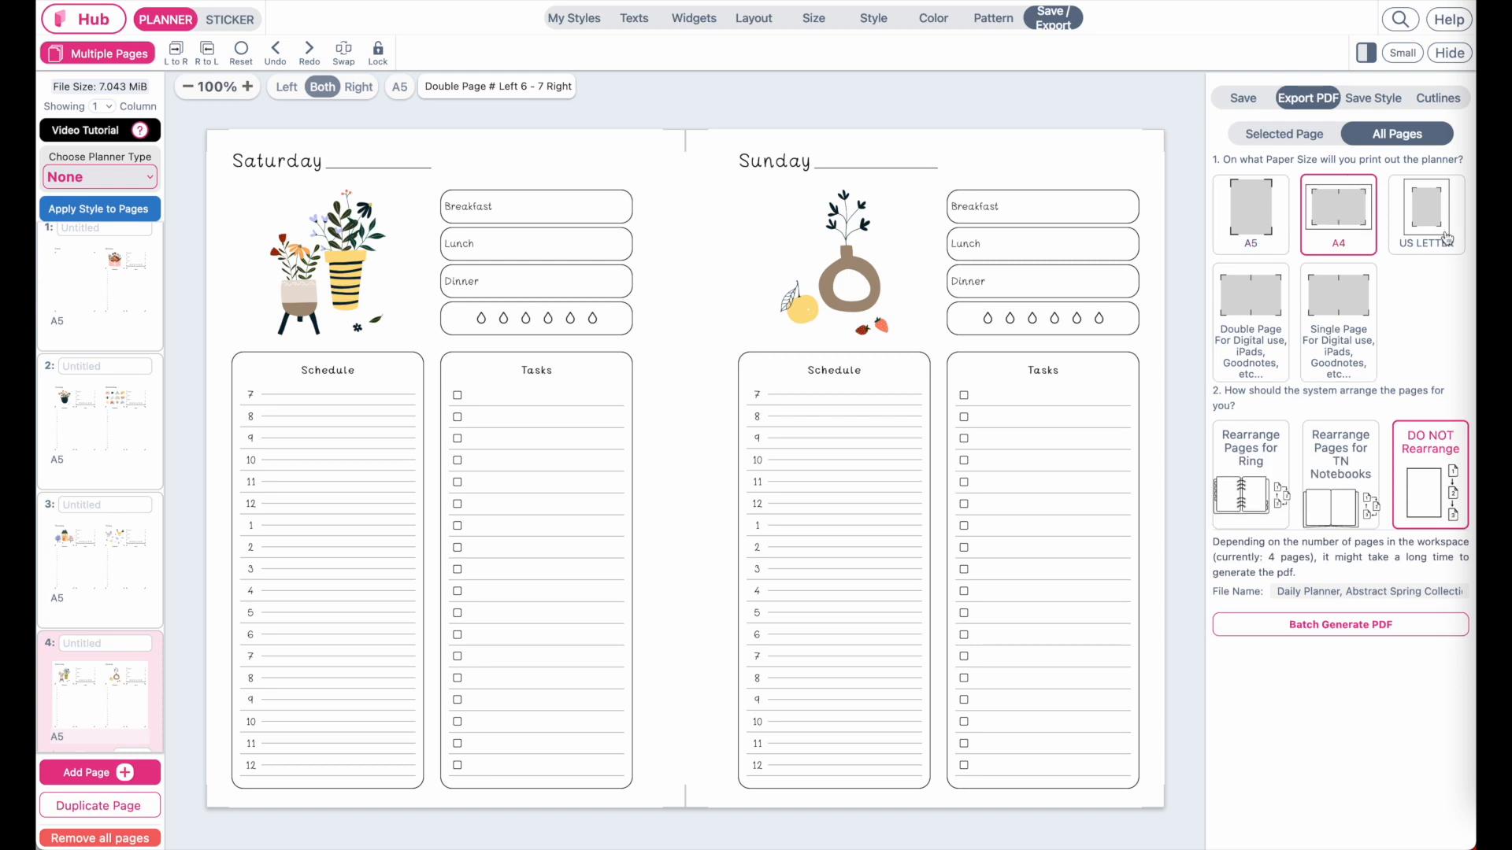
left_click(1427, 228)
left_click(1339, 228)
left_click(1245, 502)
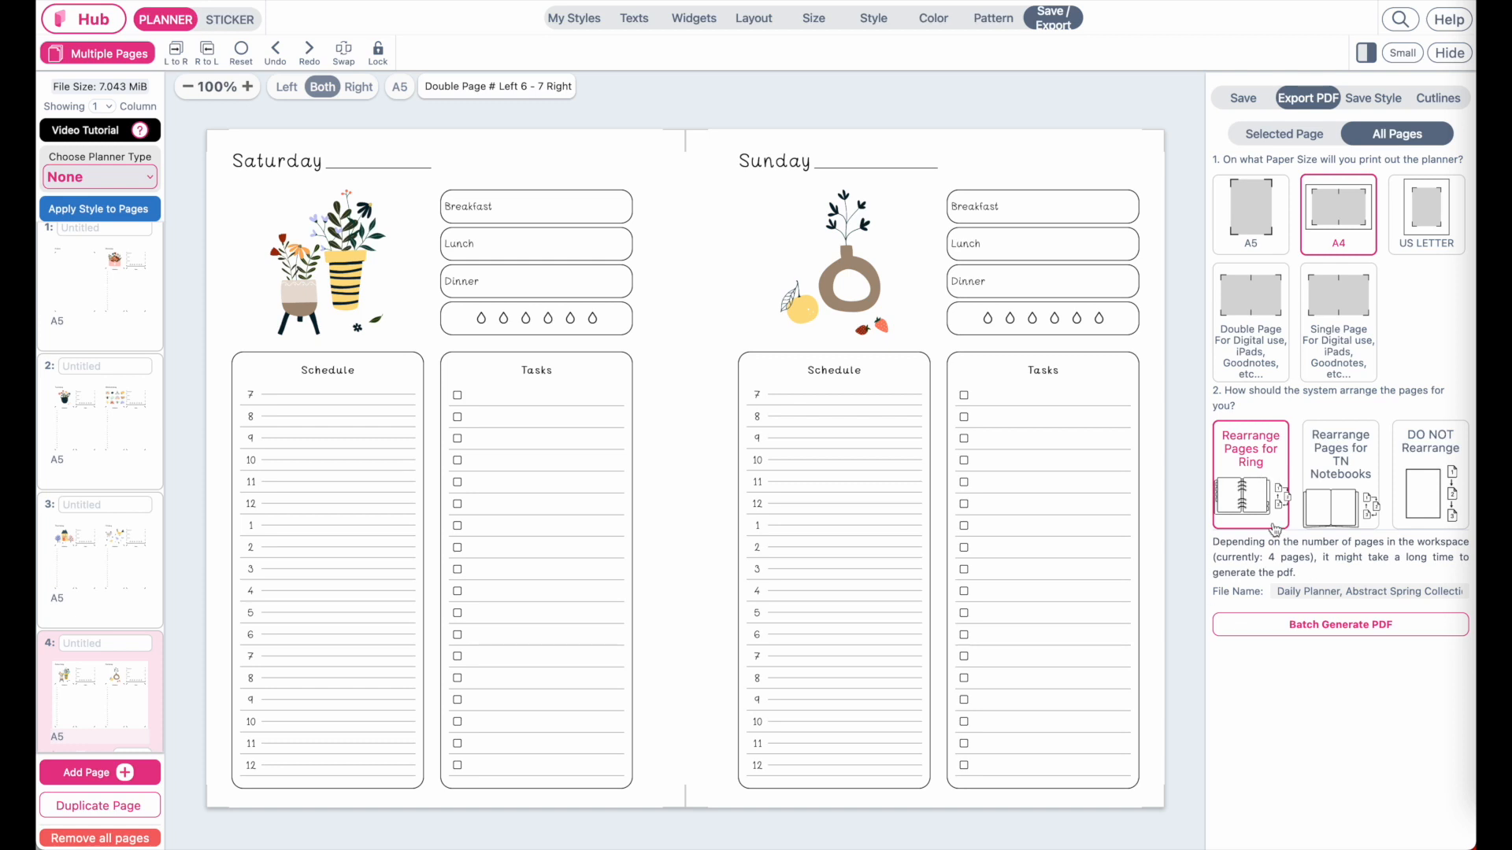
left_click(1319, 630)
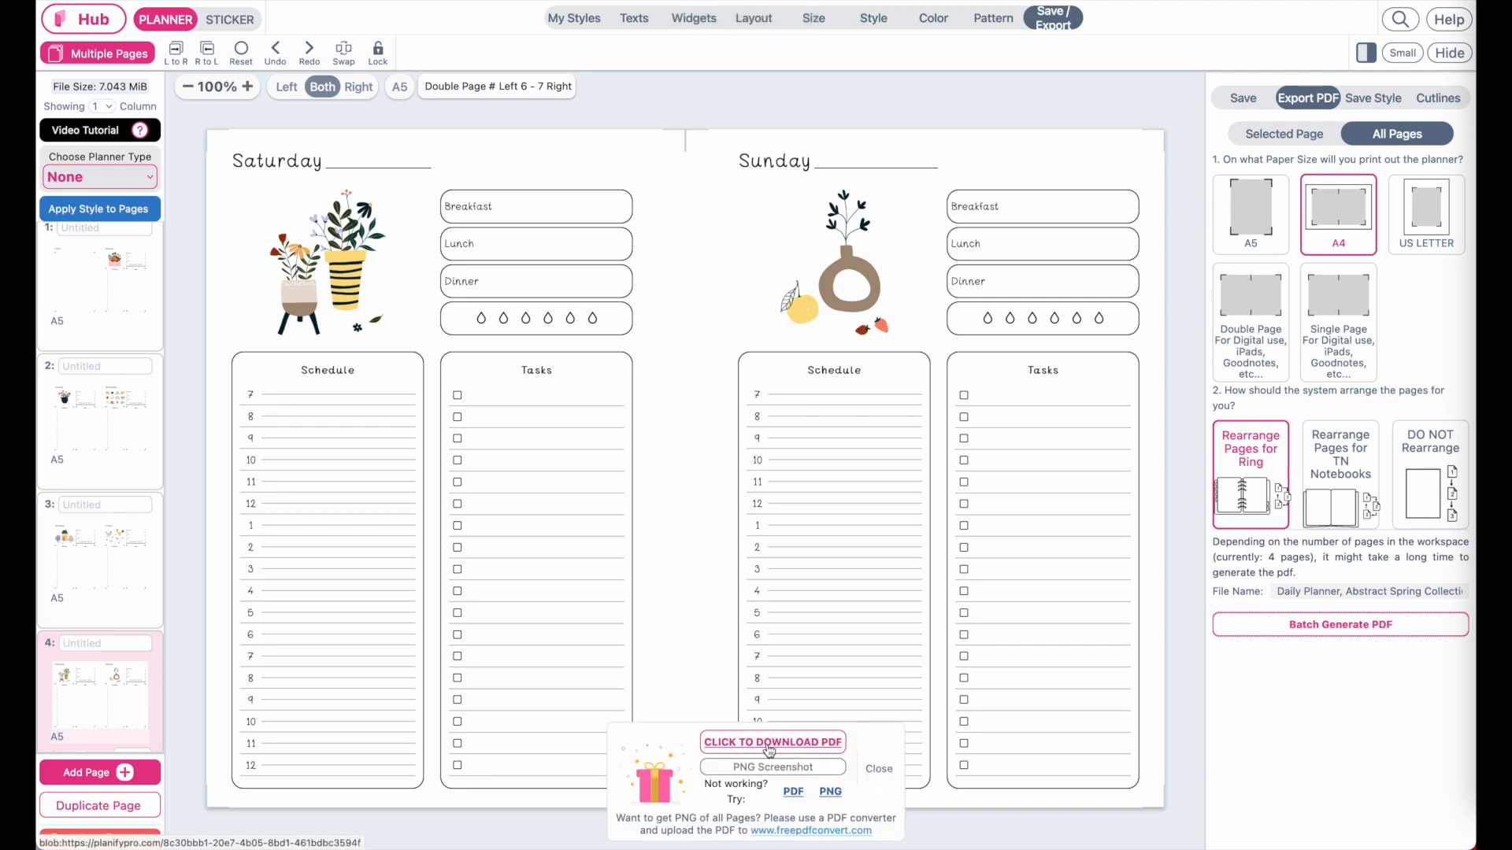
left_click(768, 743)
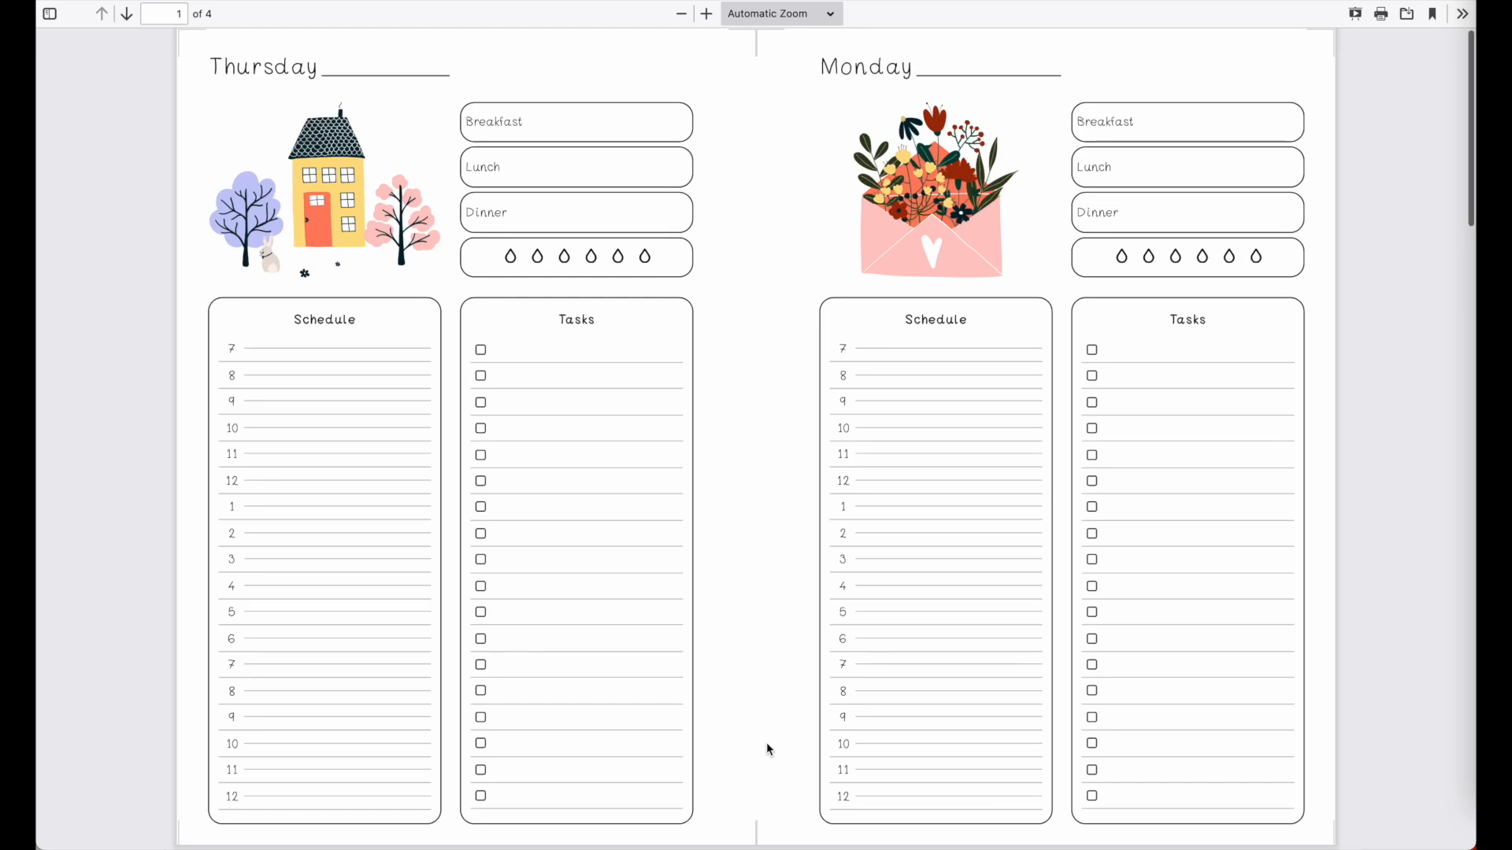
Examine the page order and ring-binding arrangement across the exported PDF's four sheets, and return to the planner.
scroll(767, 744, "down", 3)
scroll(767, 743, "up", 3)
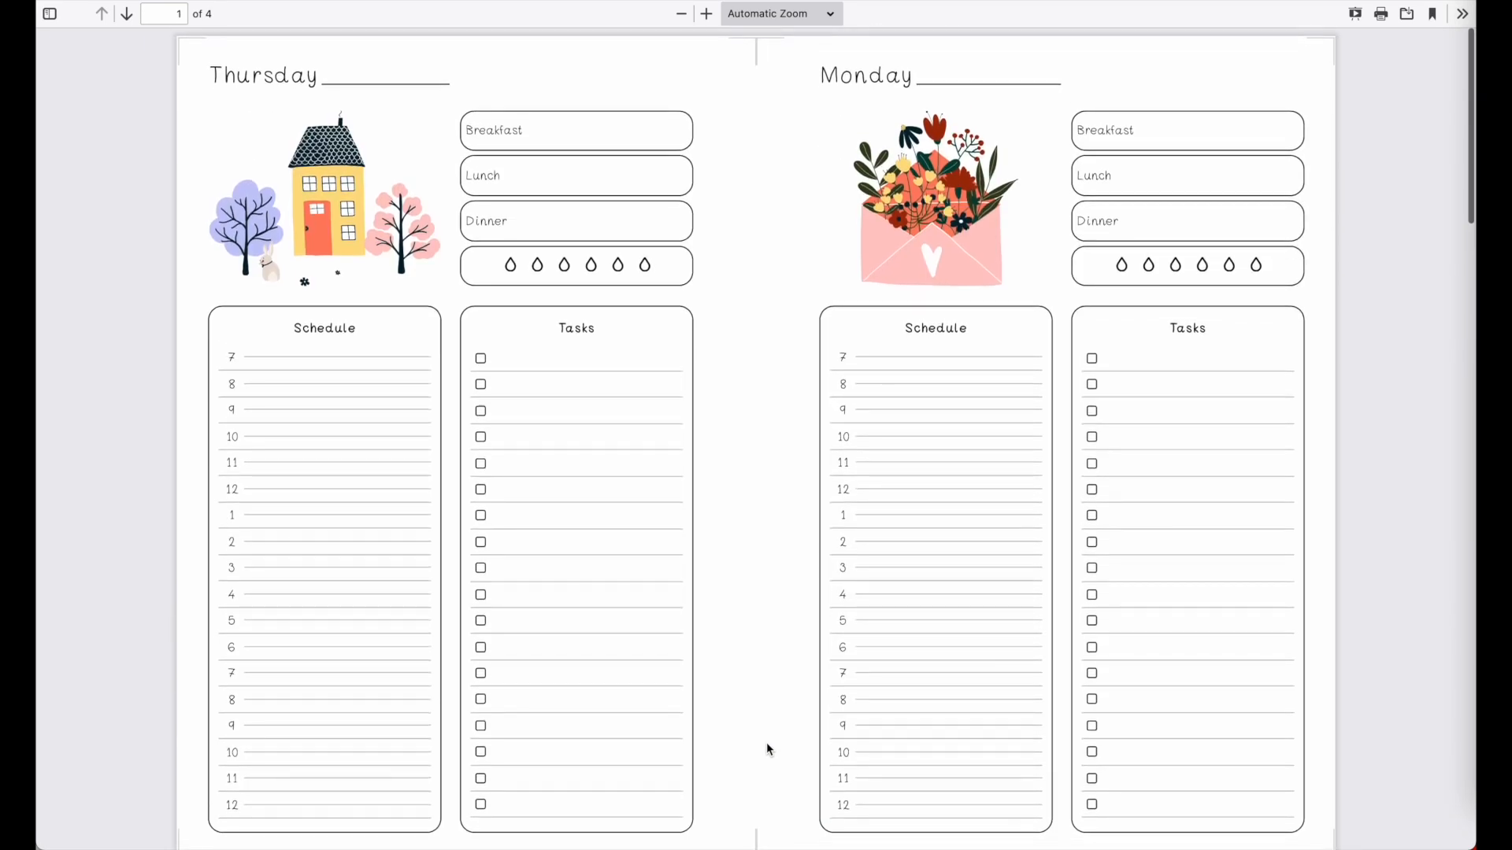
scroll(767, 743, "down", 8)
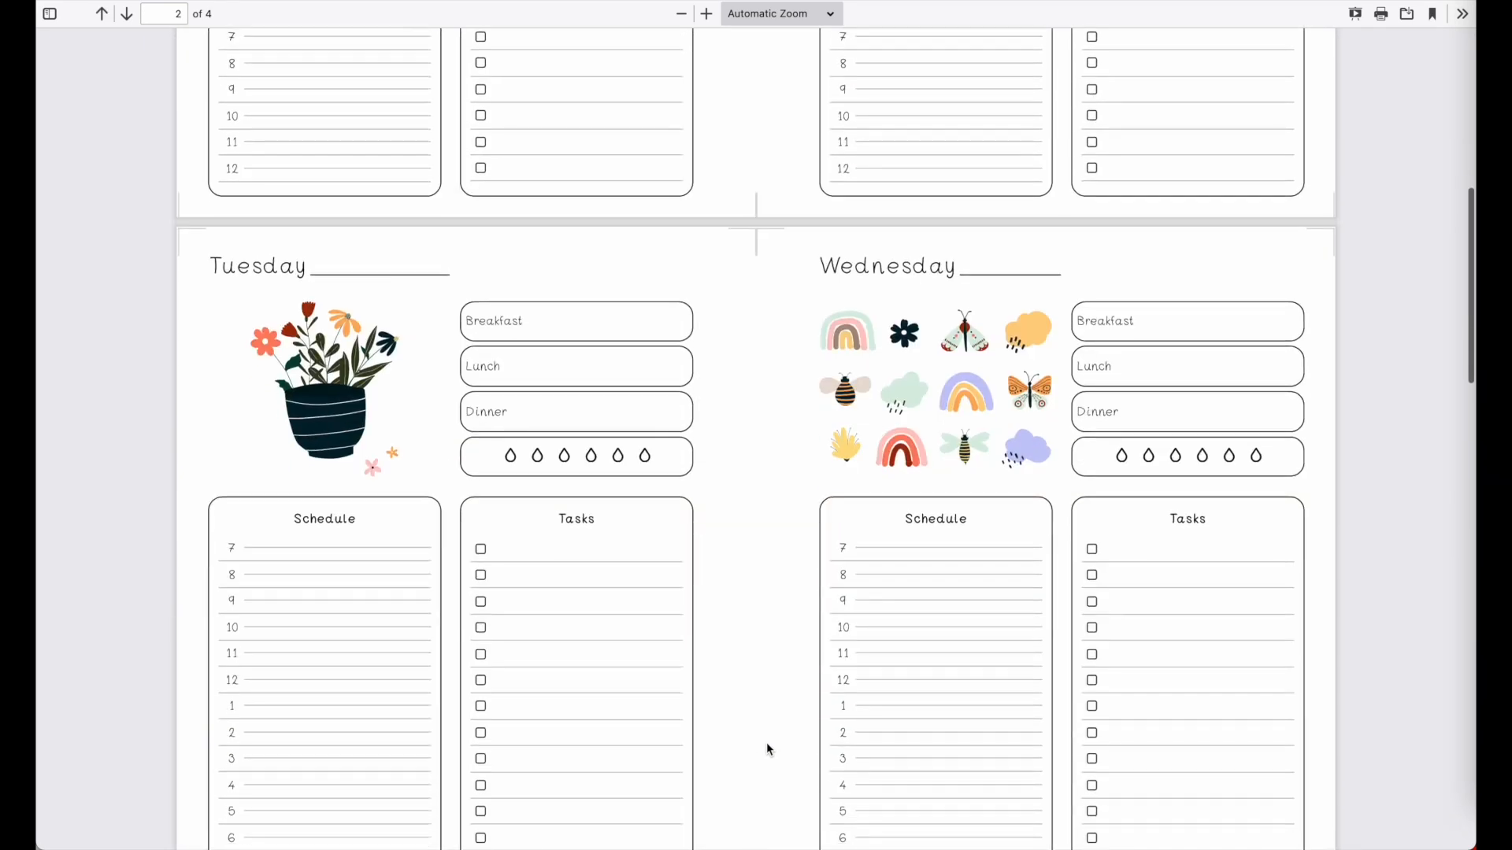
scroll(767, 743, "up", 8)
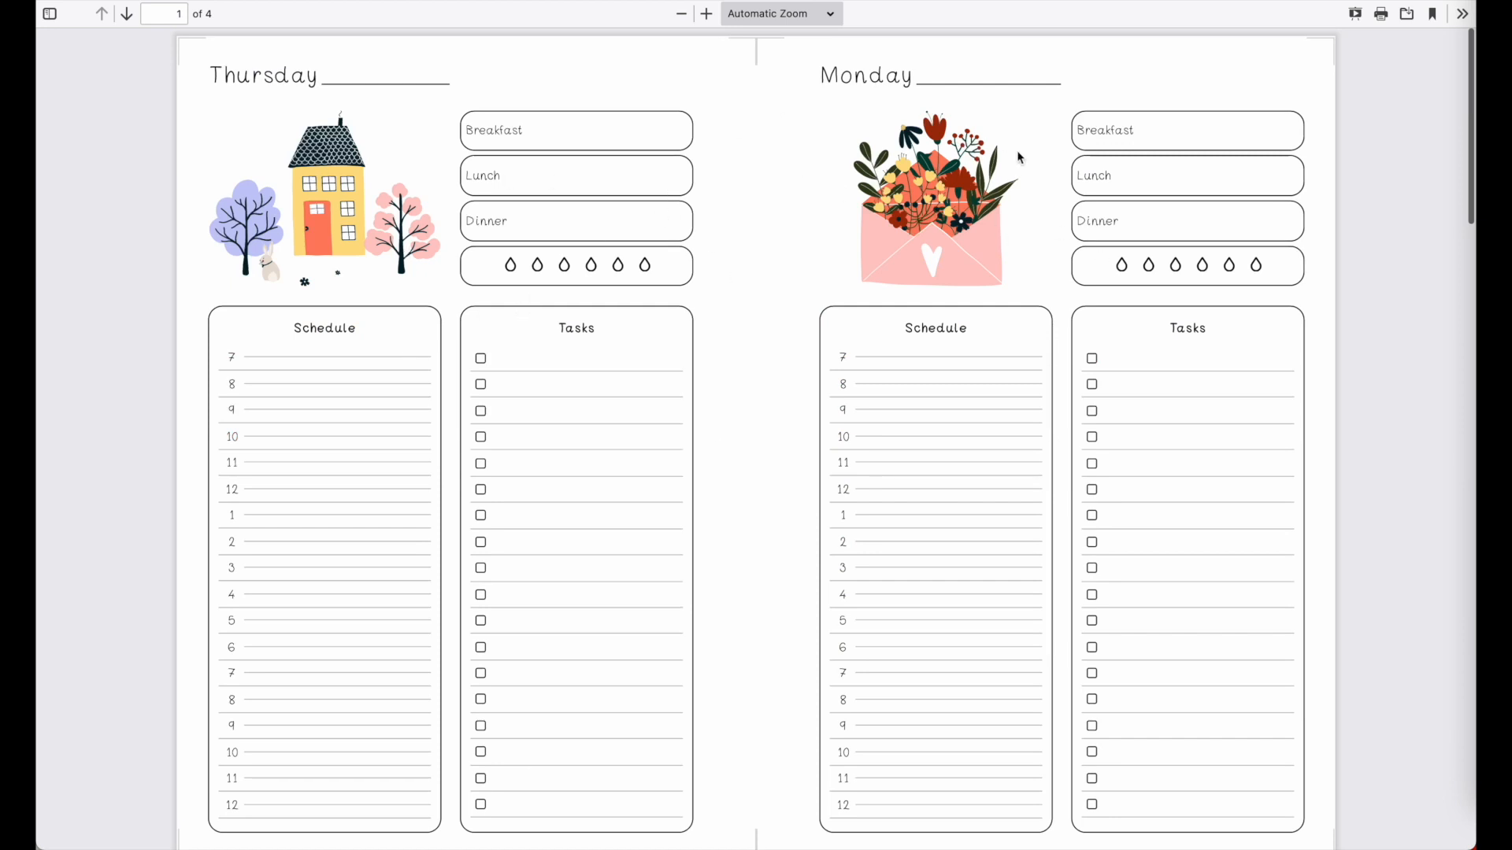
scroll(649, 470, "down", 9)
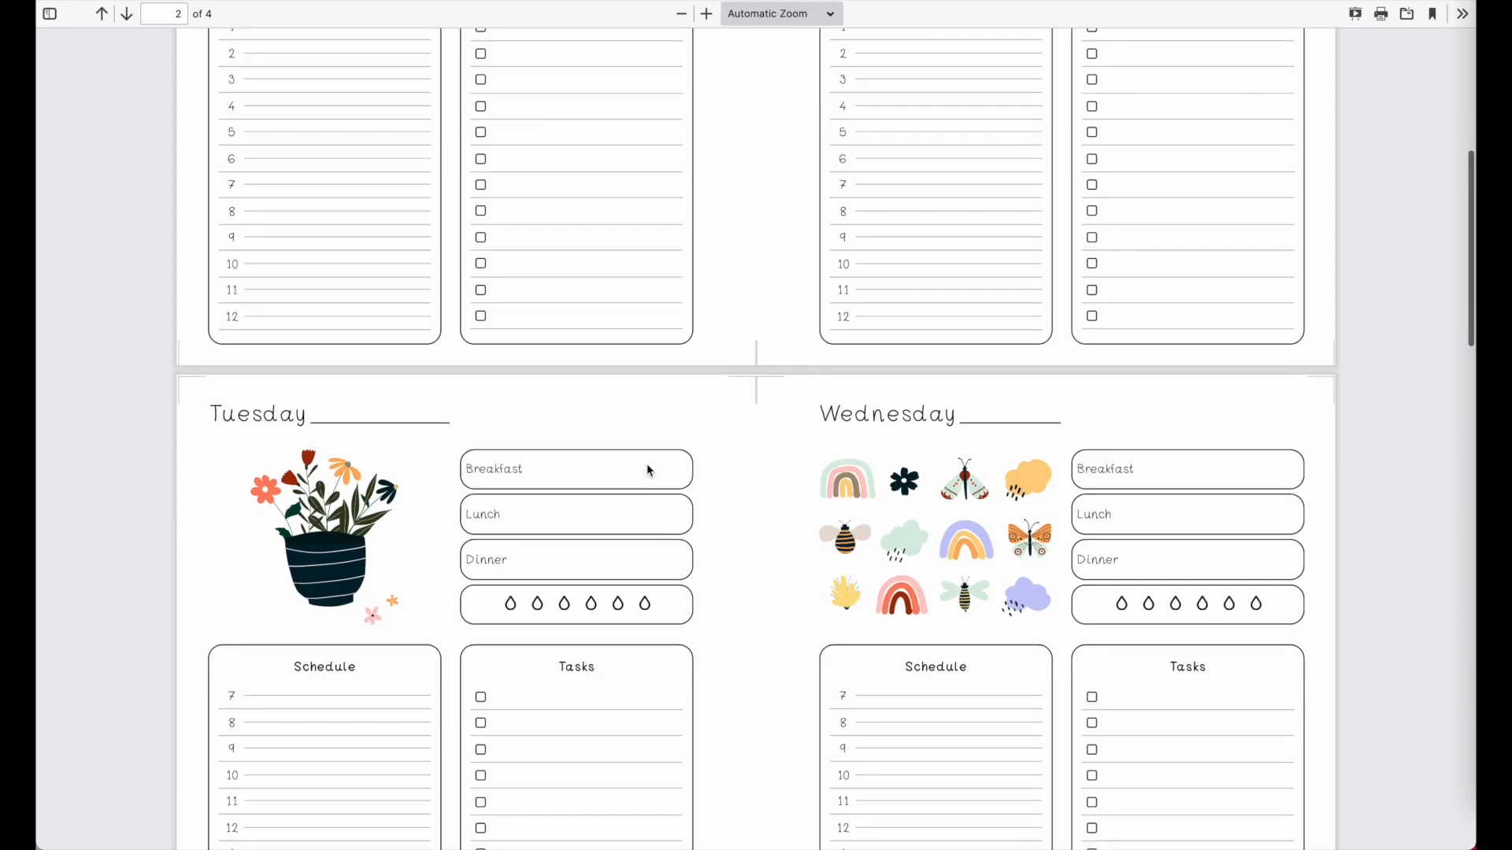
scroll(649, 470, "up", 8)
scroll(649, 470, "down", 8)
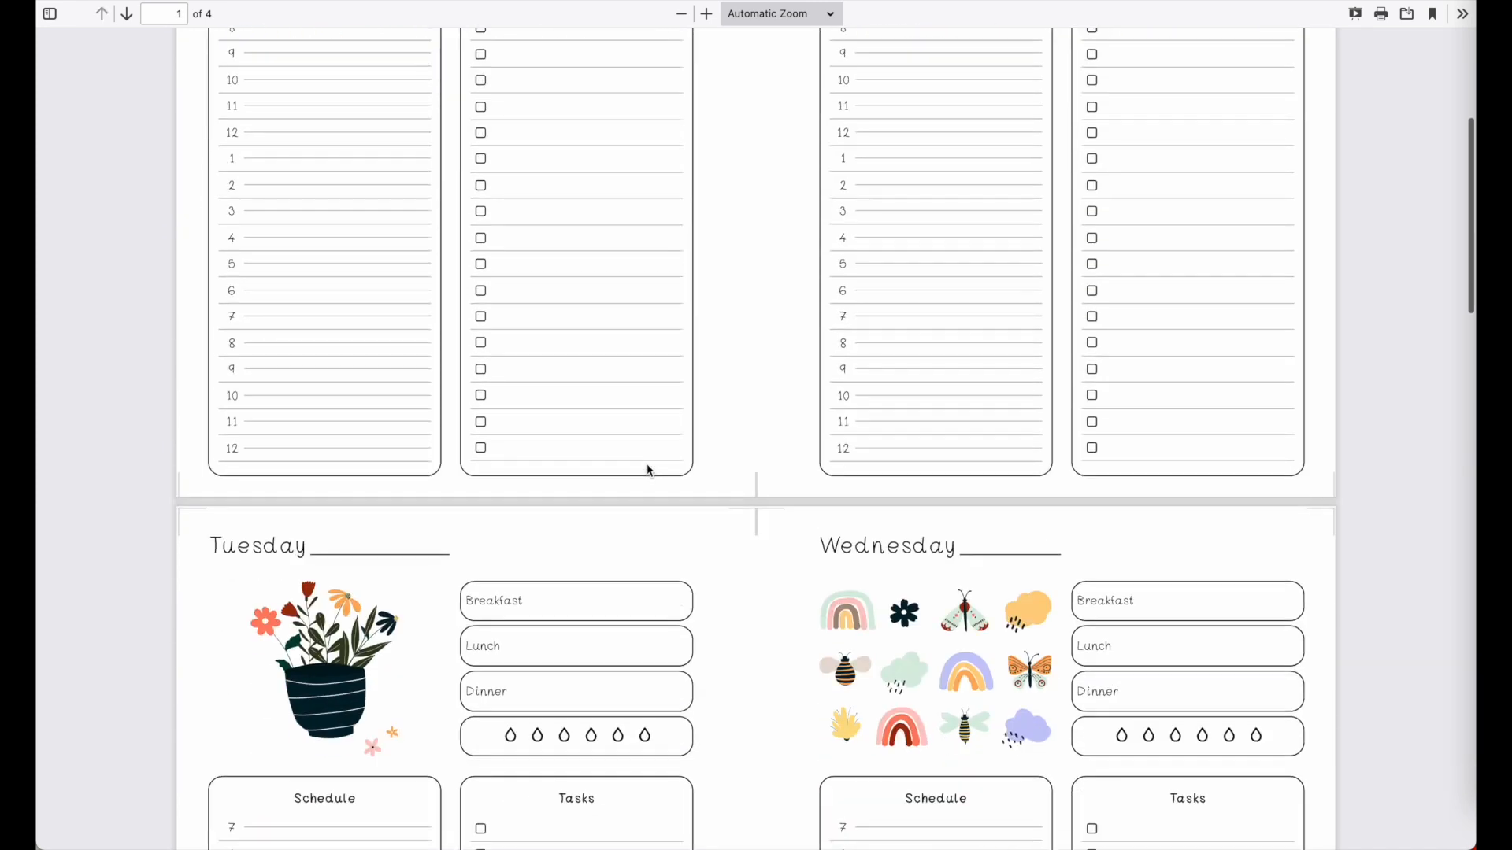
scroll(758, 499, "down", 10)
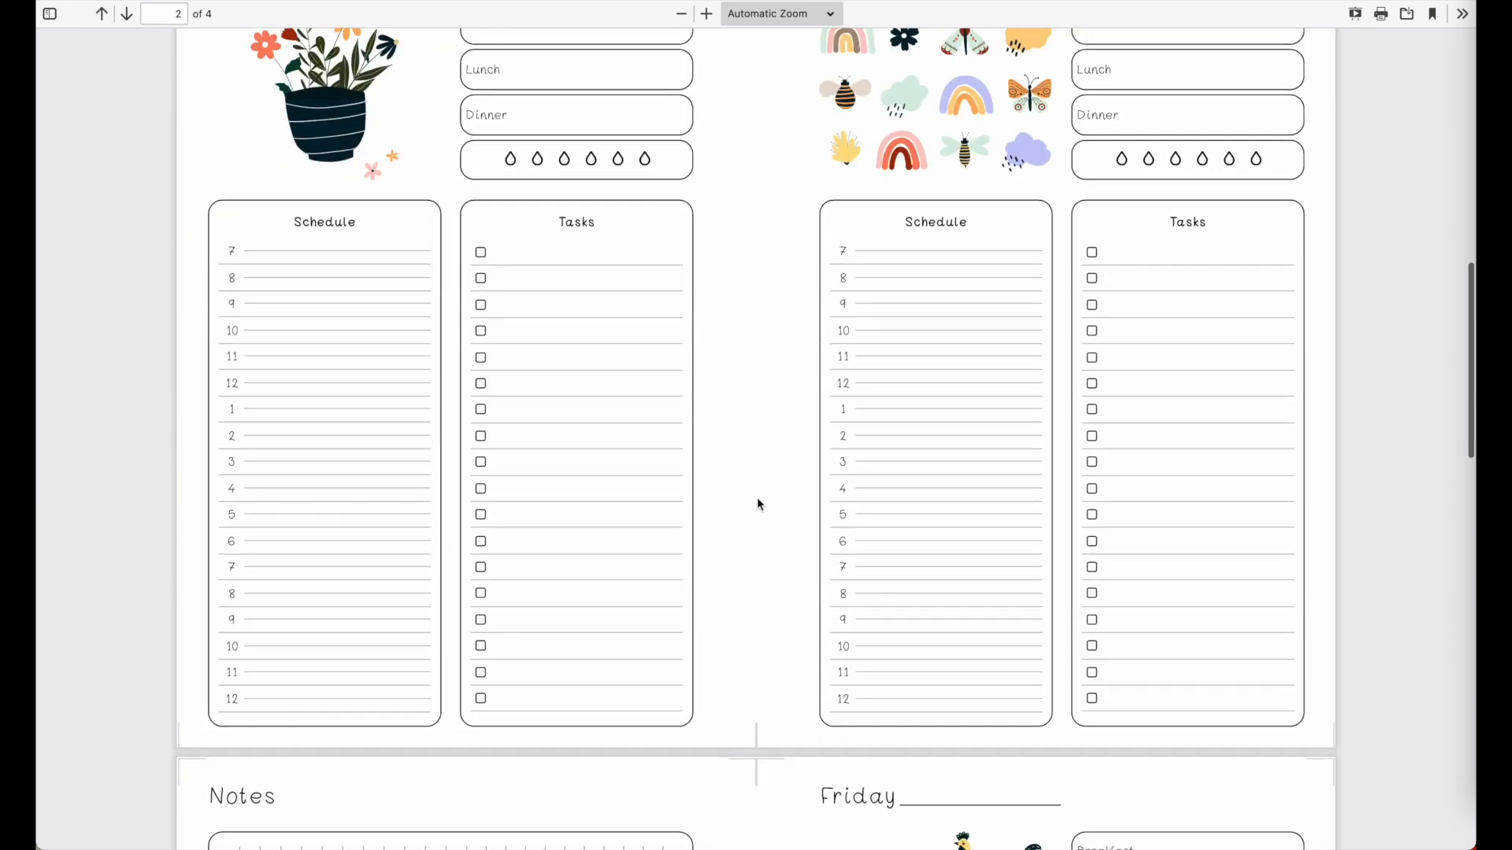
scroll(758, 499, "down", 10)
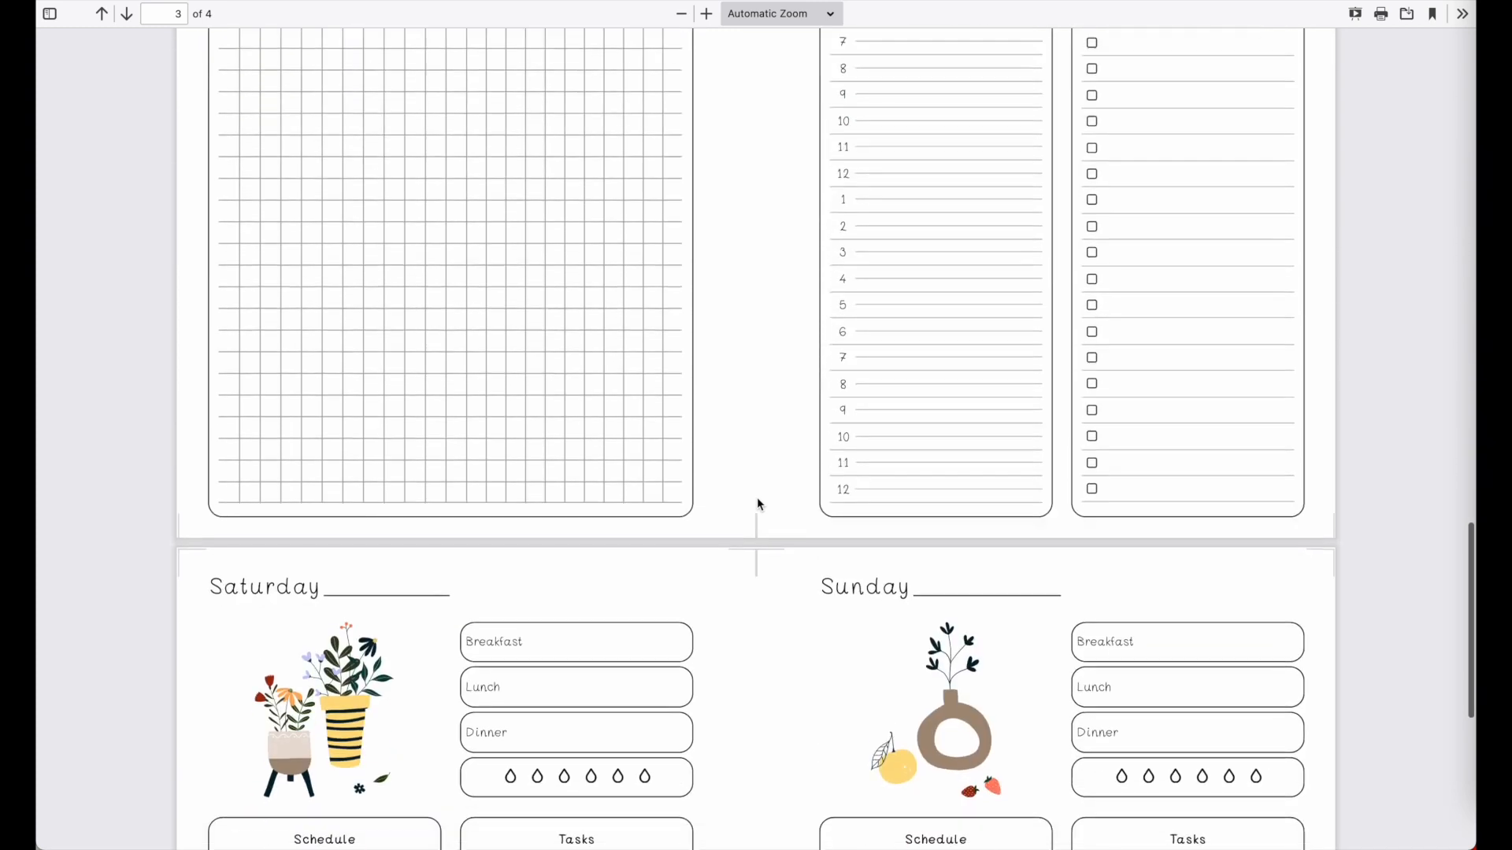
scroll(757, 499, "up", 20)
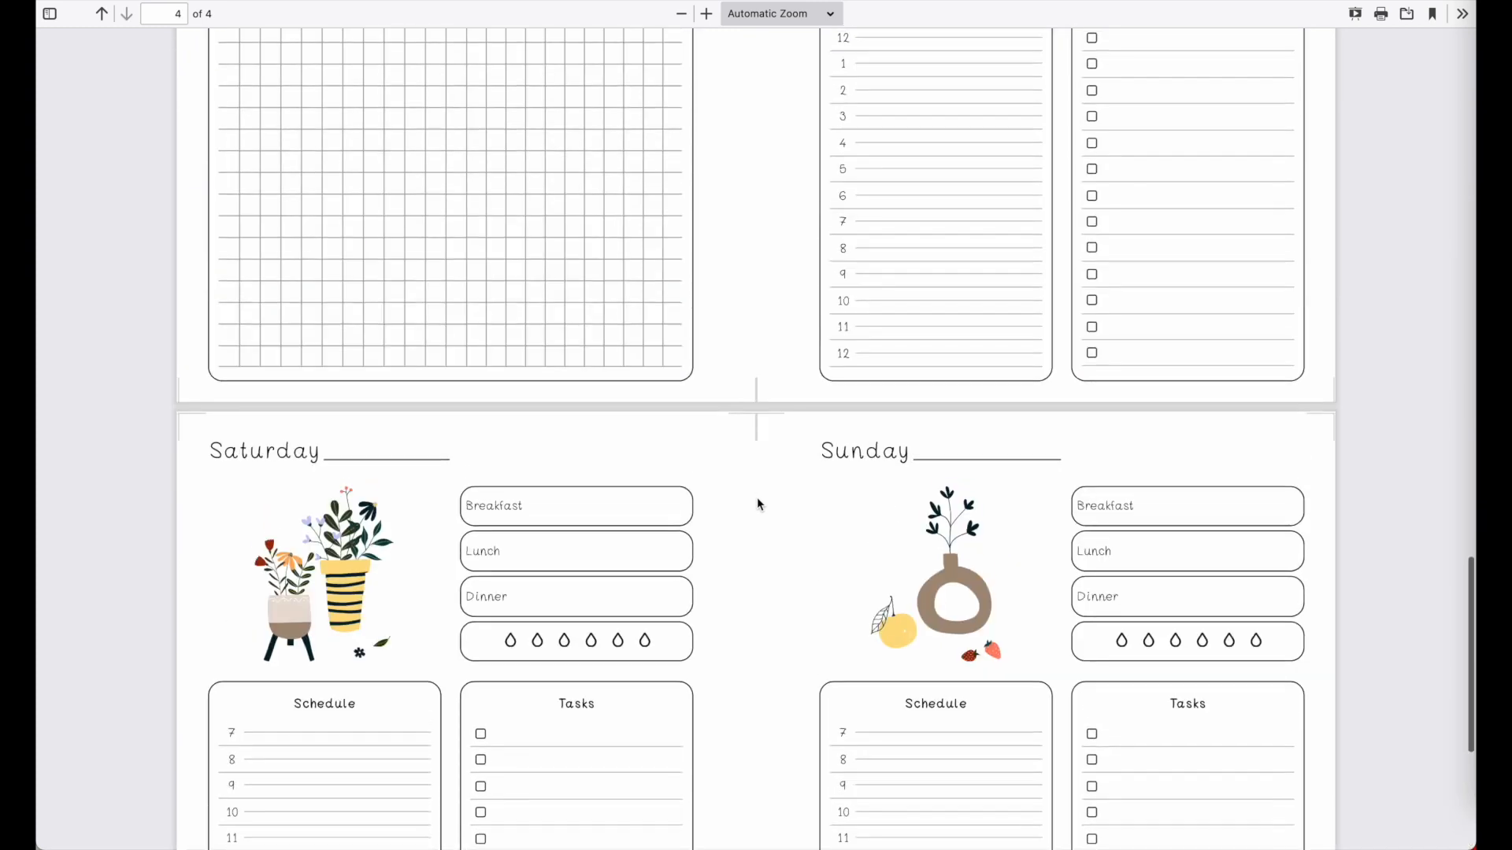
scroll(631, 596, "up", 10)
scroll(631, 596, "down", 7)
scroll(630, 601, "down", 6)
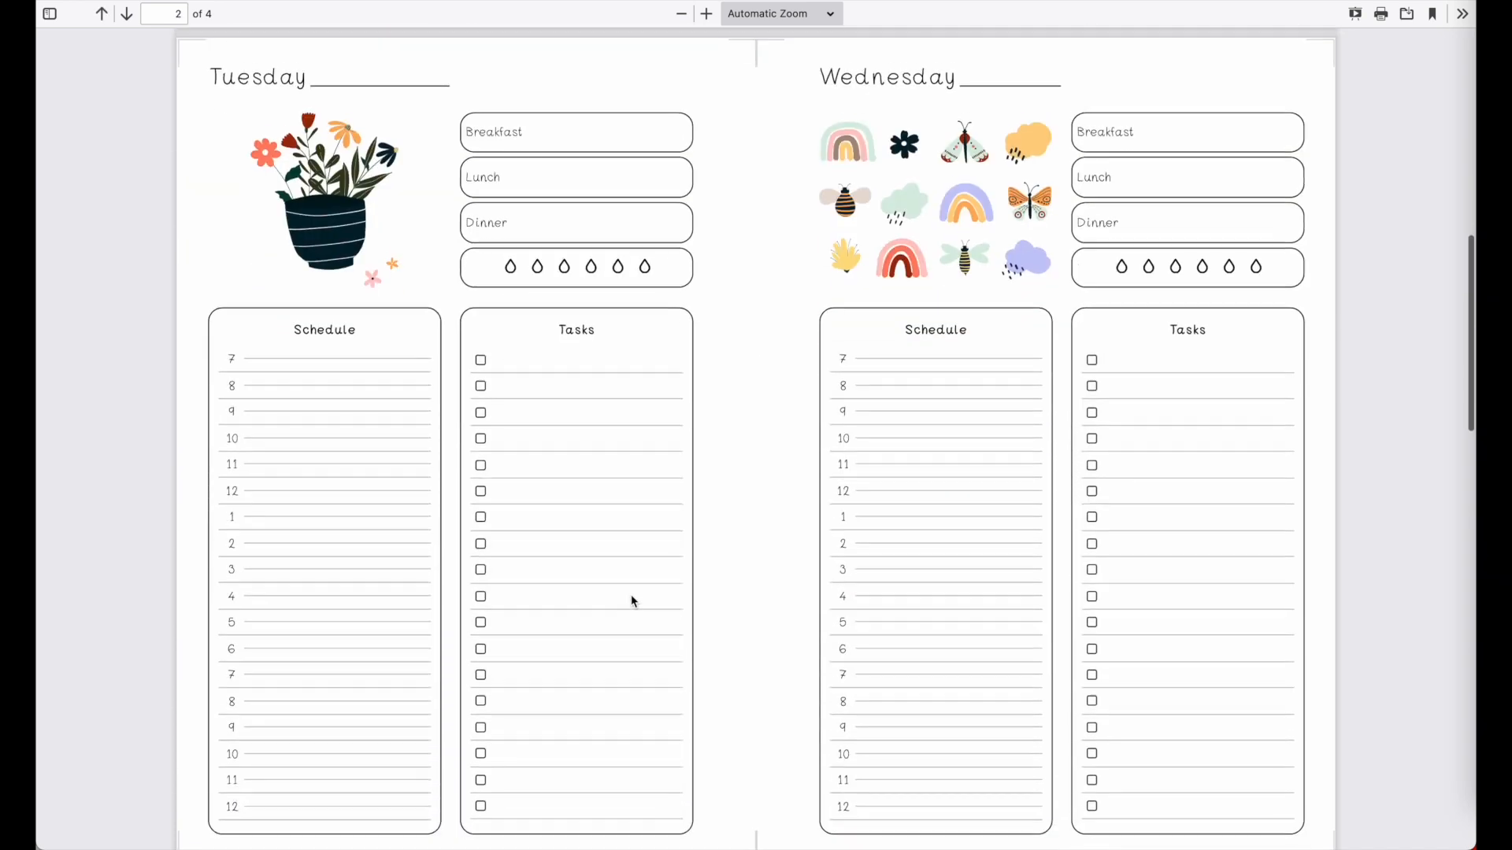
scroll(631, 600, "down", 8)
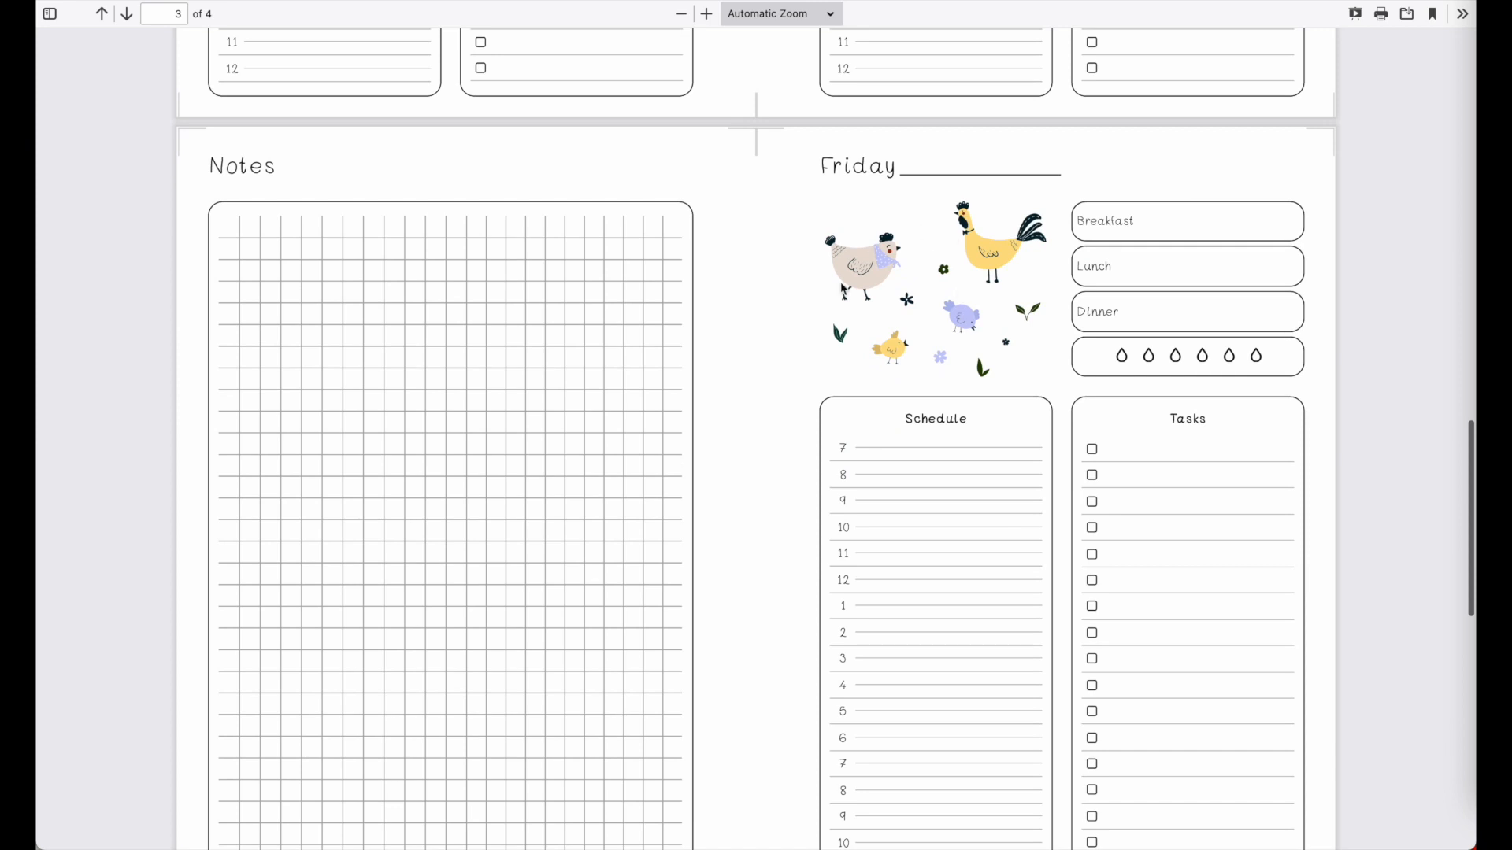
scroll(956, 366, "up", 3)
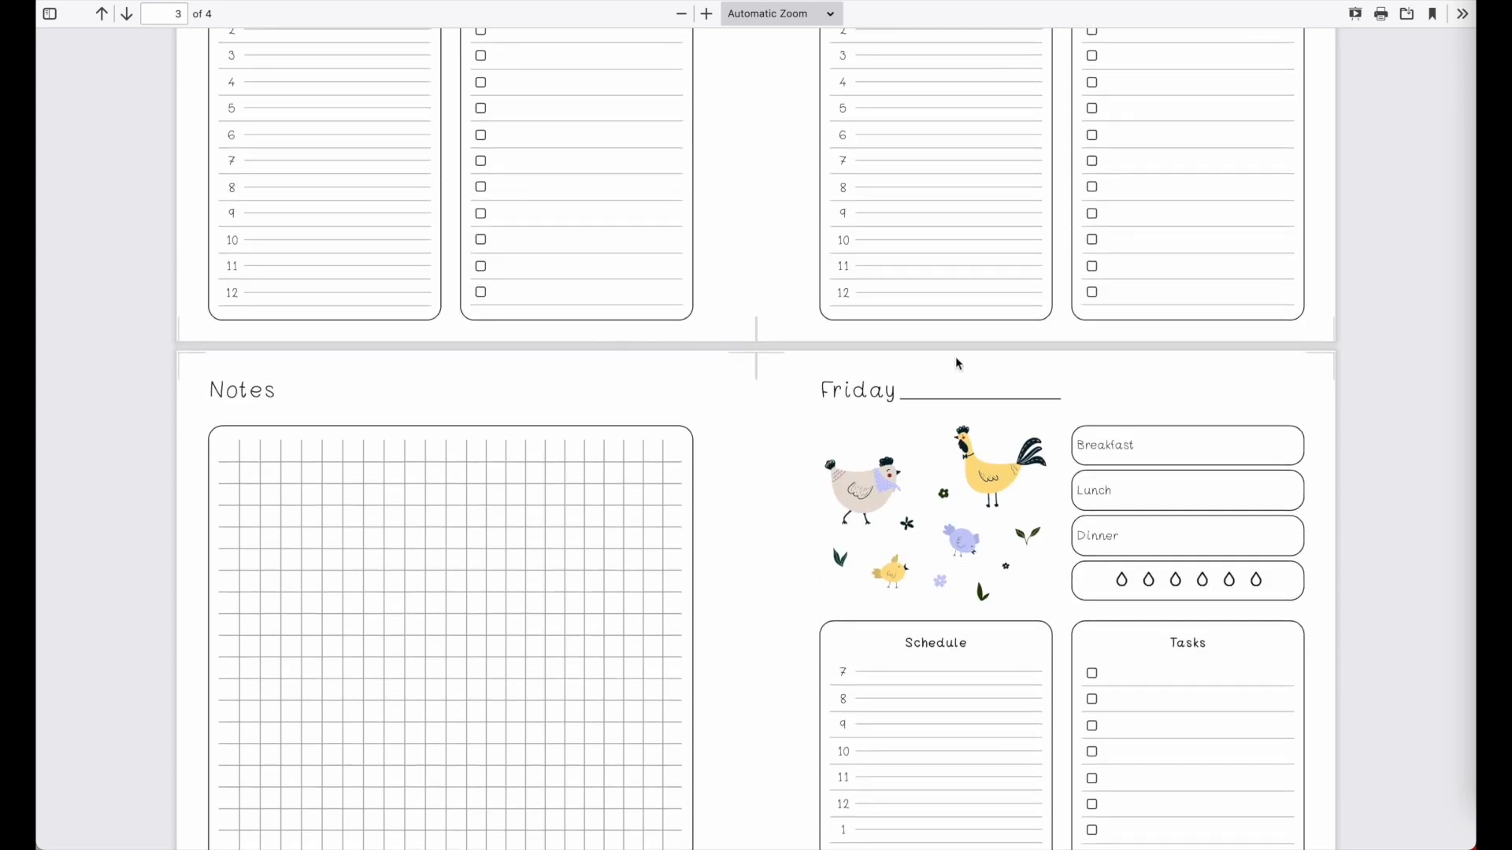
scroll(956, 363, "up", 14)
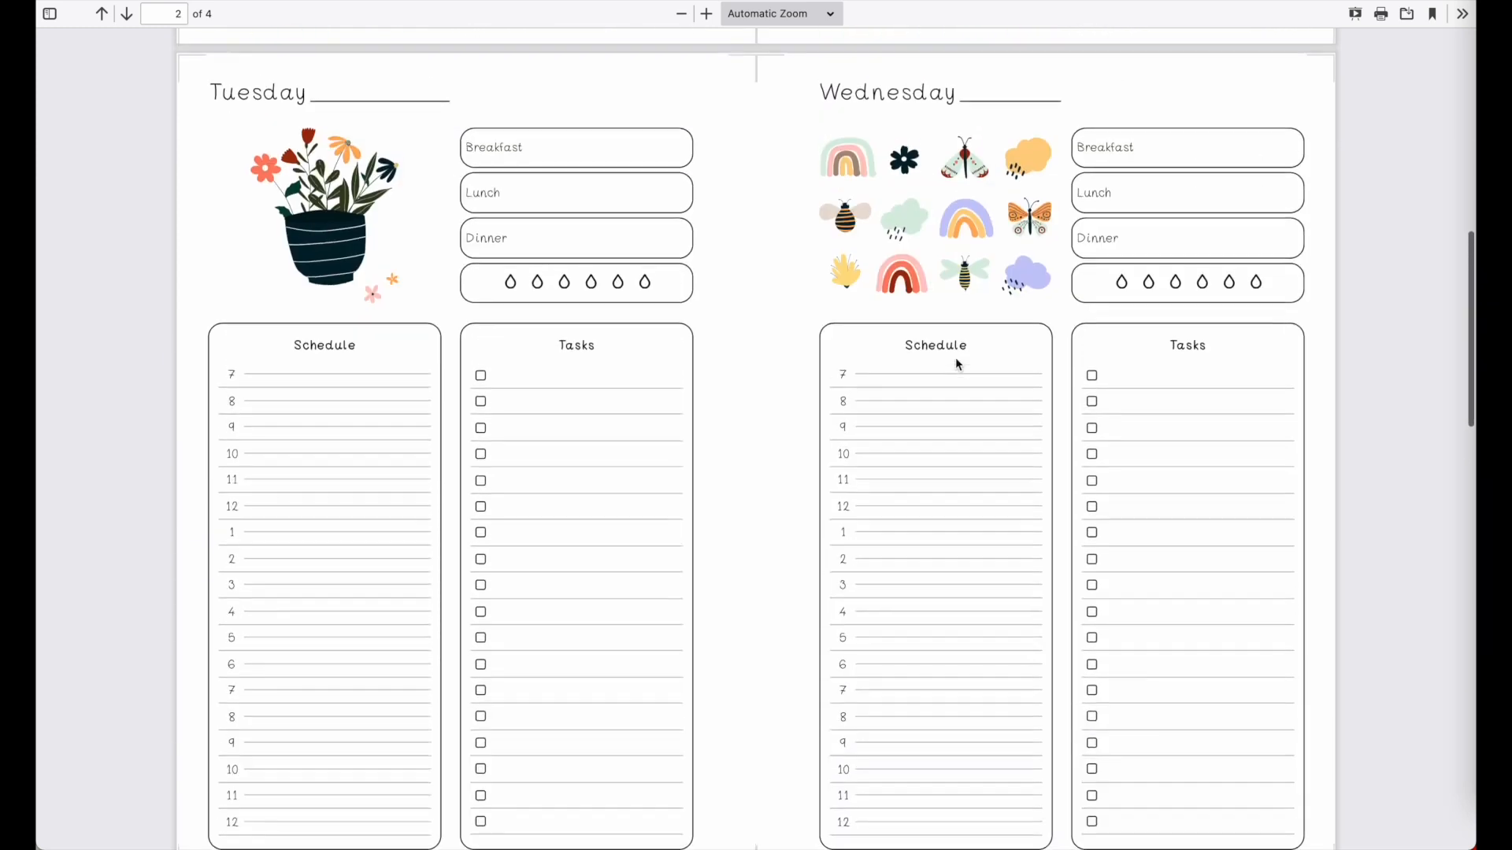
scroll(956, 361, "up", 8)
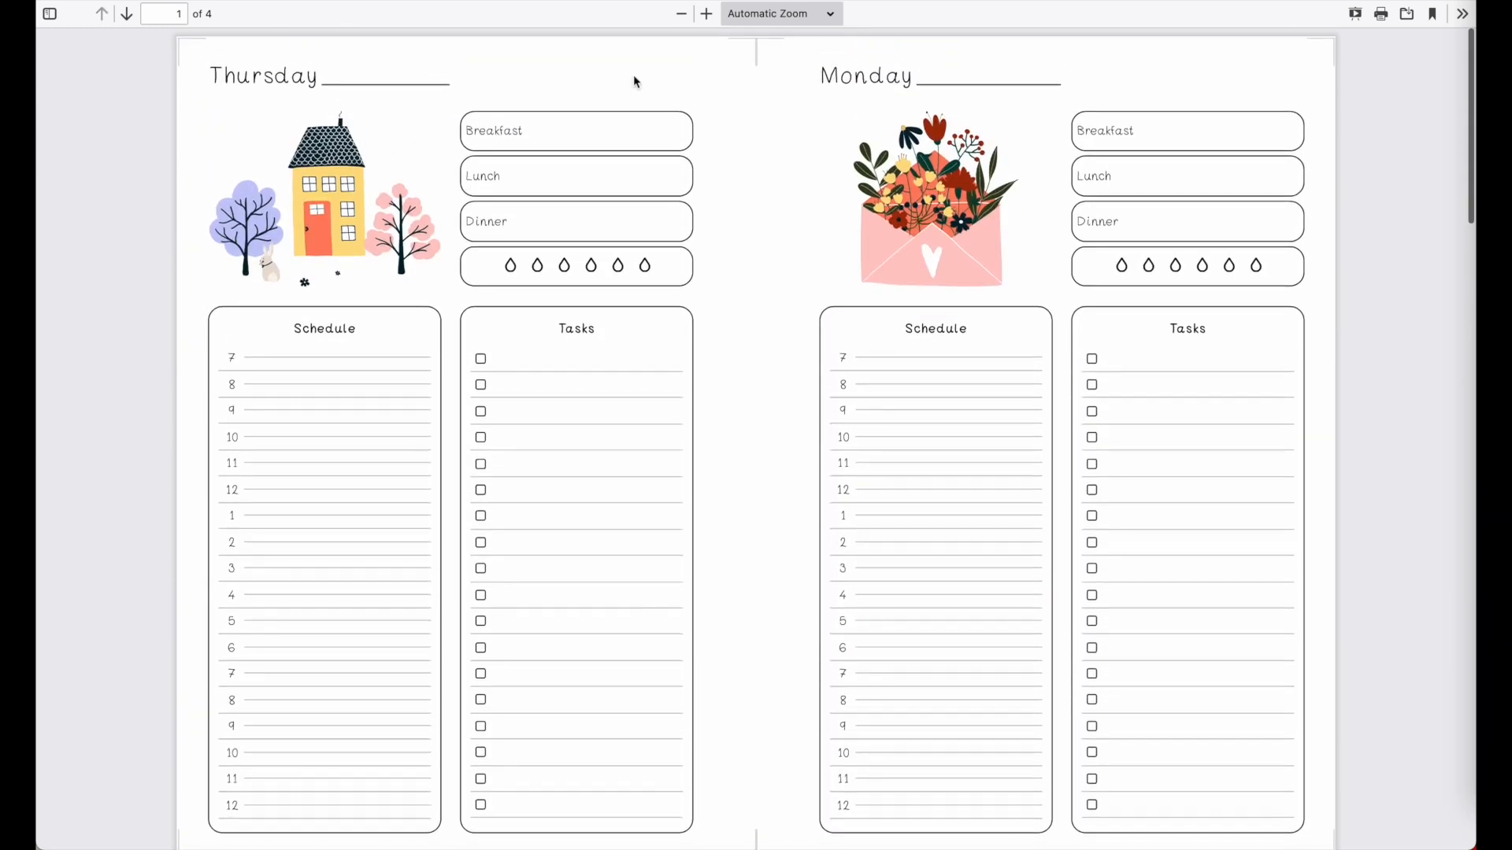
left_click(526, 1)
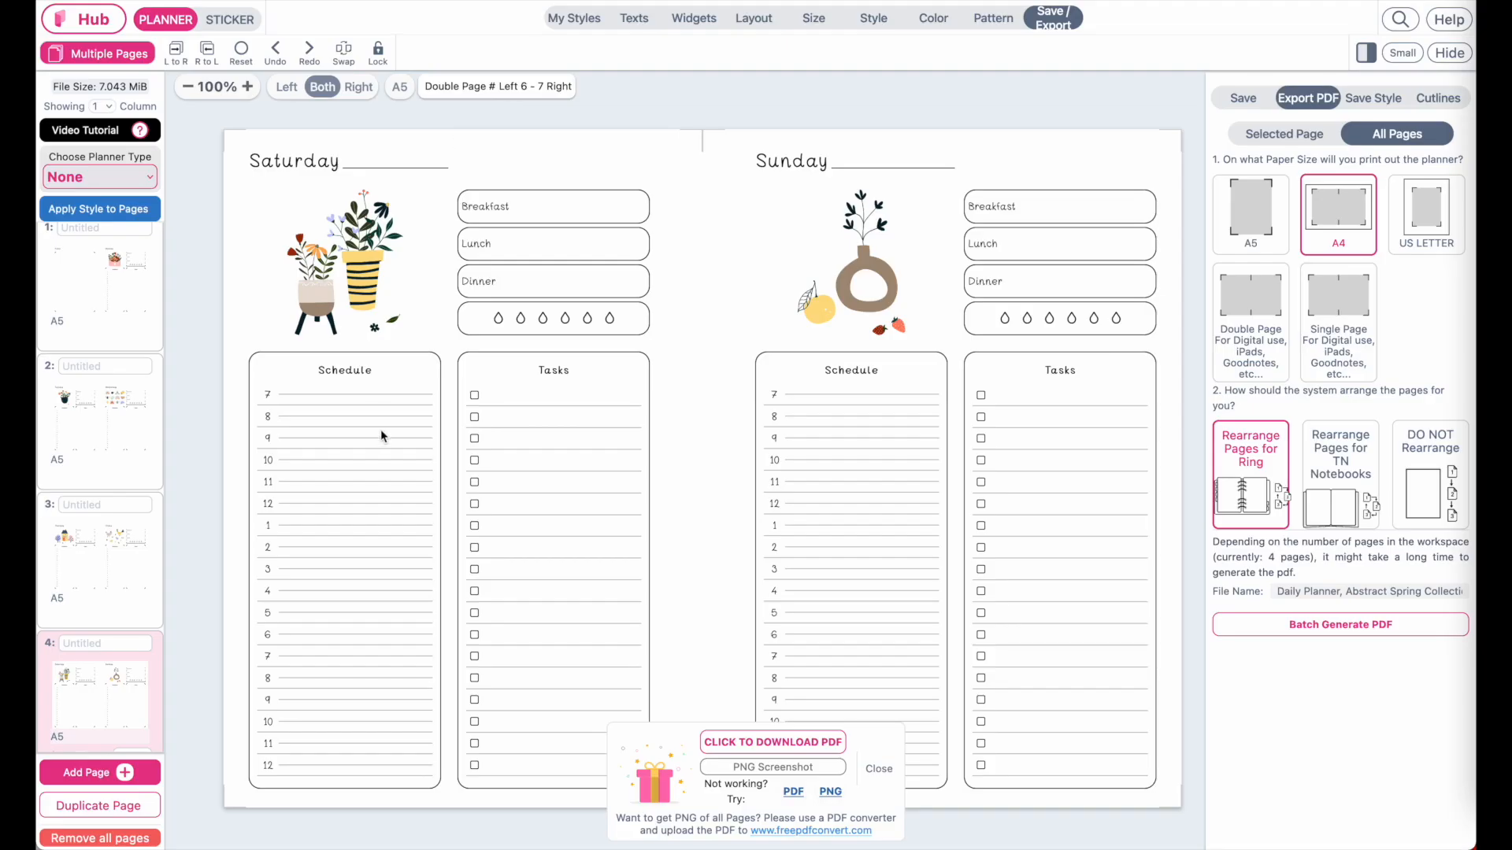